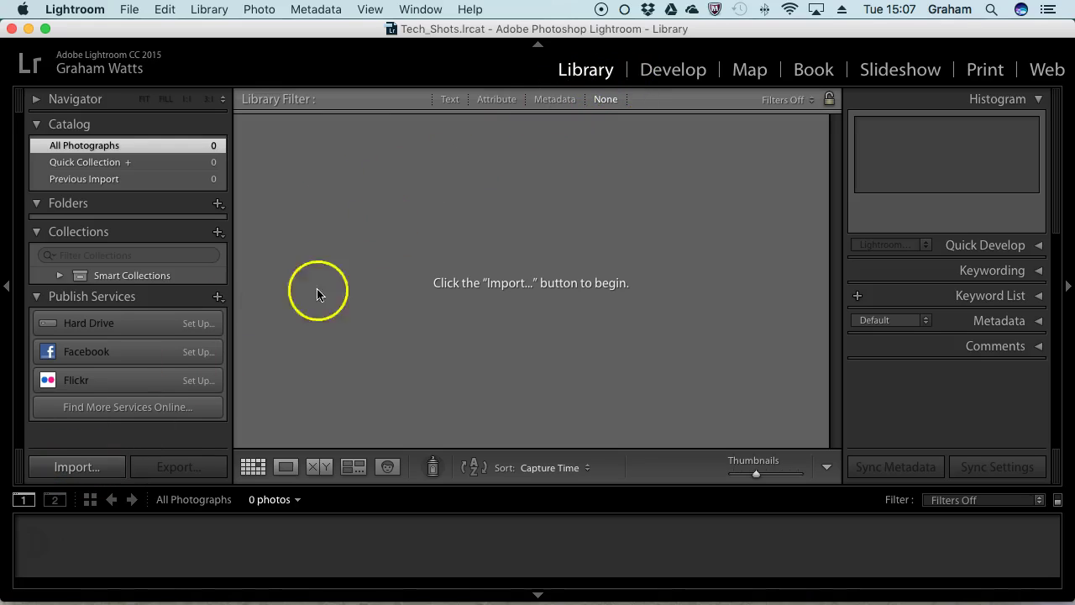
- Try to choose the Technology shots folder on the Desktop as the photo import source, and cancel the import
click(87, 470)
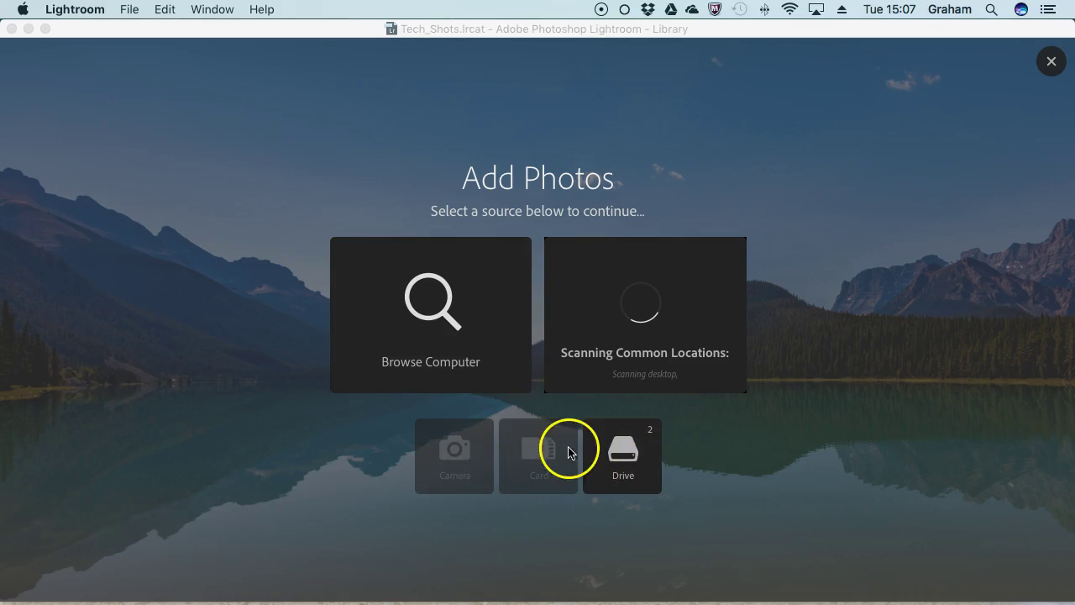
click(416, 305)
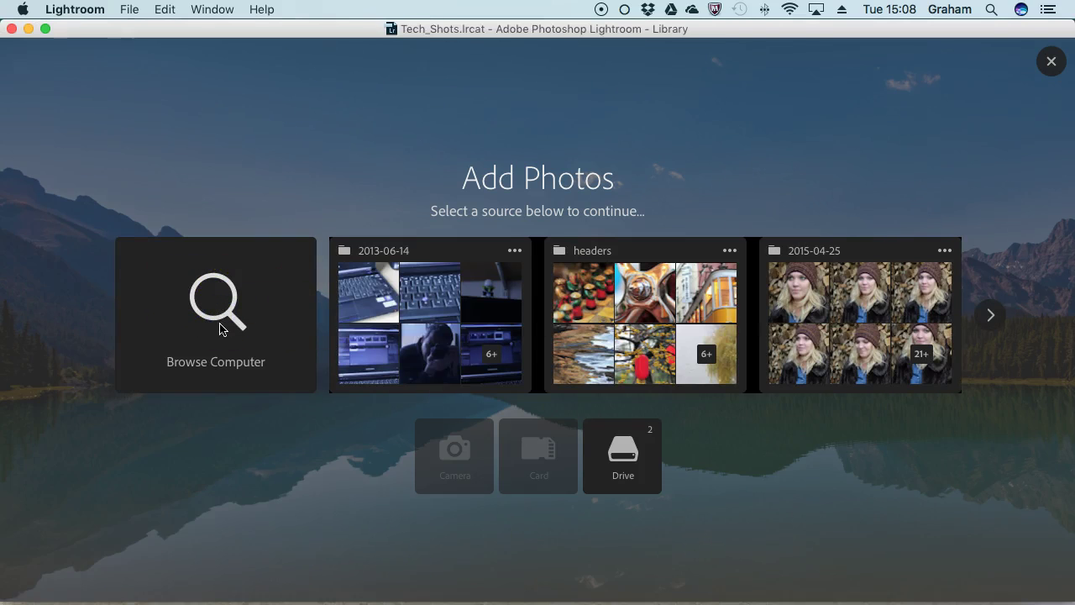
click(218, 324)
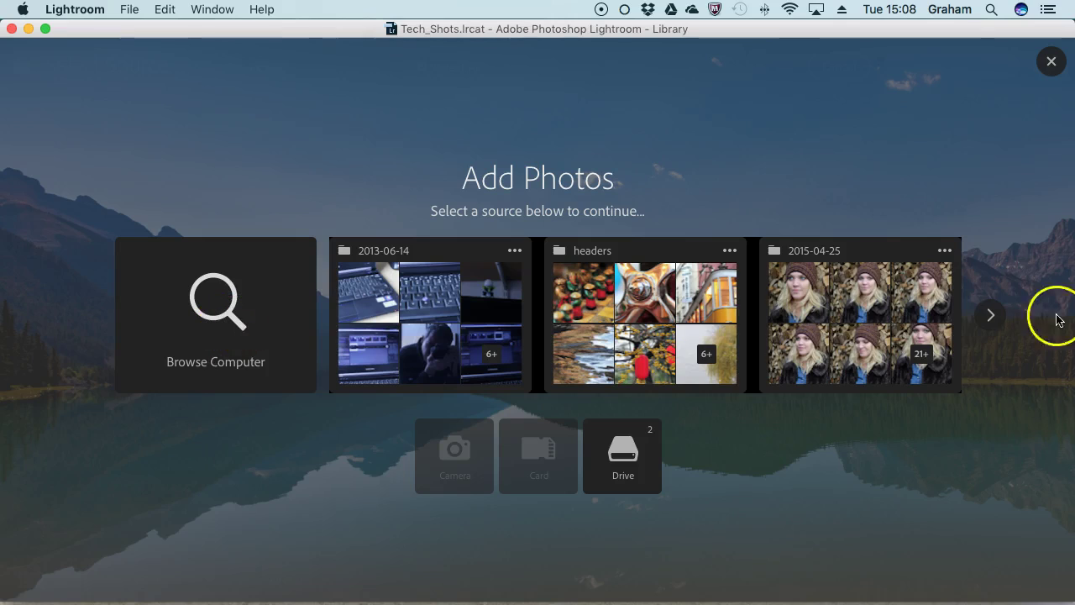
click(895, 312)
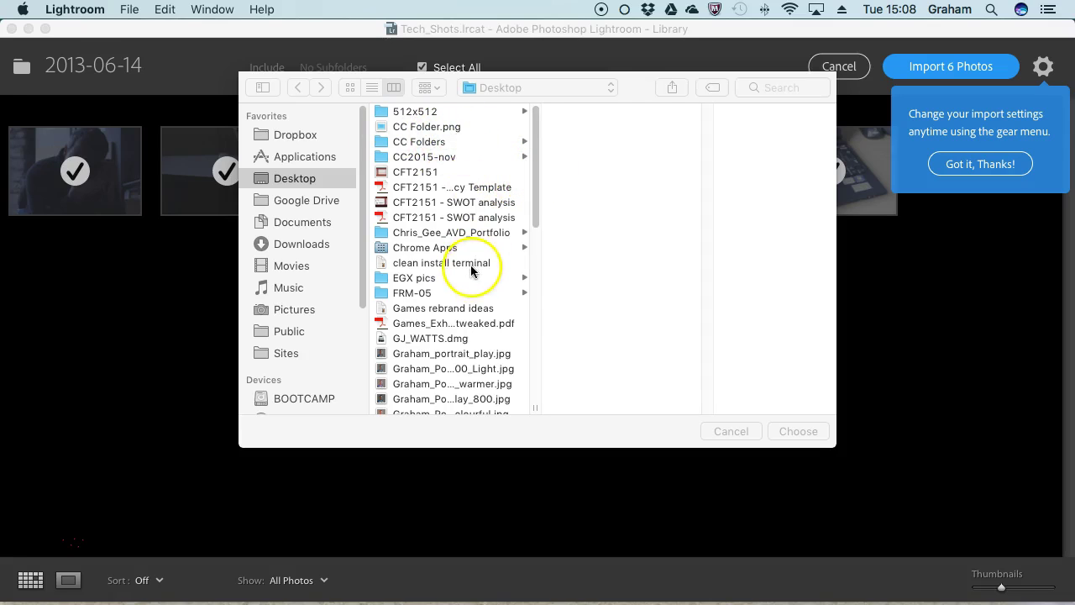
scroll(470, 264, down, 10)
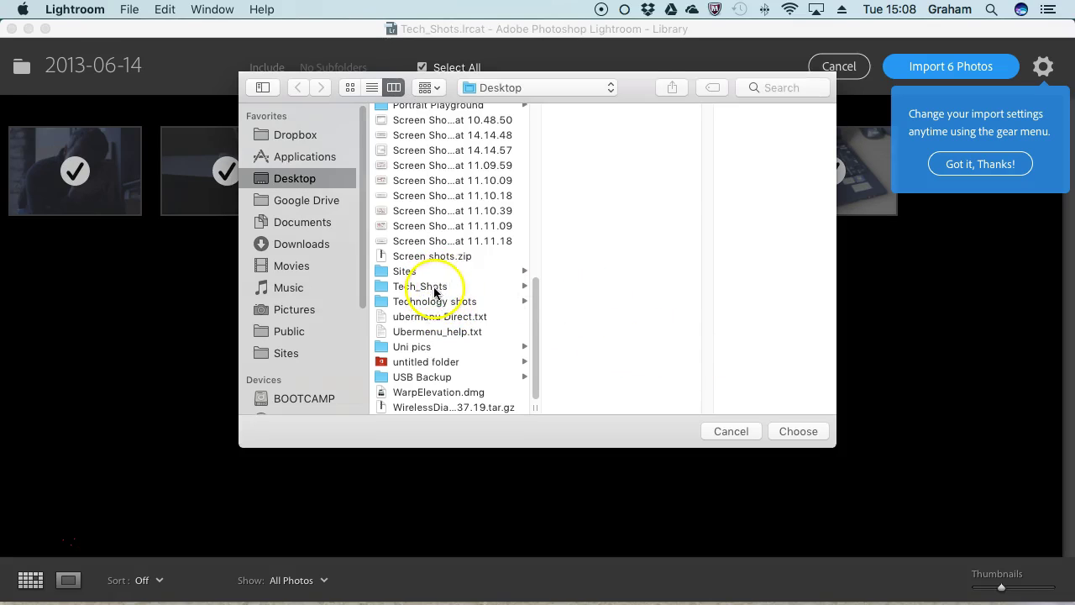
click(431, 287)
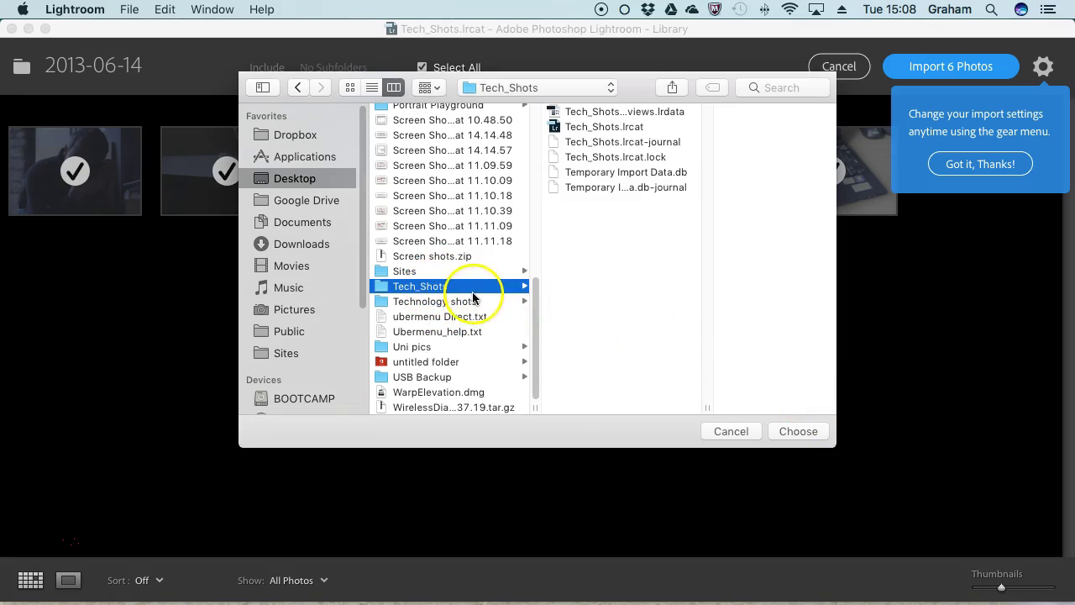
click(462, 302)
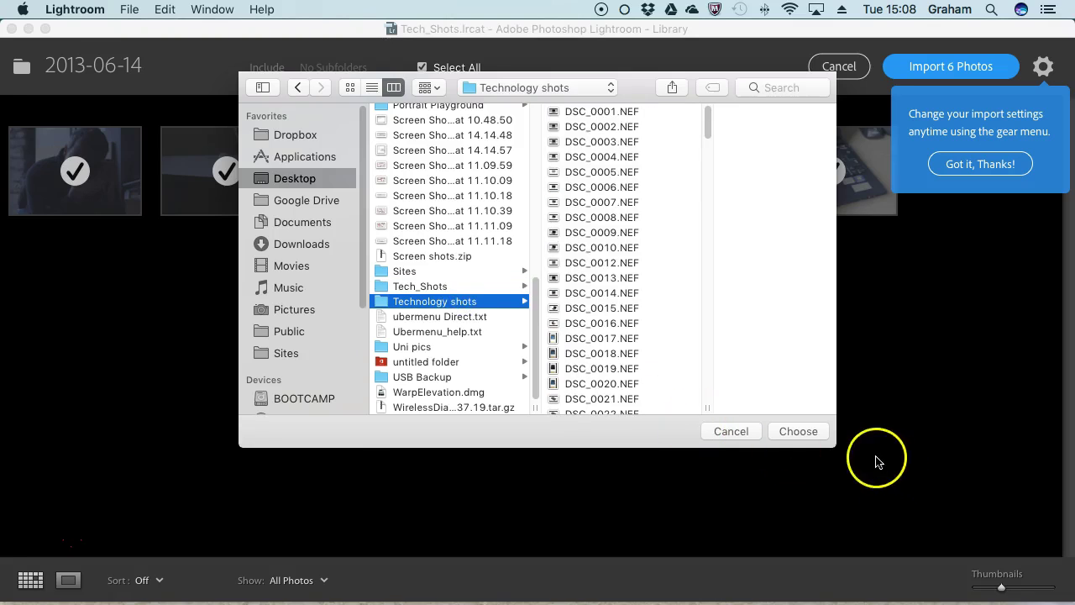
click(798, 431)
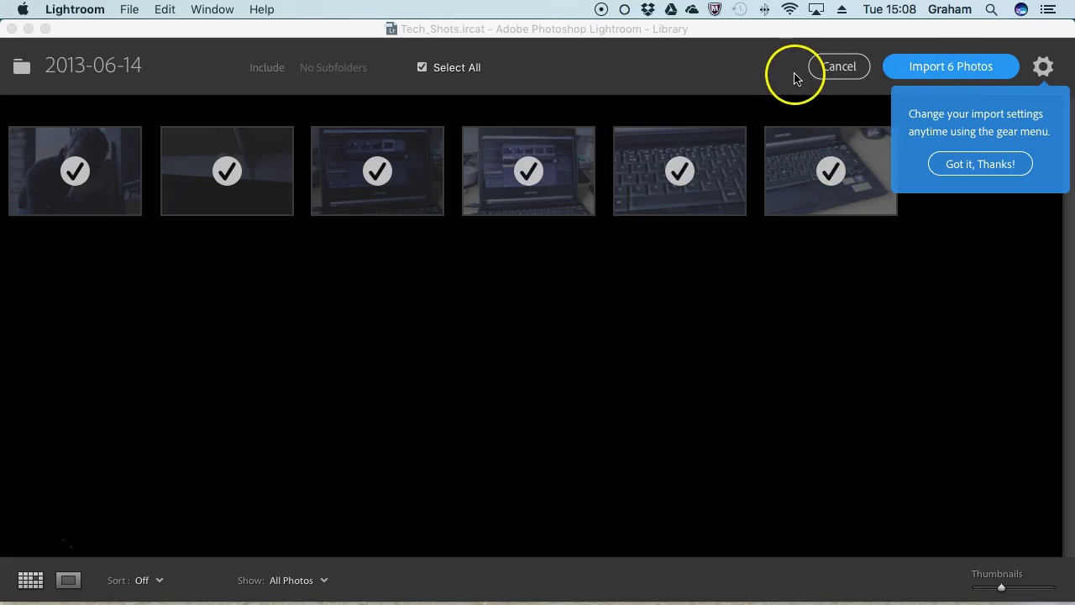
click(836, 69)
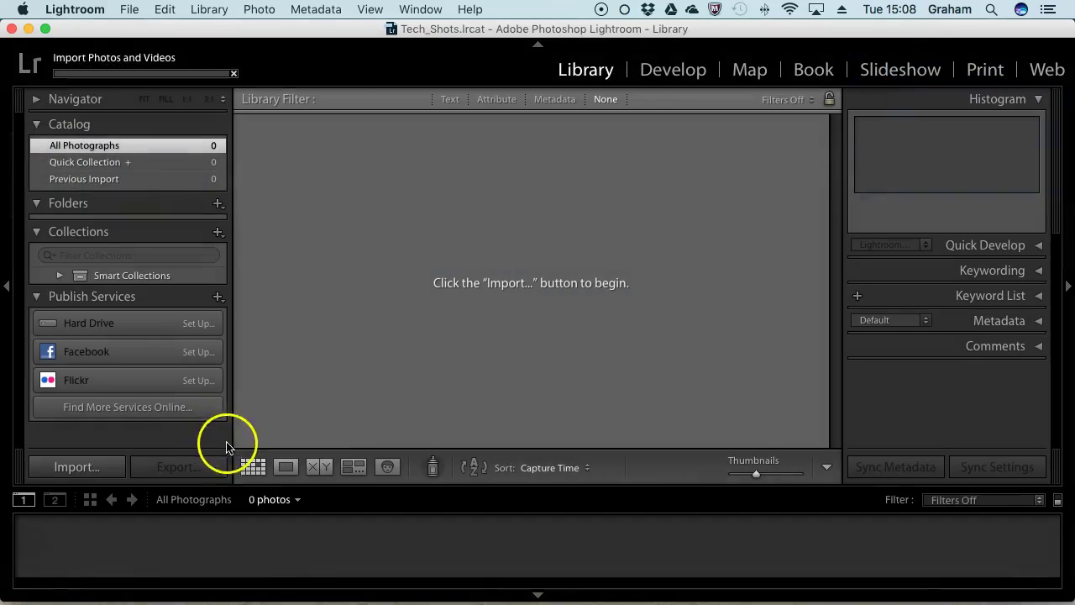
click(96, 476)
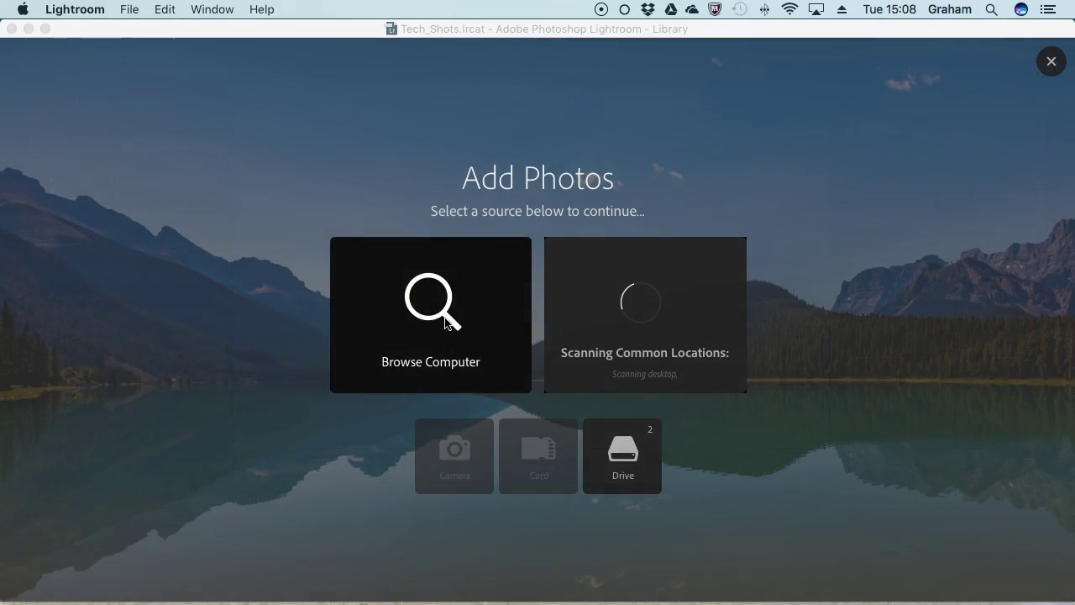
click(377, 325)
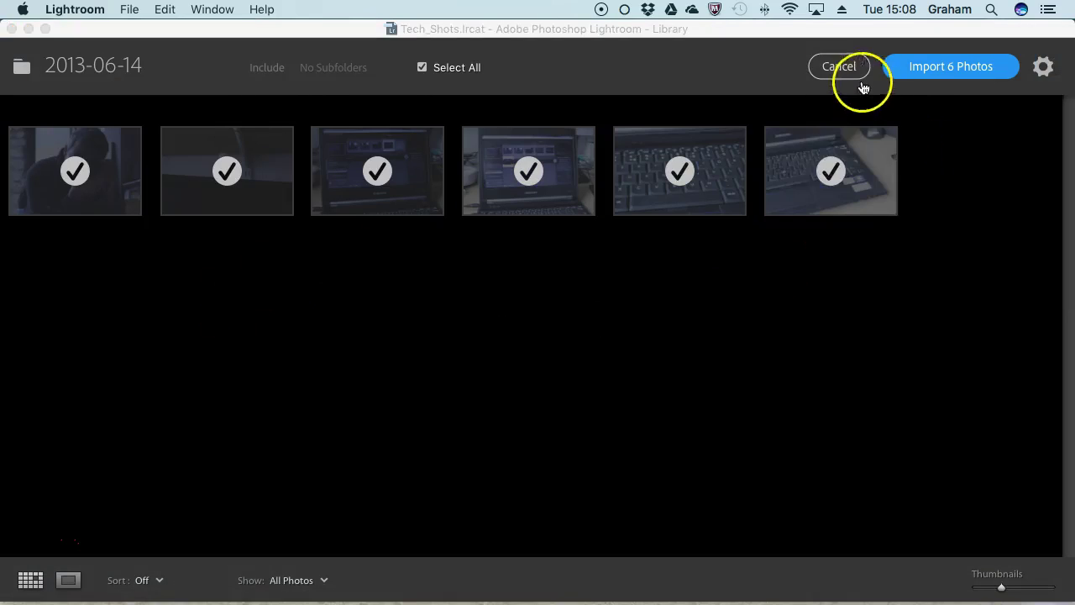
click(839, 67)
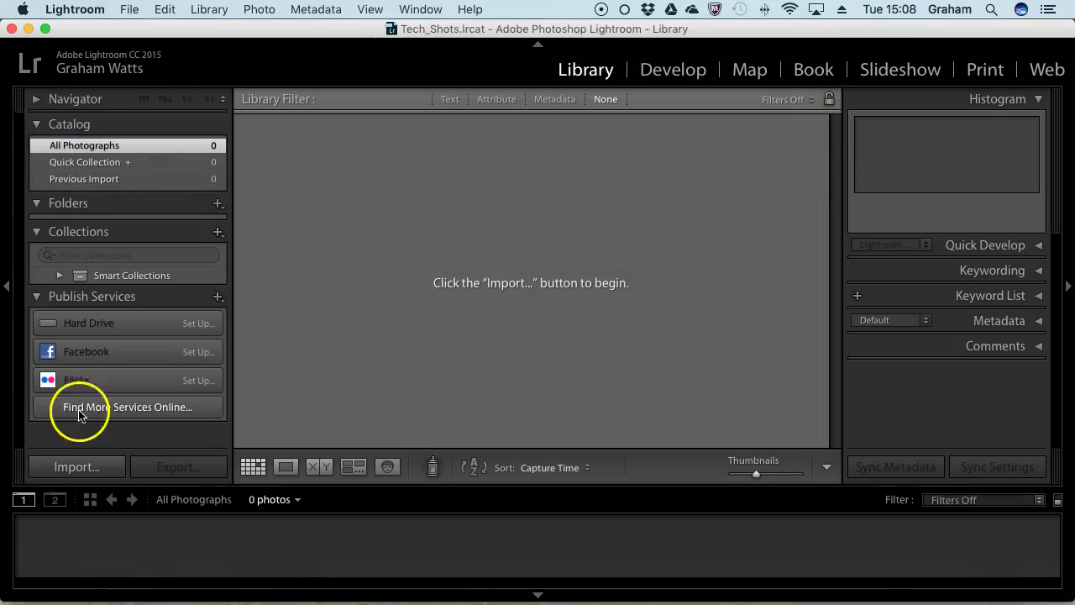
- Browse the computer for photos to import and choose the Technology shots folder as the source
click(84, 468)
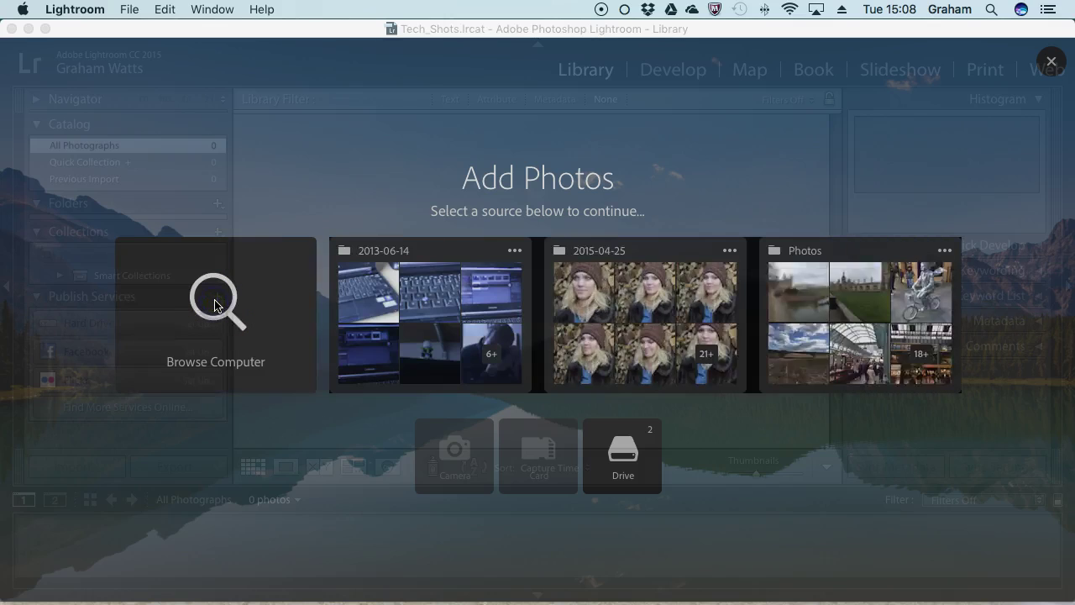
click(216, 305)
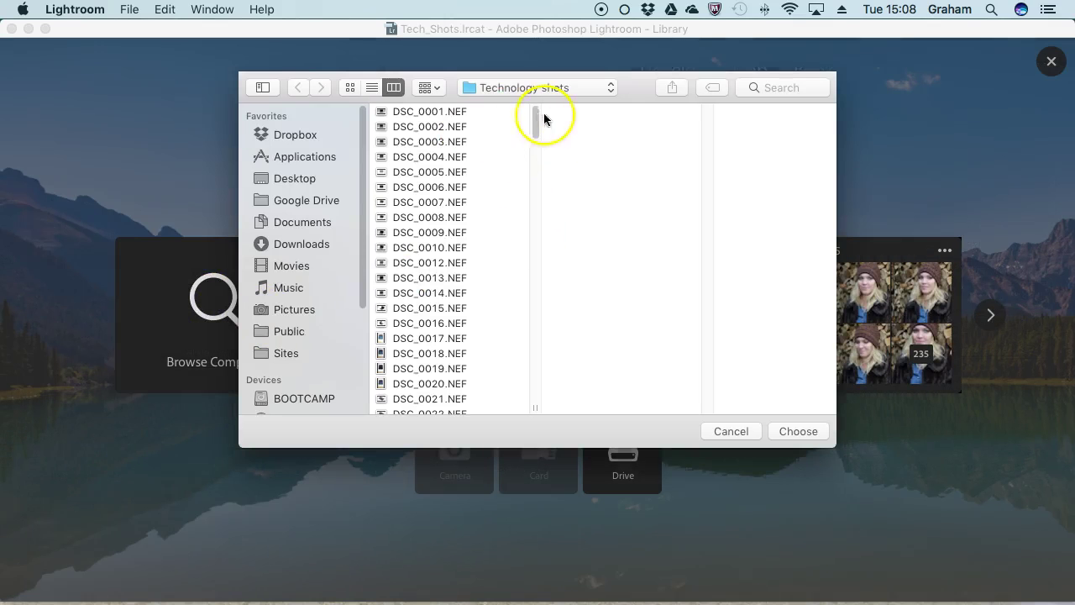
click(813, 433)
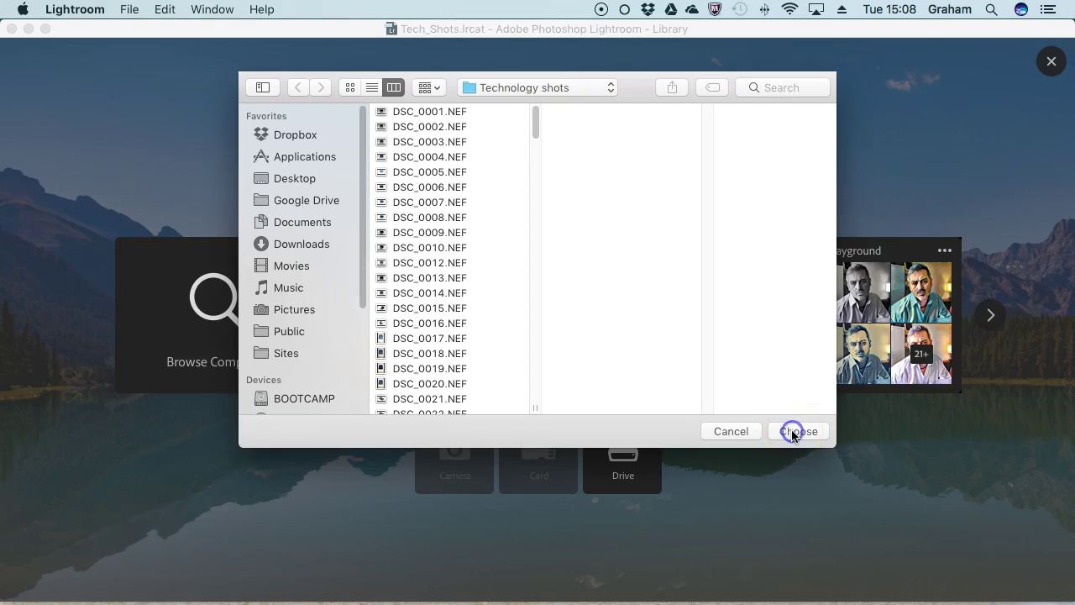
click(621, 136)
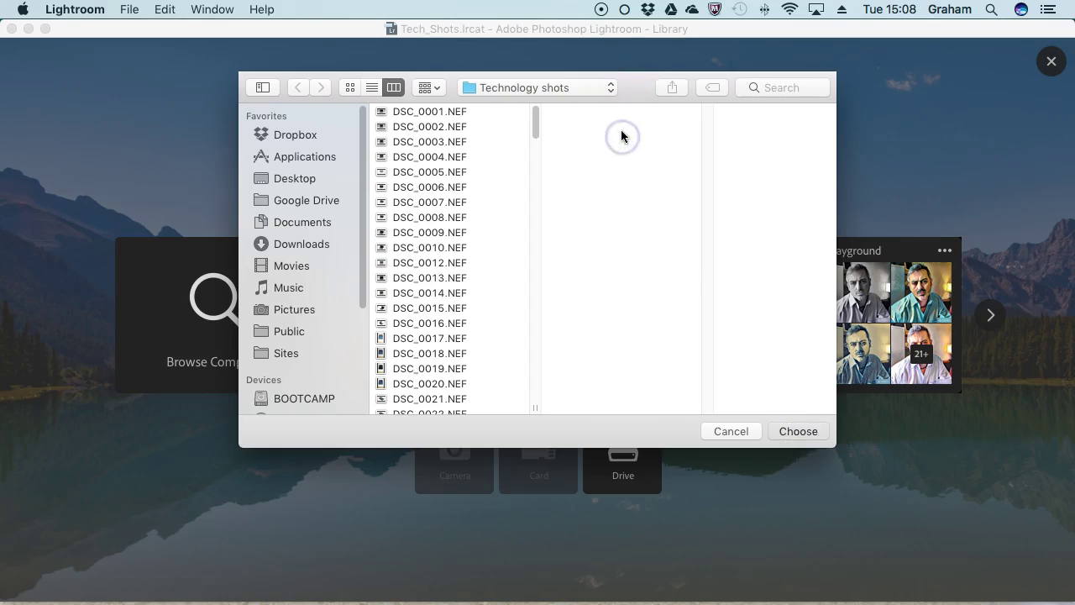
key(Escape)
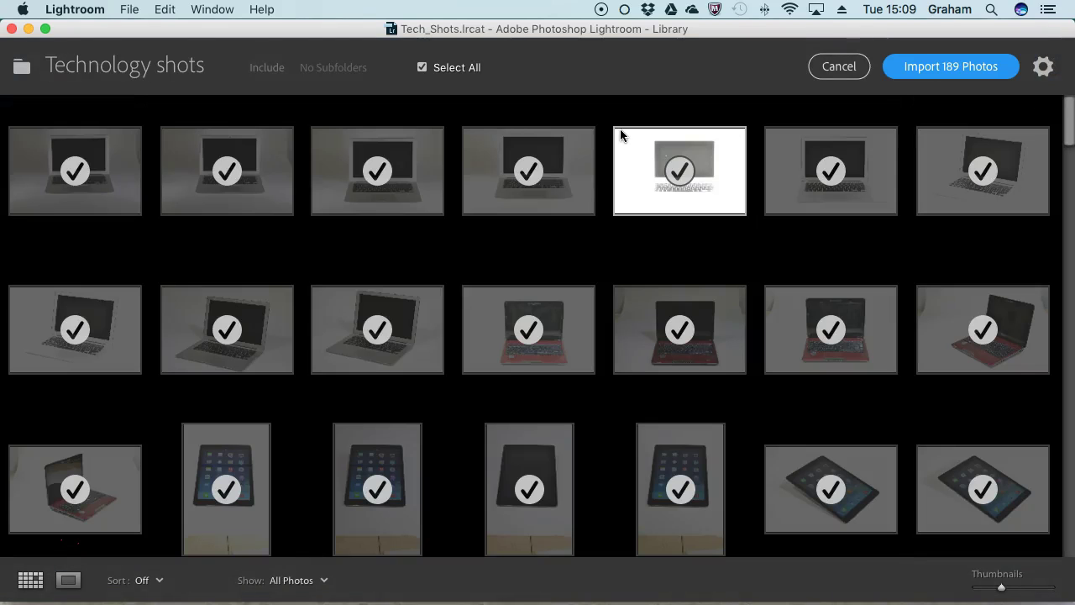
- Review the preselected thumbnails and import all photos from the Technology shots folder into the catalog
click(583, 150)
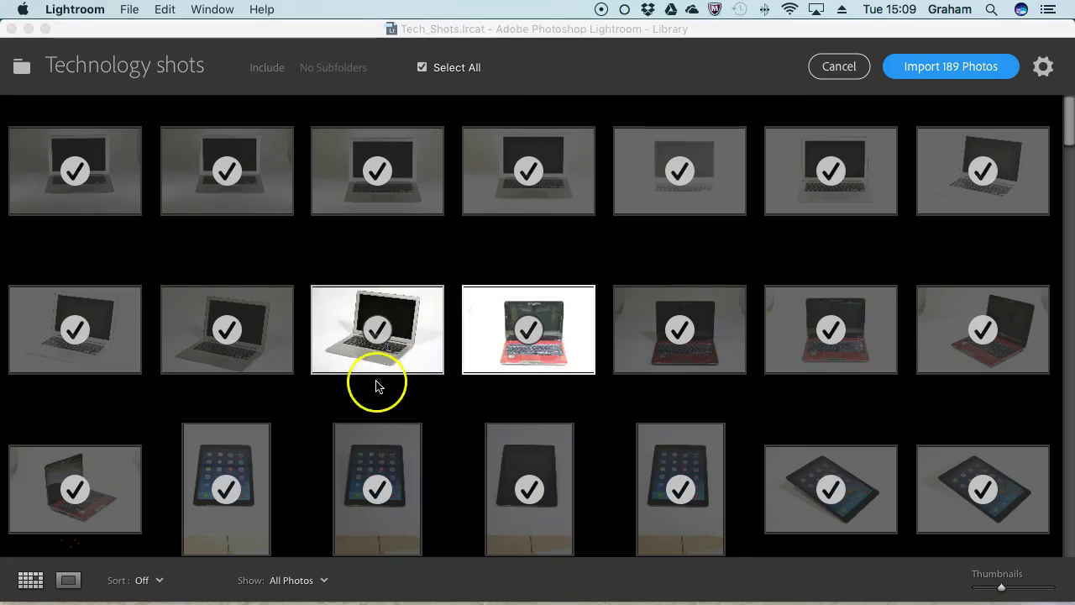
drag(1070, 137, 1073, 92)
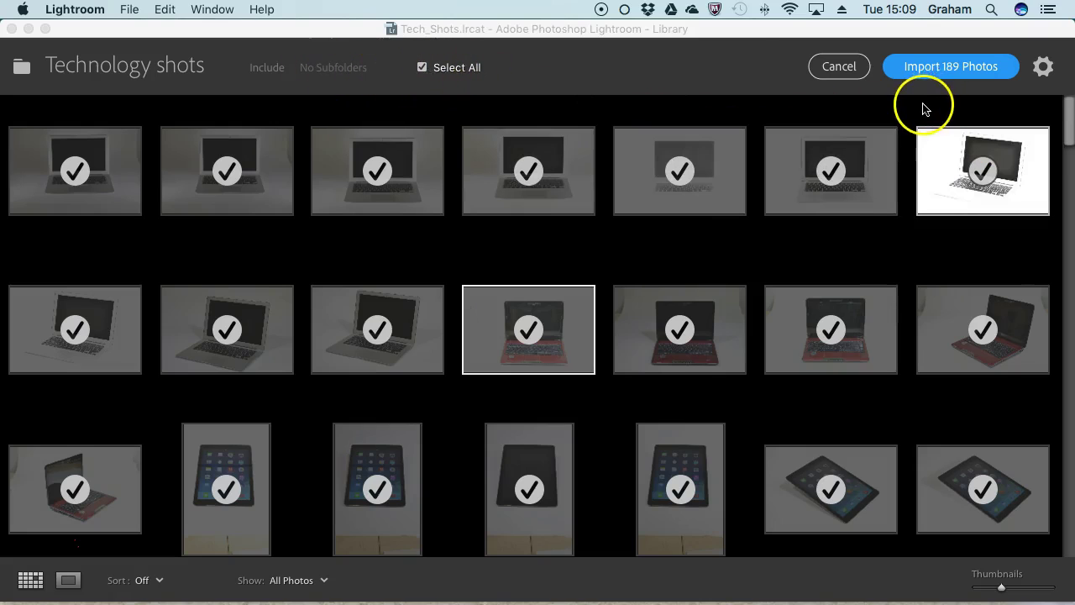
click(944, 65)
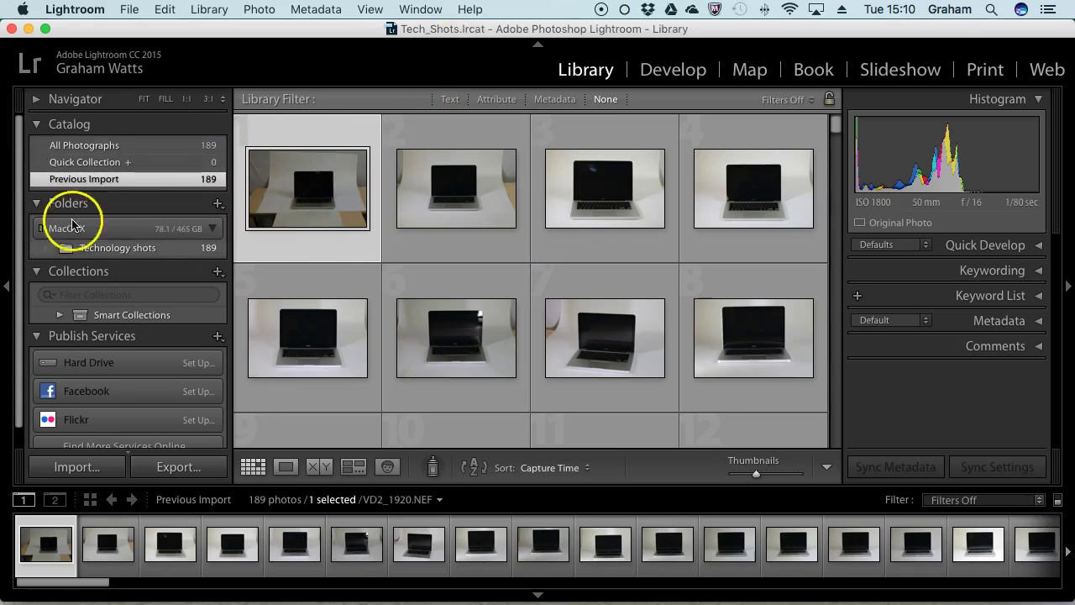
- Select the ninth imported photo, VD2_1928.JPG, and examine its metadata down to the exposure, camera and lens details
click(451, 195)
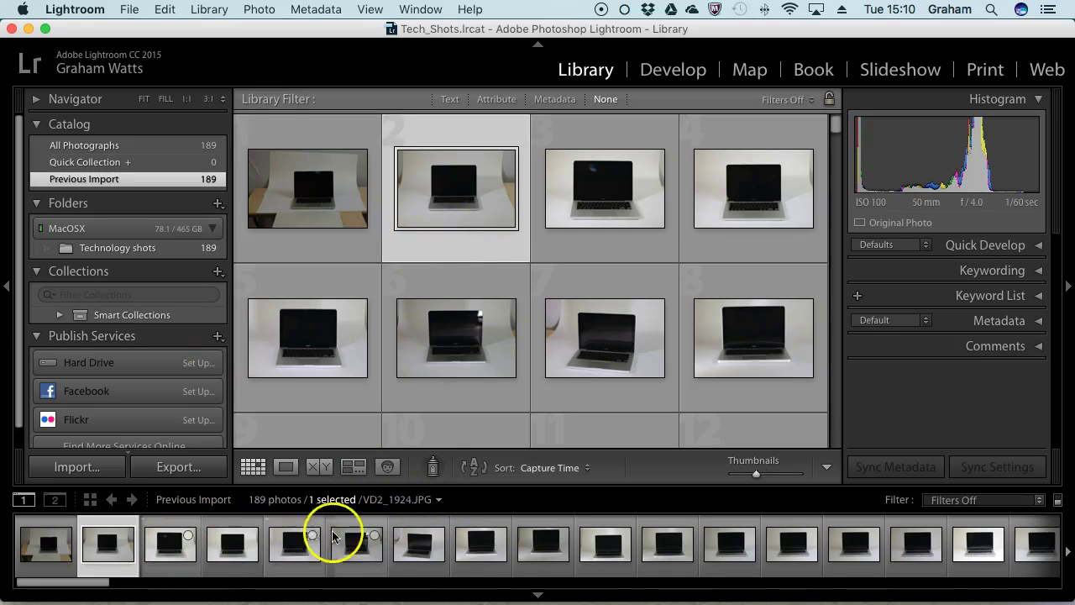
click(561, 534)
click(541, 544)
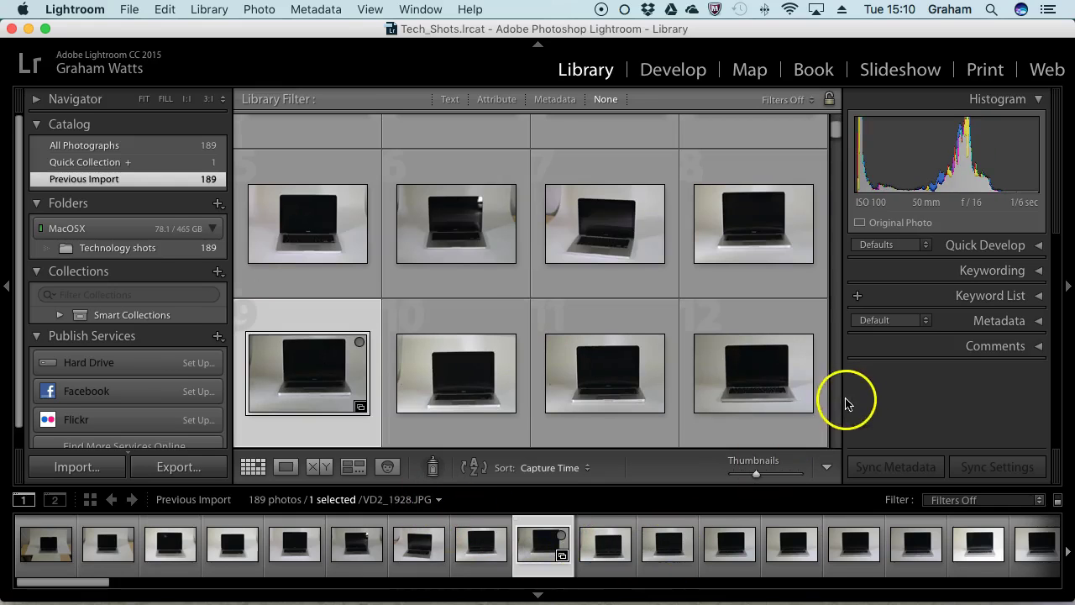
click(1036, 321)
scroll(969, 355, down, 2)
scroll(972, 403, up, 1)
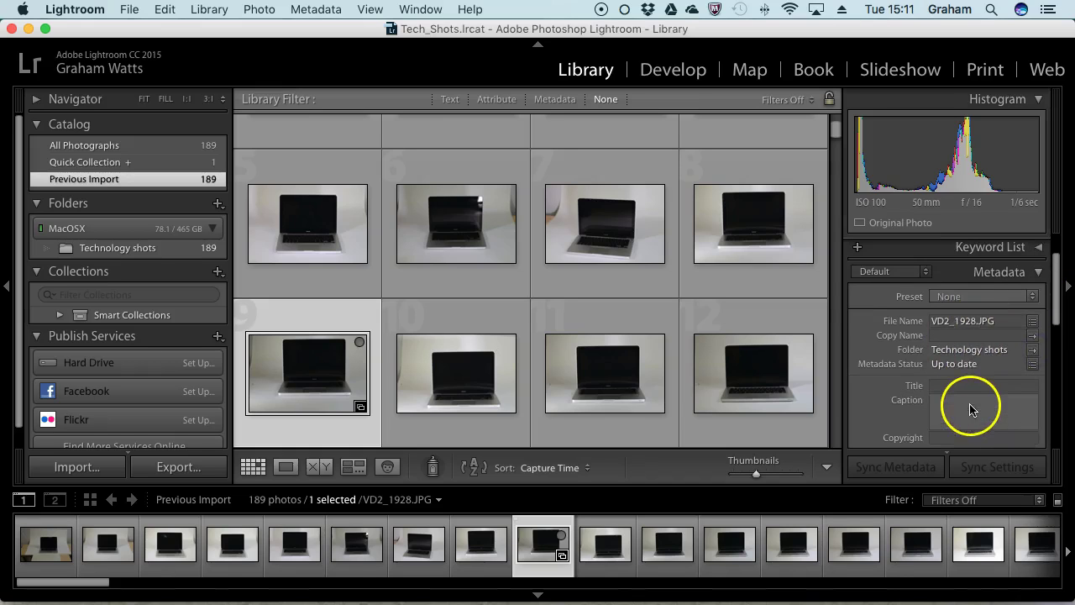
scroll(972, 406, down, 5)
scroll(973, 408, down, 5)
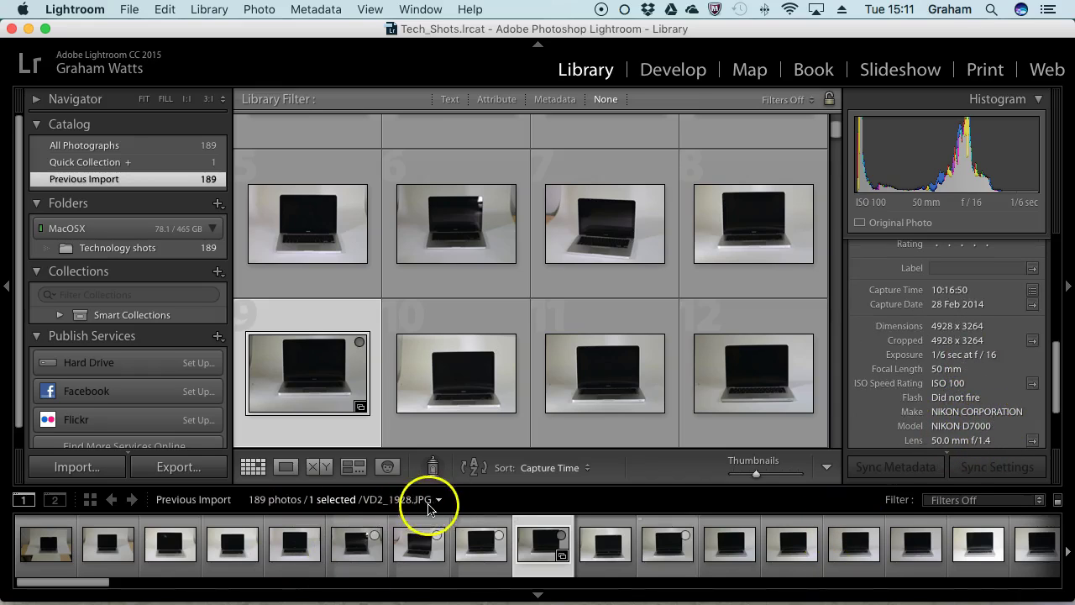
- Examine the camera metadata of the laptop photos VD2_1933.JPG, VD2_1950.JPG and VD2_1952.JPG in turn
click(977, 541)
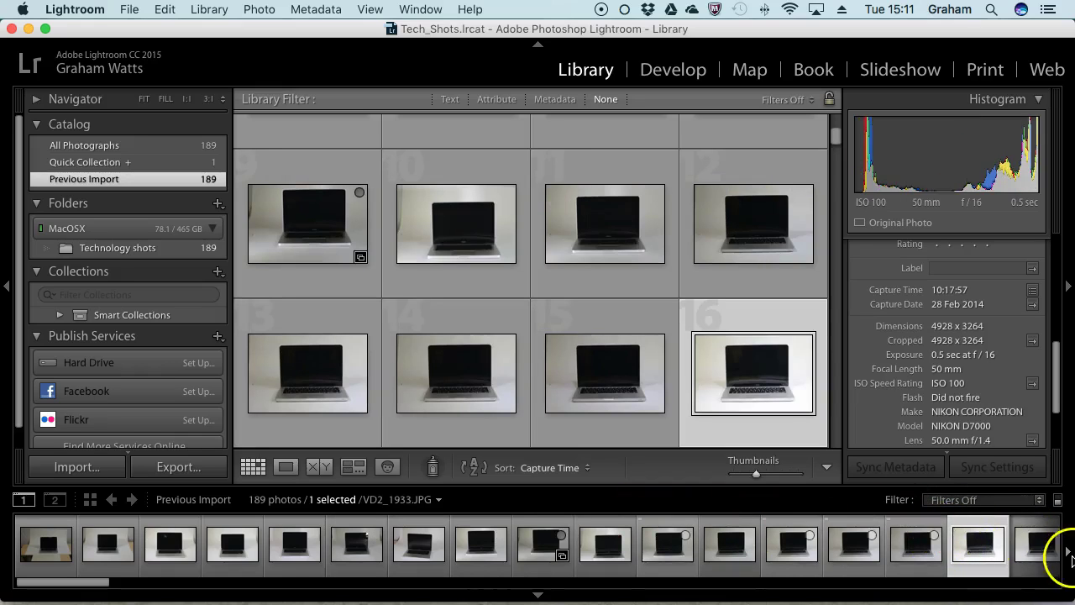
click(660, 581)
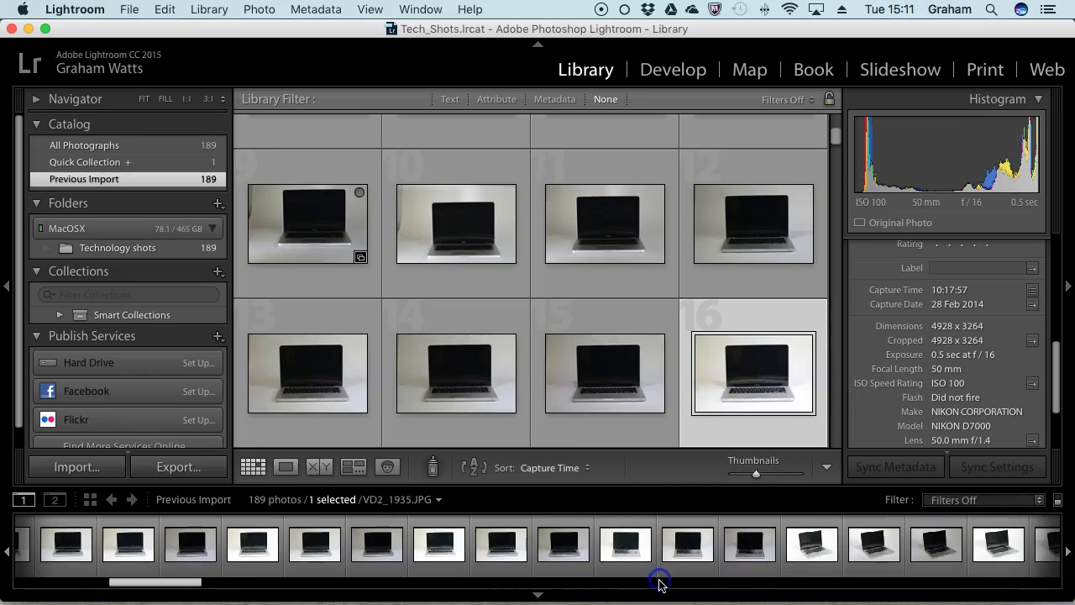
click(889, 556)
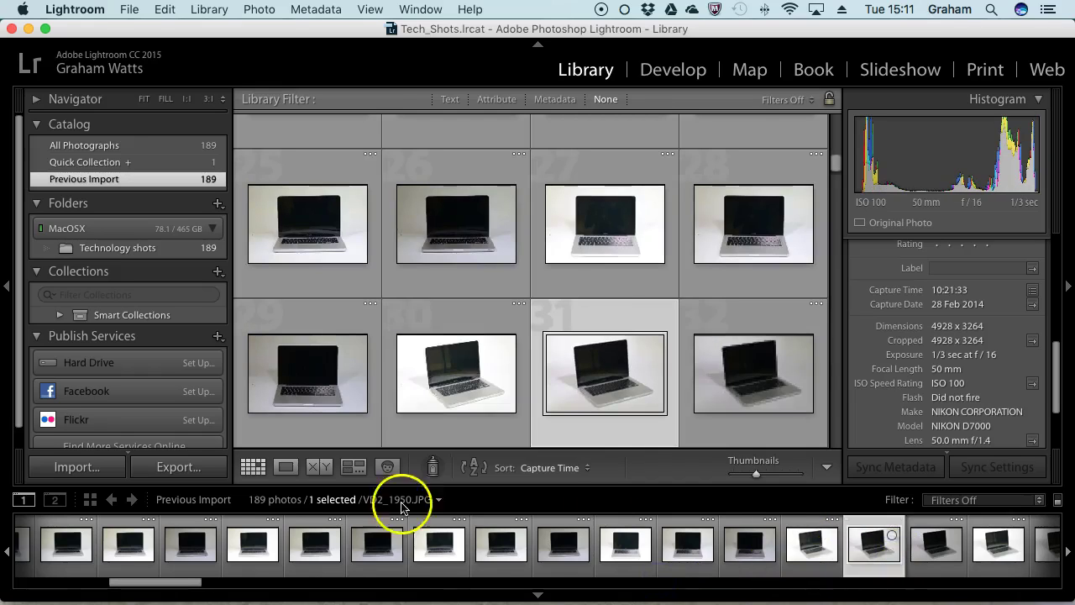
click(1018, 547)
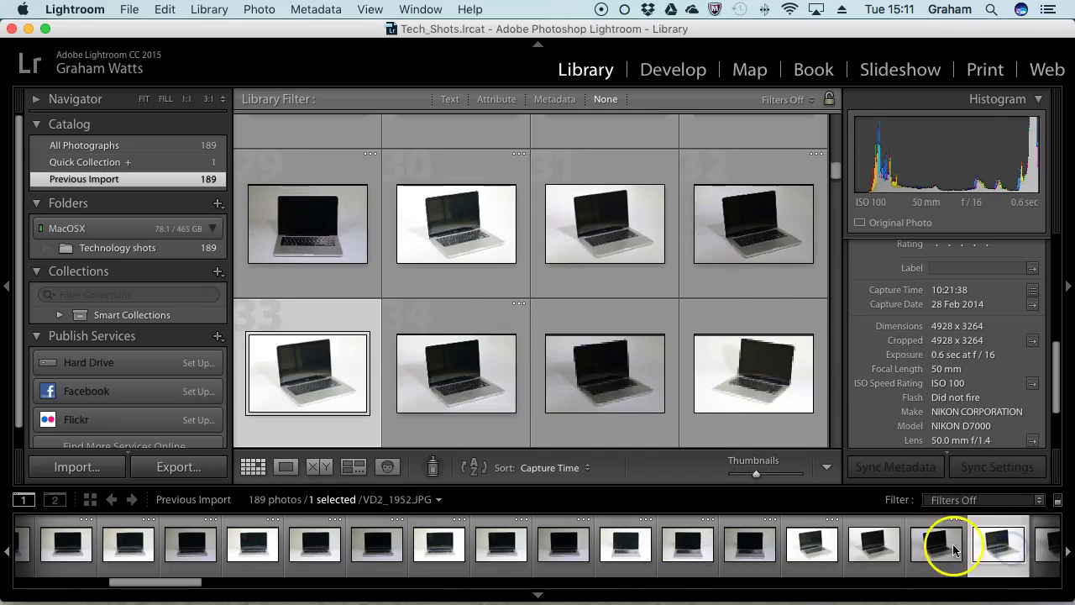
- Find the phone photos further along in the import and examine the metadata of photo 74, the phone with the blue screen
click(897, 585)
click(897, 585)
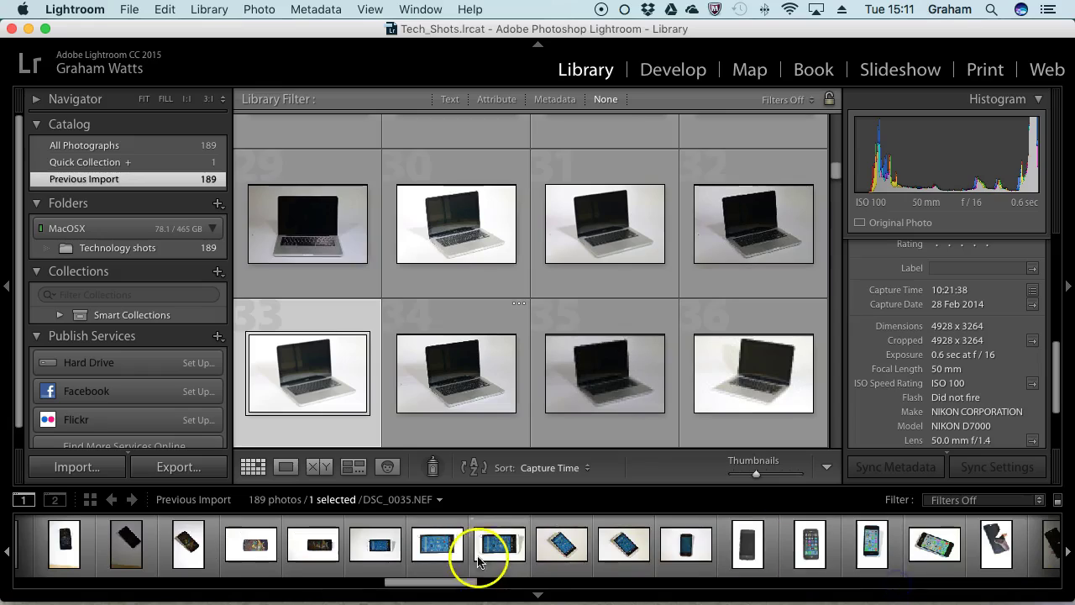
click(420, 548)
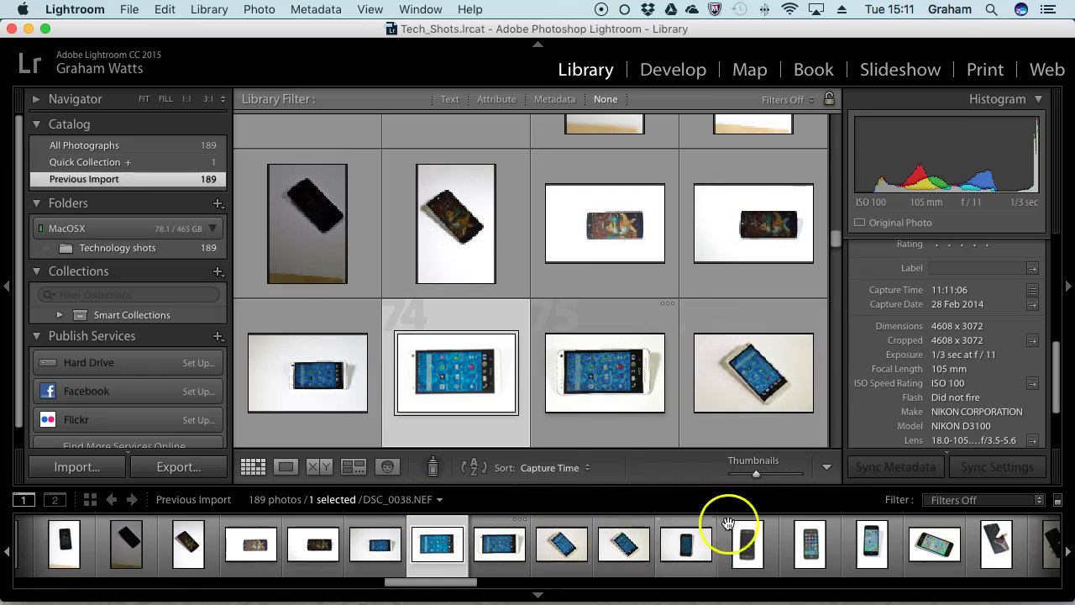
click(129, 550)
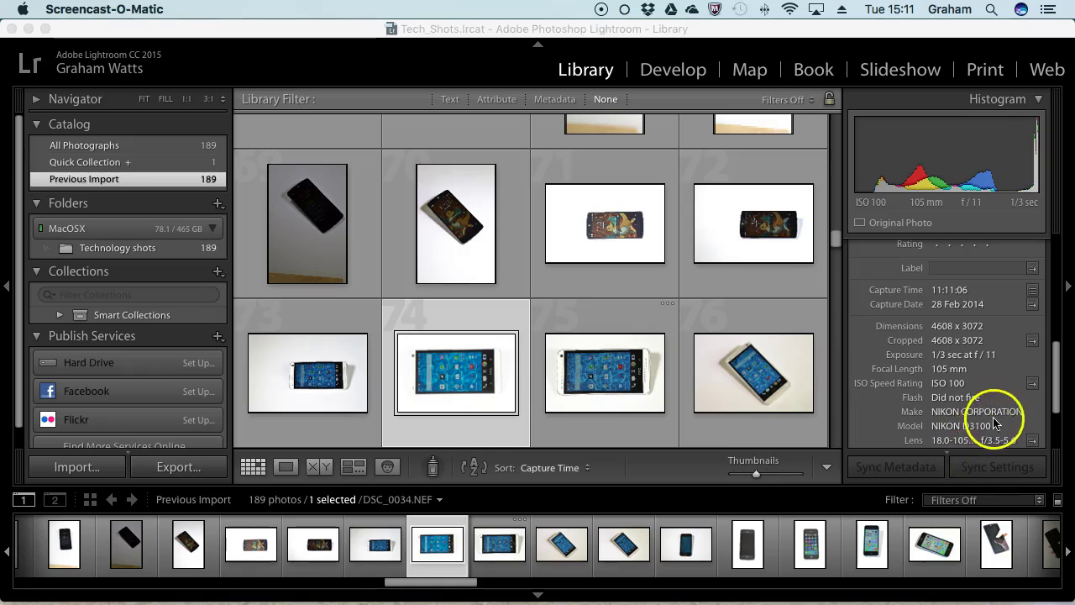
- Compare the camera metadata of the laptop photos VD2_1979.NEF and VD2_1985.NEF with that of the phone photo P1020711.RW2
click(923, 583)
click(594, 550)
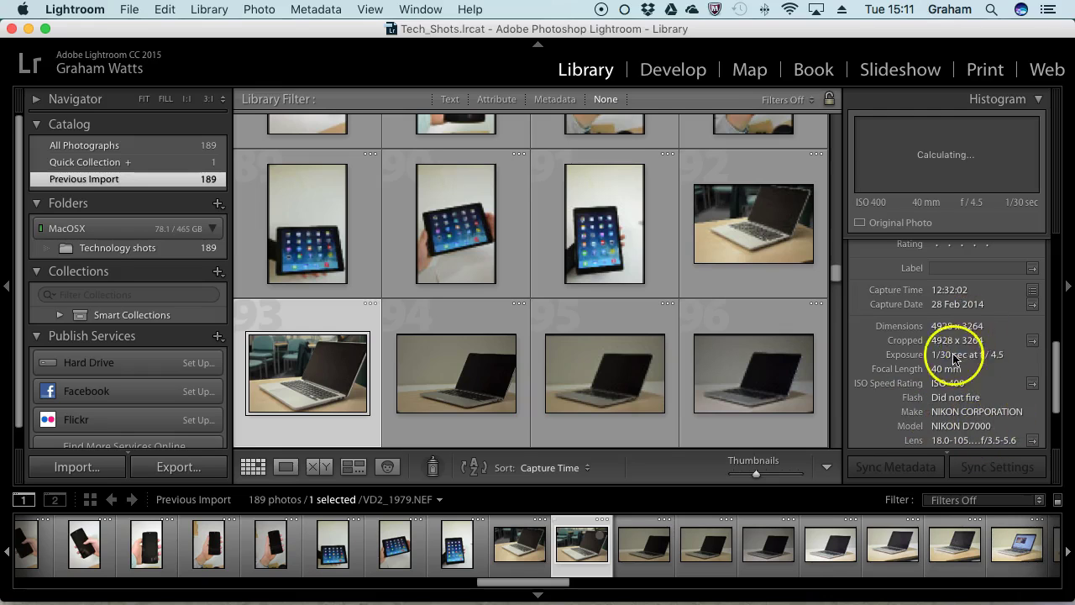
click(1020, 556)
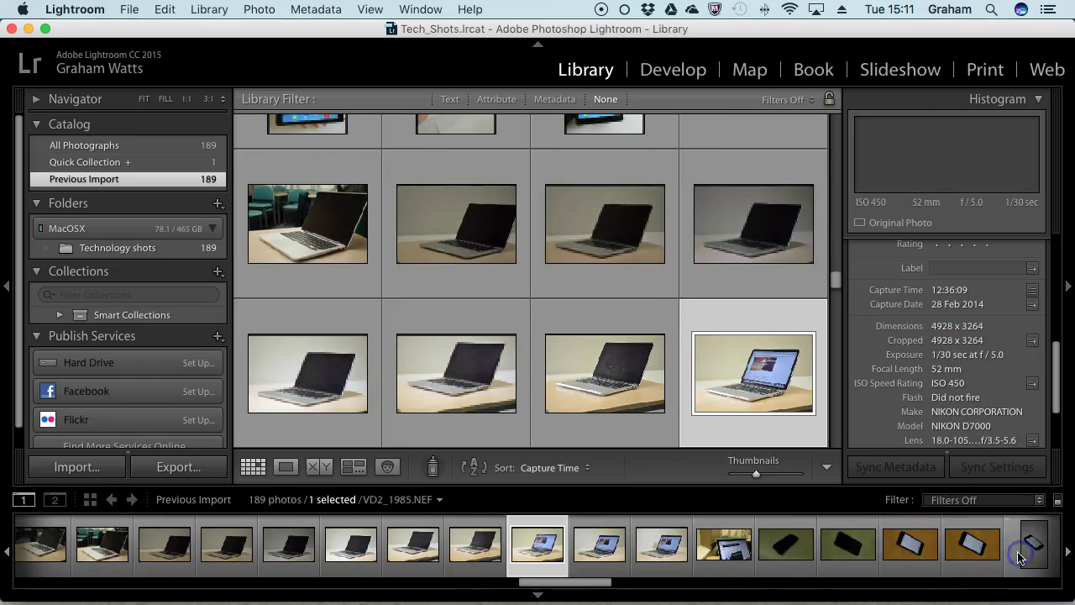
click(795, 565)
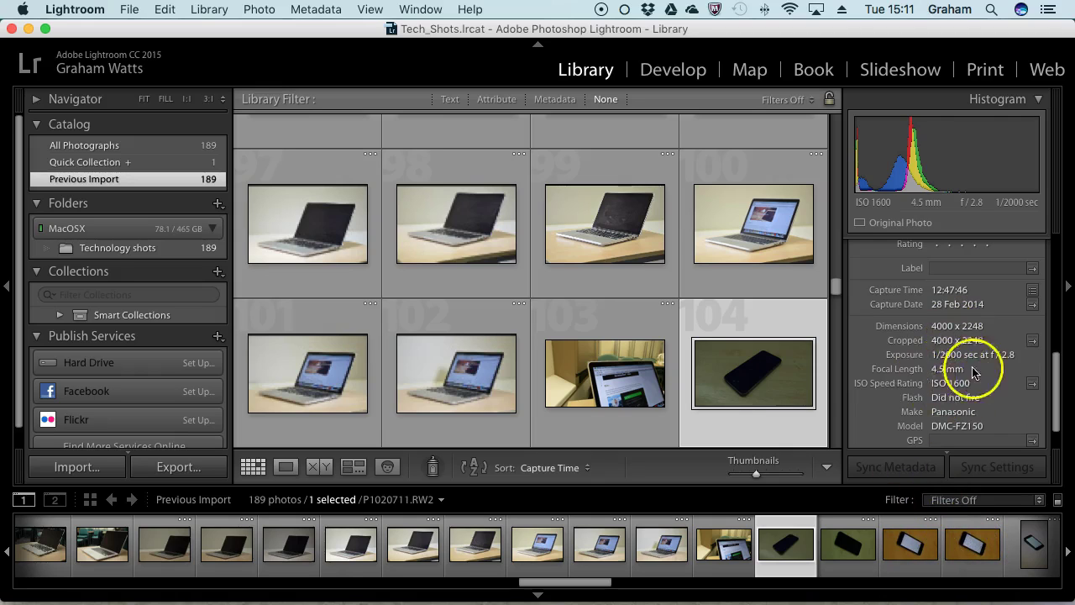
mouse_move(762, 395)
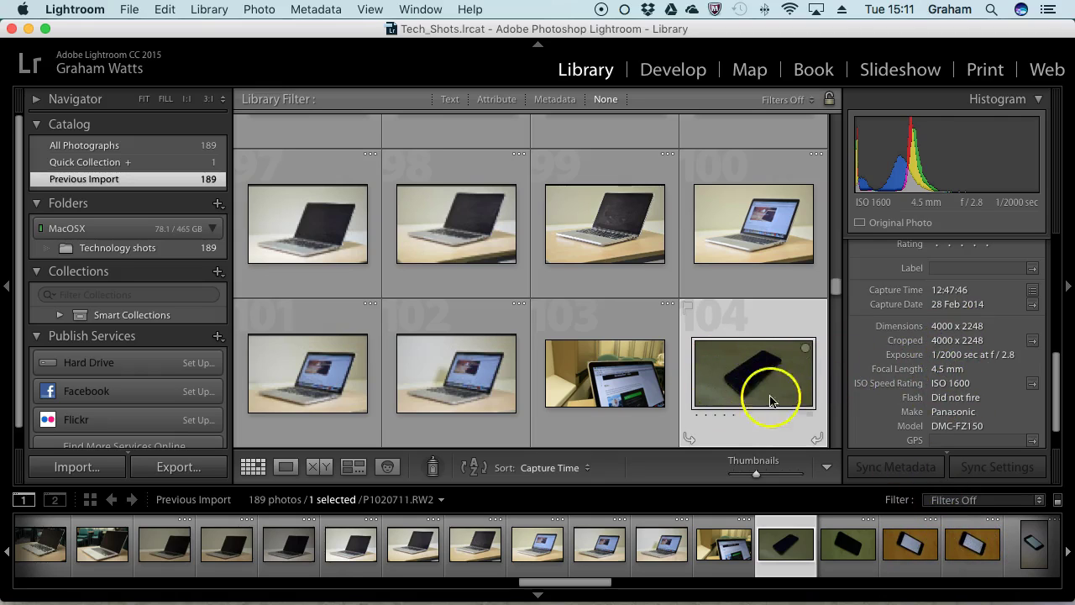
- Compare the camera metadata of the phone photos 107, 111, 115 and 117 in the import
click(974, 541)
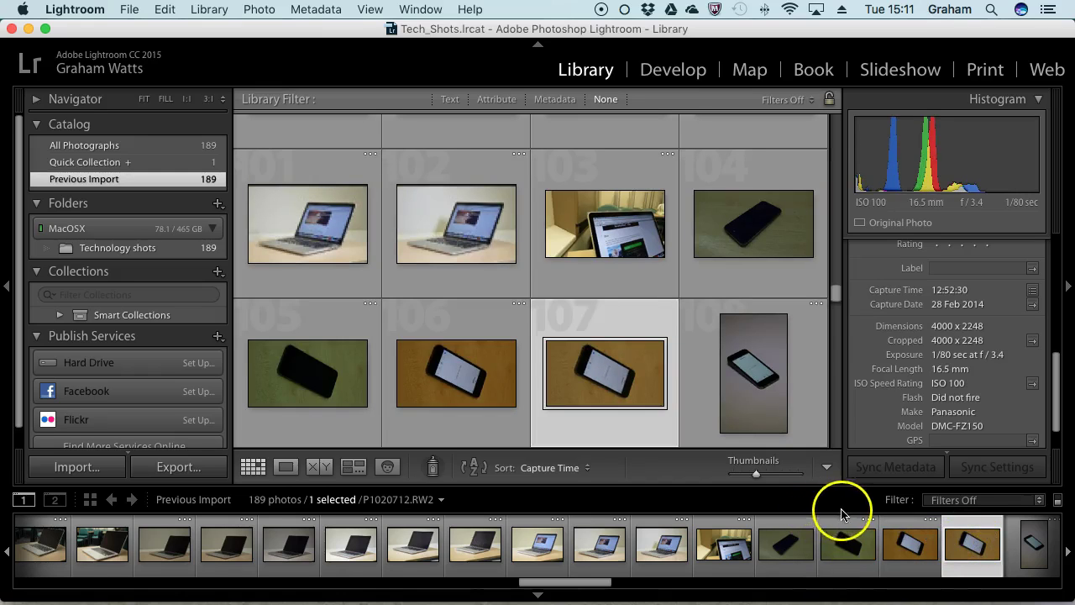
drag(587, 580, 647, 583)
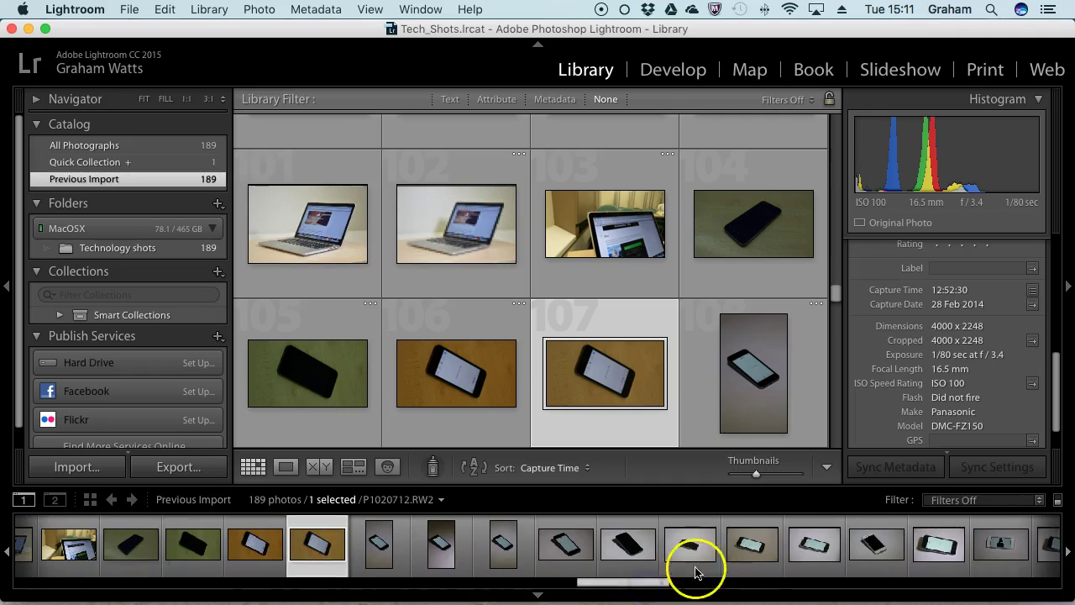
click(568, 550)
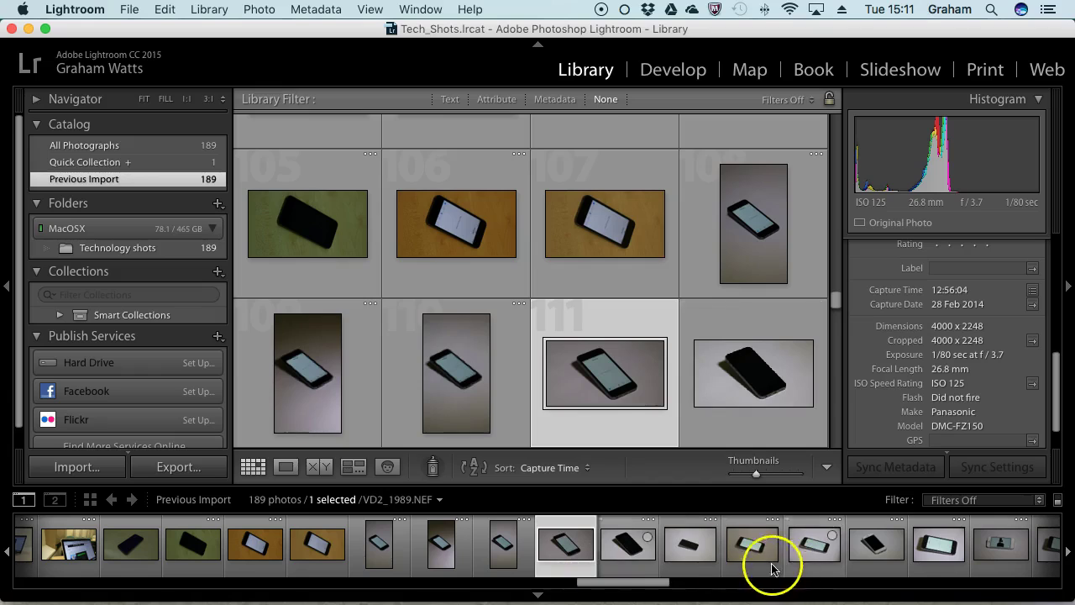
click(814, 548)
click(935, 545)
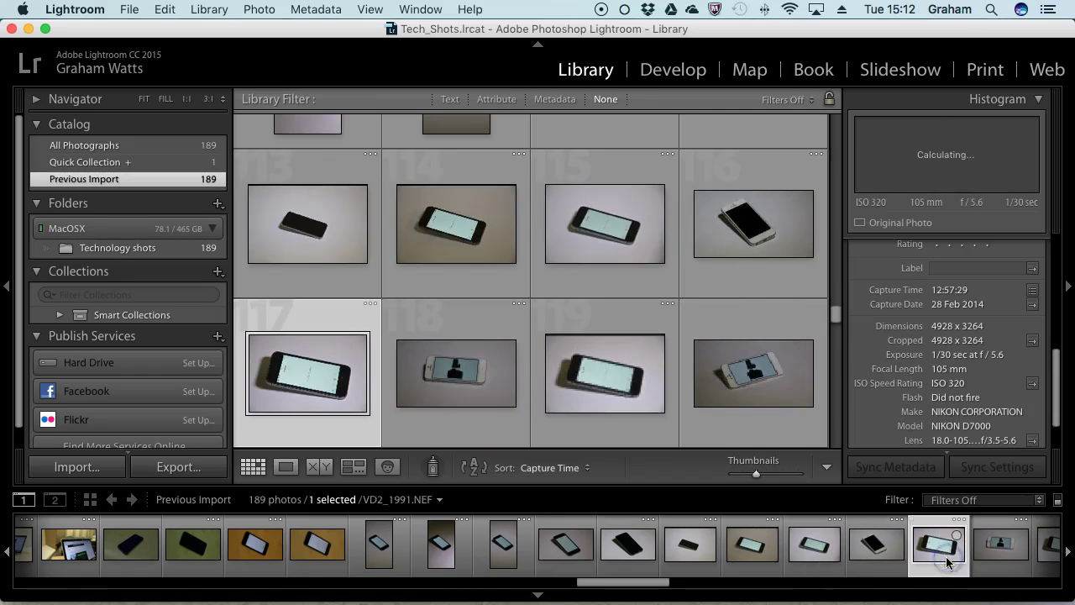
- Examine the camera metadata of the phone photo VD2_1997.NEF and the tablet photos VD2_2010.NEF and VD2_2038.NEF
click(904, 582)
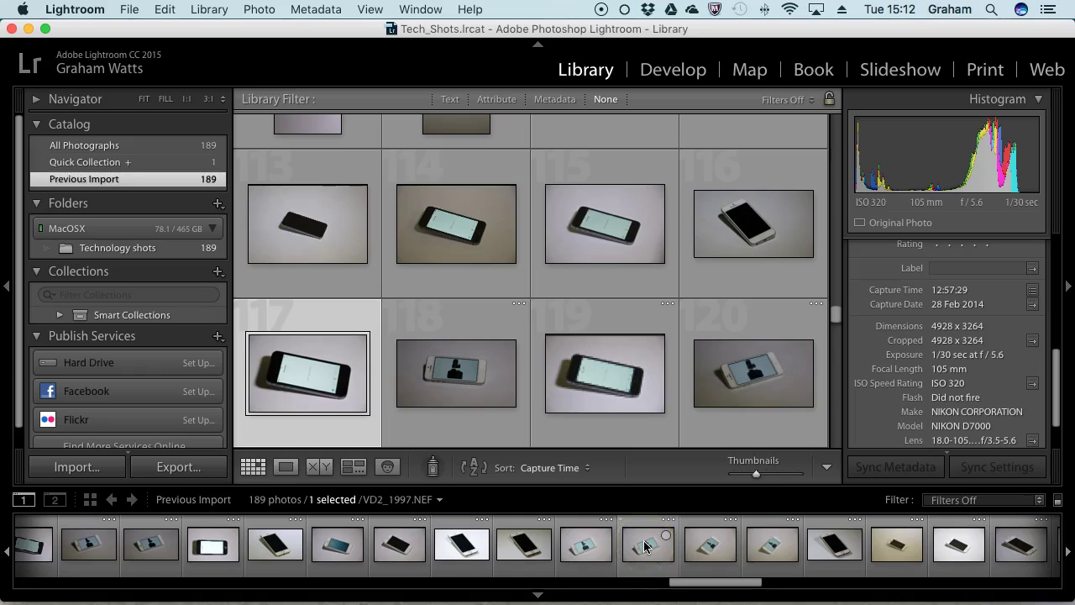
click(644, 547)
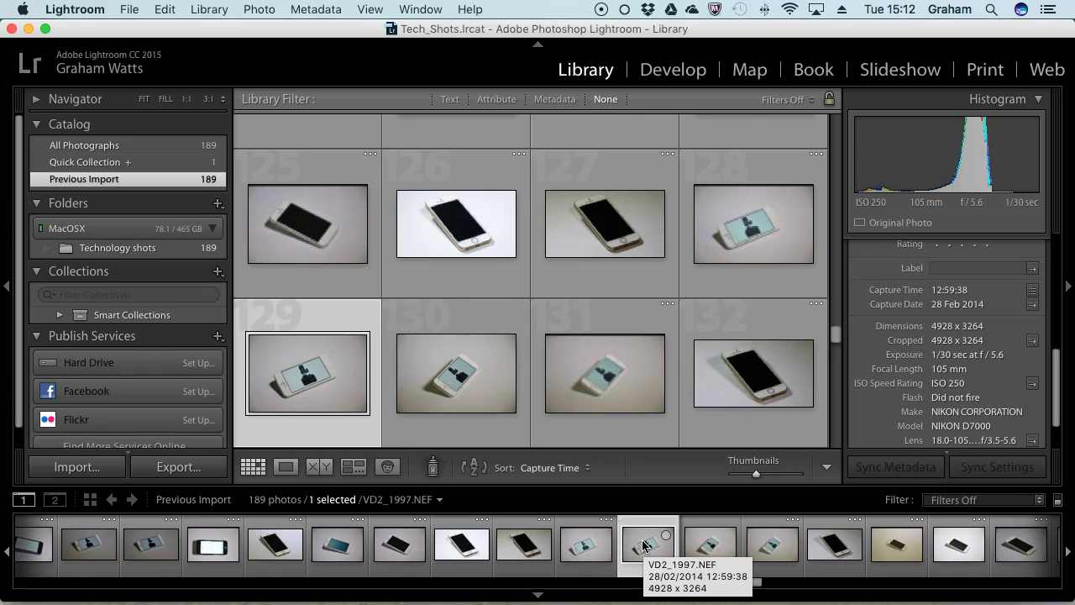
click(926, 581)
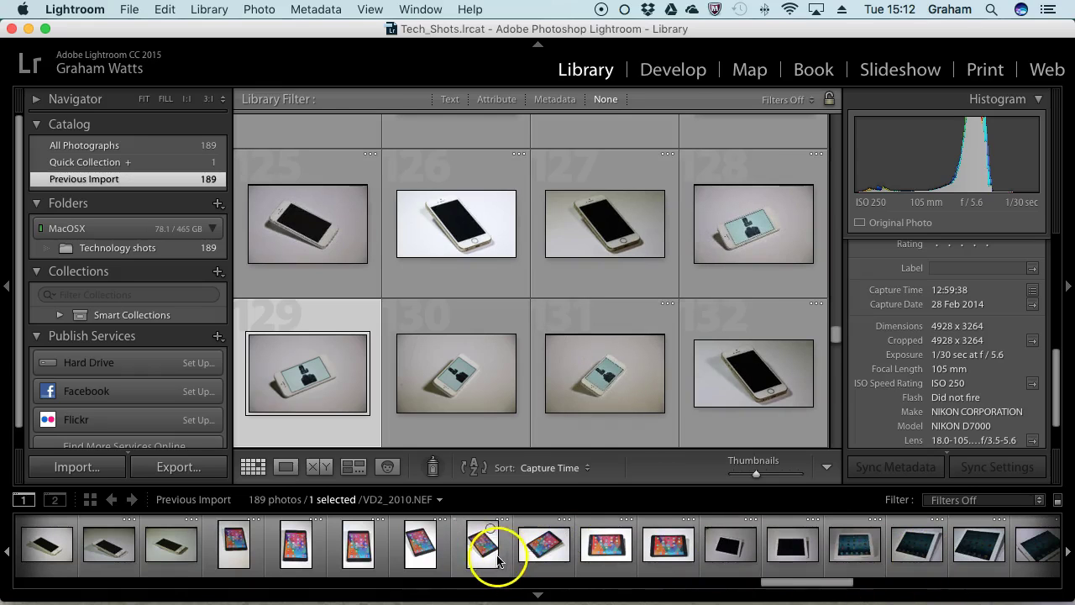
click(485, 561)
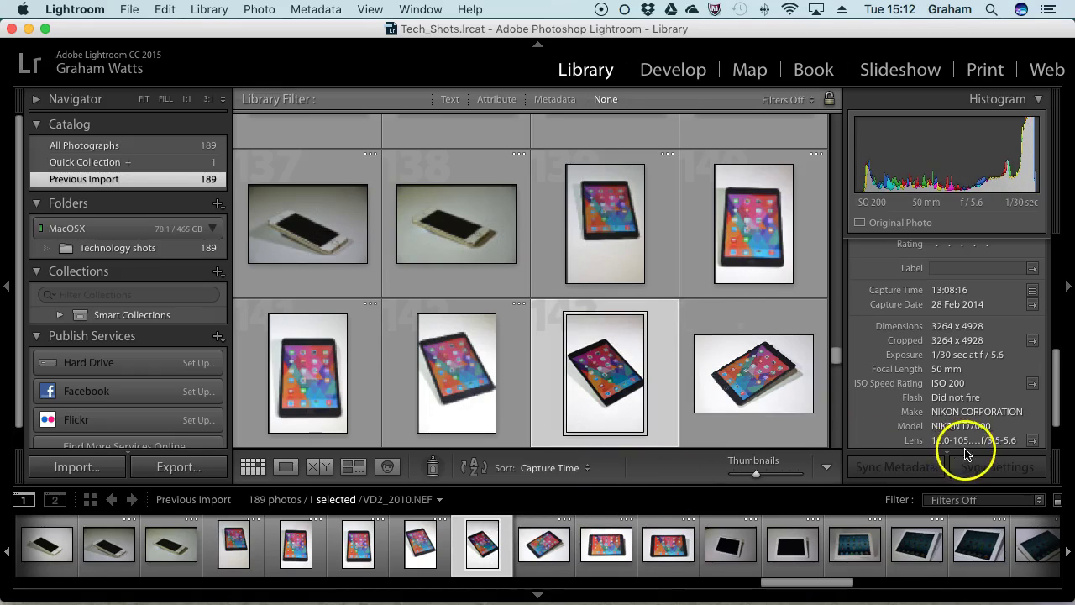
click(974, 550)
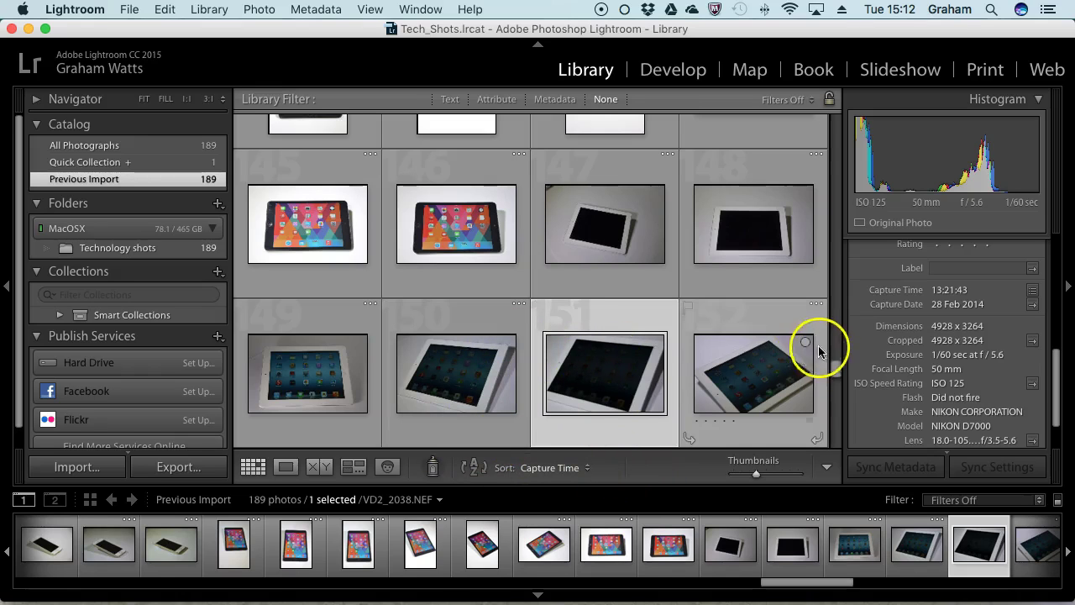
- Return to the first photos, hide the catalog and folders side area to widen the grid, and select all imported photos
drag(837, 367, 828, 90)
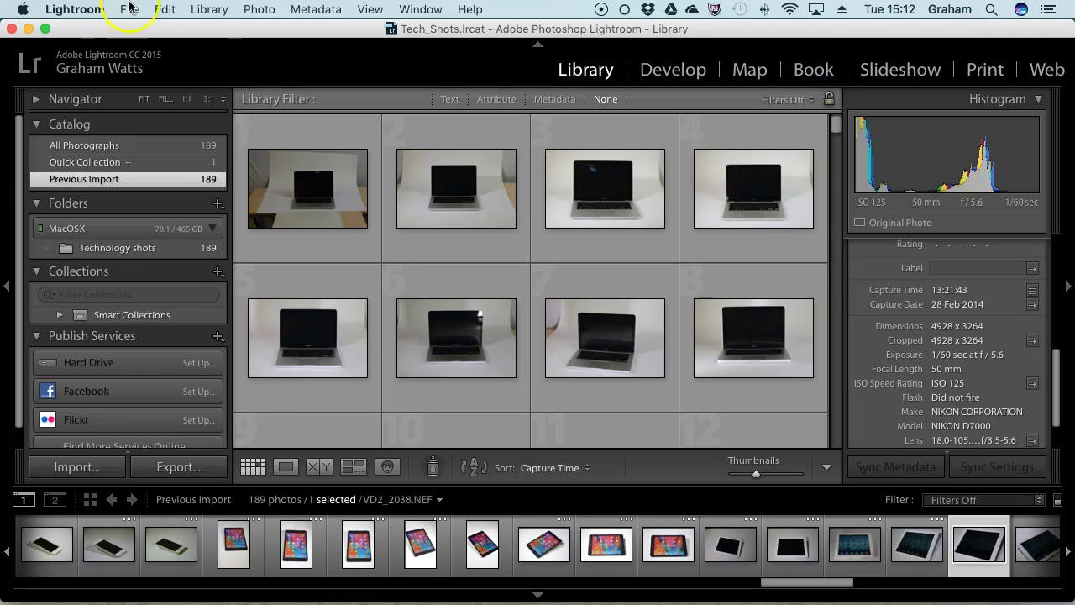
click(7, 288)
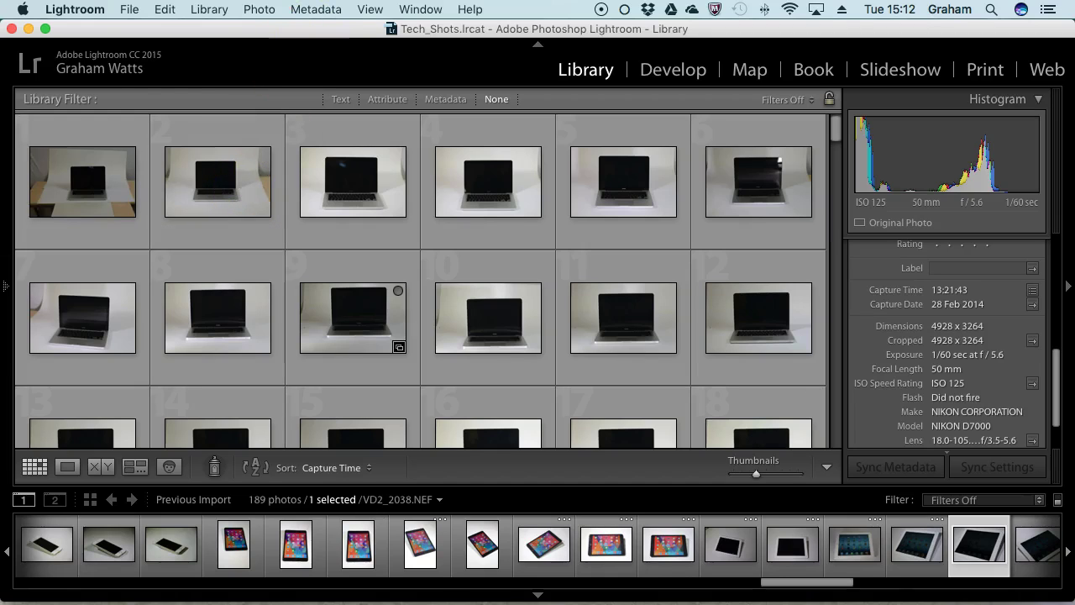
click(162, 9)
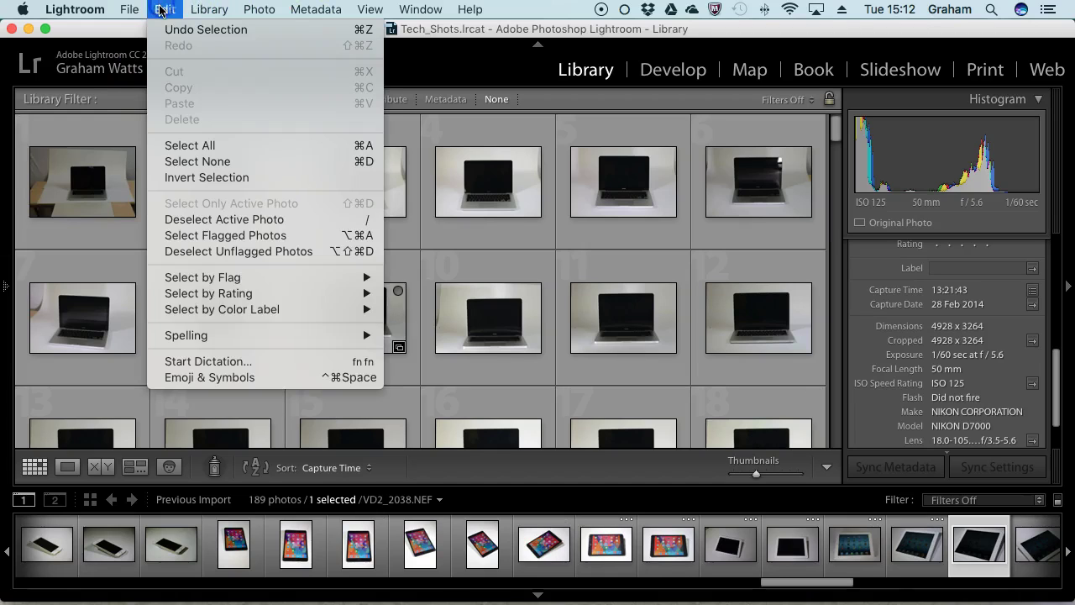
click(224, 146)
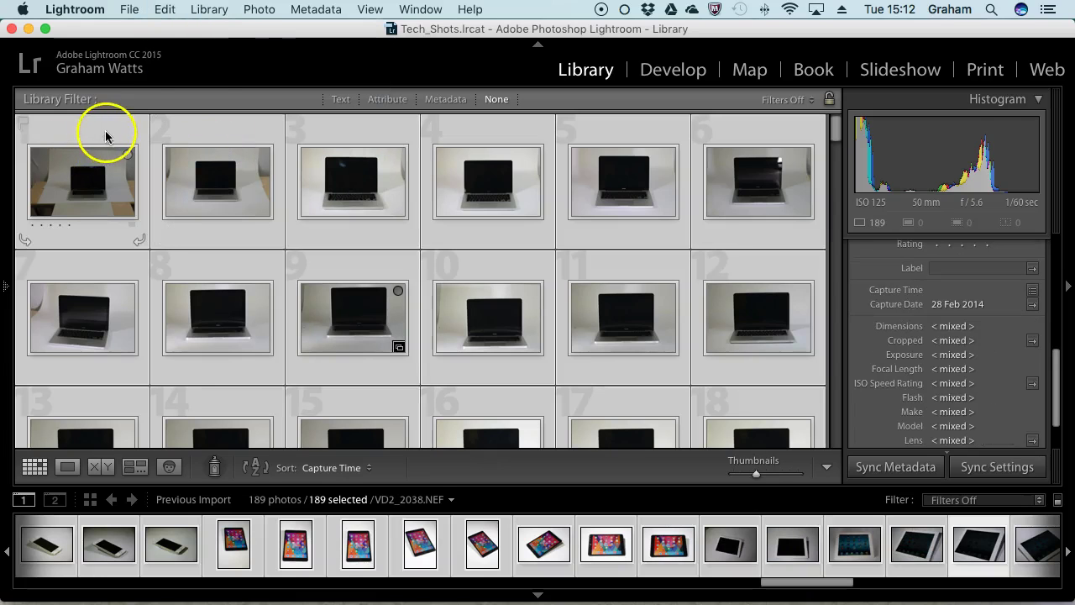
- Start renaming the selected photos with Filename - Sequence naming and open that naming template for editing
click(259, 9)
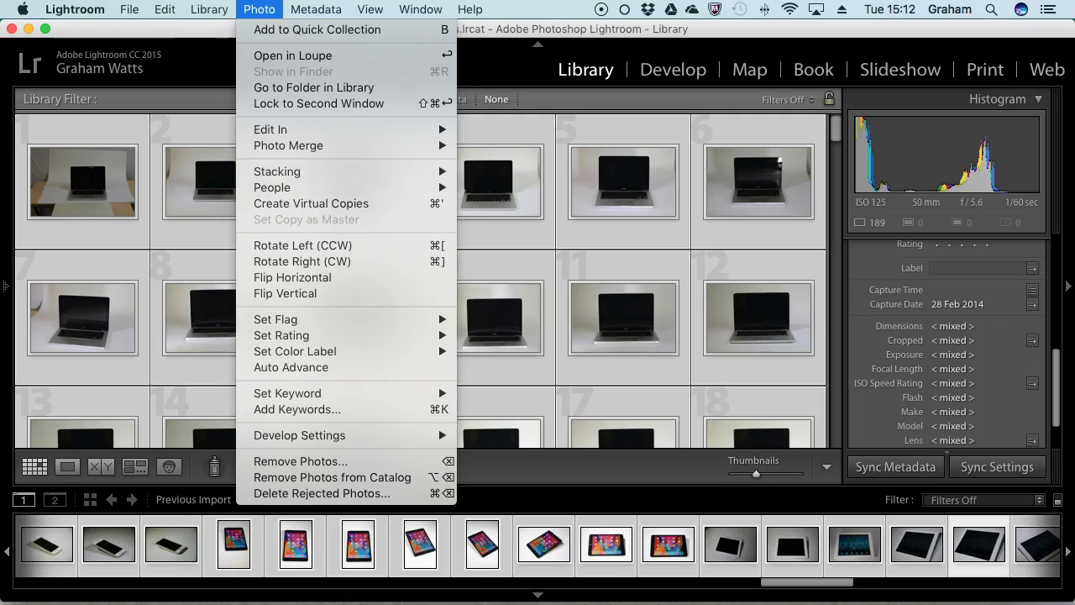
mouse_move(208, 9)
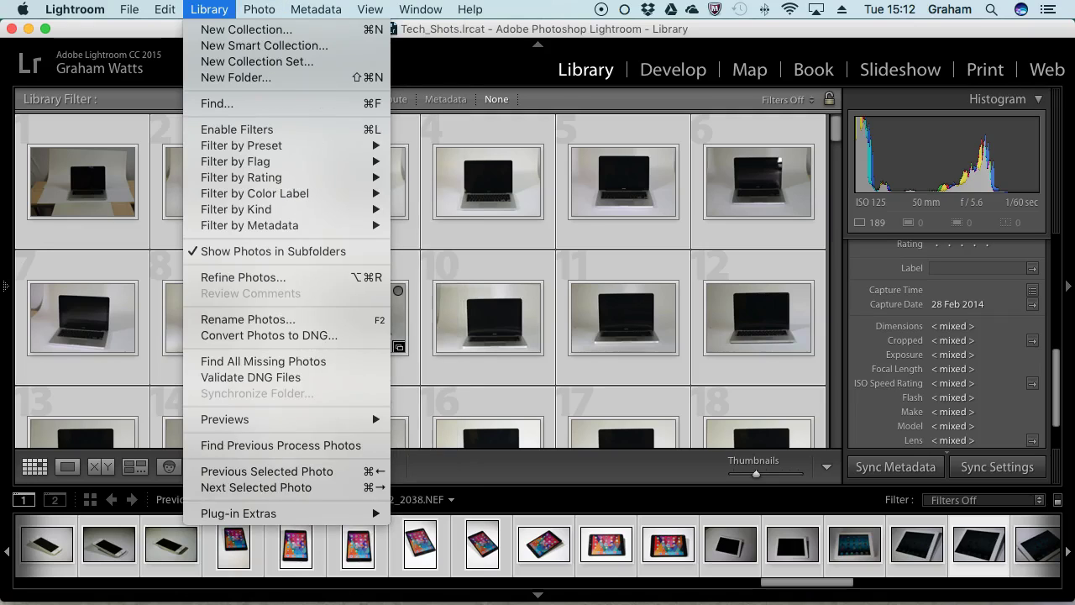
click(287, 320)
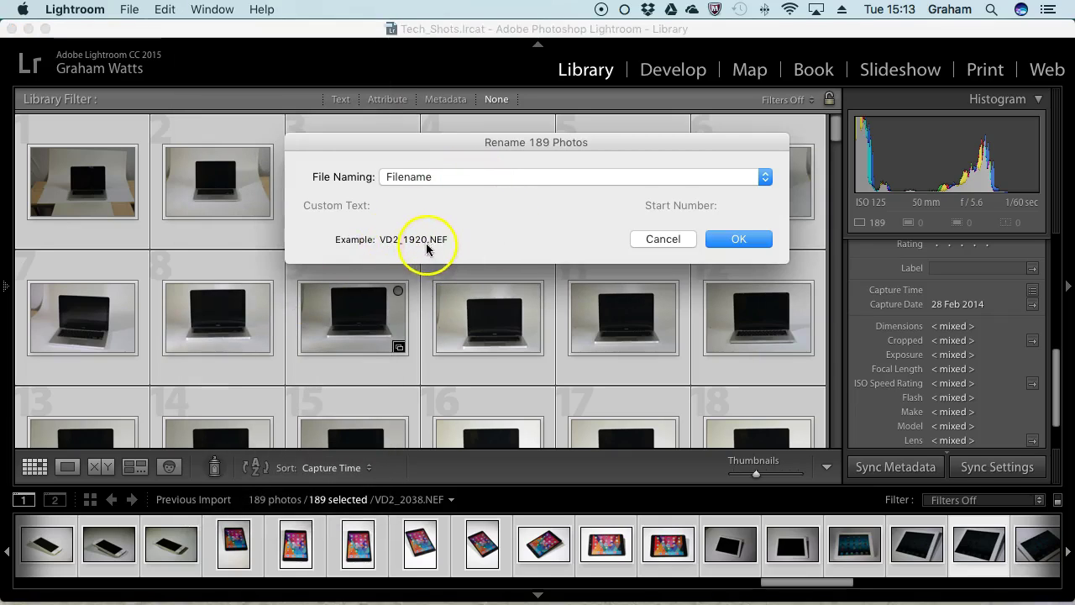
click(473, 178)
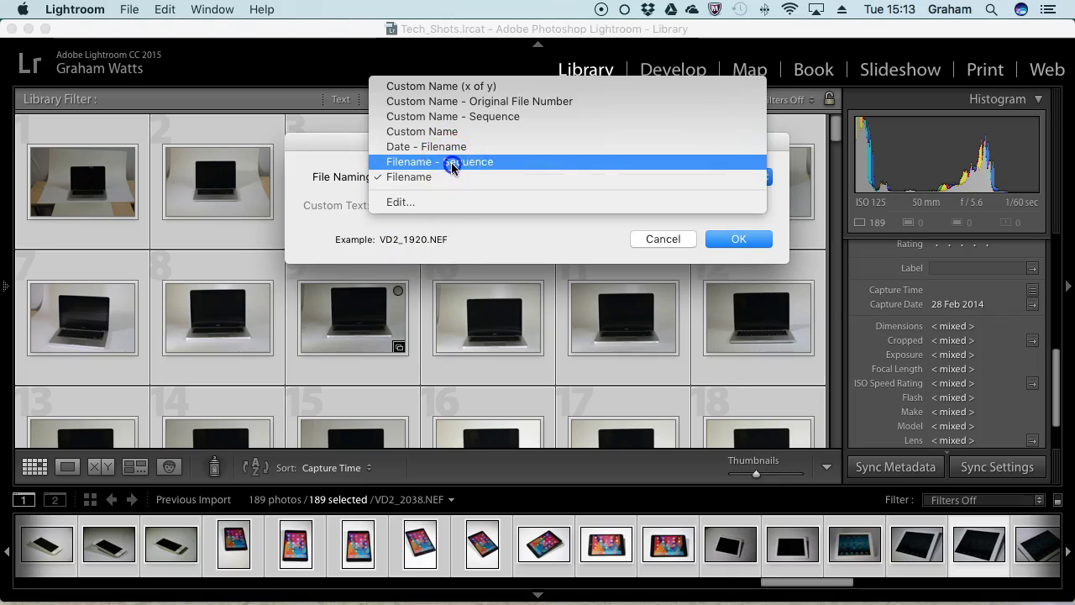
click(452, 162)
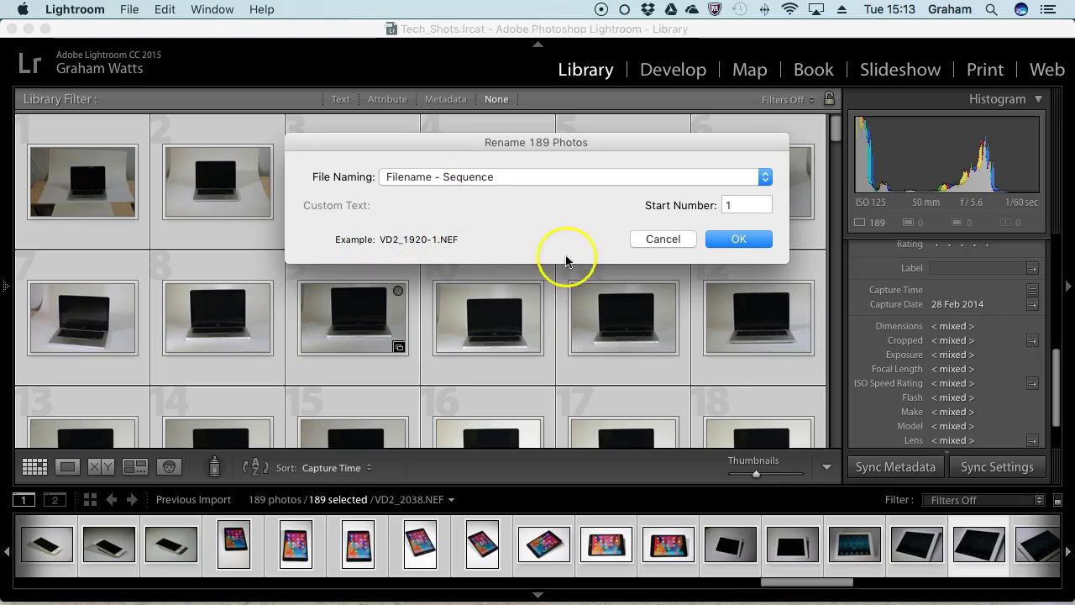
click(472, 176)
click(443, 219)
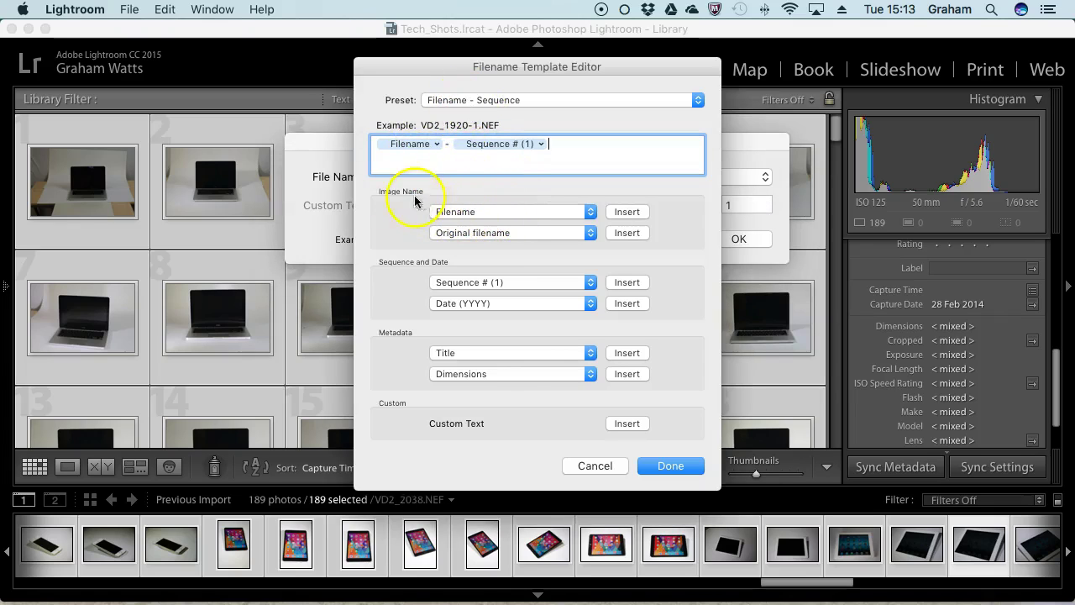
- Look over the alternatives offered for the template's Filename token and for the inserted image name
click(430, 145)
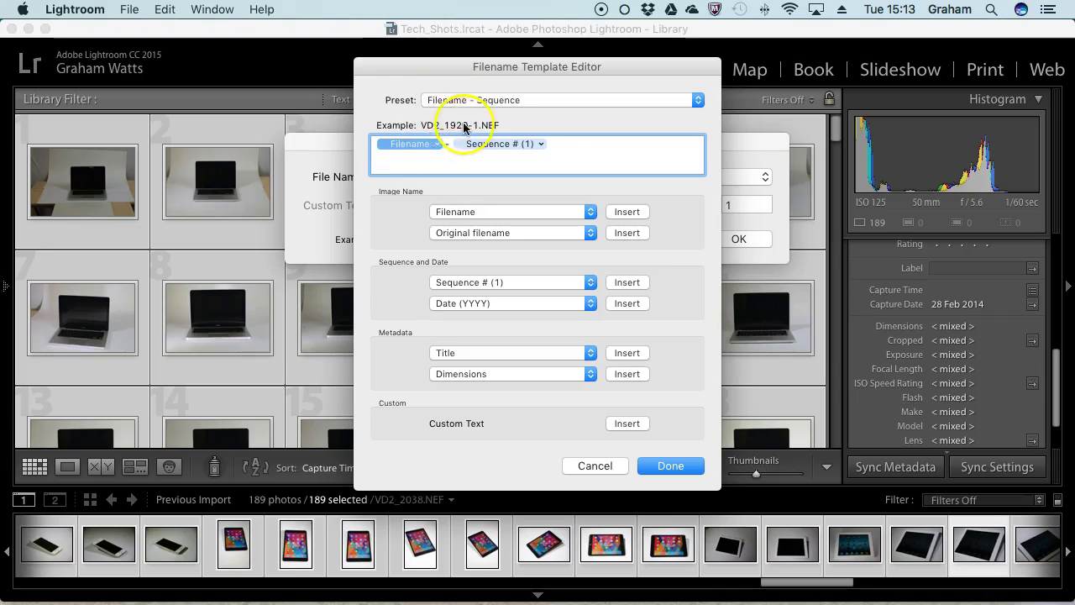
click(437, 145)
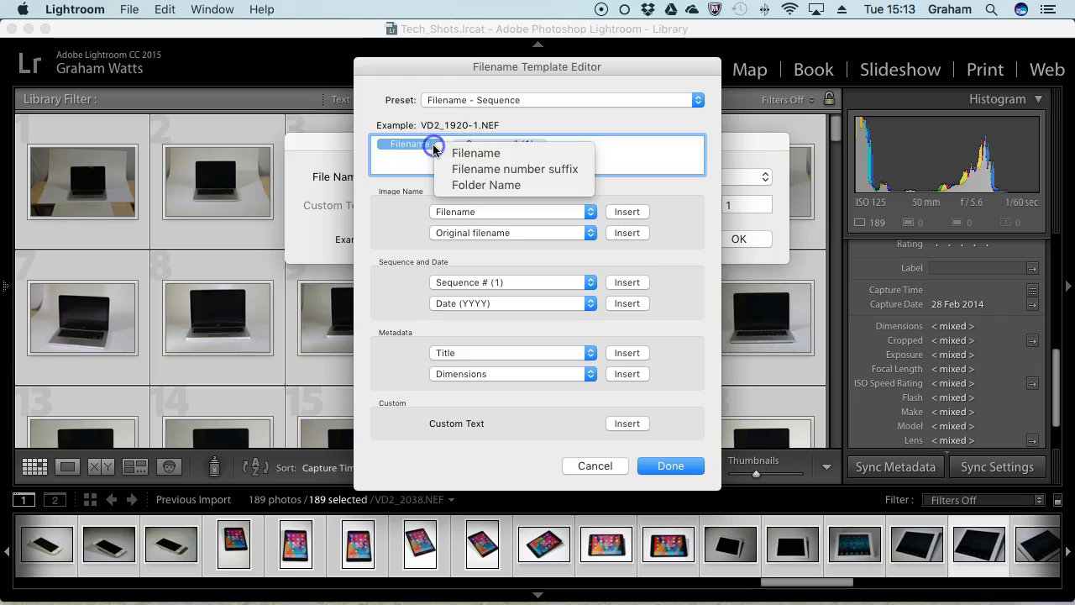
click(384, 197)
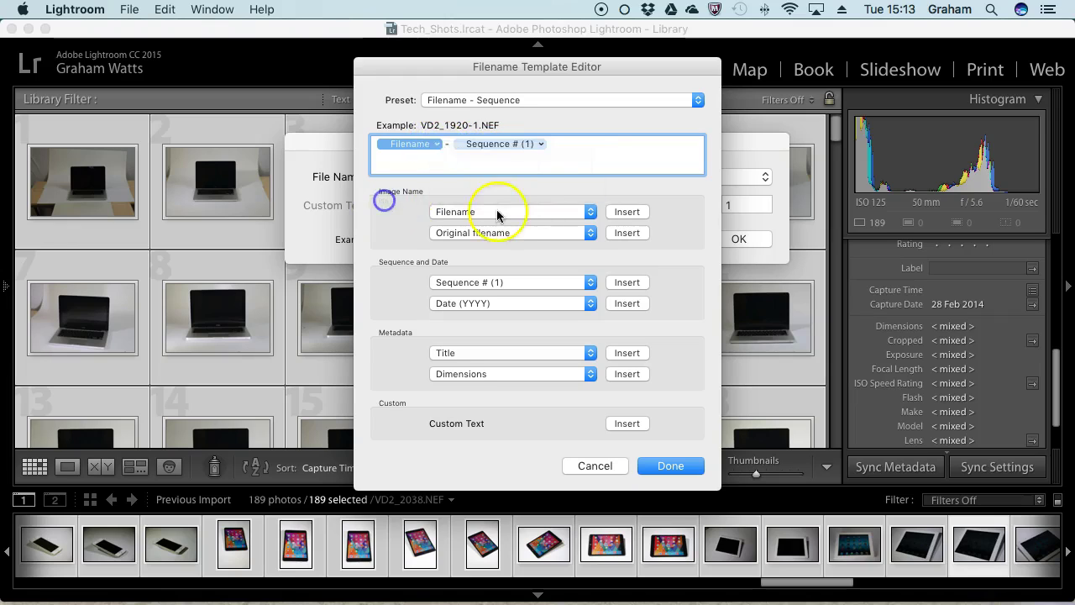
click(499, 210)
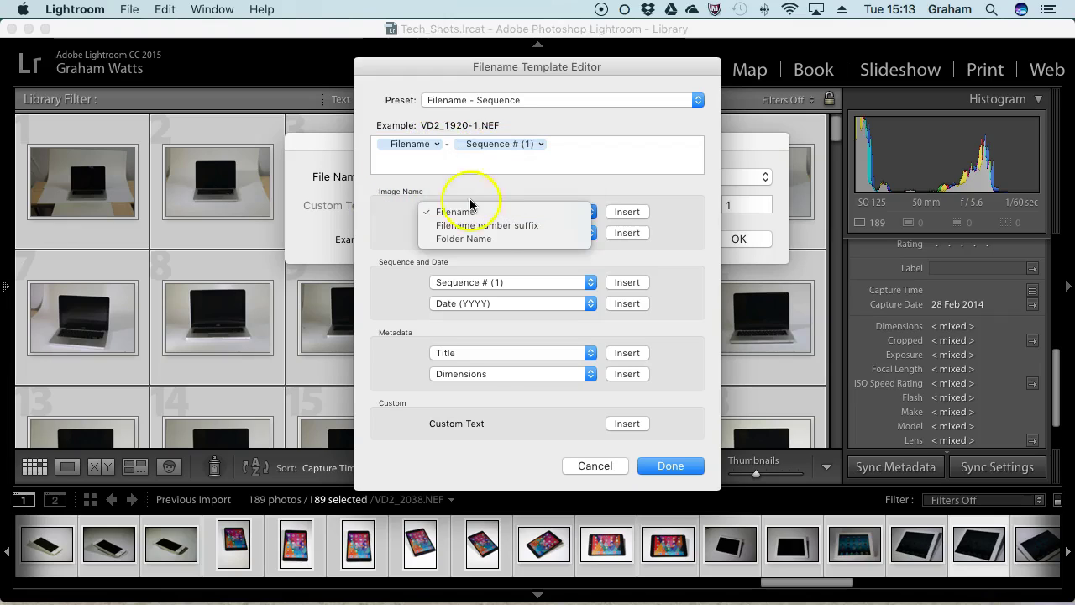
click(383, 199)
- Base the template on the Custom Name - Sequence preset and replace its custom text and hyphen with Tech_Shots_
click(543, 100)
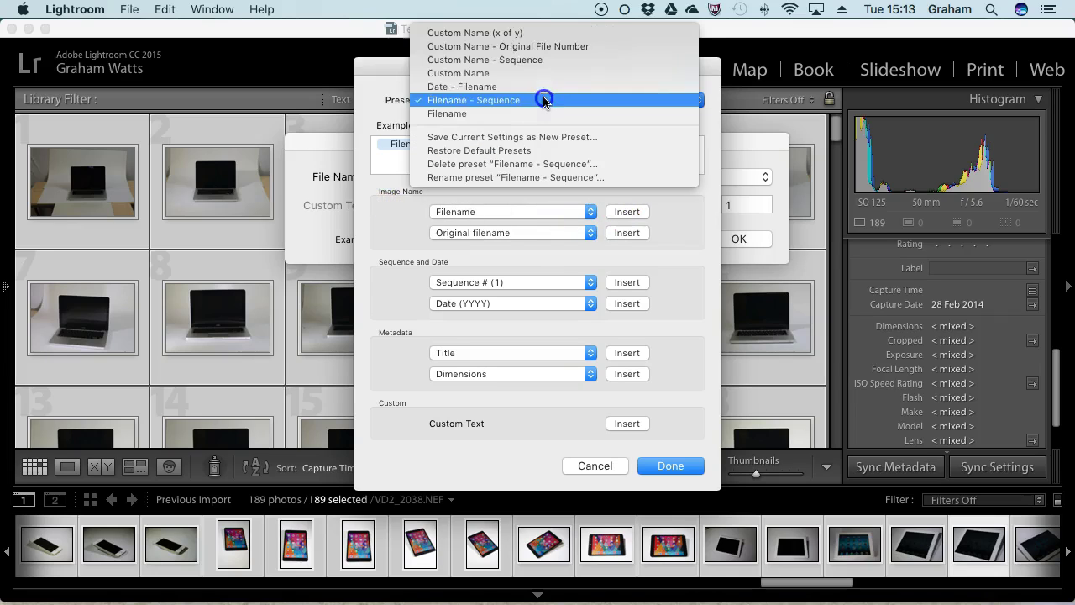
click(521, 62)
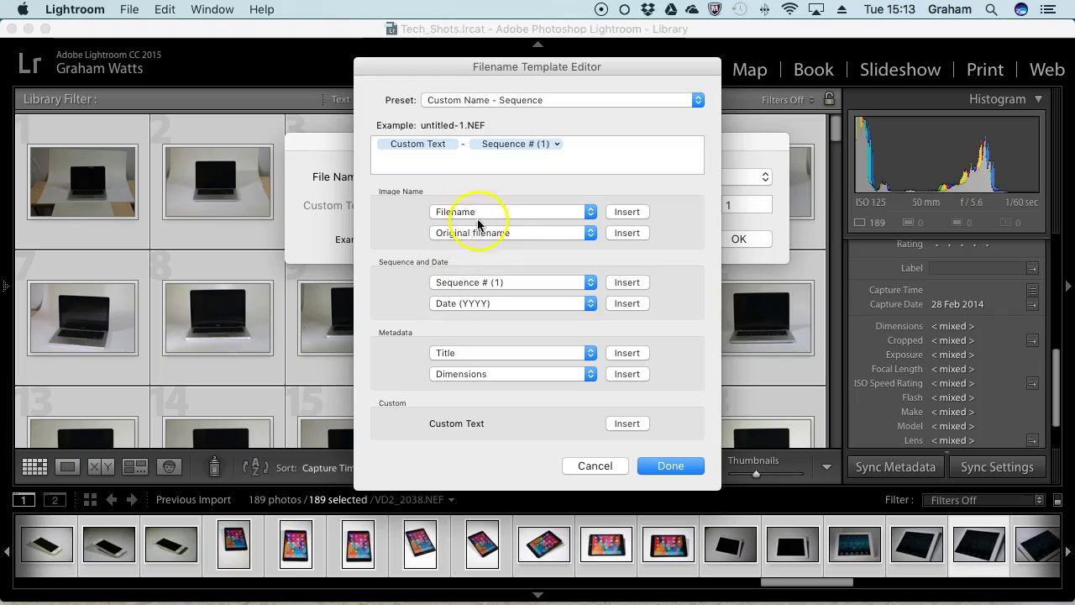
click(439, 145)
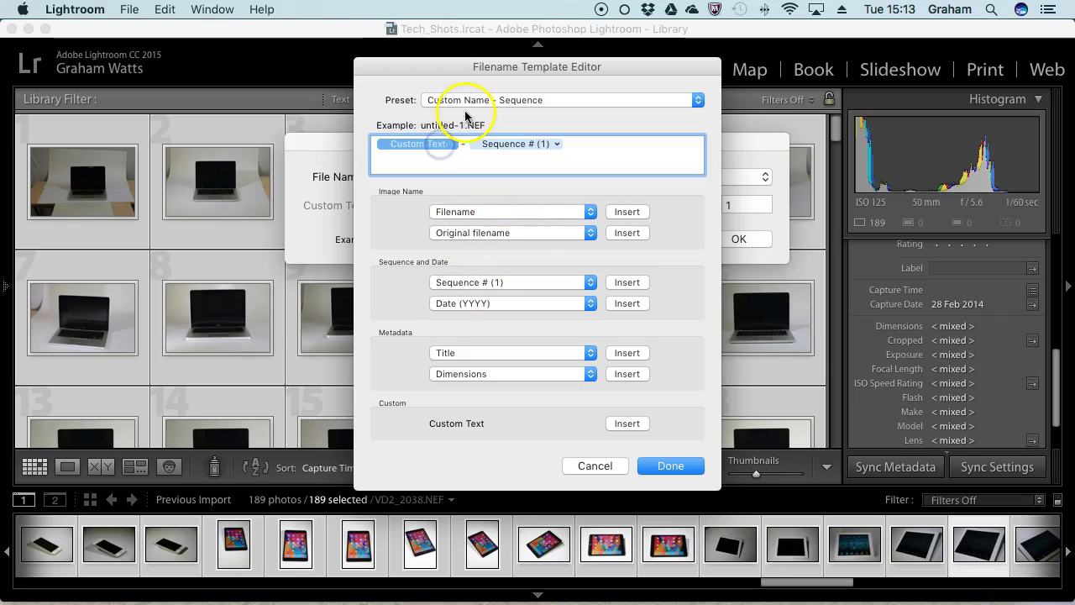
double_click(444, 146)
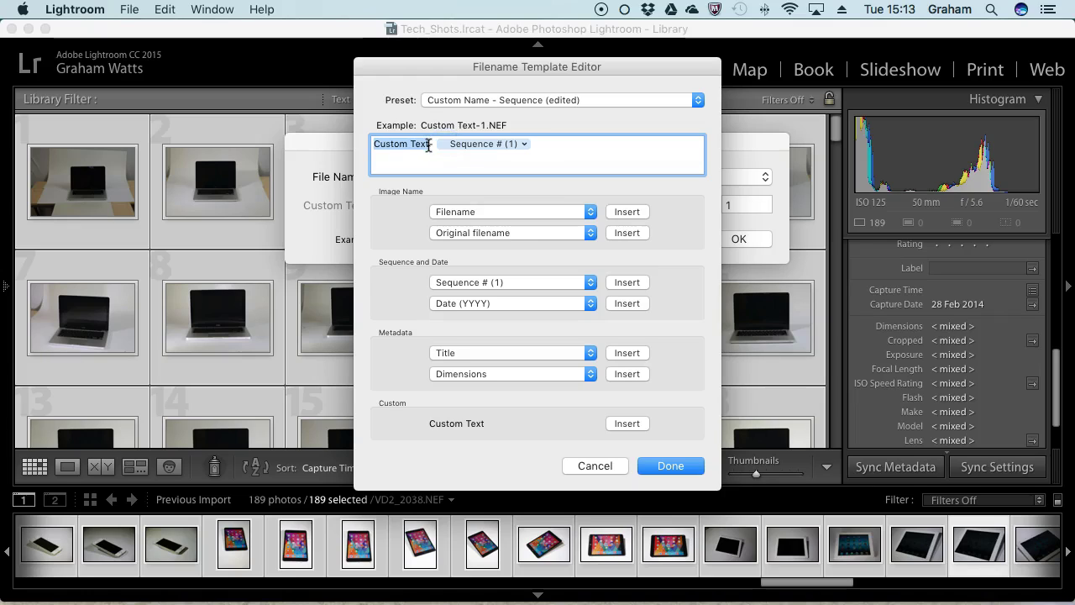
text(Tech_Shots_)
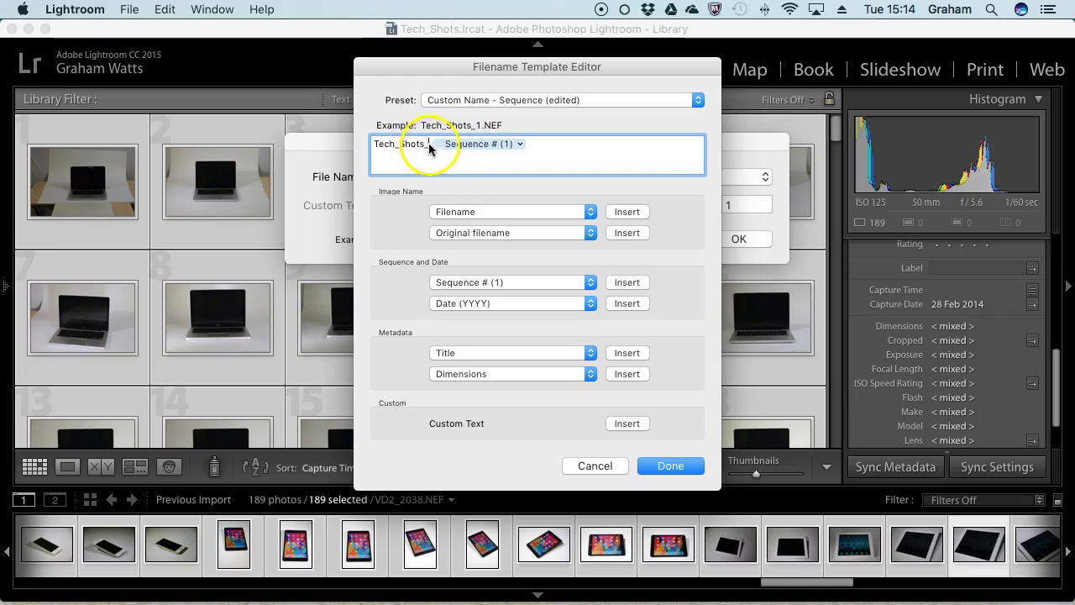
- Set the template's numbering to Sequence # (0001) and rename all selected photos with it, starting at 1
click(519, 143)
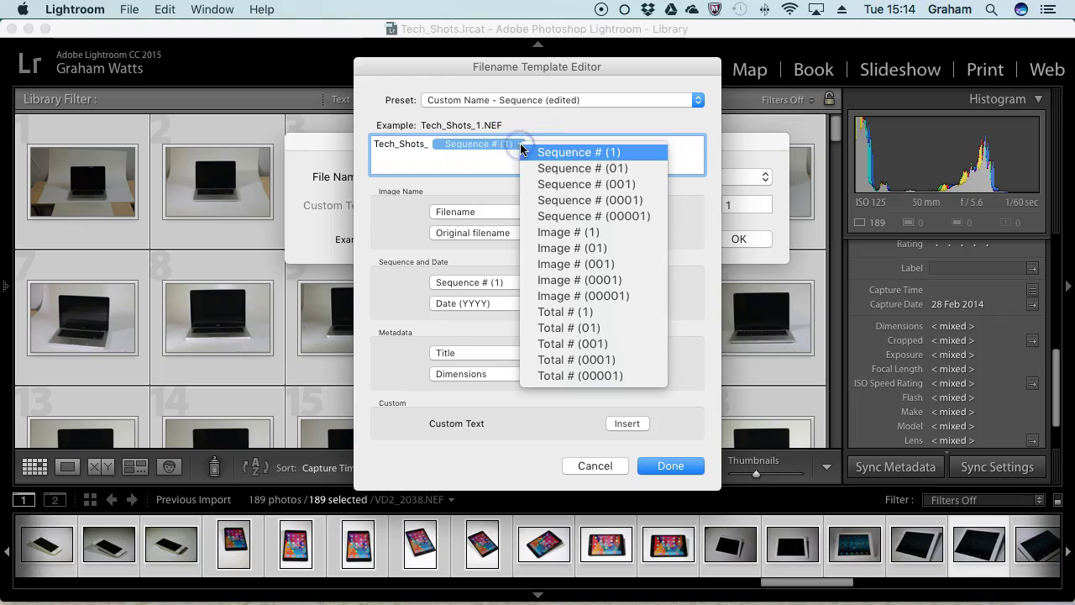
click(600, 203)
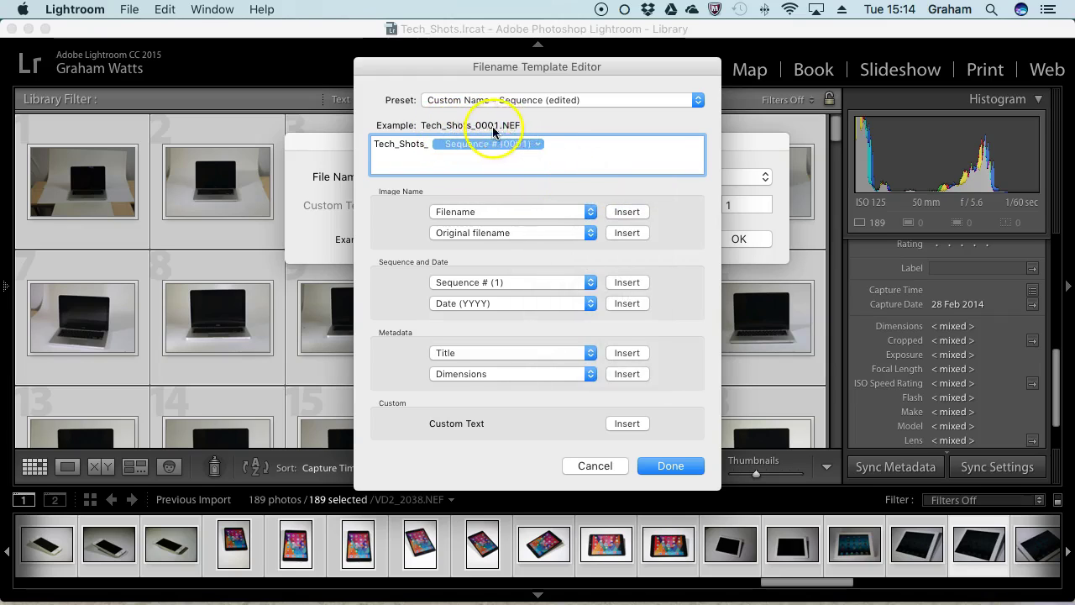
click(647, 468)
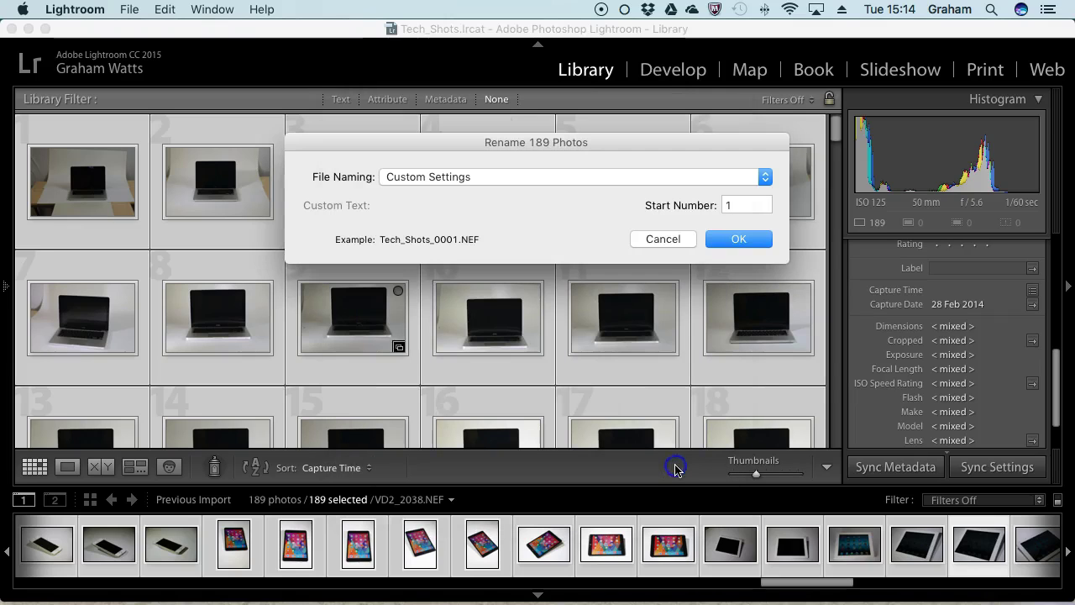
click(726, 239)
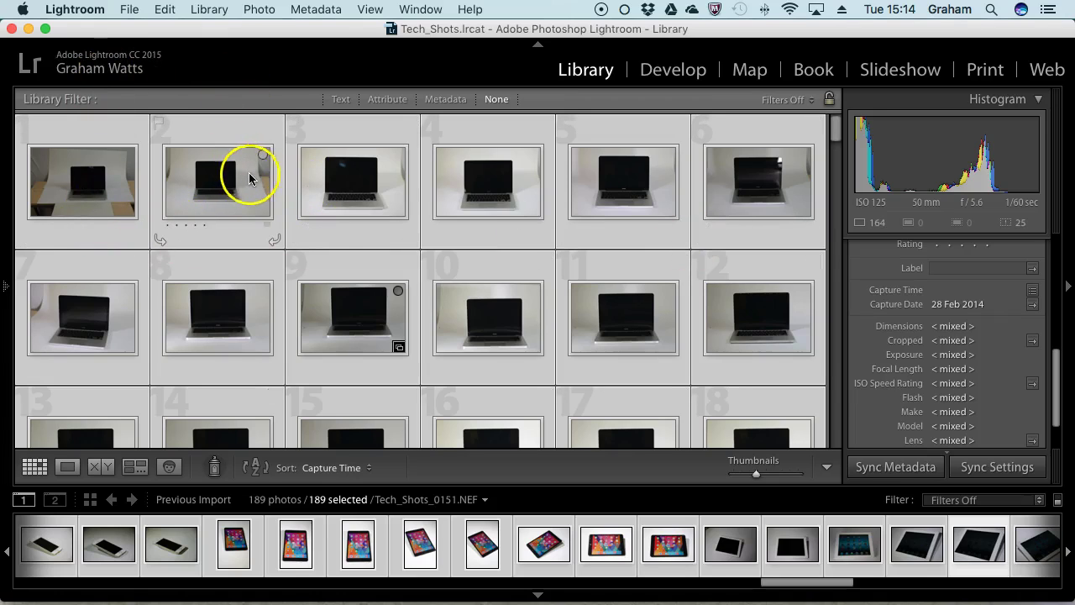
- Switch to Finder, compare the file names in the Technology shots folder with the renamed catalog photos, and return to Lightroom
click(299, 545)
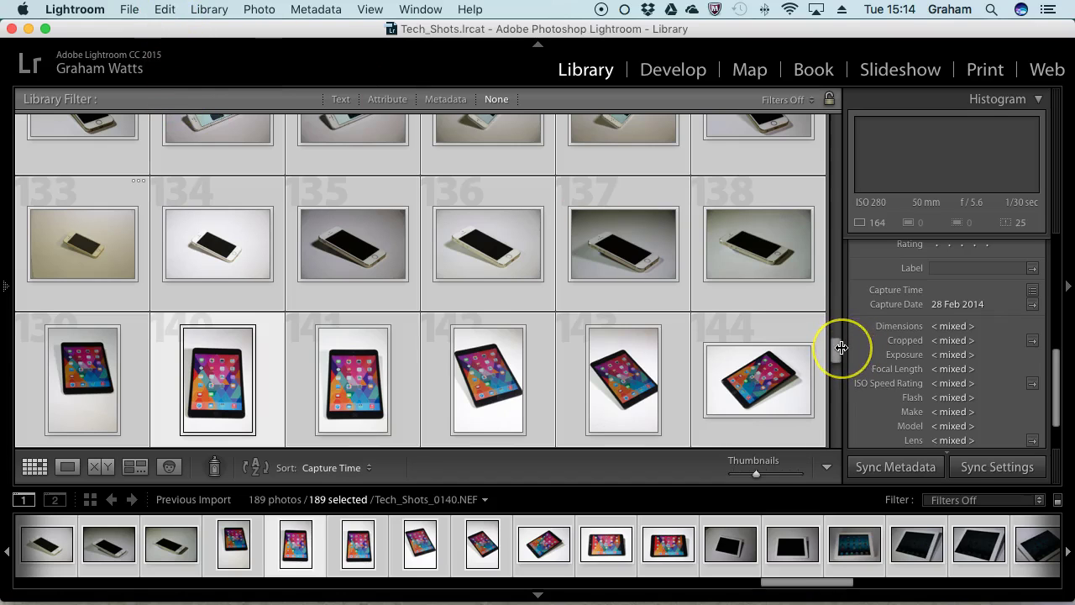
key(super+Tab)
key(super+Tab)
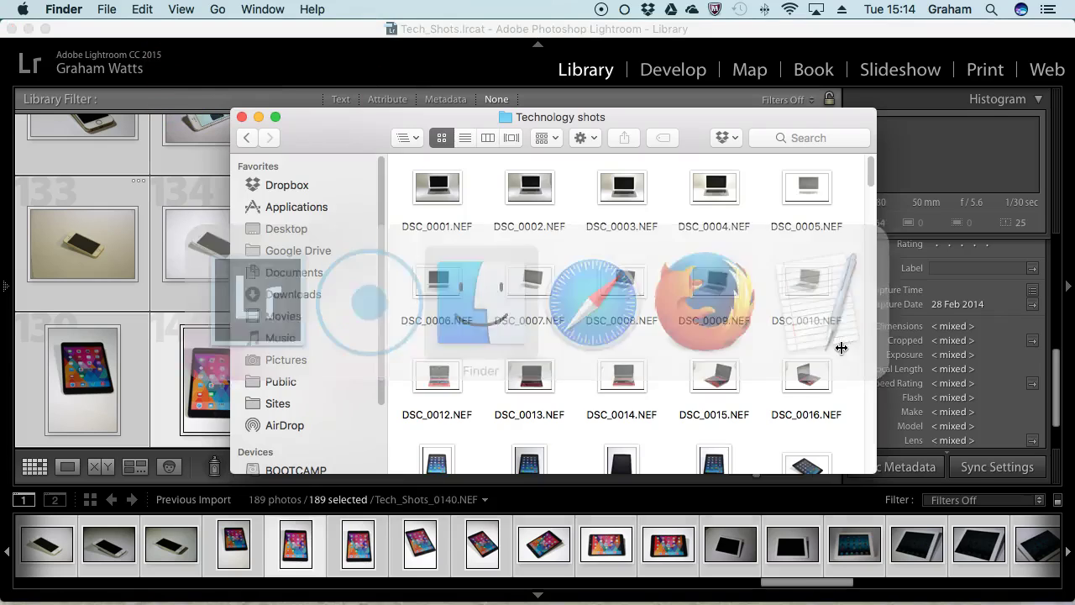
scroll(576, 247, down, 15)
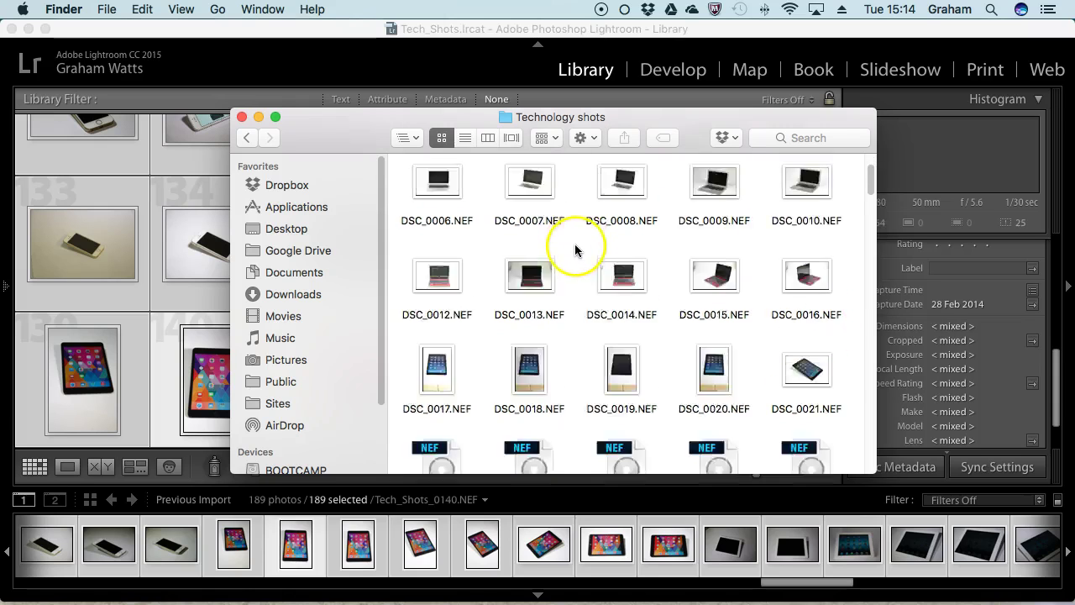
scroll(603, 256, down, 20)
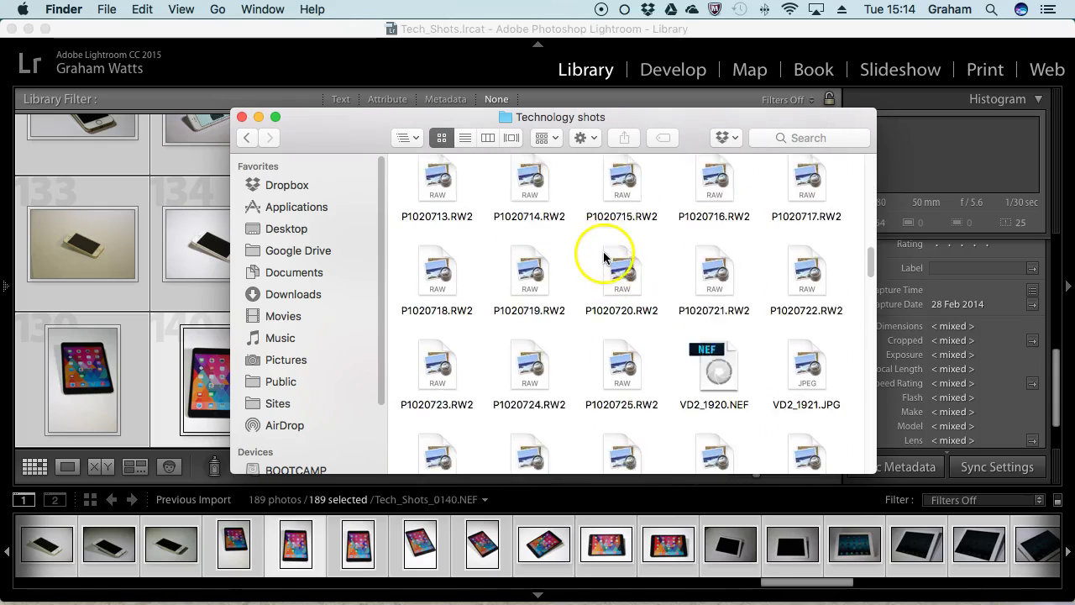
drag(873, 331, 870, 361)
drag(837, 299, 859, 148)
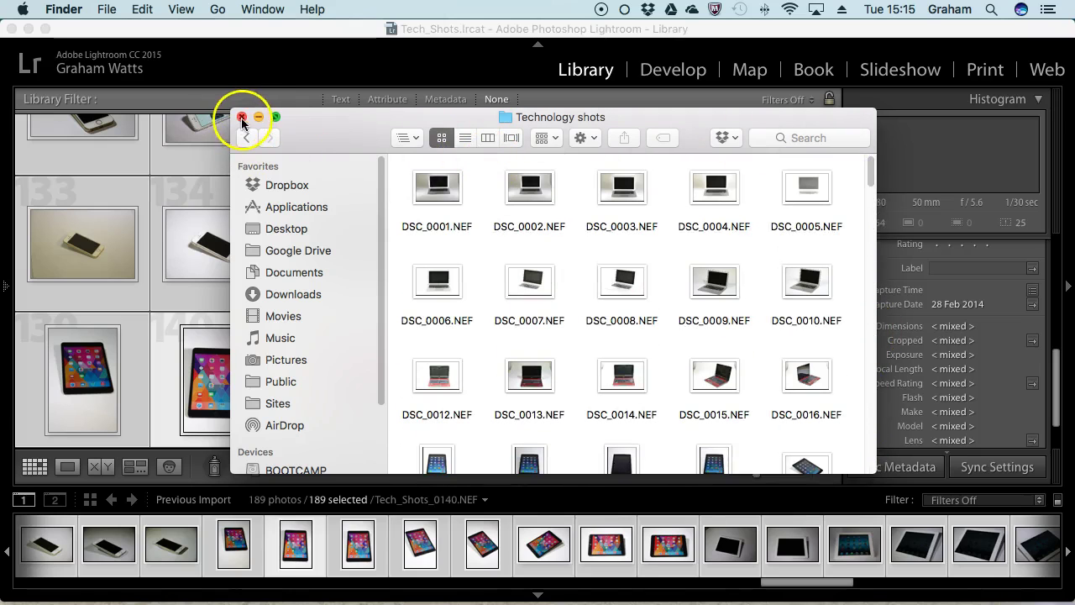
click(442, 187)
click(523, 189)
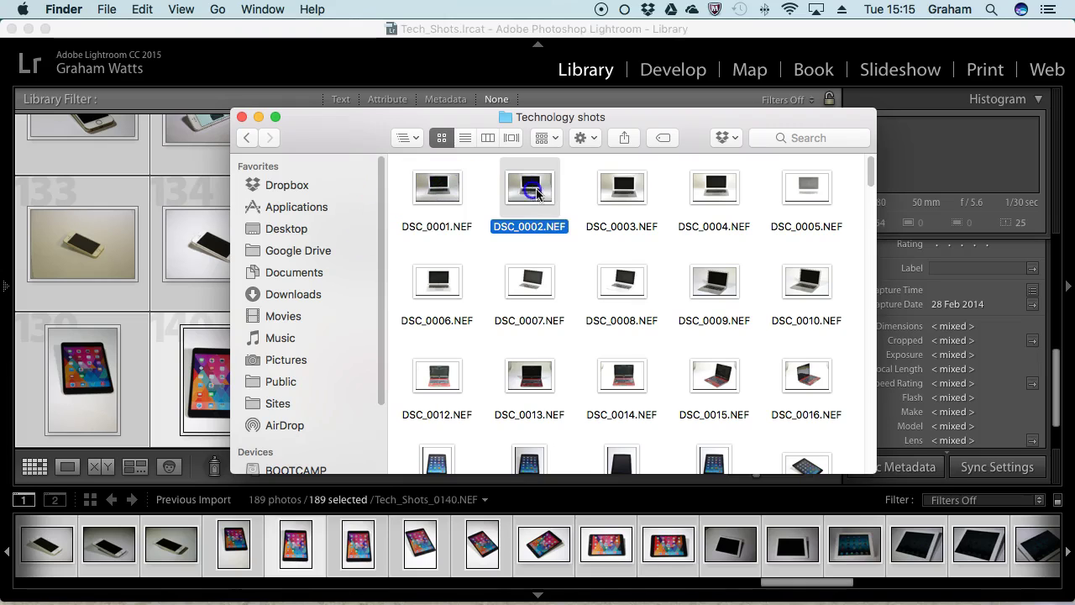
click(618, 188)
click(718, 192)
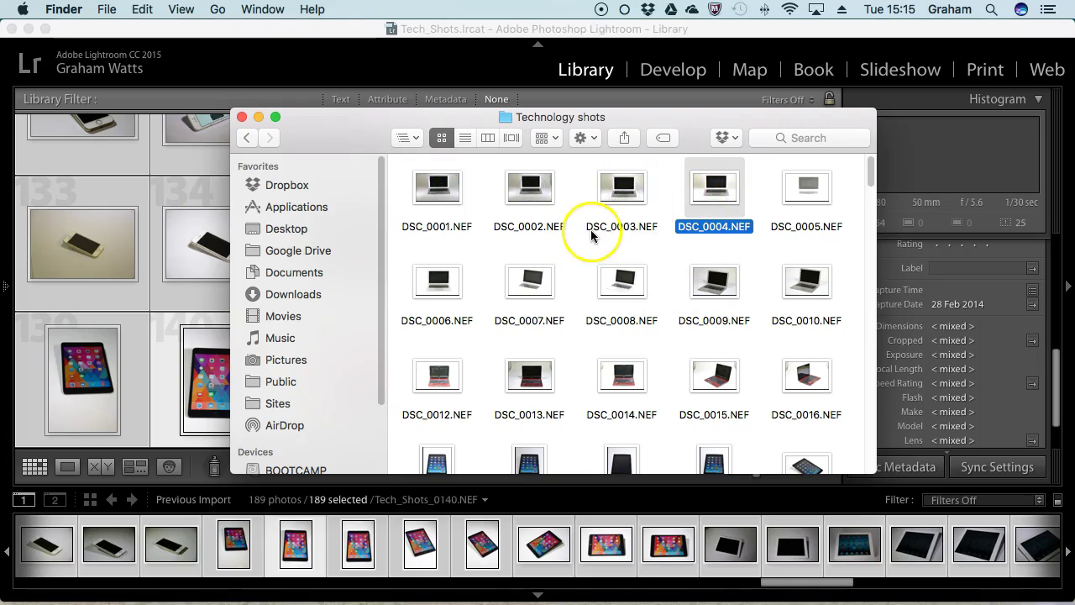
click(160, 163)
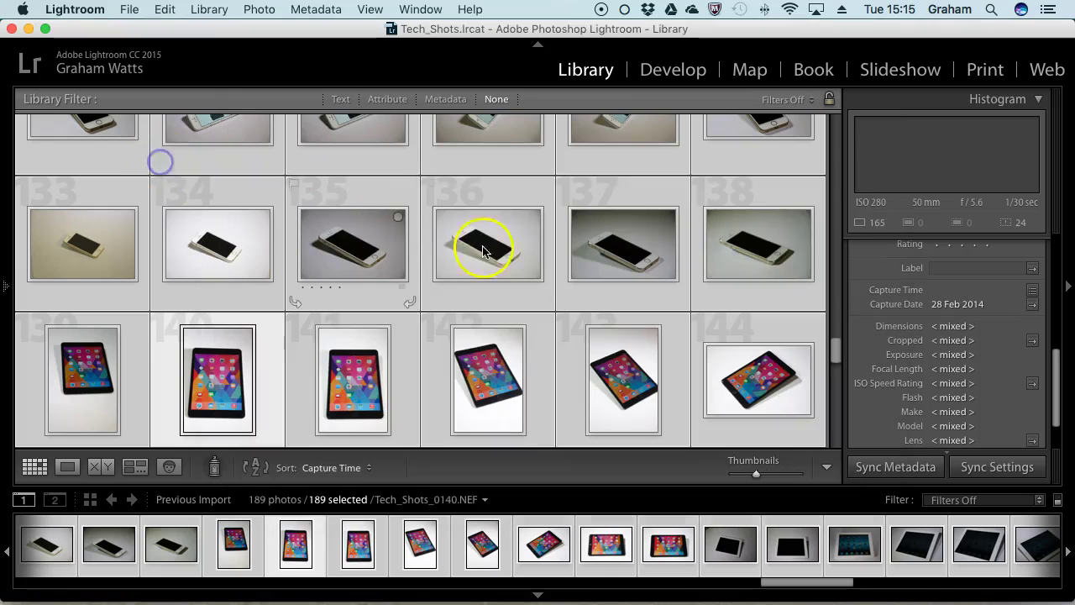
- Make the first photo in the grid the active one and select all photos
scroll(228, 192, down, 15)
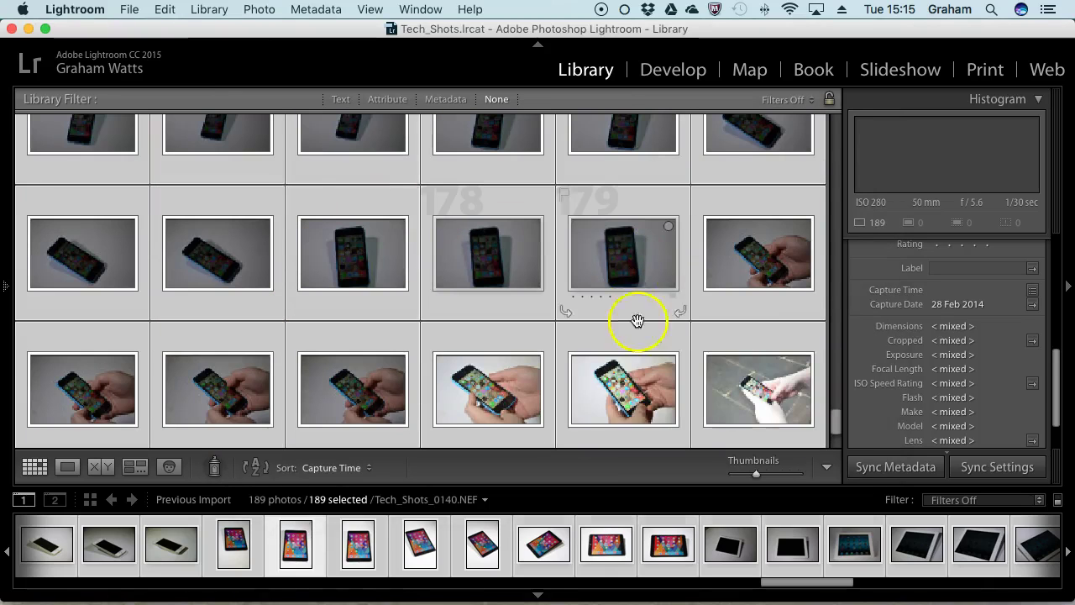
click(836, 379)
drag(835, 380, 791, 101)
click(102, 175)
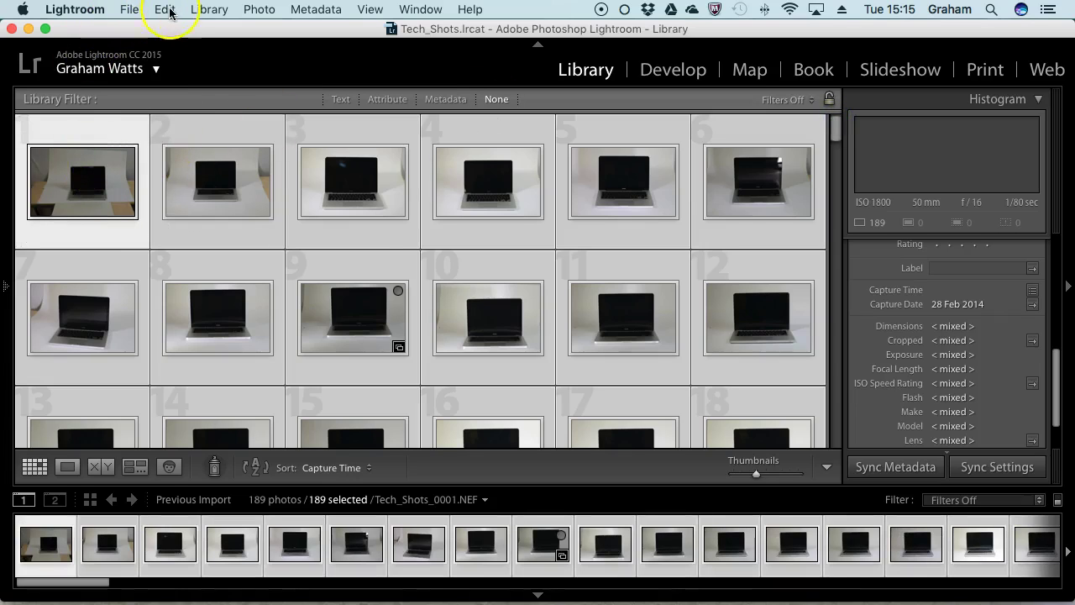
click(206, 9)
mouse_move(171, 11)
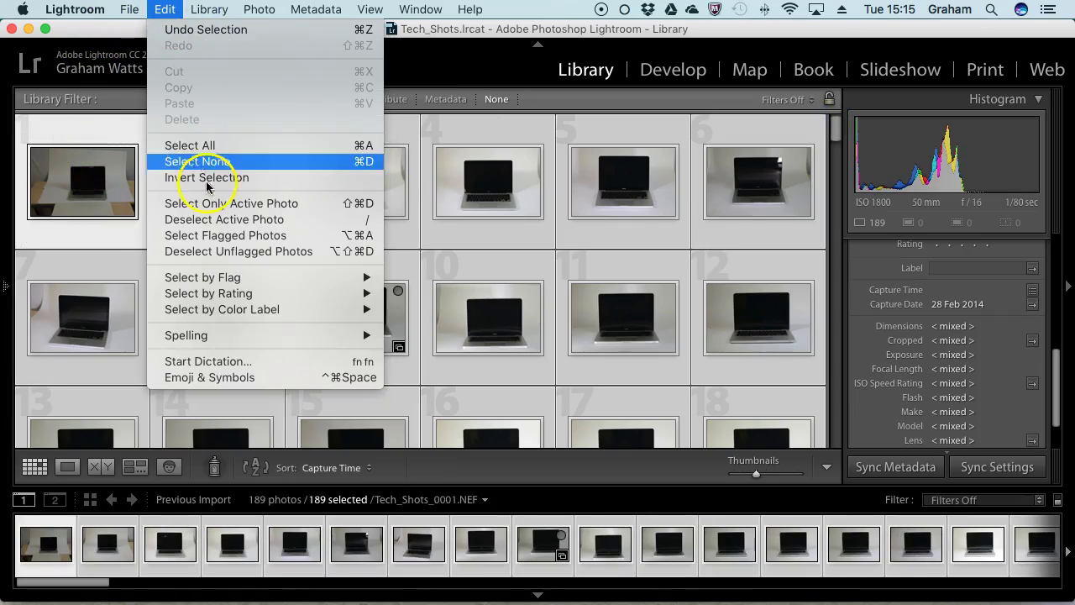
click(215, 146)
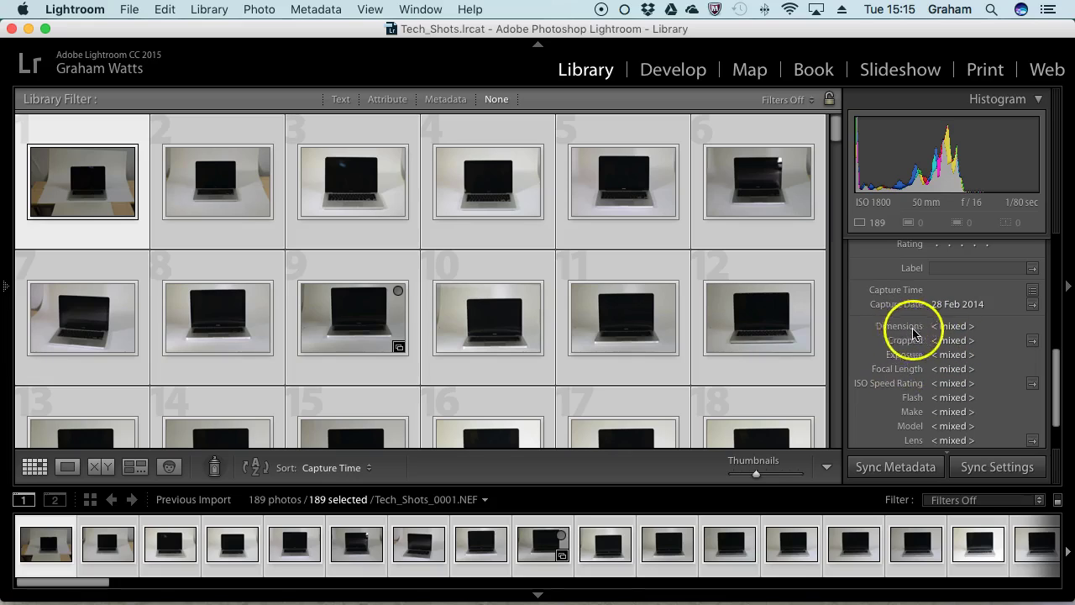
- Set the Copyright Status metadata to Copyrighted and apply it to all selected photos
drag(1051, 395, 1035, 268)
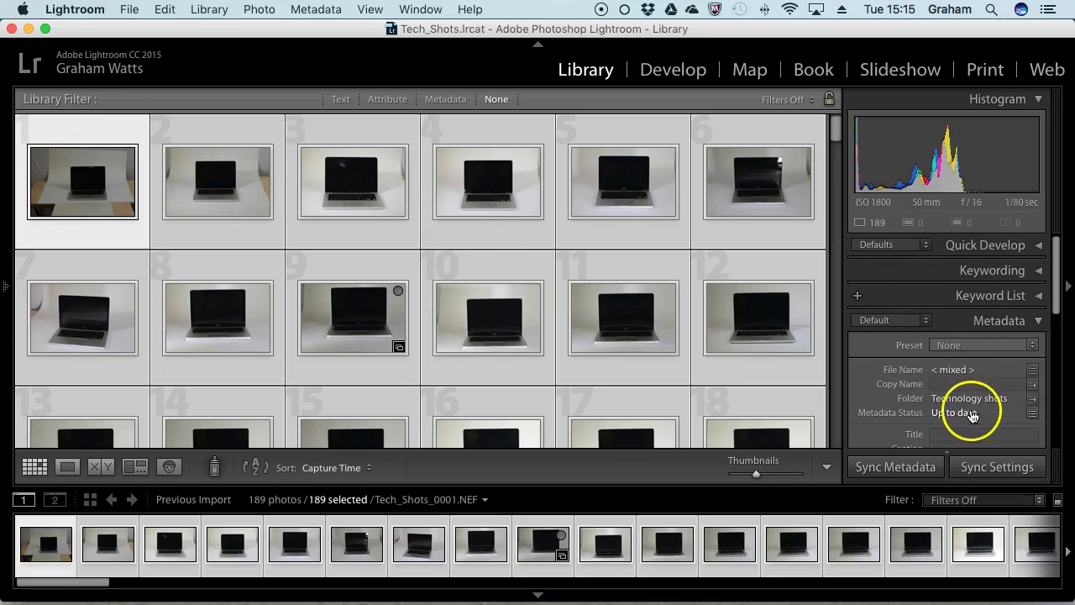
scroll(981, 415, down, 1)
scroll(979, 415, down, 1)
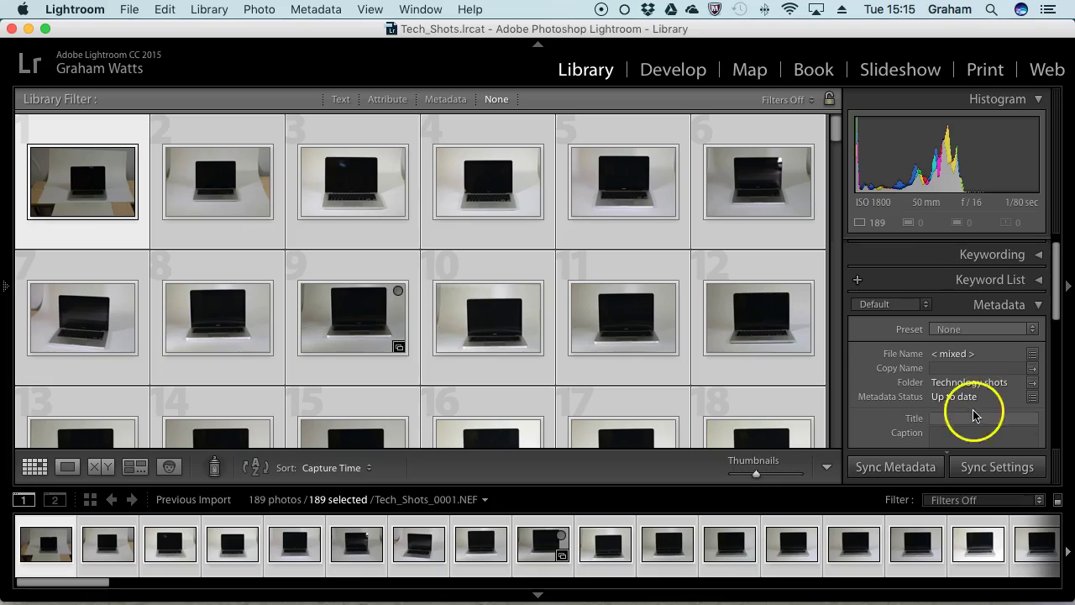
scroll(970, 413, down, 5)
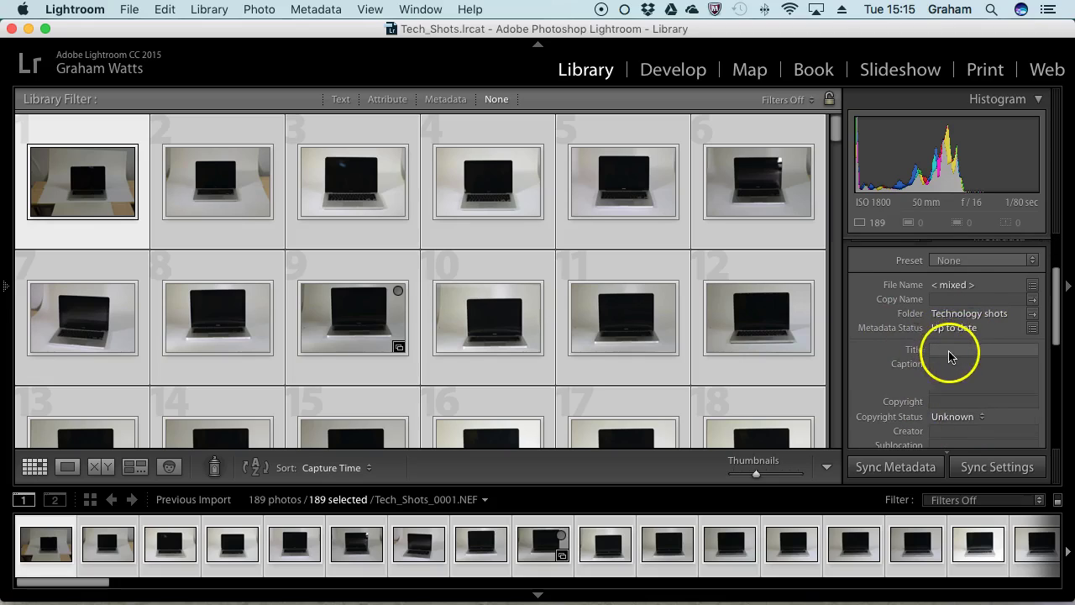
click(964, 417)
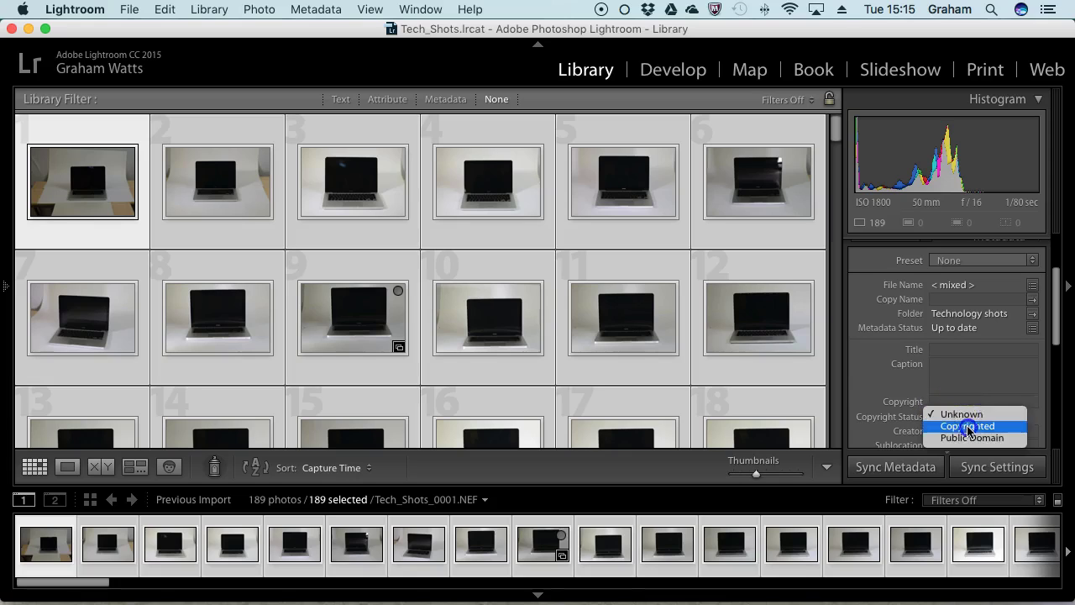
click(967, 426)
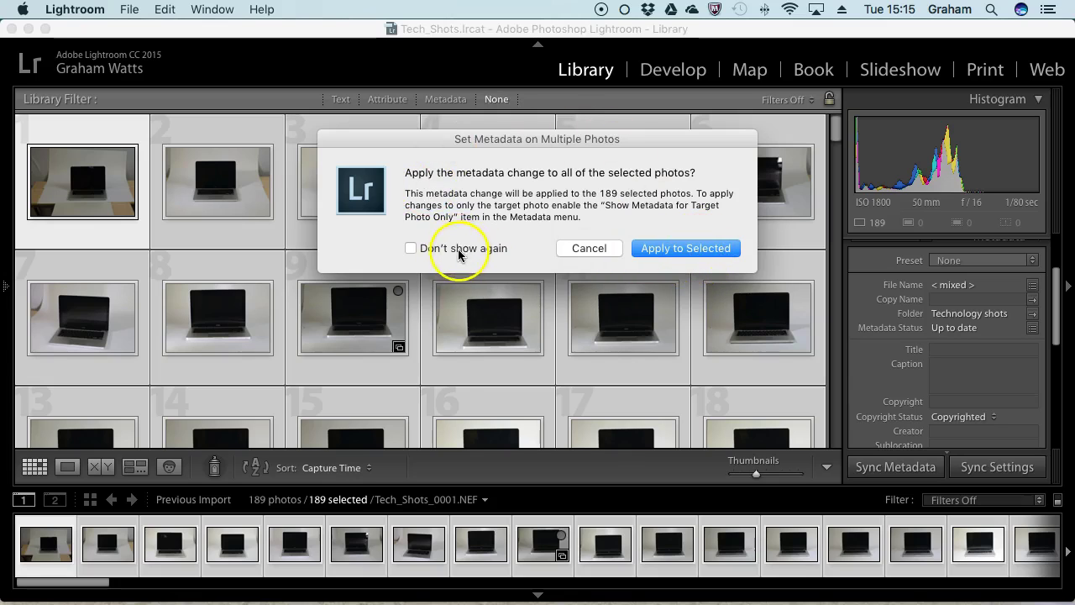
click(711, 248)
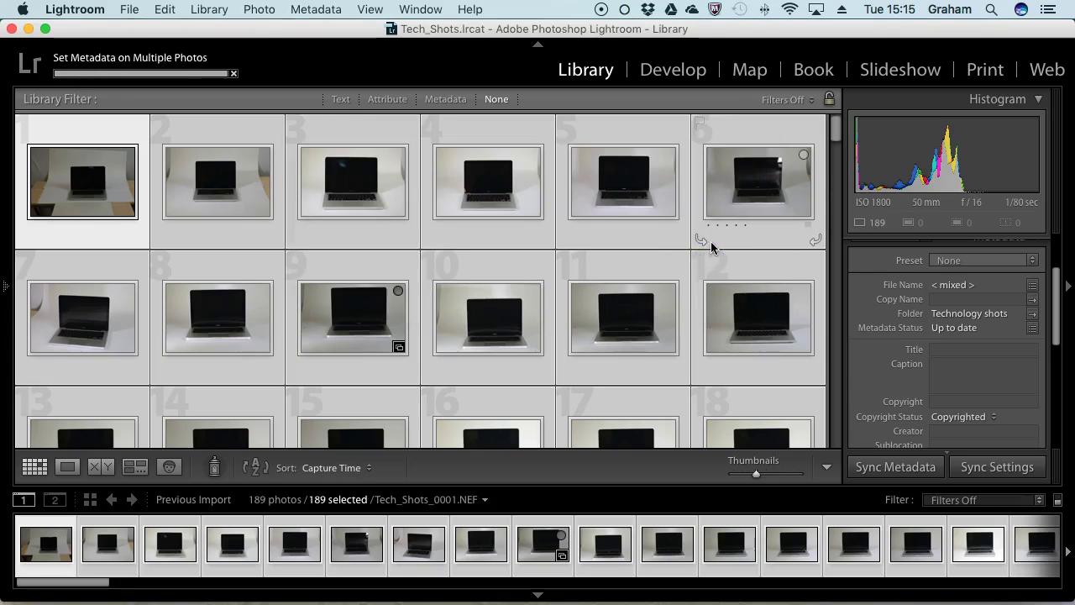
- Enter the copyright notice as © Copyright 2016 followed by the photographer's name, and apply it to all selected photos
click(968, 402)
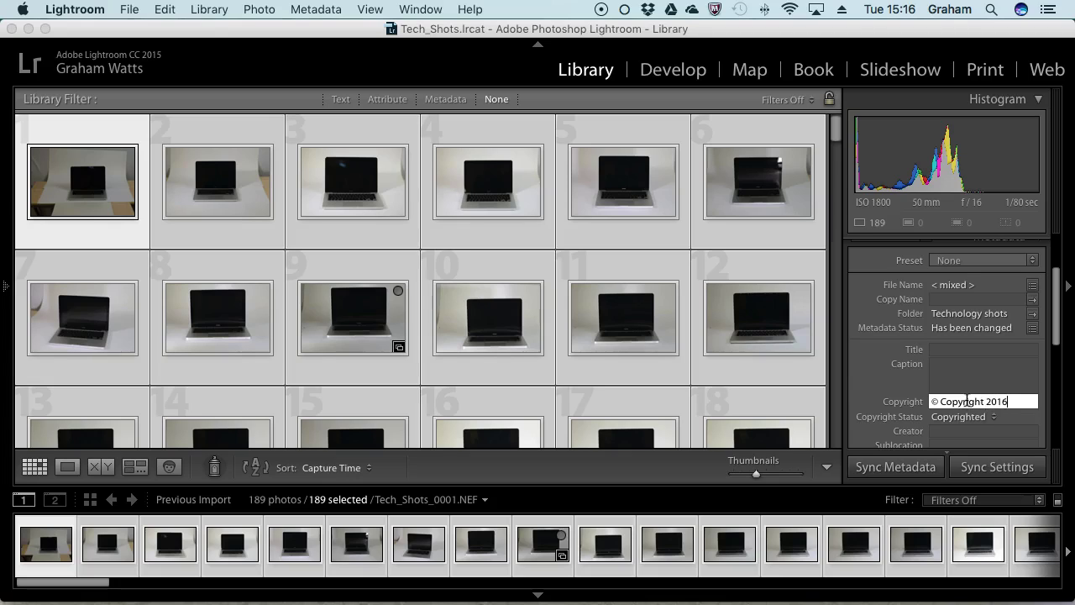
text(am)
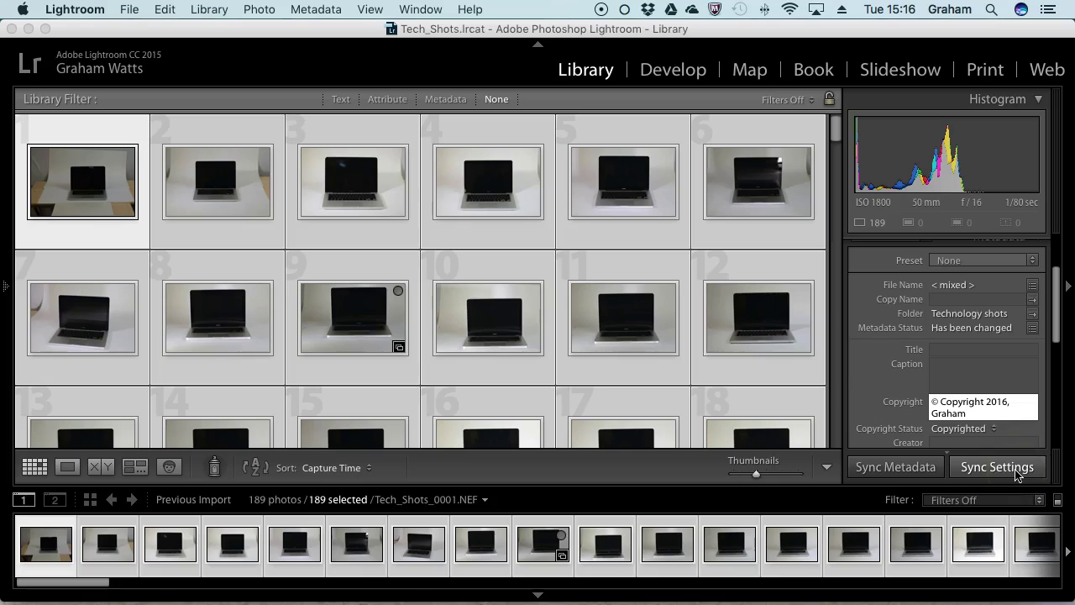
key(Return)
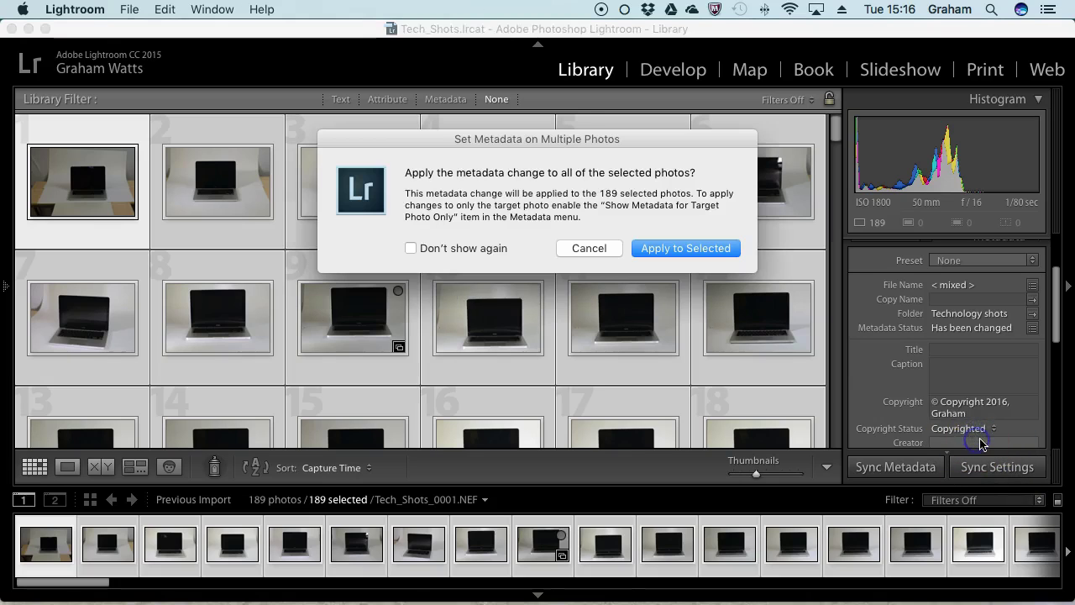
click(691, 250)
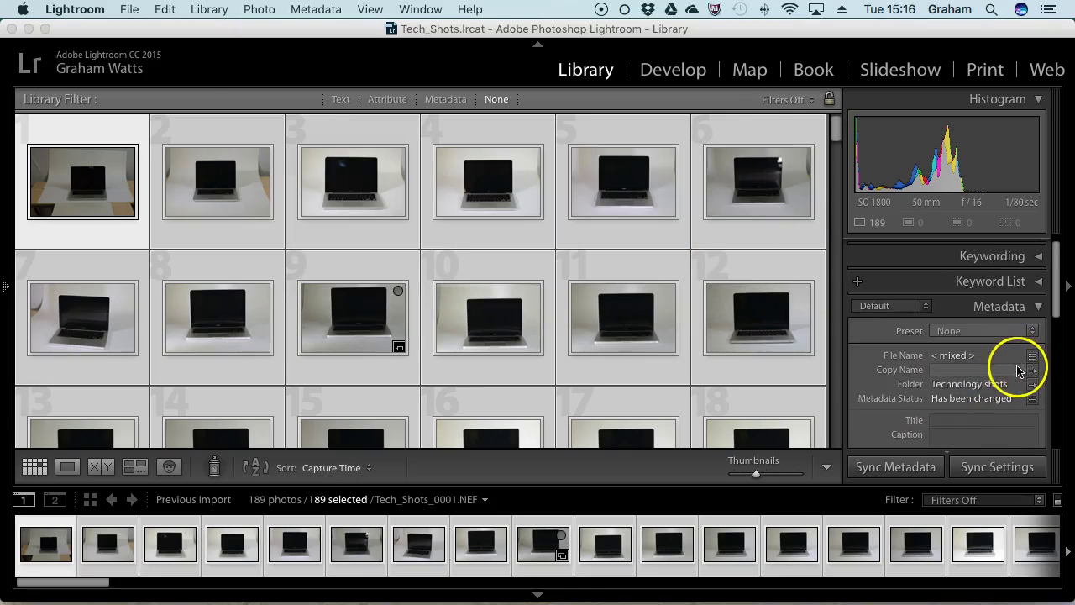
- Look over the metadata preset choices and the remaining metadata fields, including the capture date
scroll(991, 378, down, 3)
scroll(957, 343, up, 3)
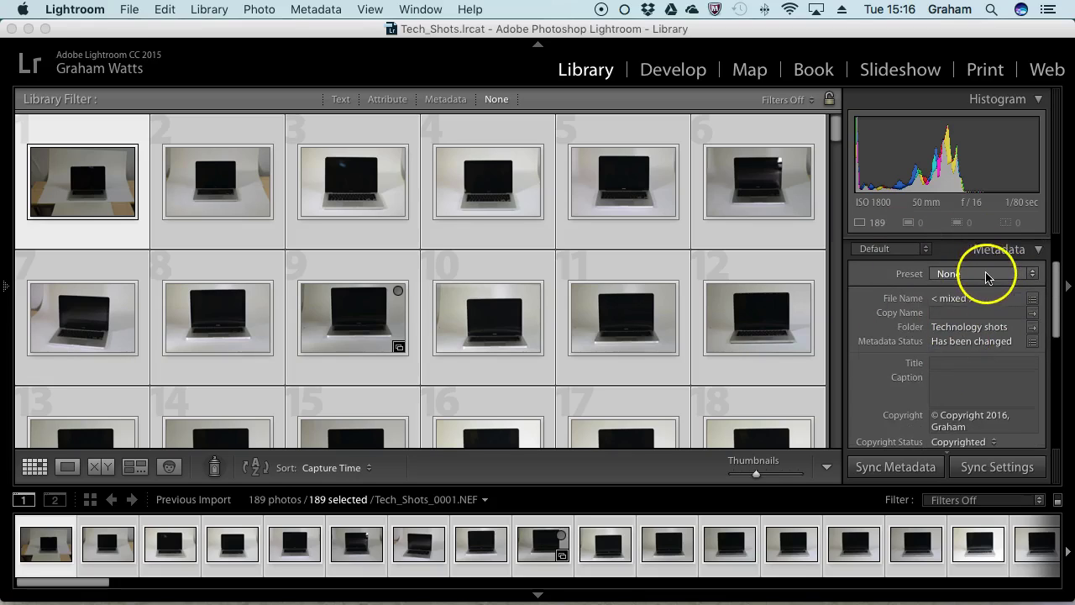
click(1018, 274)
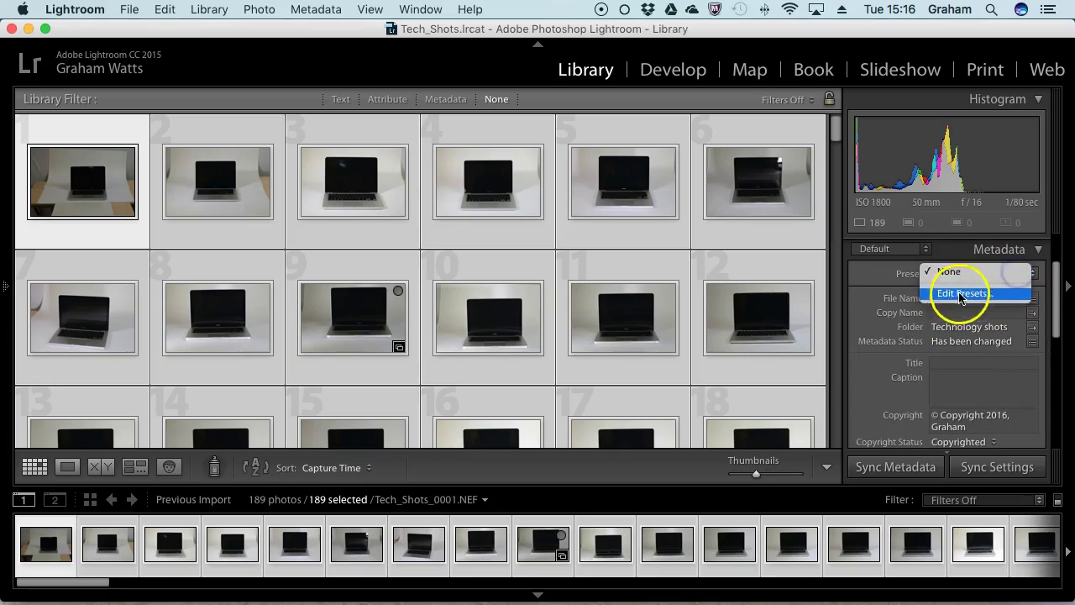
click(887, 275)
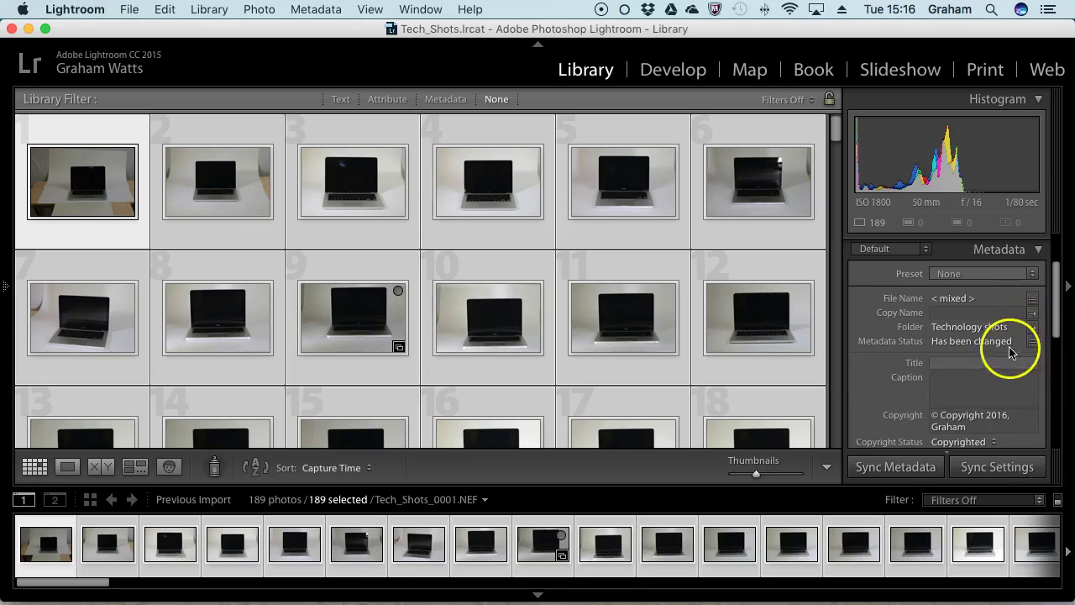
scroll(1051, 315, down, 3)
scroll(1002, 379, up, 1)
scroll(1007, 384, down, 4)
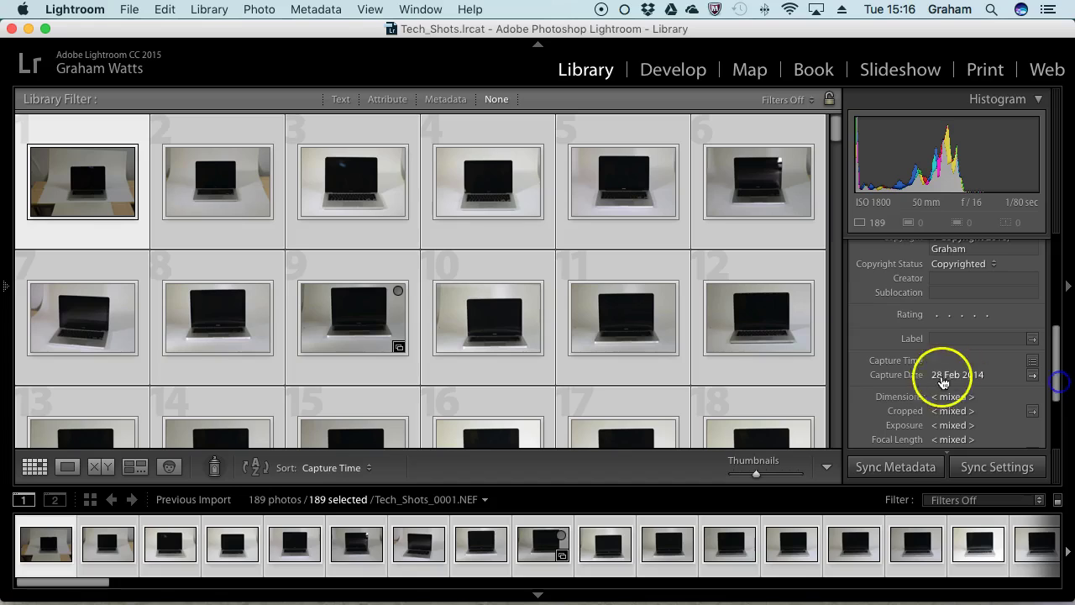
drag(1055, 376, 1053, 271)
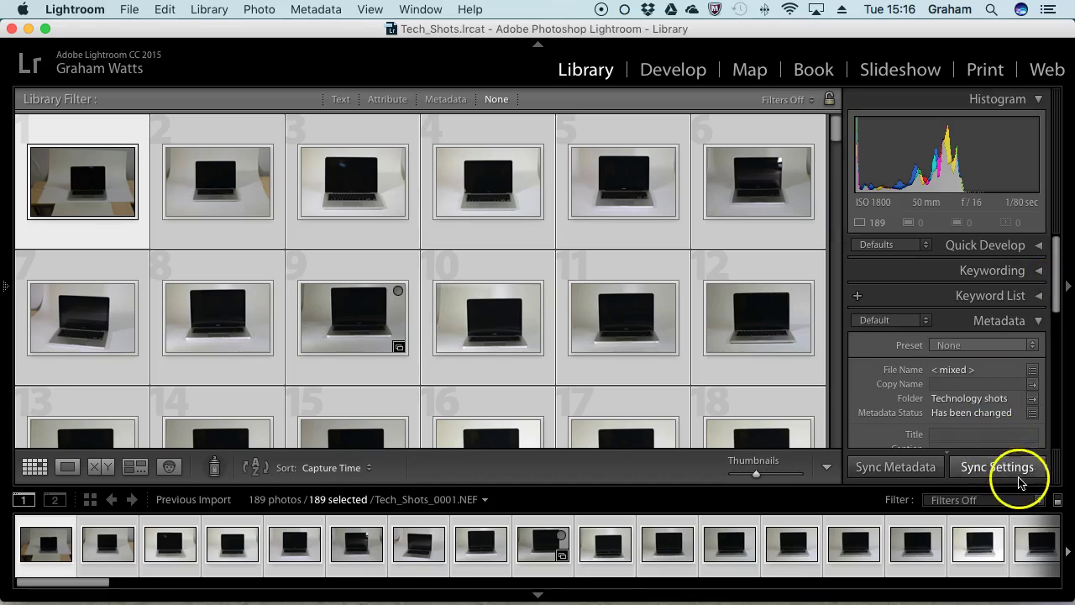
- Change the year in the copyright notice to 2014 and apply it to all selected photos
scroll(1058, 294, down, 4)
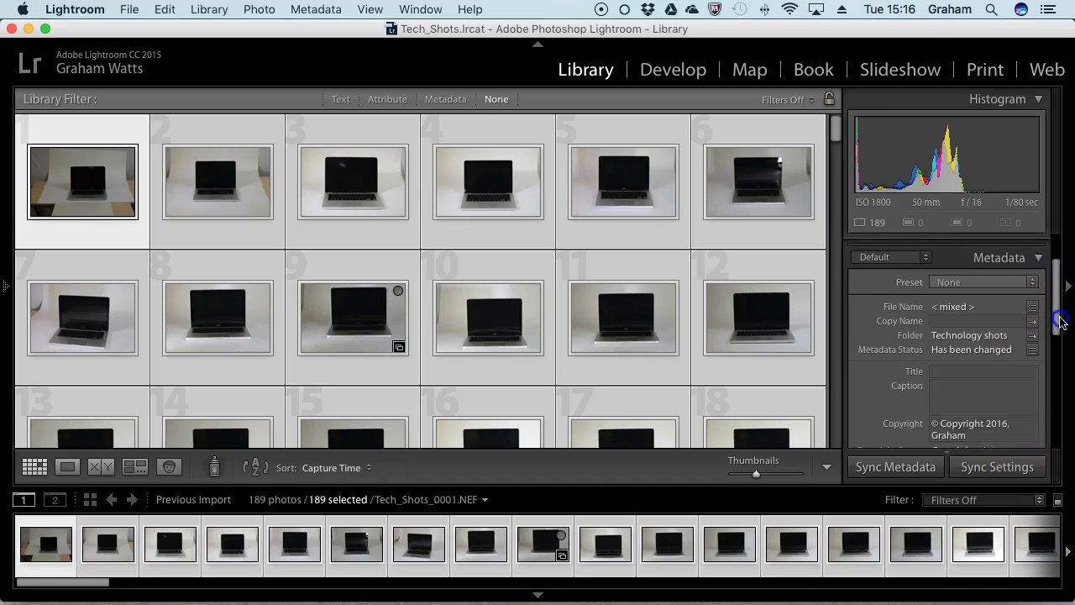
click(1011, 370)
click(1007, 370)
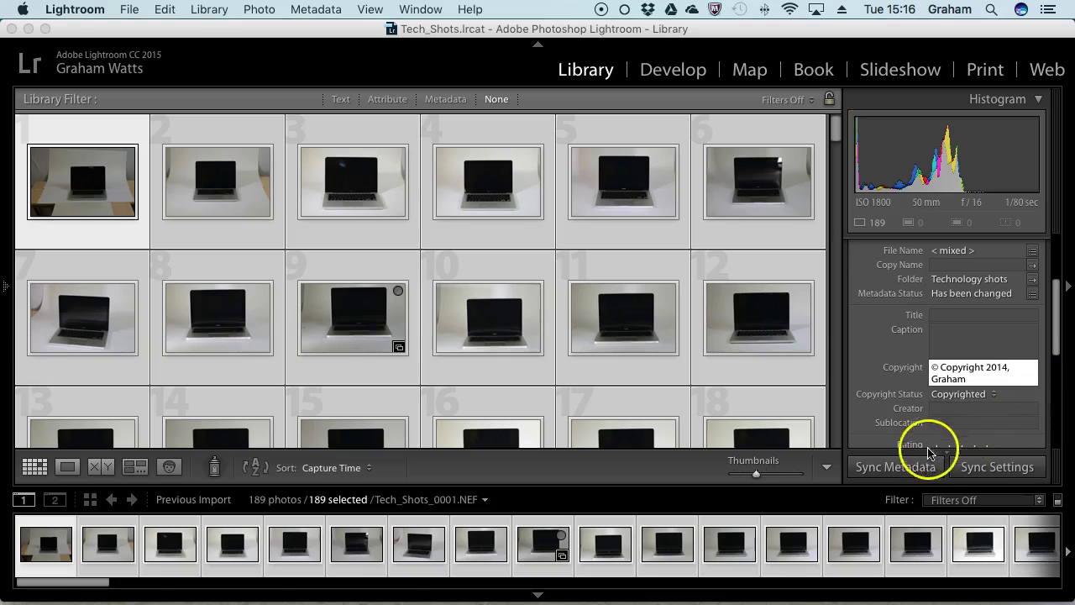
key(Return)
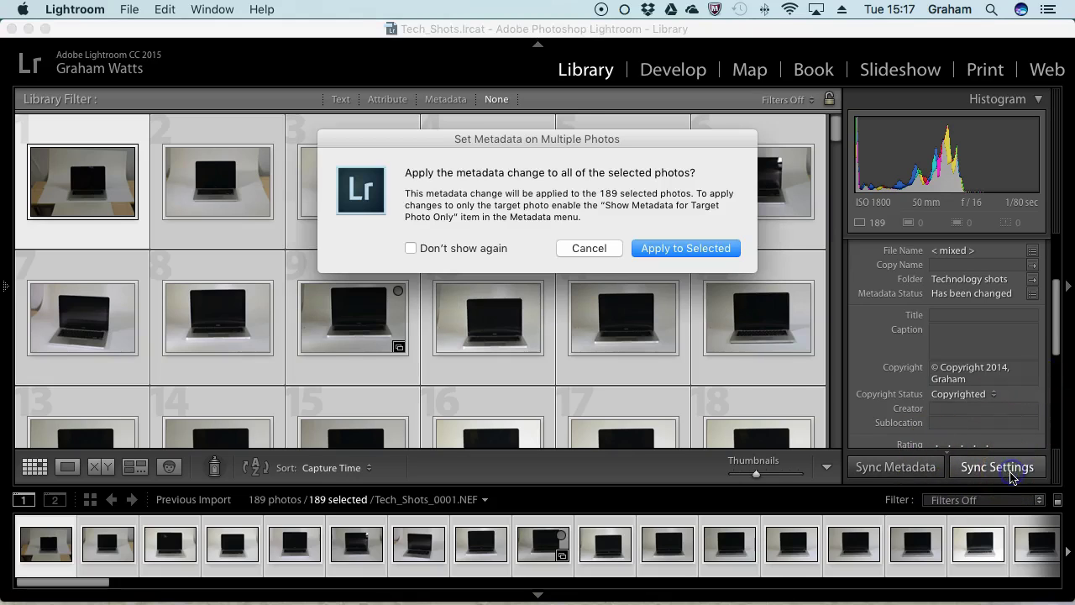
click(689, 247)
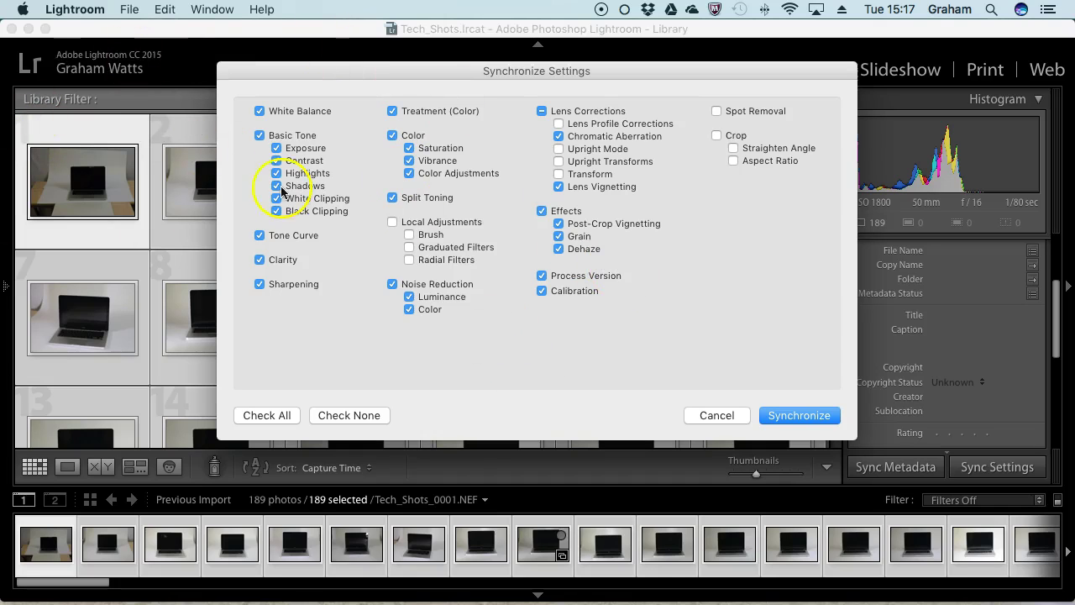
- Leave the Synchronize Settings options without synchronizing, clear the selection of all photos and select only the first photo
click(728, 417)
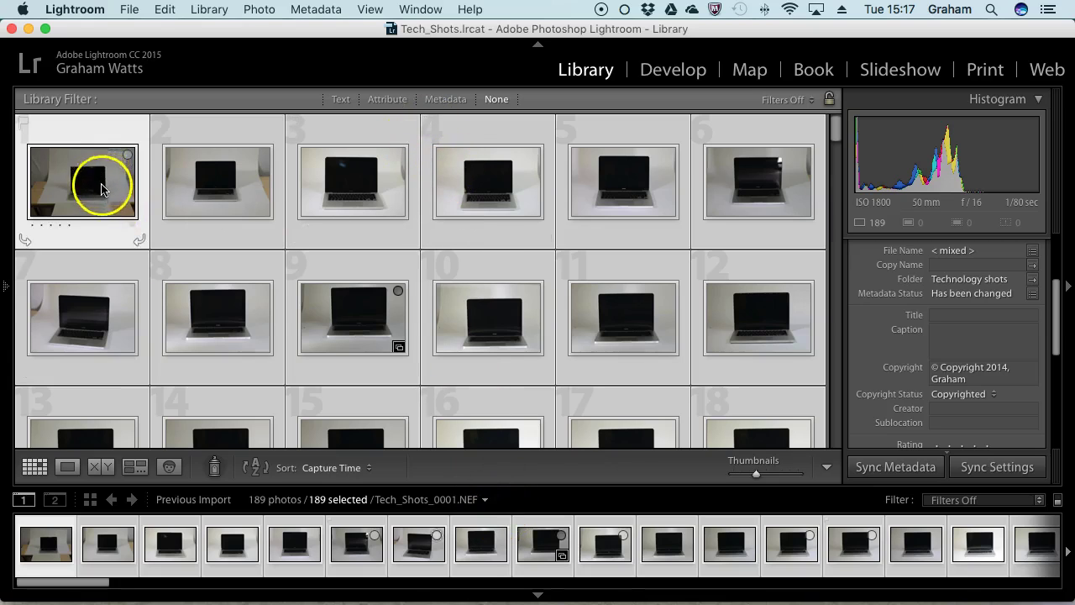
scroll(99, 193, down, 10)
drag(828, 187, 832, 113)
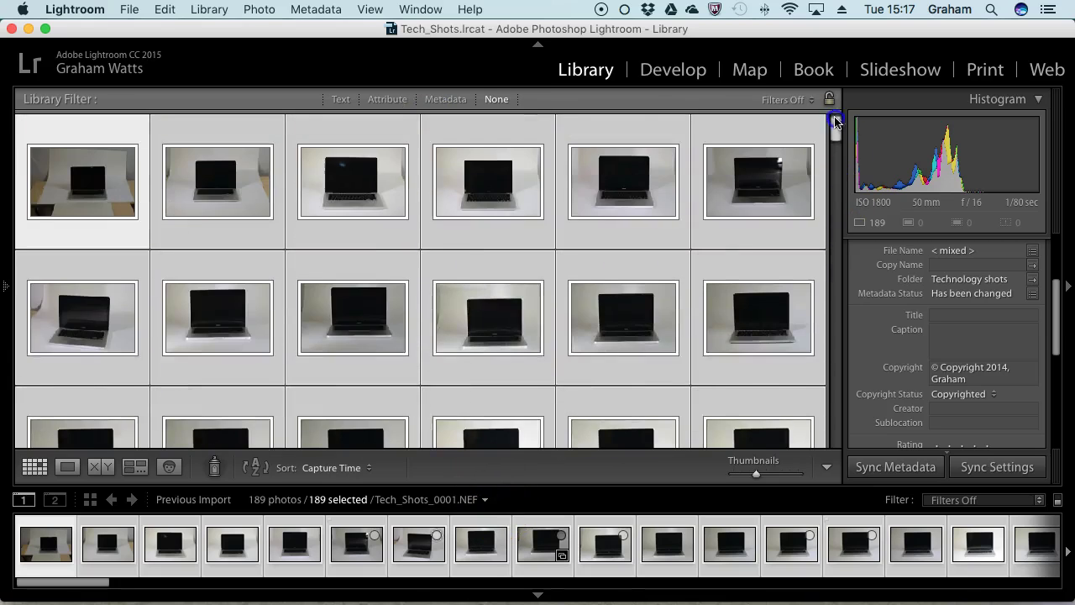
click(243, 178)
click(164, 9)
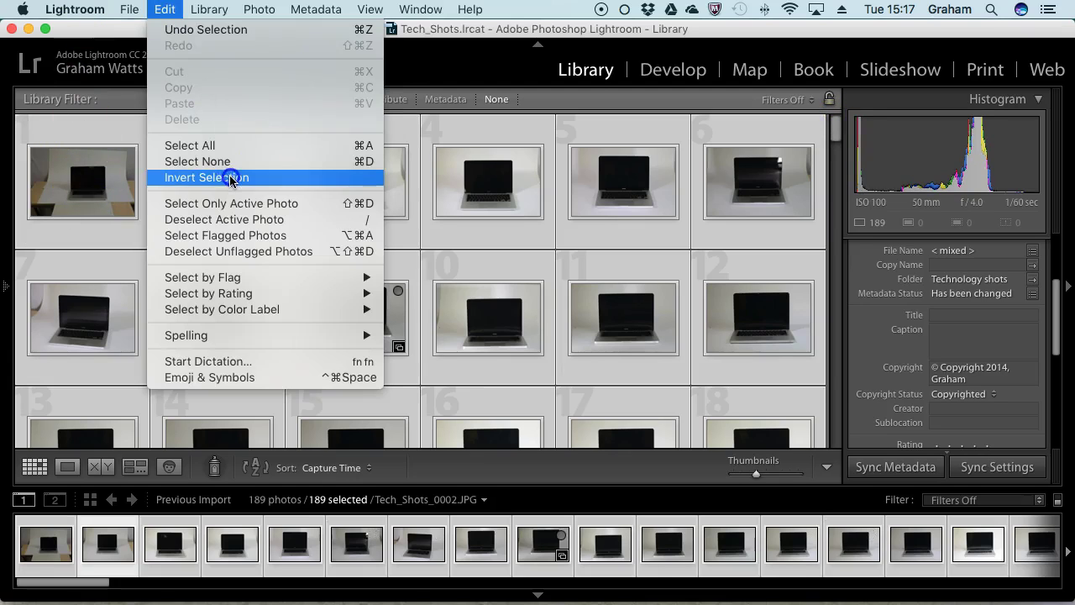
click(229, 161)
click(87, 195)
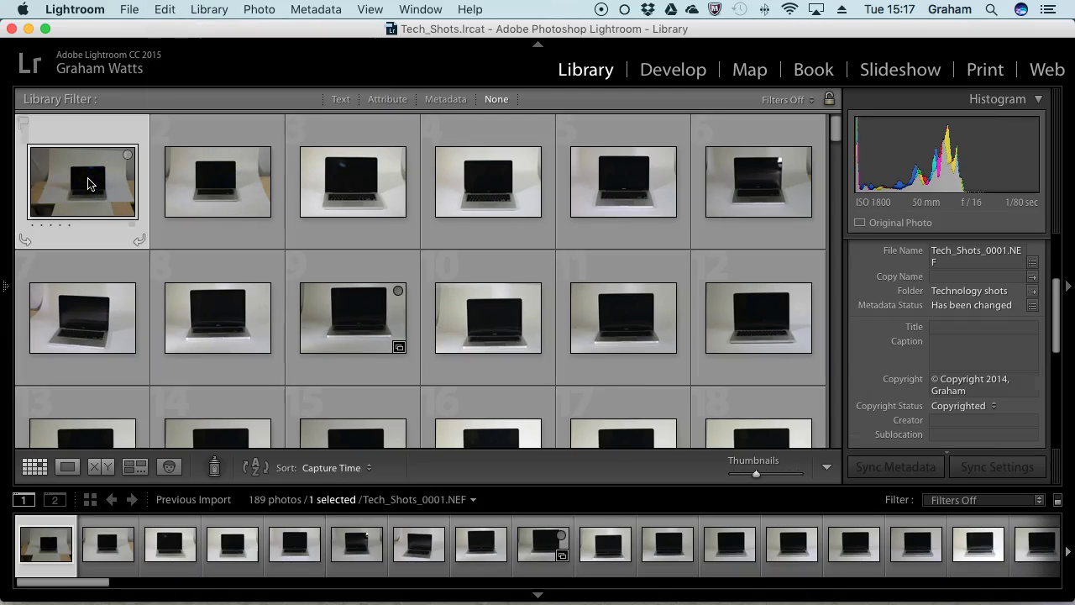
- View the first photo in Loupe view, return to the grid, and place the first two photos side by side in Compare view
double_click(88, 183)
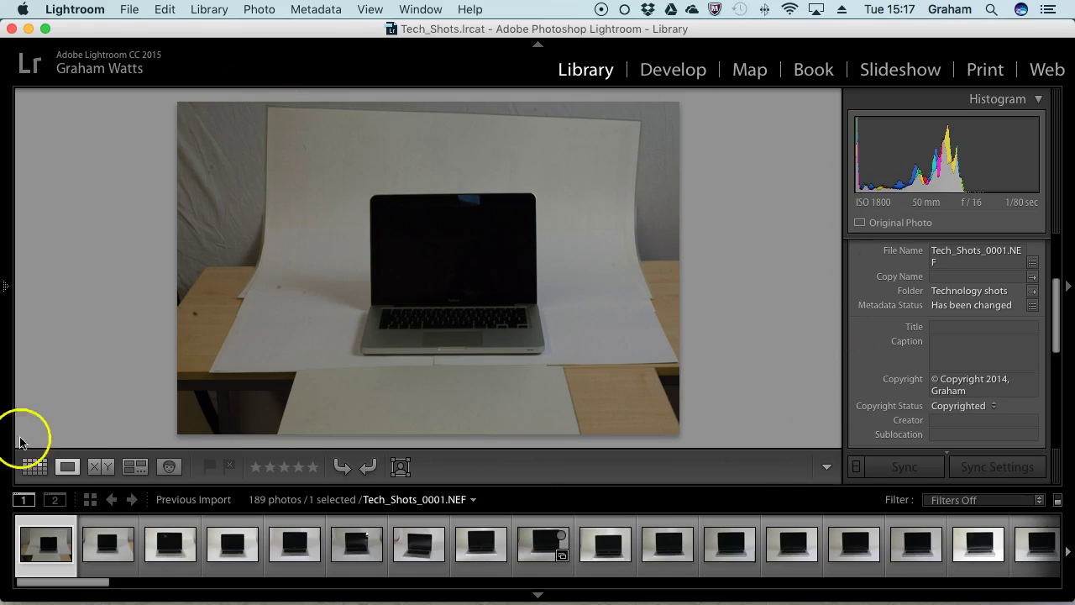
click(35, 468)
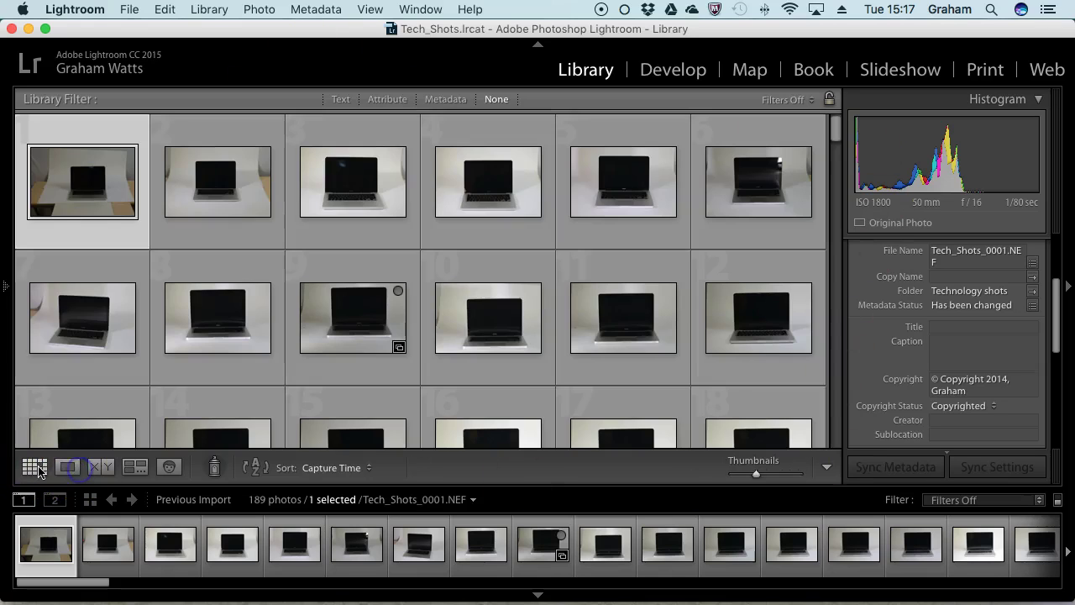
click(66, 467)
click(71, 471)
click(99, 467)
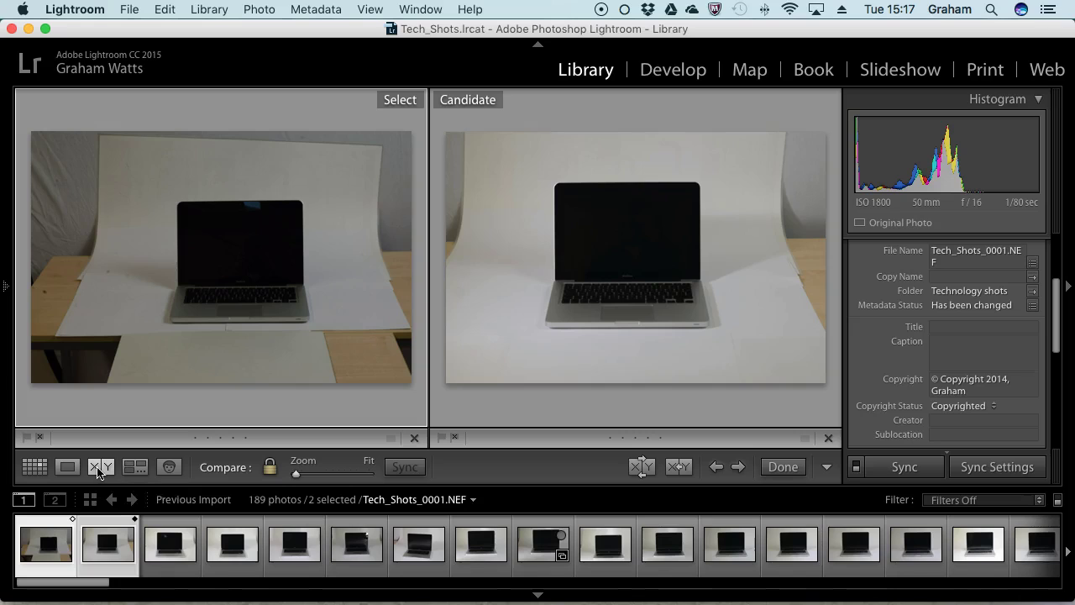
click(106, 581)
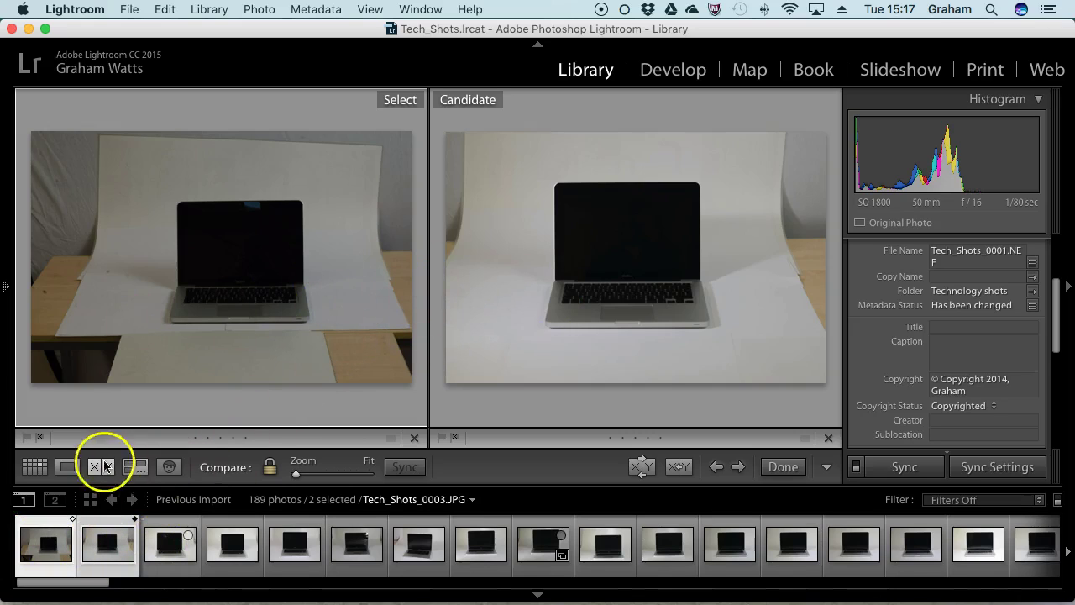
- Show the first photo alone, inspect it enlarged and rate it 2 stars, and rate the second photo 3 stars
click(68, 466)
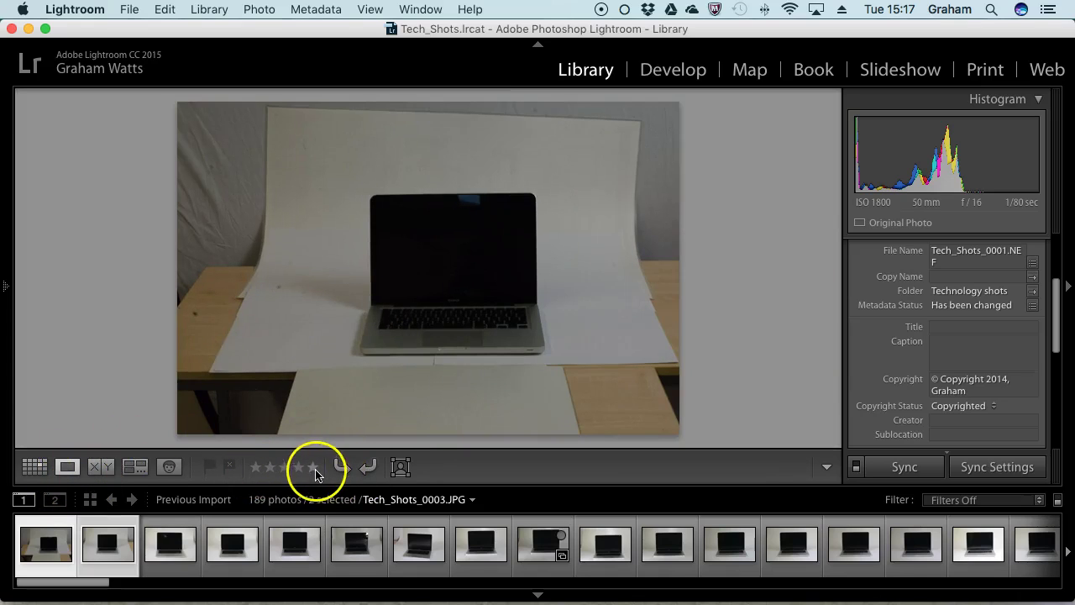
click(450, 330)
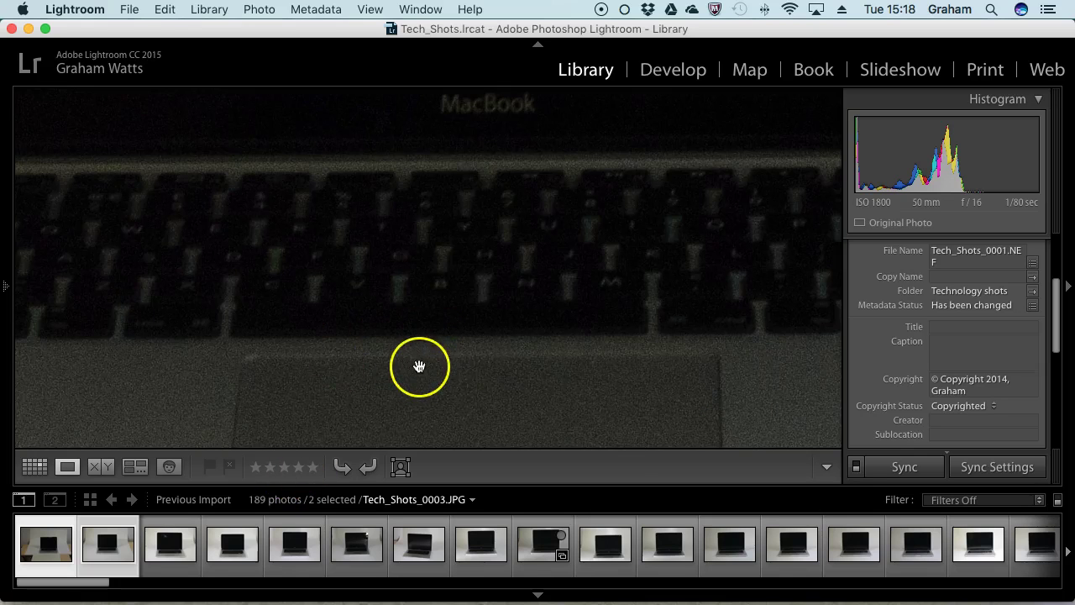
scroll(420, 367, down, 5)
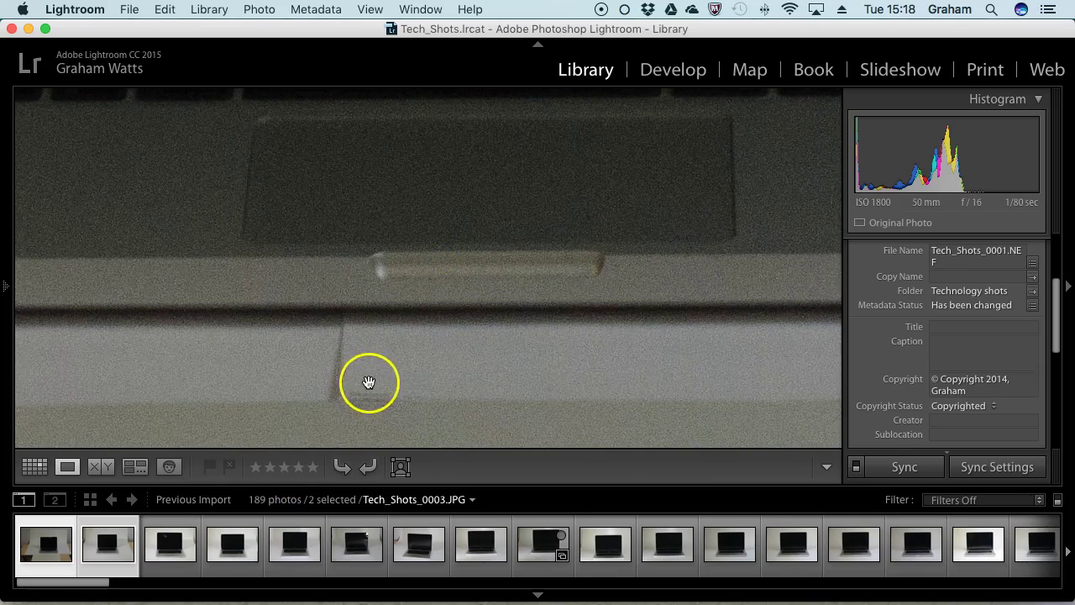
click(271, 468)
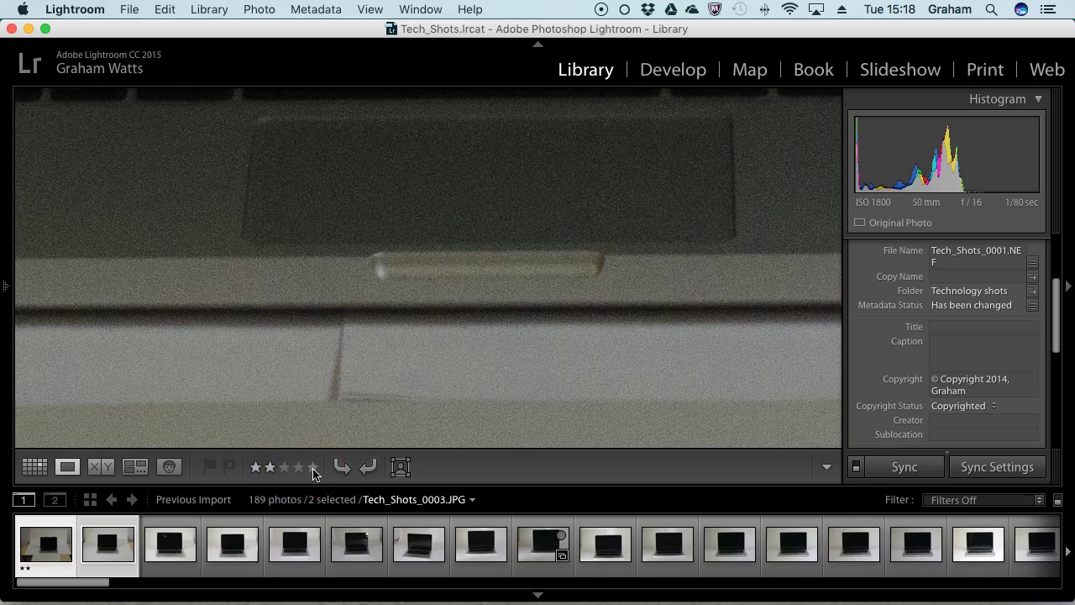
key(Right)
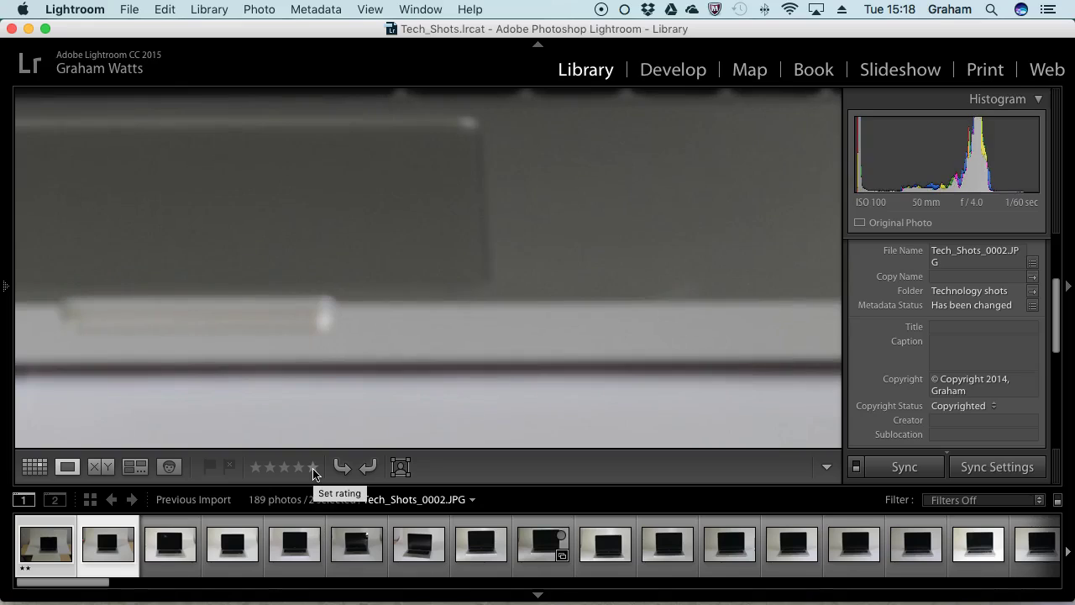
click(286, 468)
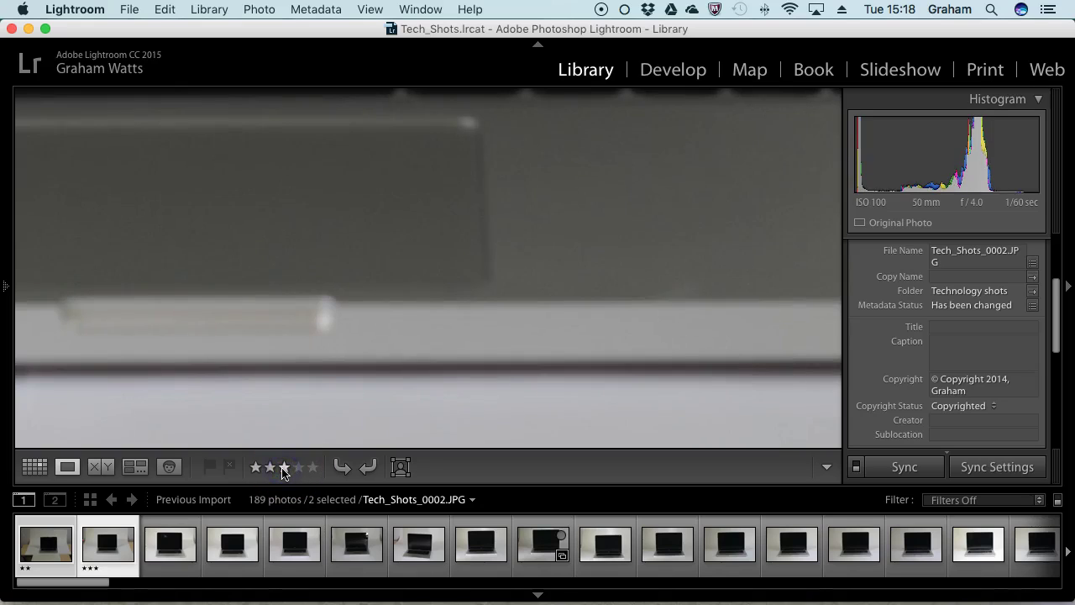
click(362, 235)
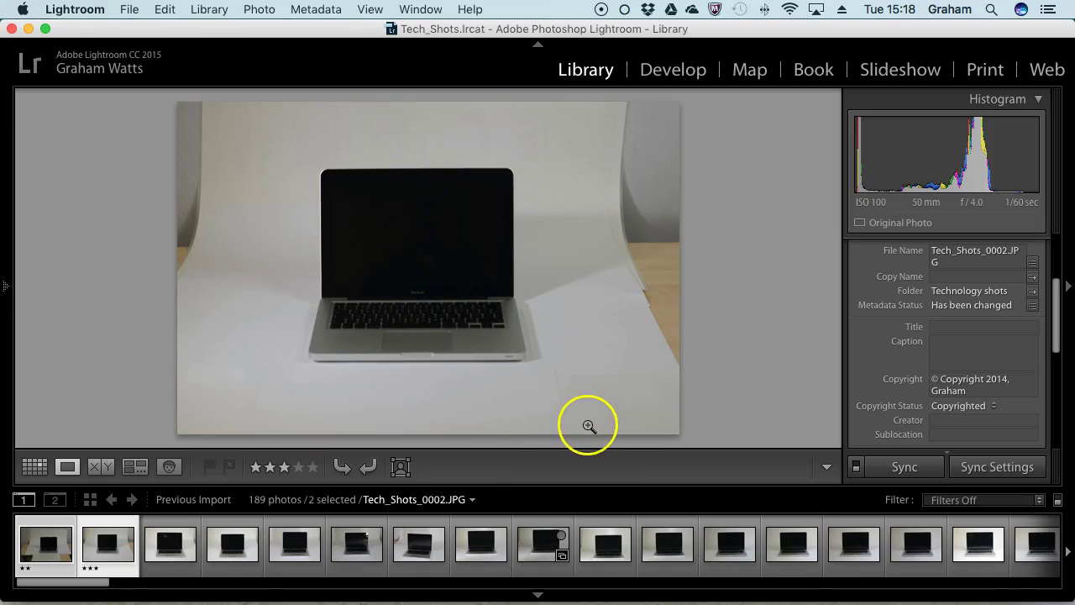
- Rate the first photo 2 stars again and the second photo 1 star
key(Left)
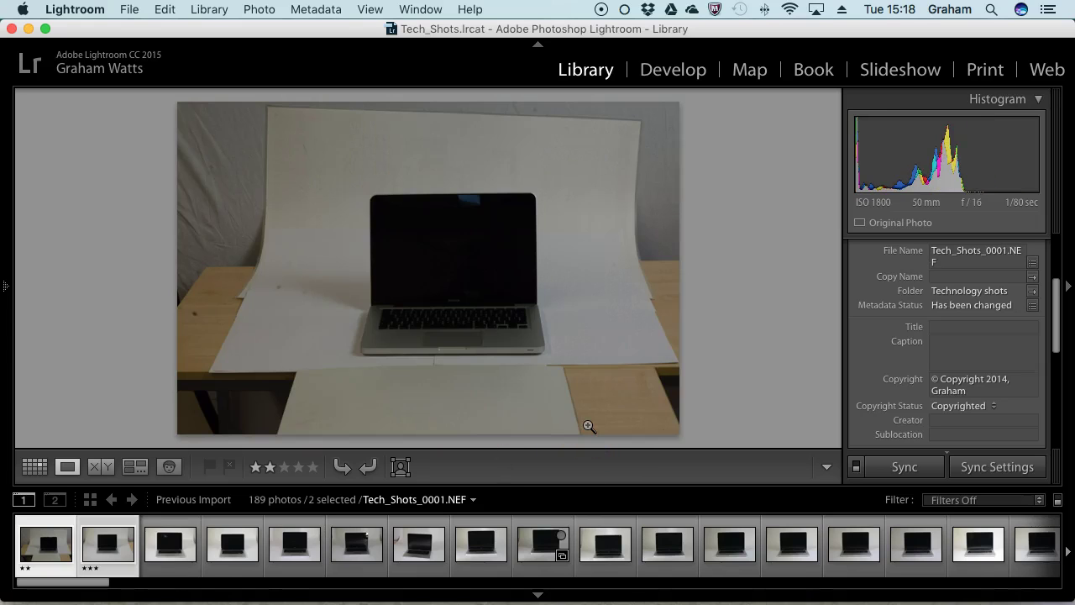
key(2)
key(1)
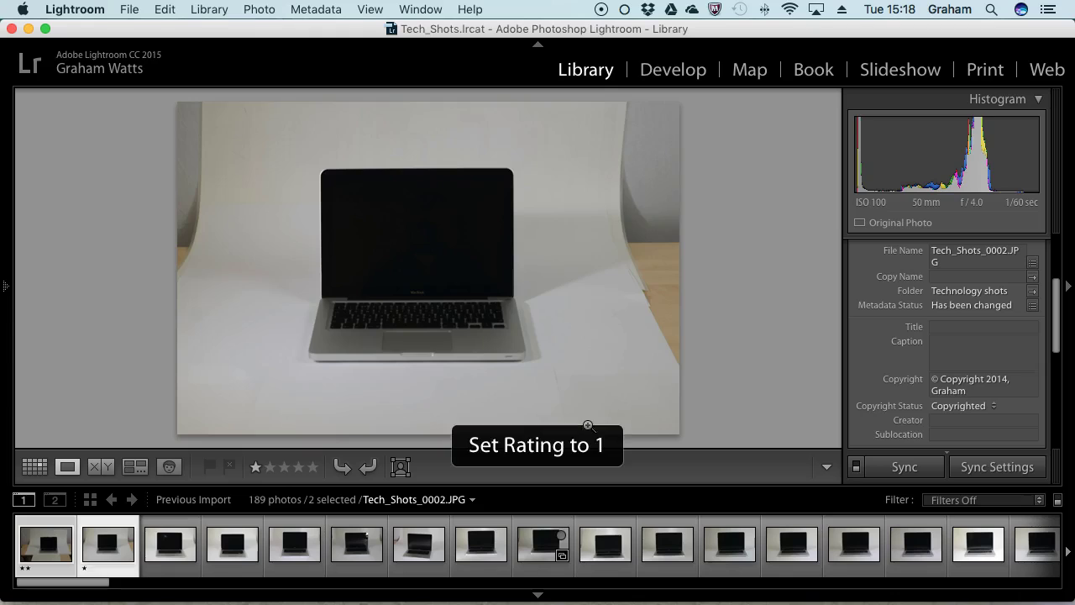
key(2)
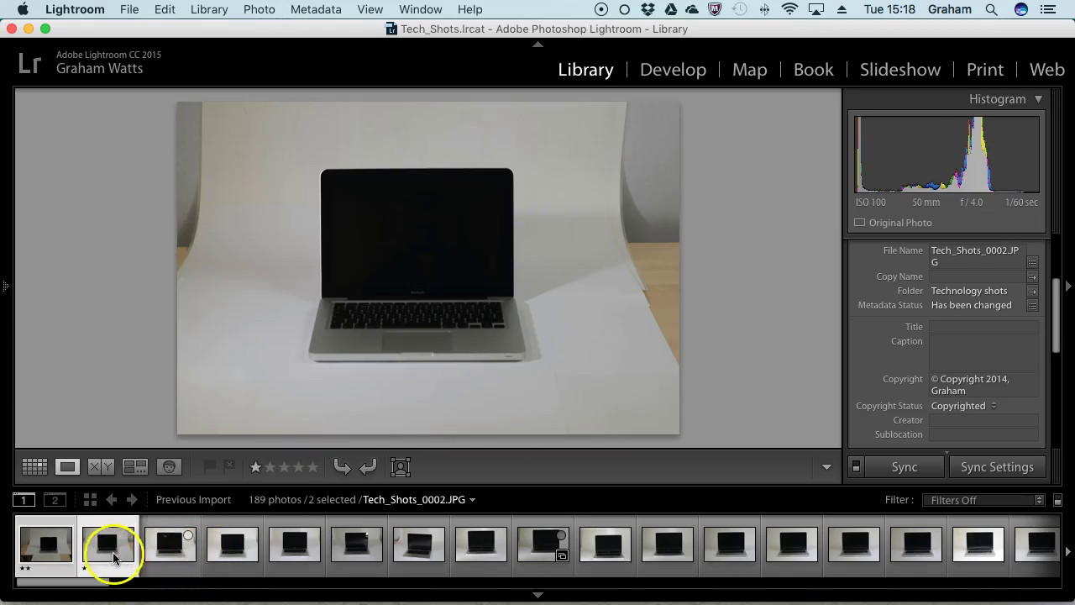
- Select only the second photo, Tech_Shots_0002, and rate it 3 stars
right_click(114, 559)
click(163, 564)
click(106, 558)
key(3)
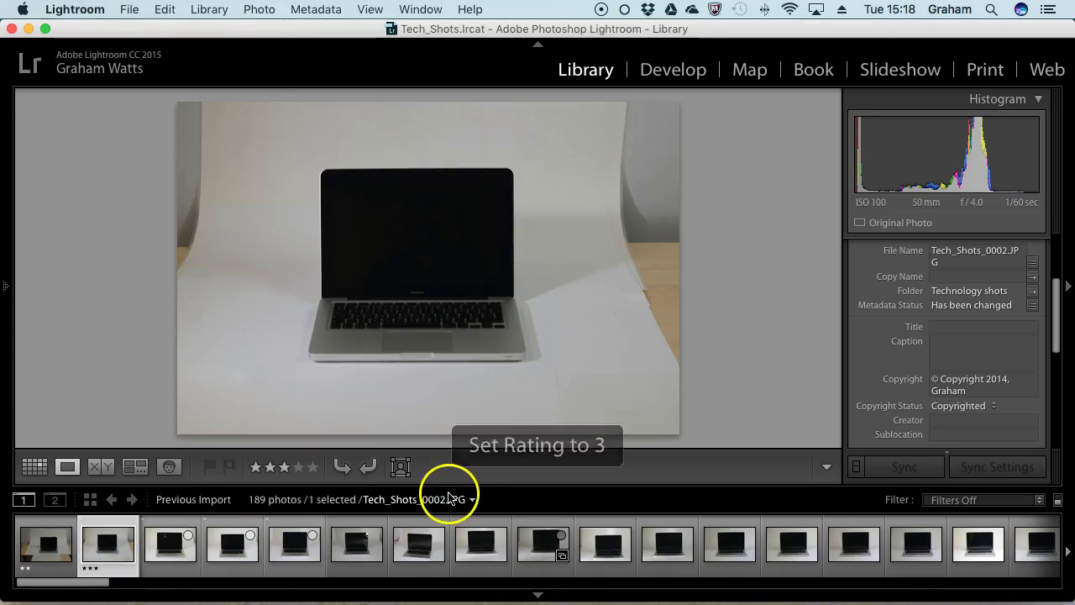
- Rate the third and fourth photos 2 stars each and the fifth photo 1 star
click(173, 556)
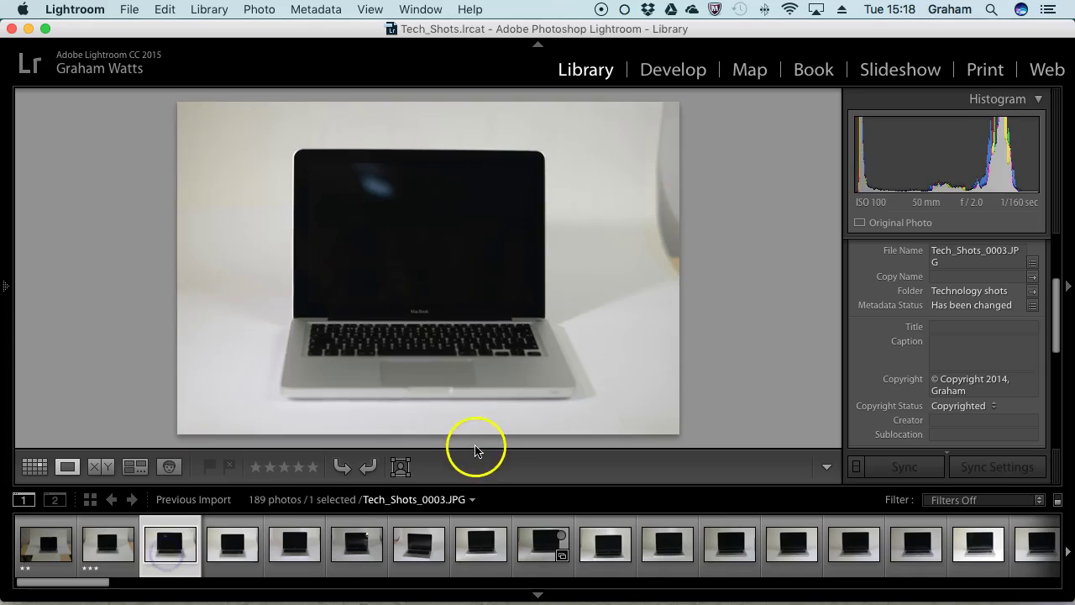
key(2)
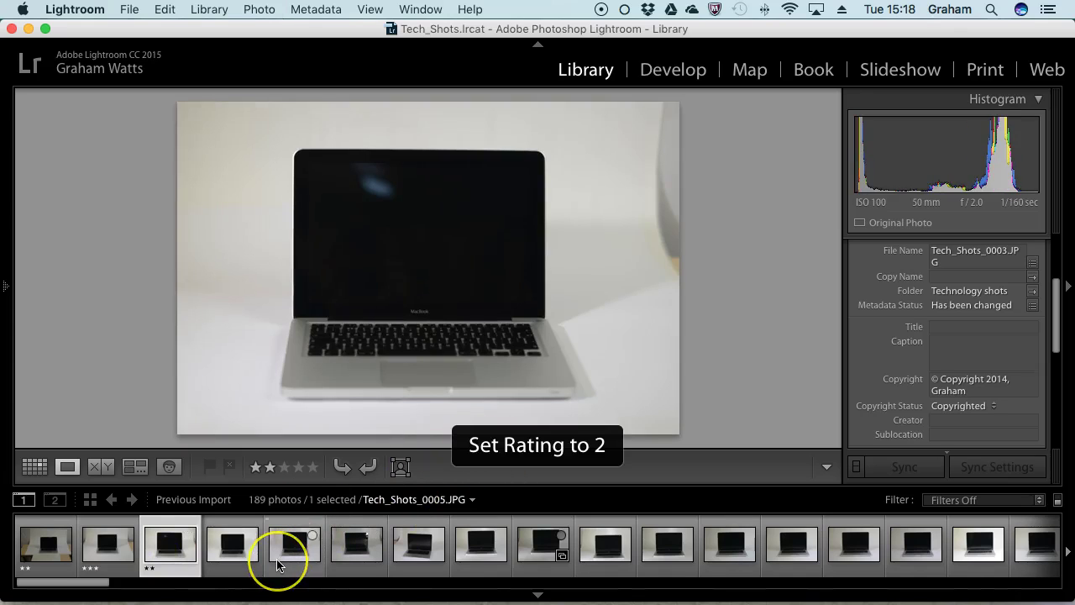
key(Right)
key(2)
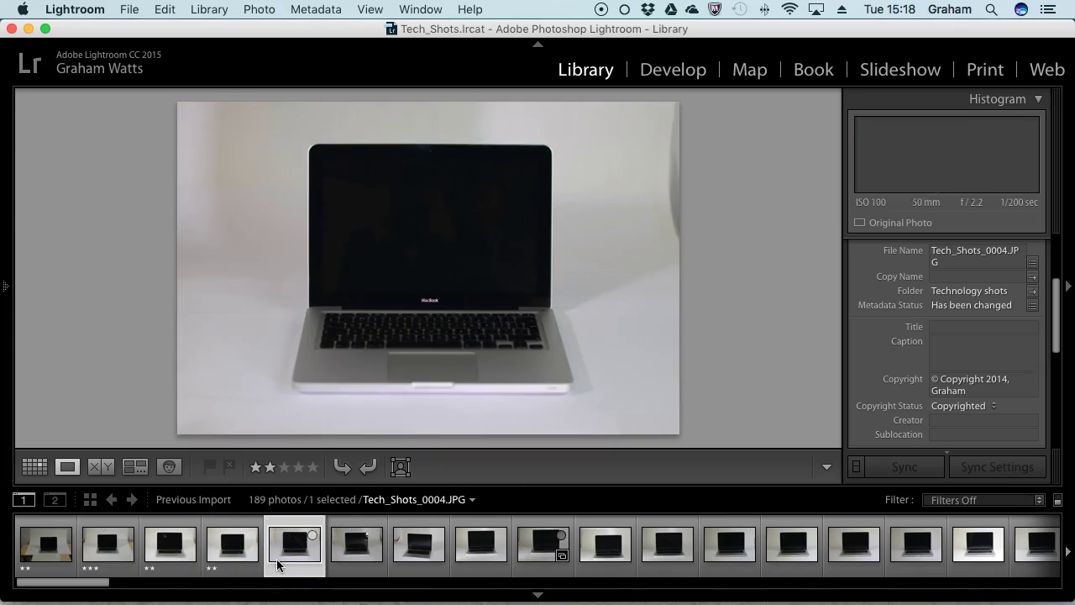
key(2)
click(278, 561)
key(1)
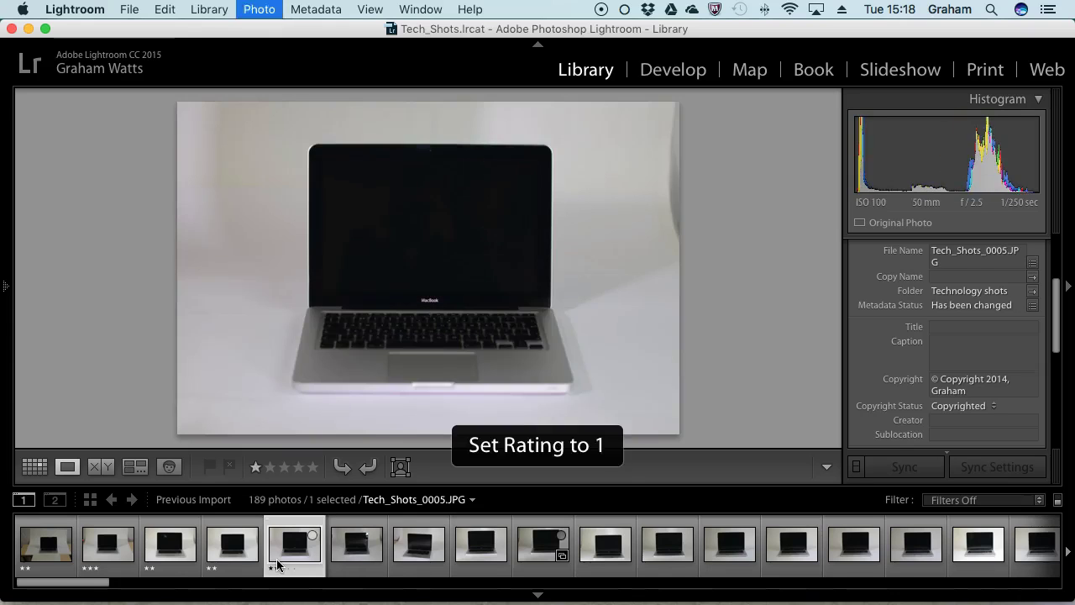
- Rate the sixth photo 2 stars, the seventh and eighth 1 star each, and the ninth 4 stars
key(2)
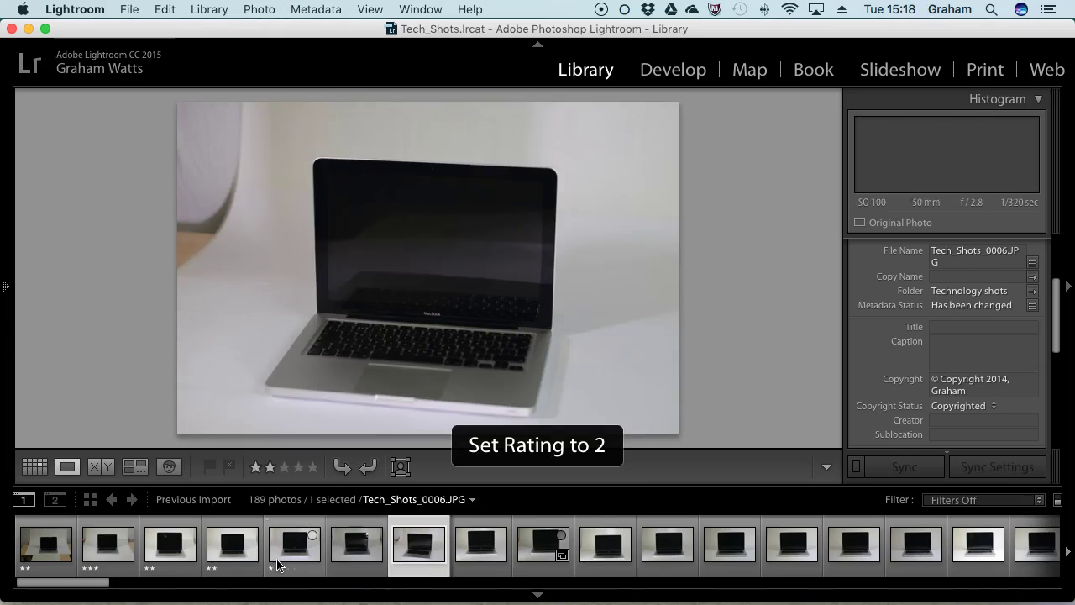
key(1)
key(1)
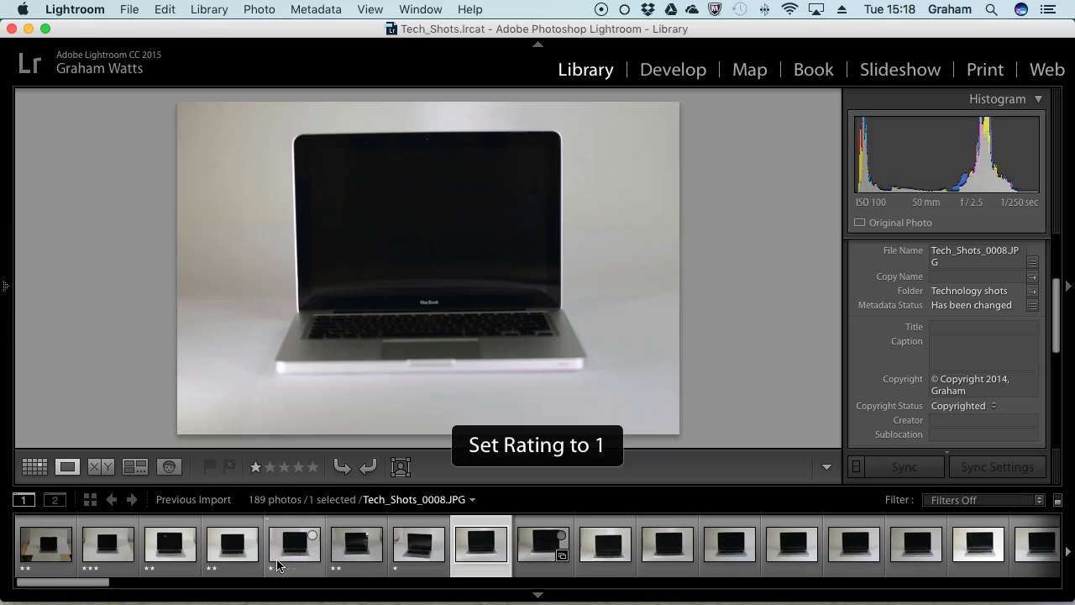
key(3)
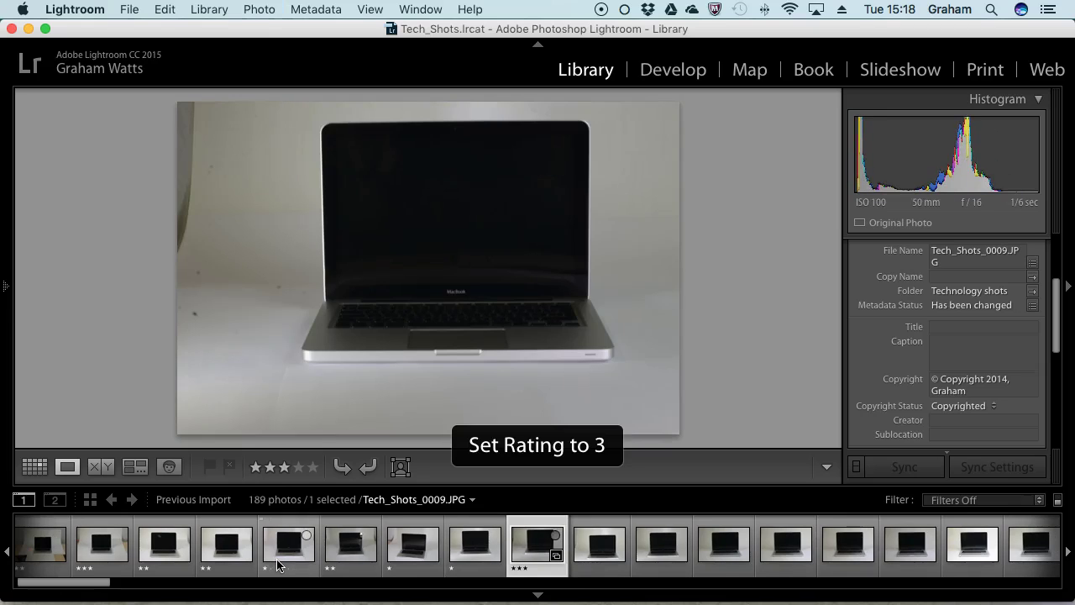
key(4)
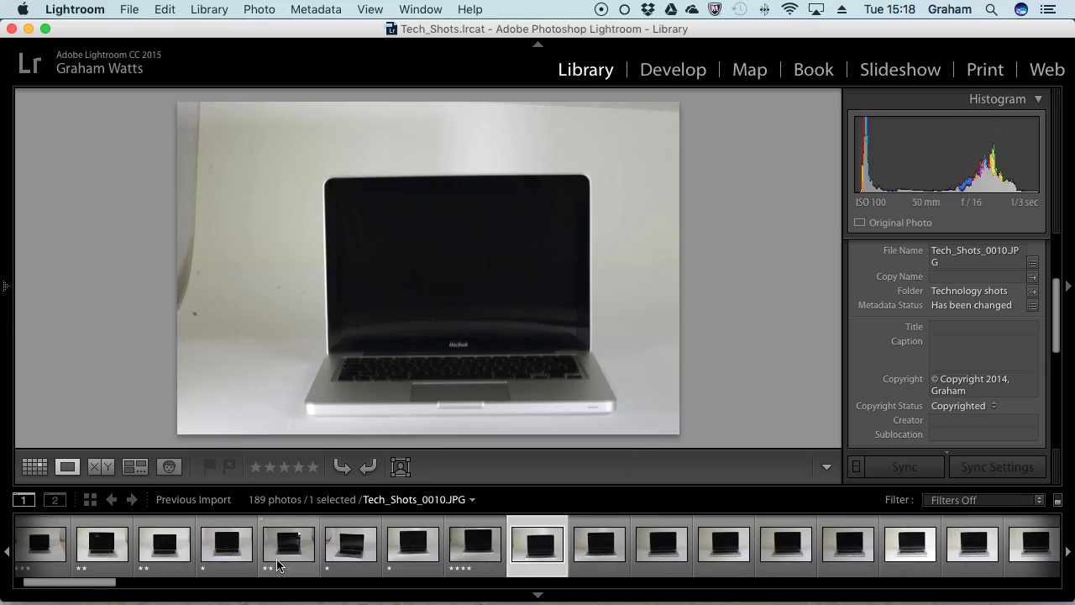
- Rate the tenth photo 3 stars, the eleventh 5 stars, the twelfth 3 stars and the thirteenth 4 stars
key(3)
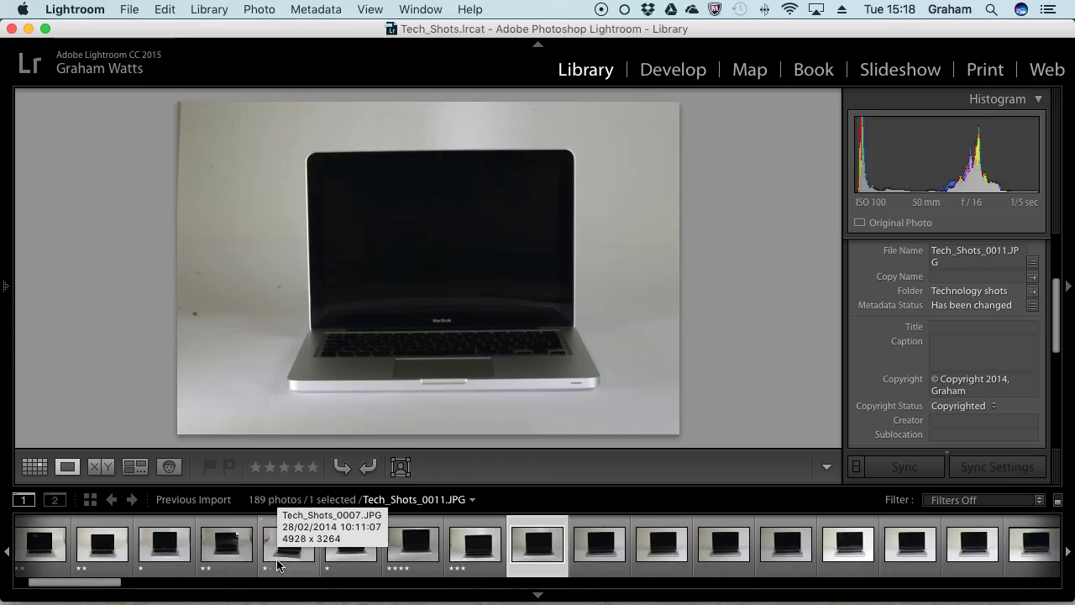
key(5)
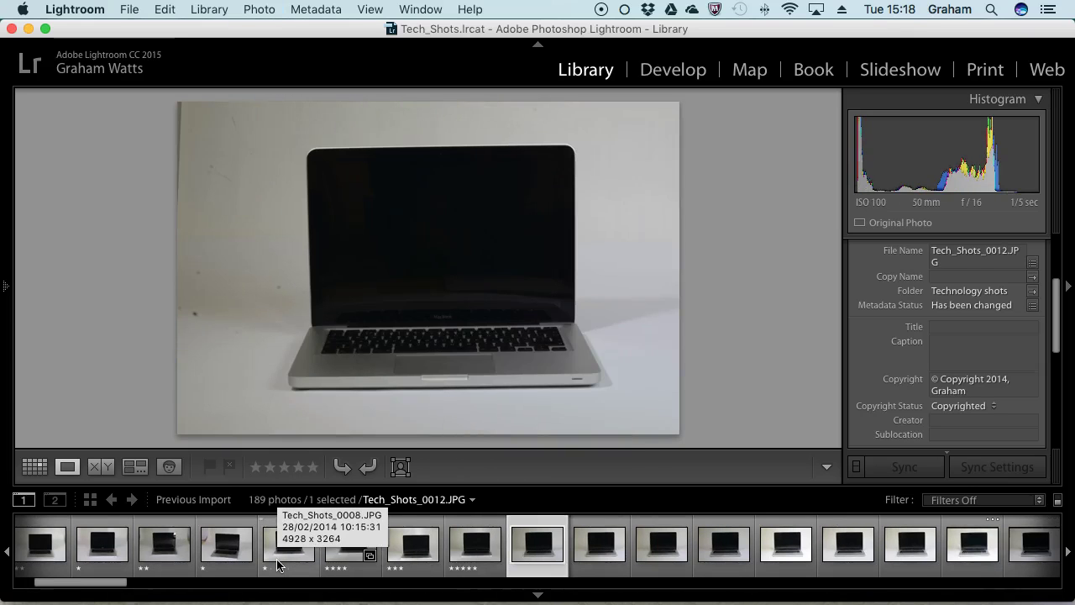
key(3)
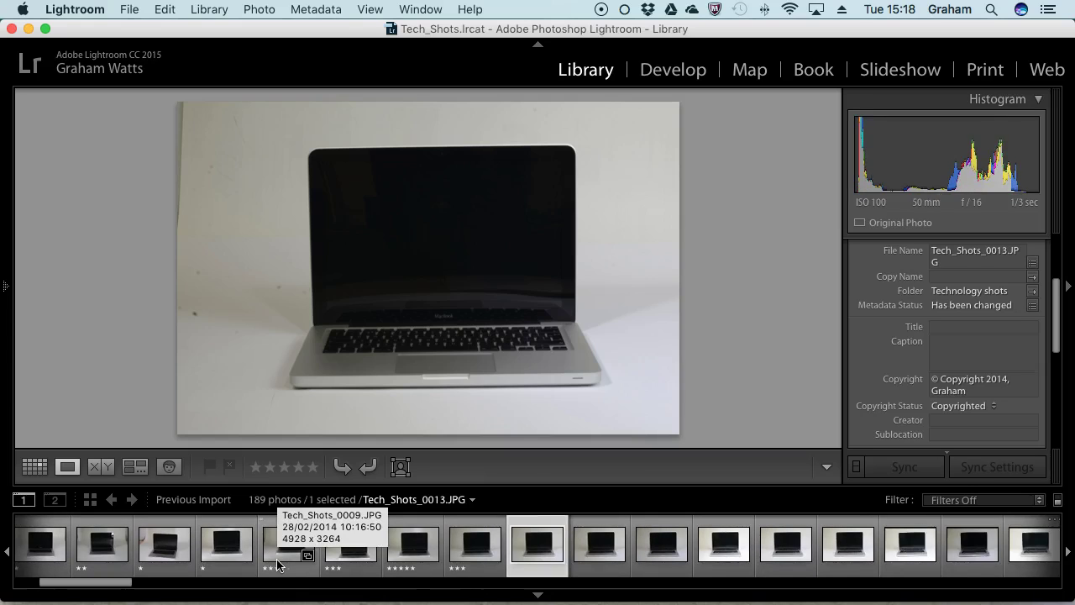
key(4)
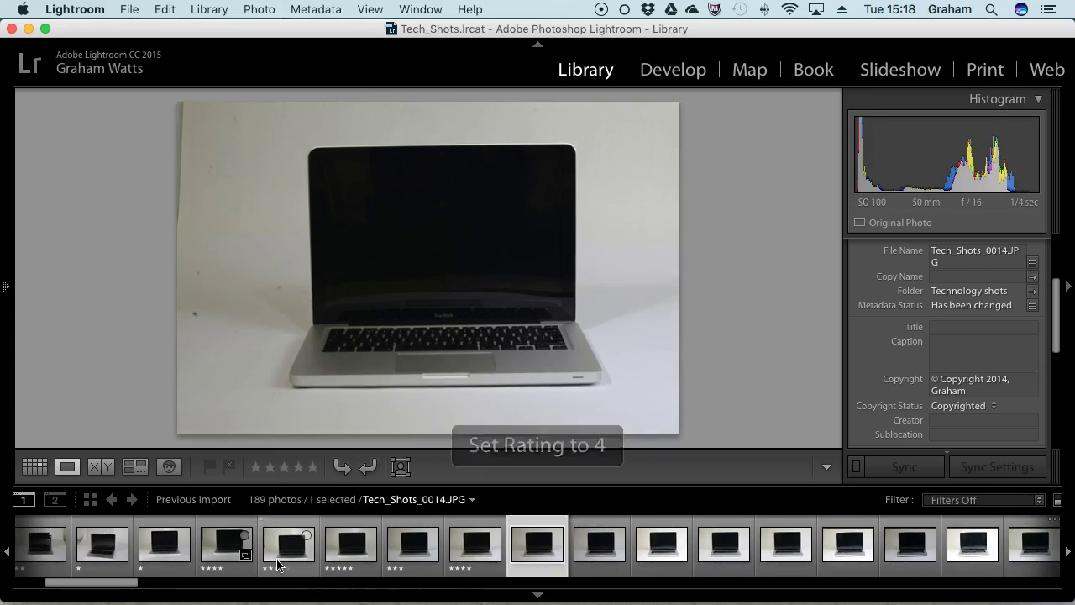
- Go back through the rated photos and filter the filmstrip to show only unrated photos
key(Left)
key(Left)
key(Left)
key(Left)
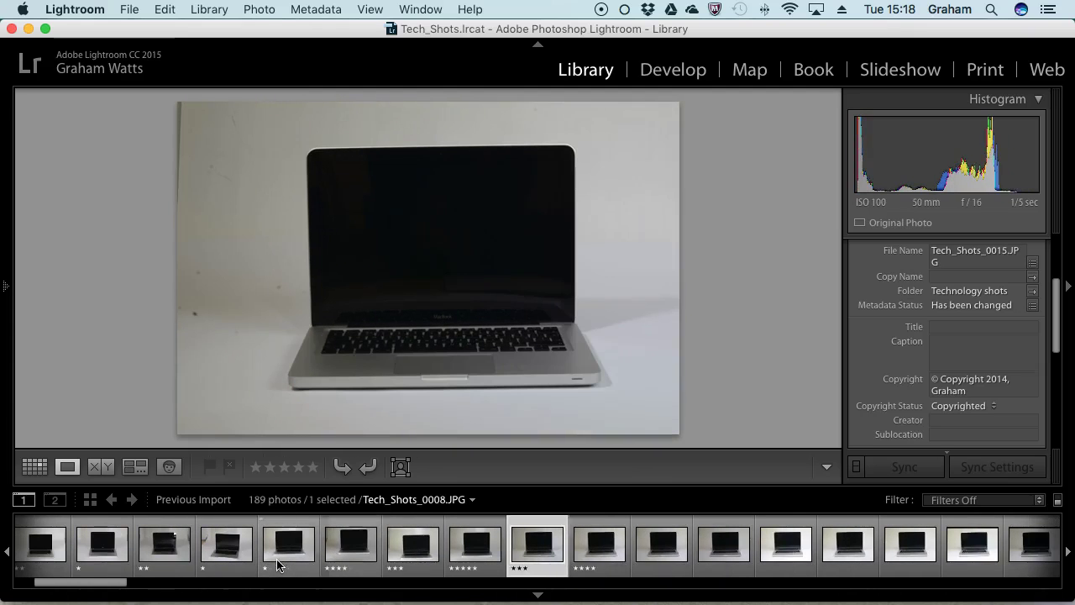
click(962, 501)
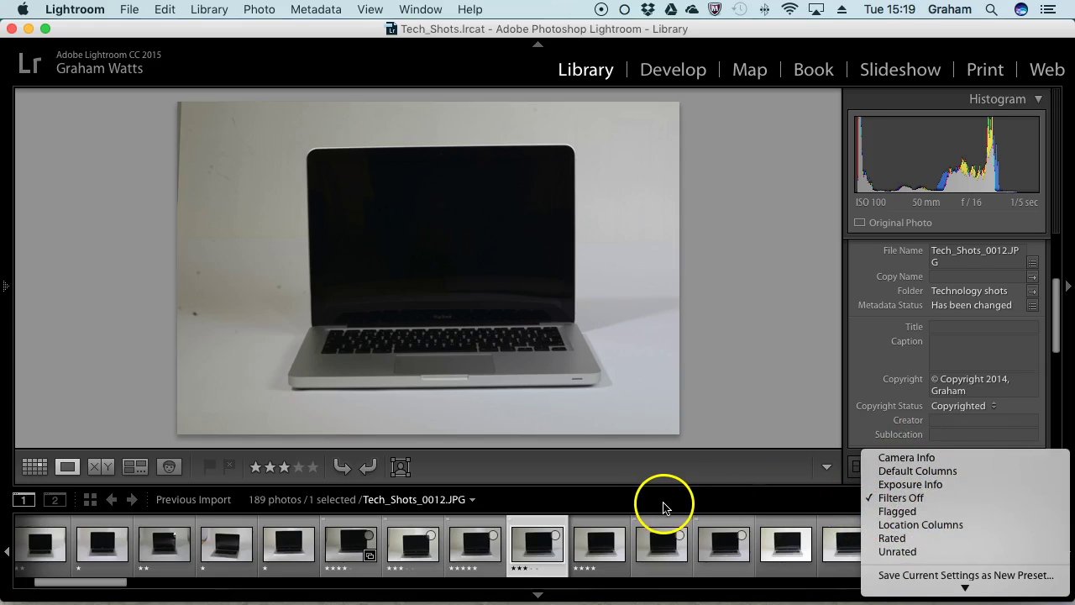
click(897, 552)
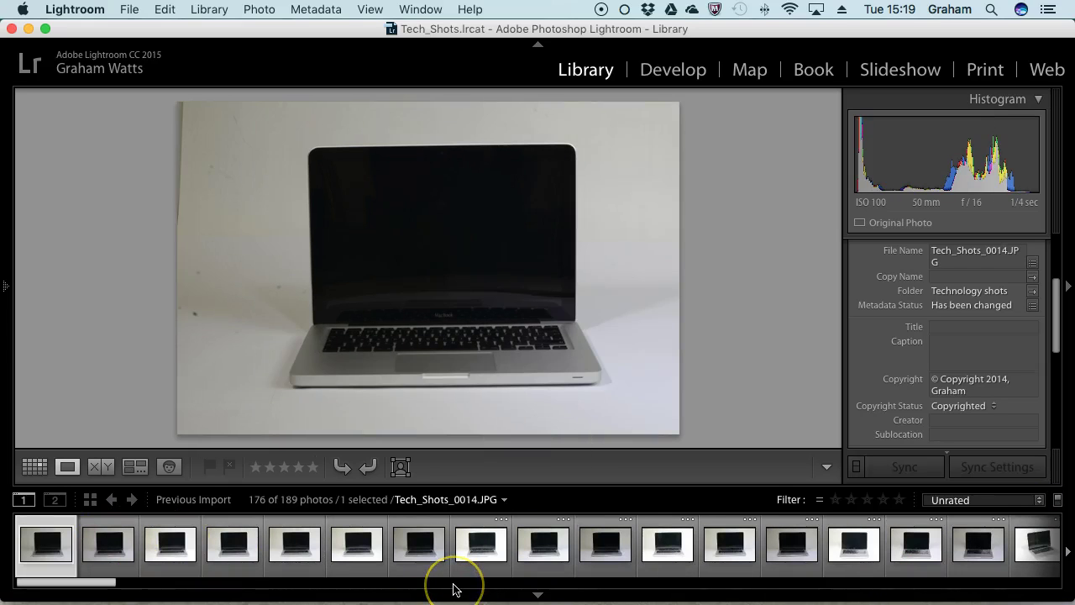
- Rate Tech_Shots_0014 3 stars, Tech_Shots_0015 4 stars and Tech_Shots_0016 5 stars
key(3)
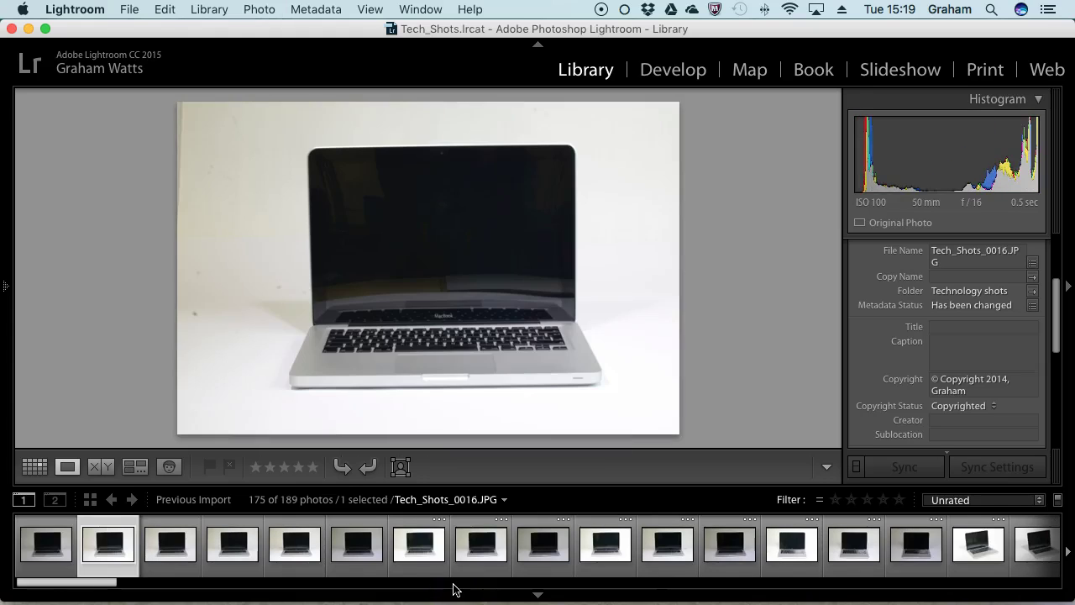
key(Left)
key(4)
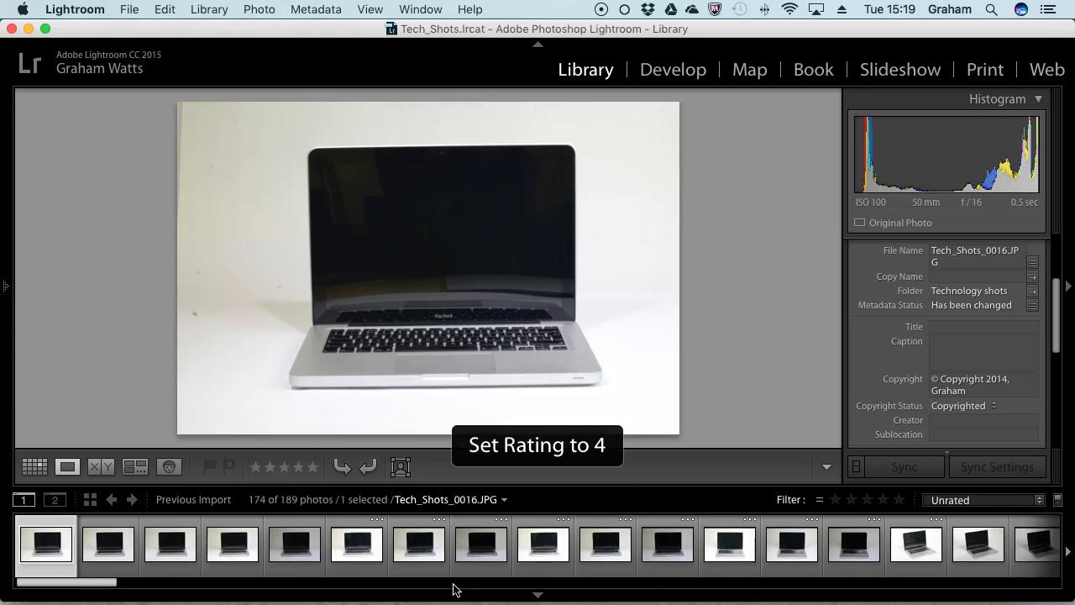
key(5)
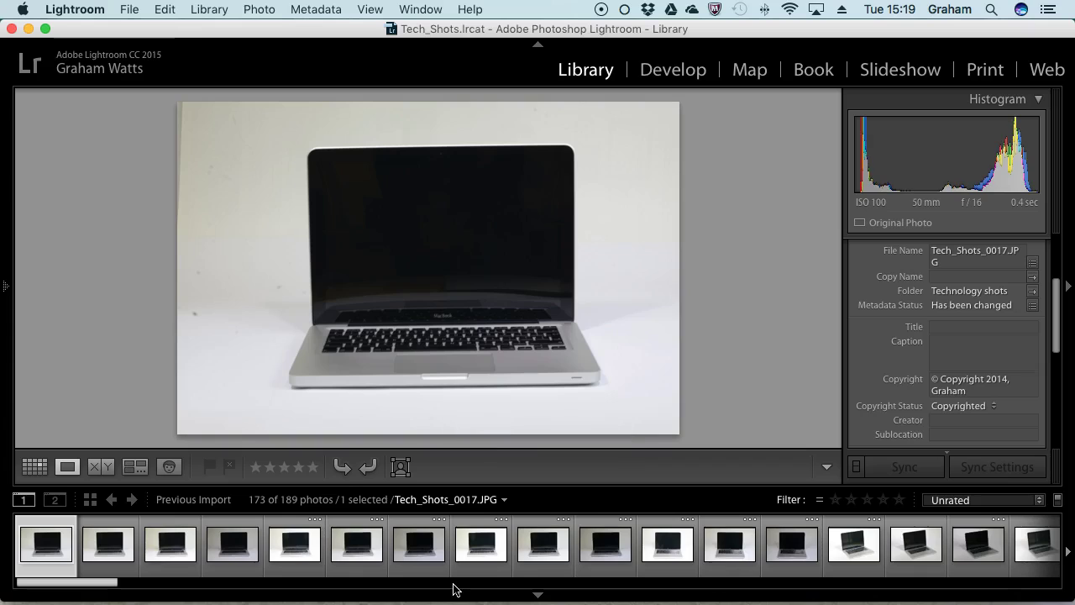
- Rate Tech_Shots_0017 3 stars, Tech_Shots_0018 4 stars, Tech_Shots_0019 and Tech_Shots_0020 5 stars each, and Tech_Shots_0021 1 star
key(3)
key(4)
key(5)
key(5)
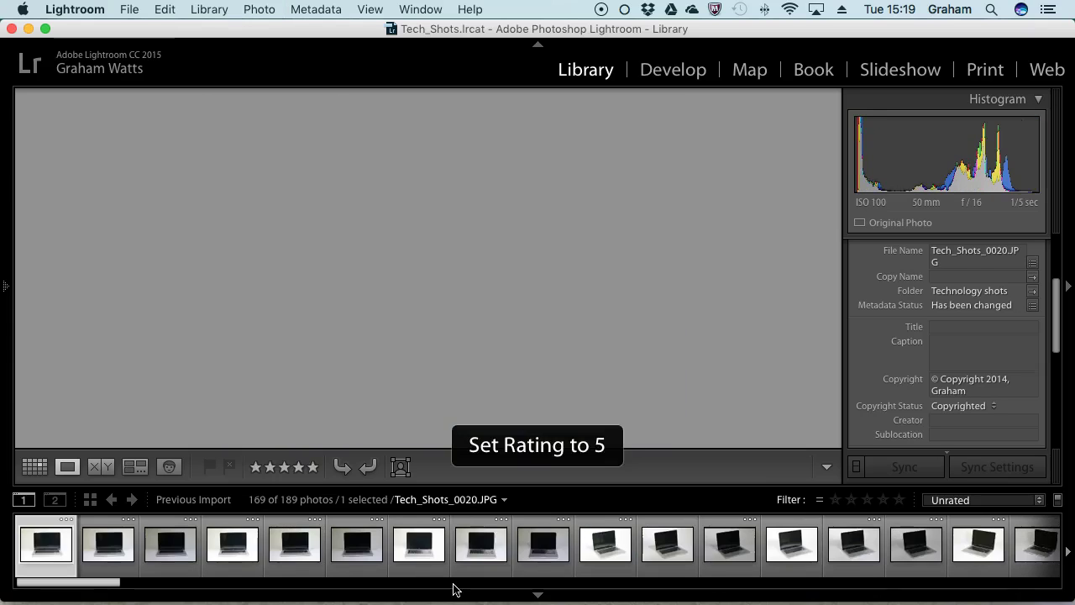
key(1)
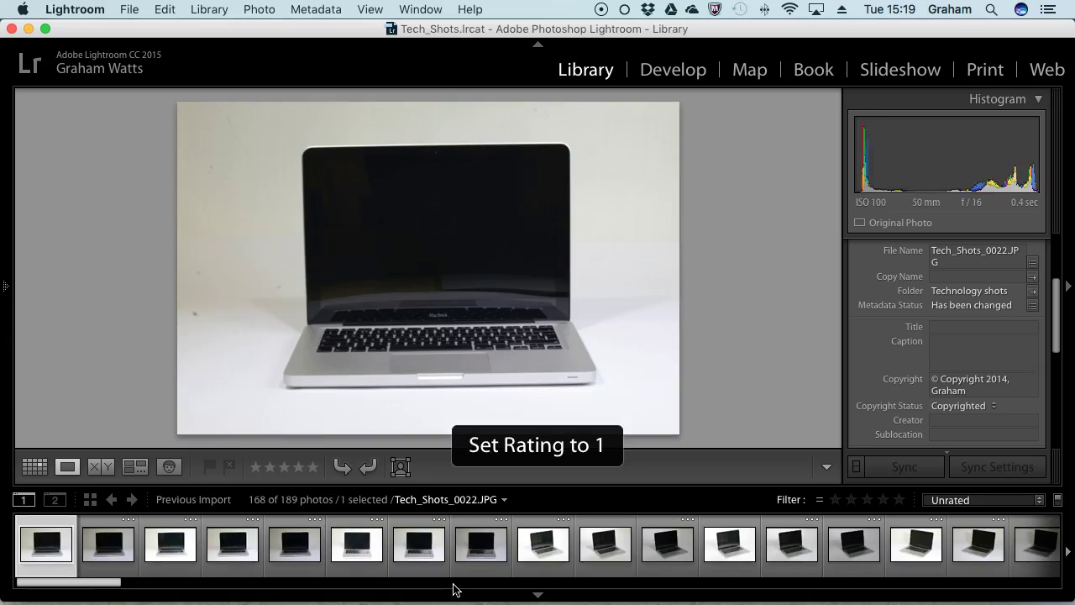
- Rate Tech_Shots_0022 and Tech_Shots_0026 3 stars, Tech_Shots_0023 4 stars, Tech_Shots_0024 and Tech_Shots_0027 1 star, and Tech_Shots_0025 5 stars
key(3)
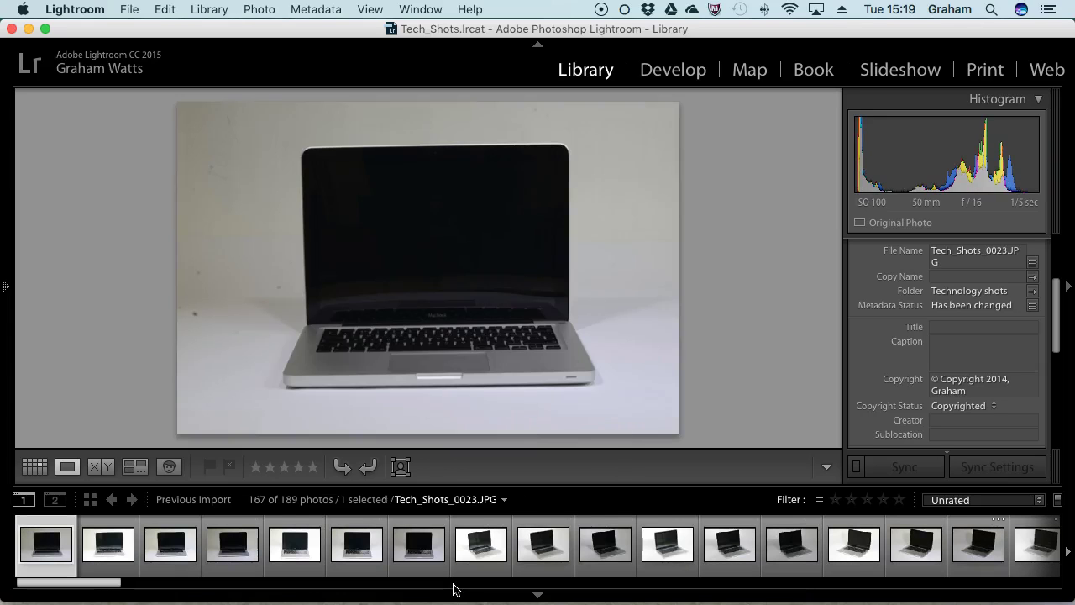
key(4)
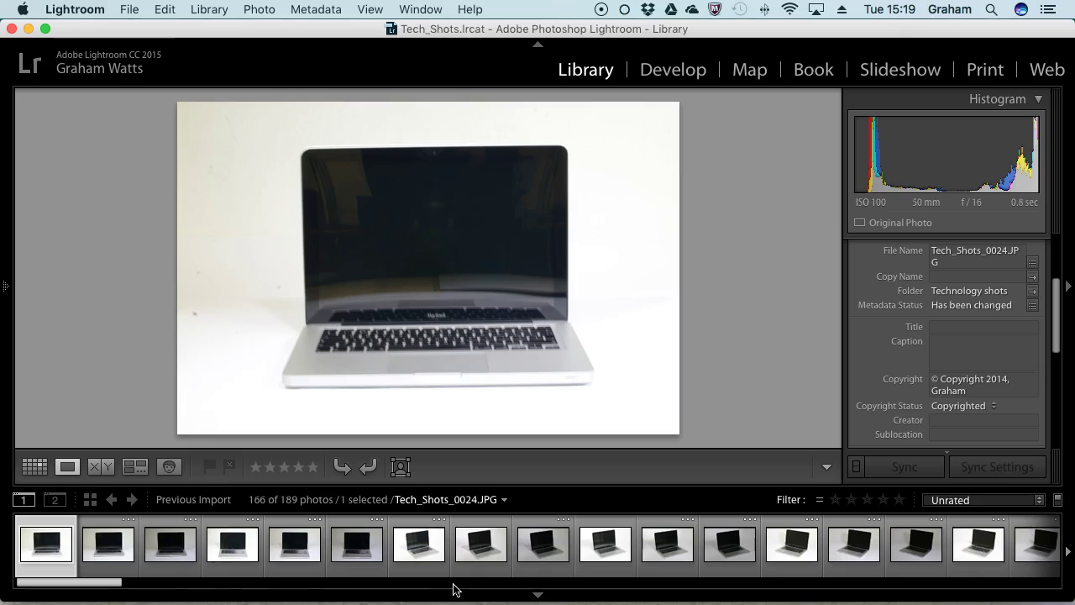
key(1)
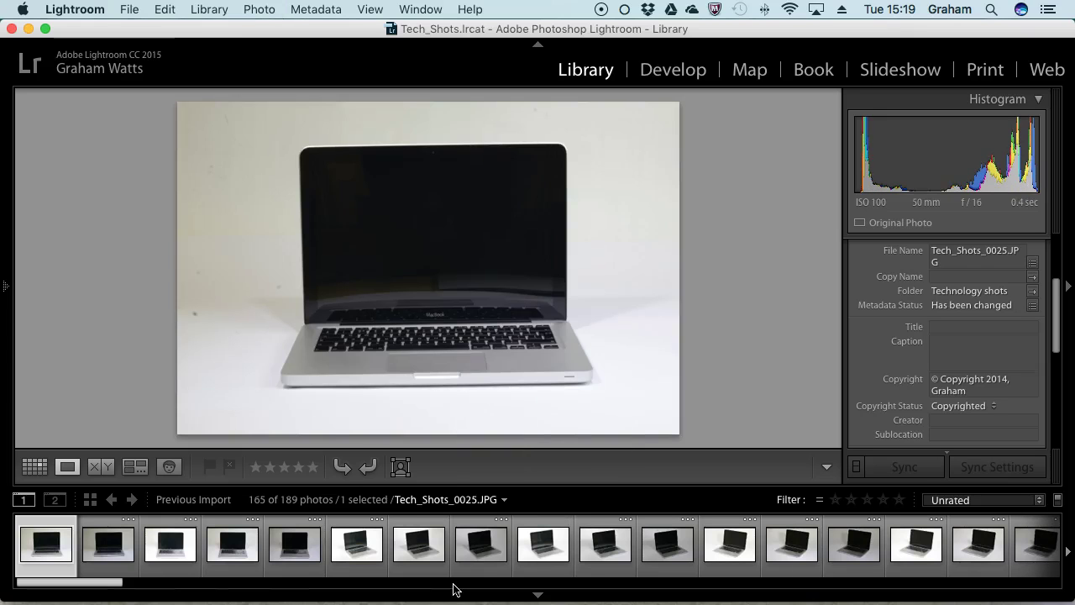
key(5)
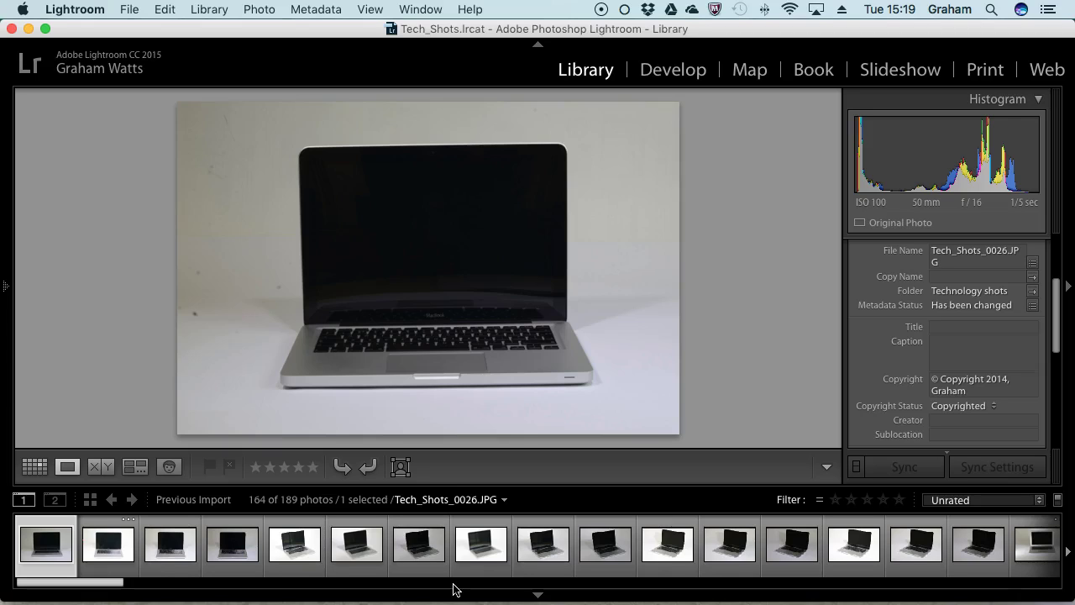
key(3)
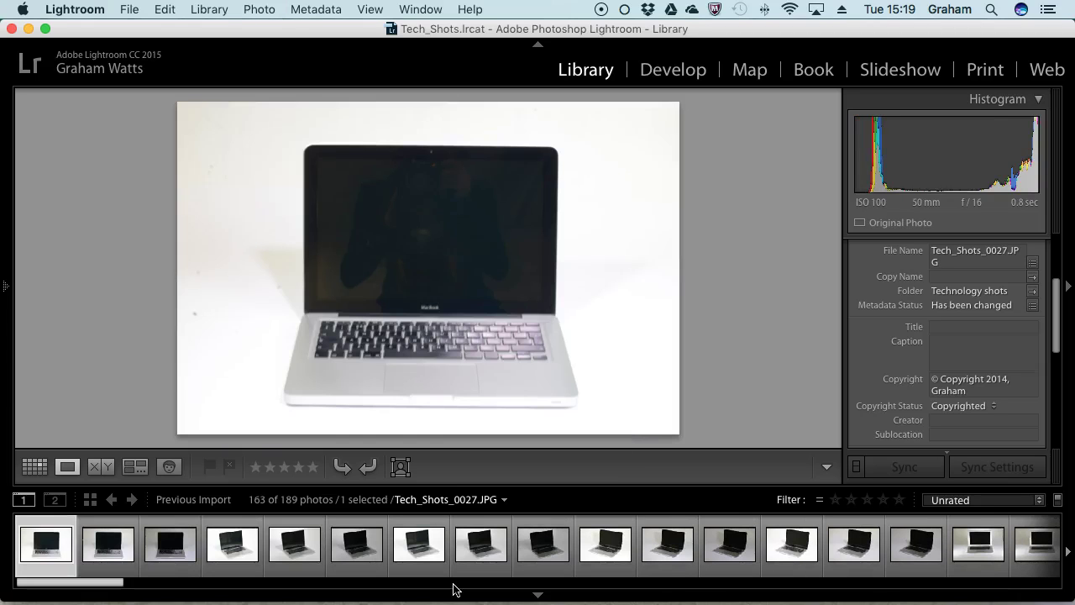
key(1)
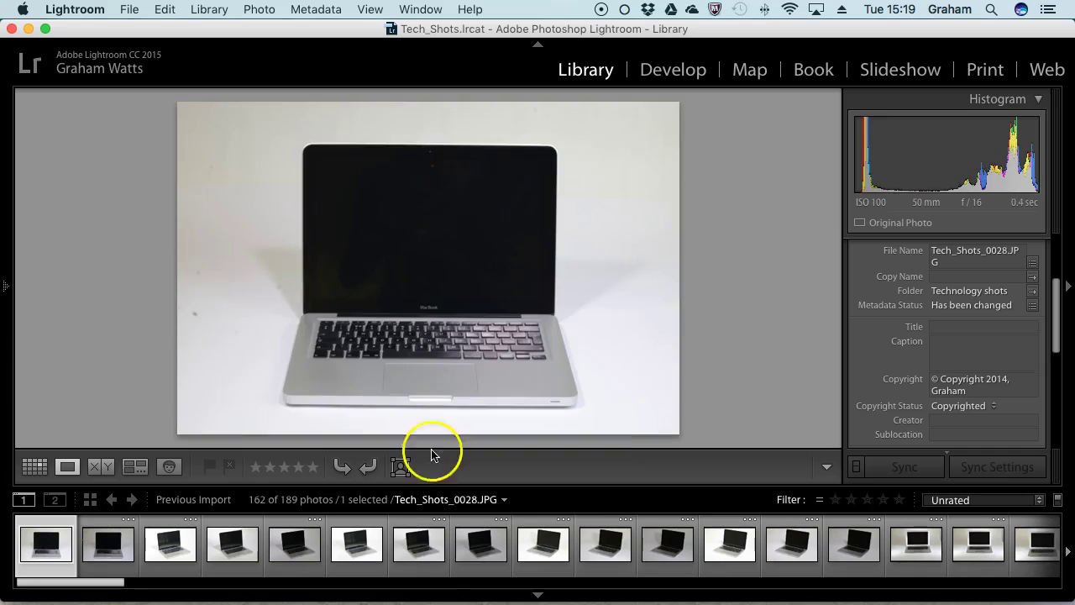
- Replace the unrated filter on the filmstrip with one that shows only photos rated 4 stars
click(958, 502)
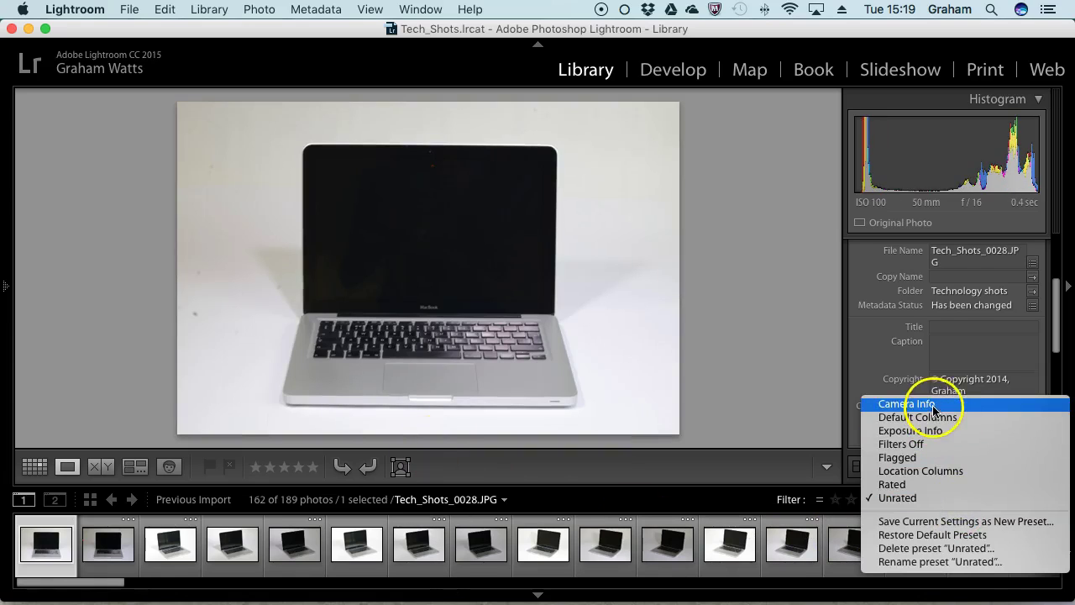
click(798, 499)
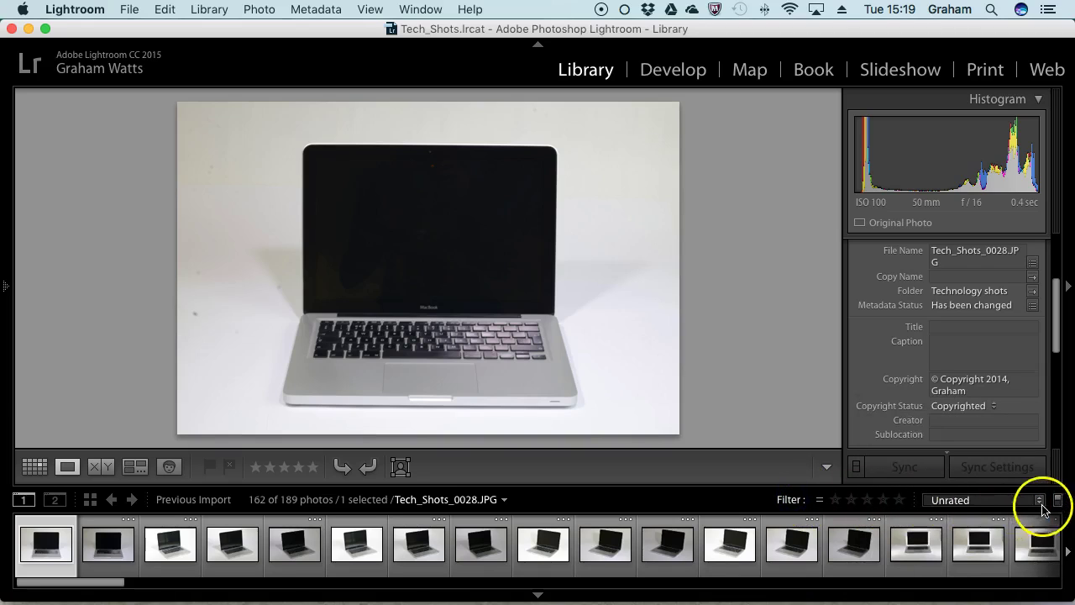
click(1040, 503)
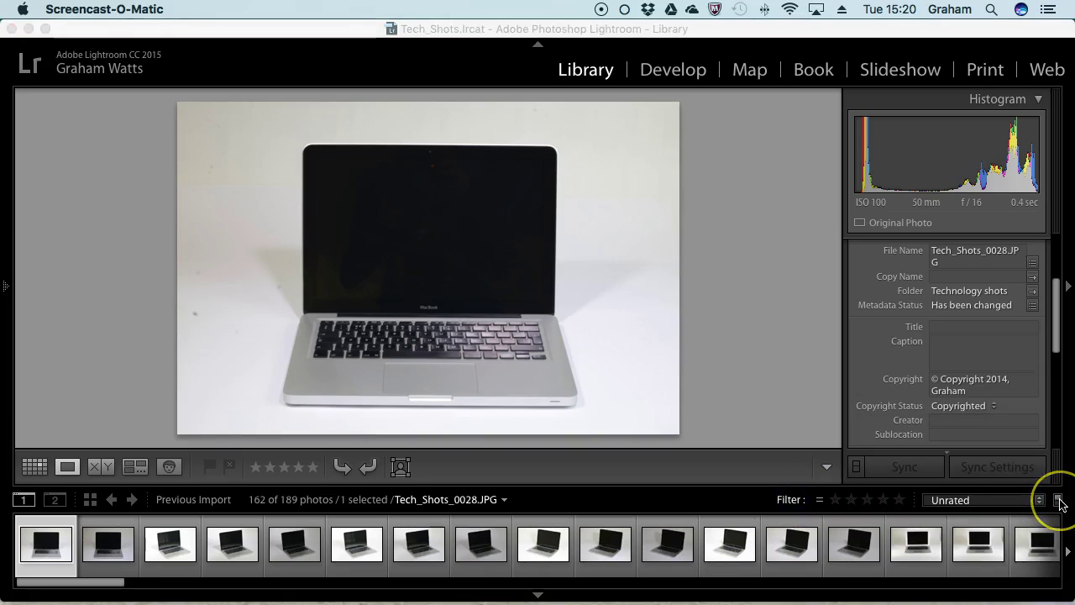
click(1058, 500)
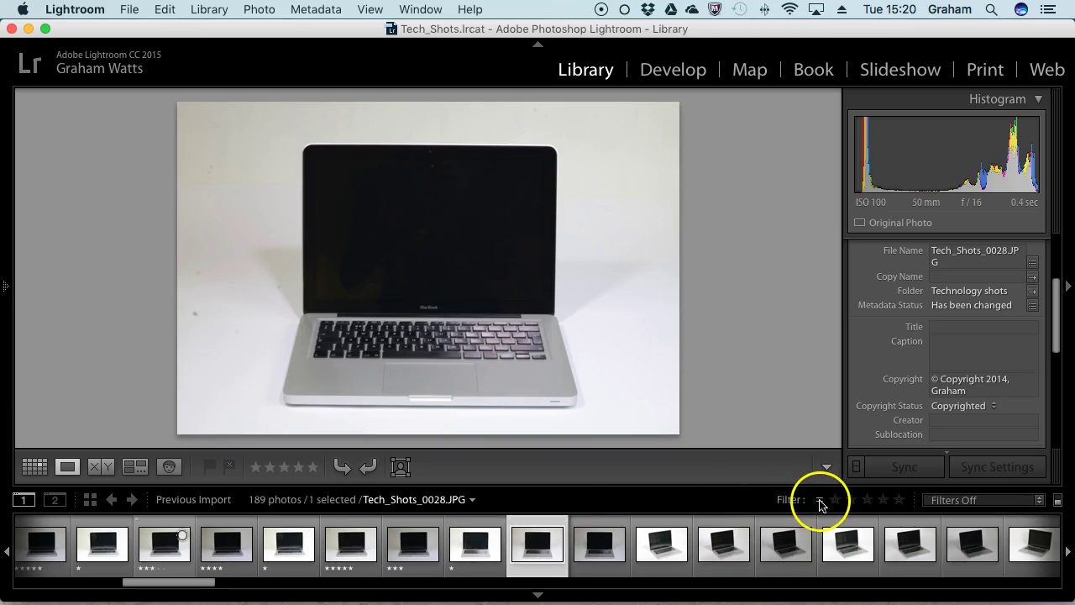
click(883, 501)
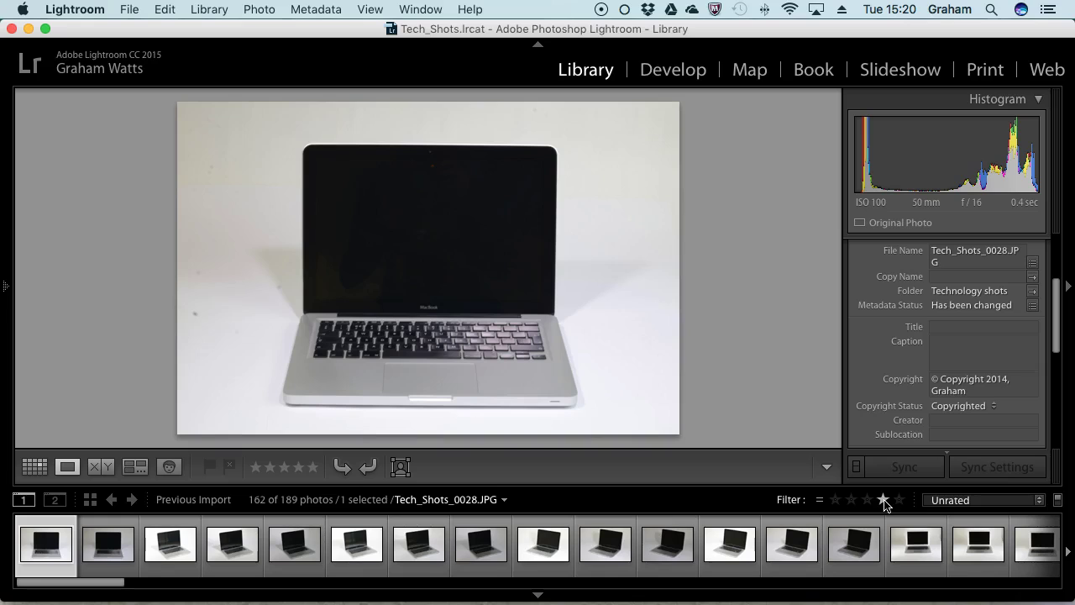
click(882, 500)
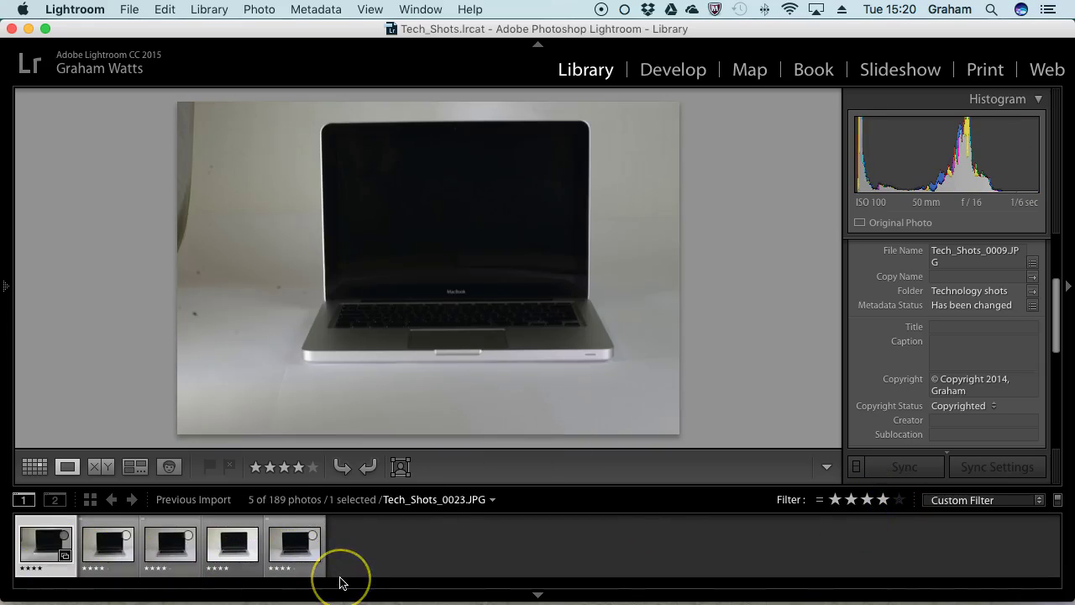
- Compare Tech_Shots_0009 and Tech_Shots_0013 side by side, examining the MacBook lettering and keyboard detail at 1:1 zoom
click(105, 468)
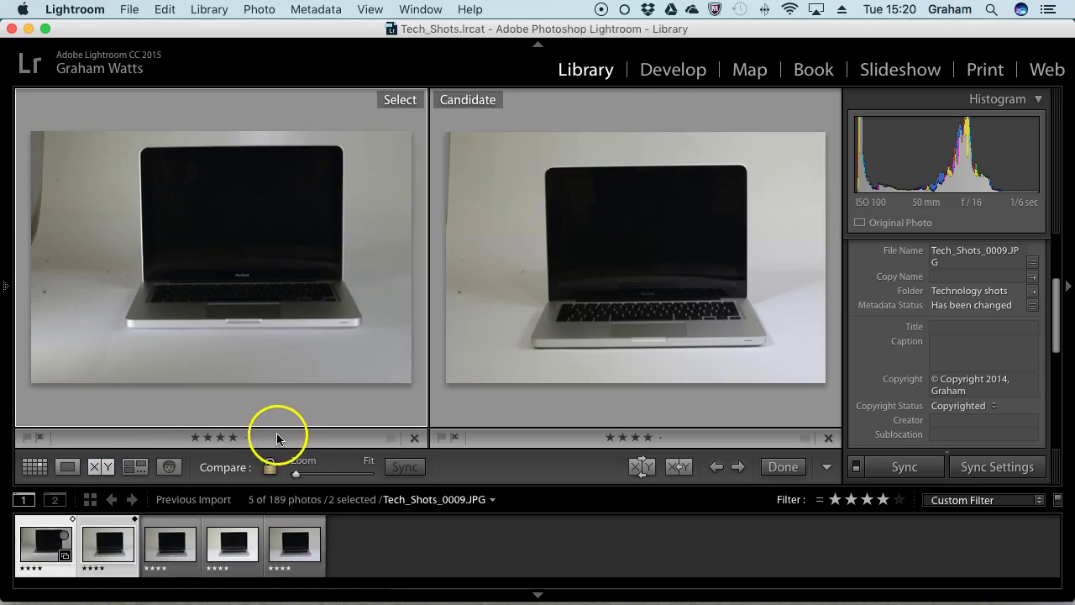
click(249, 279)
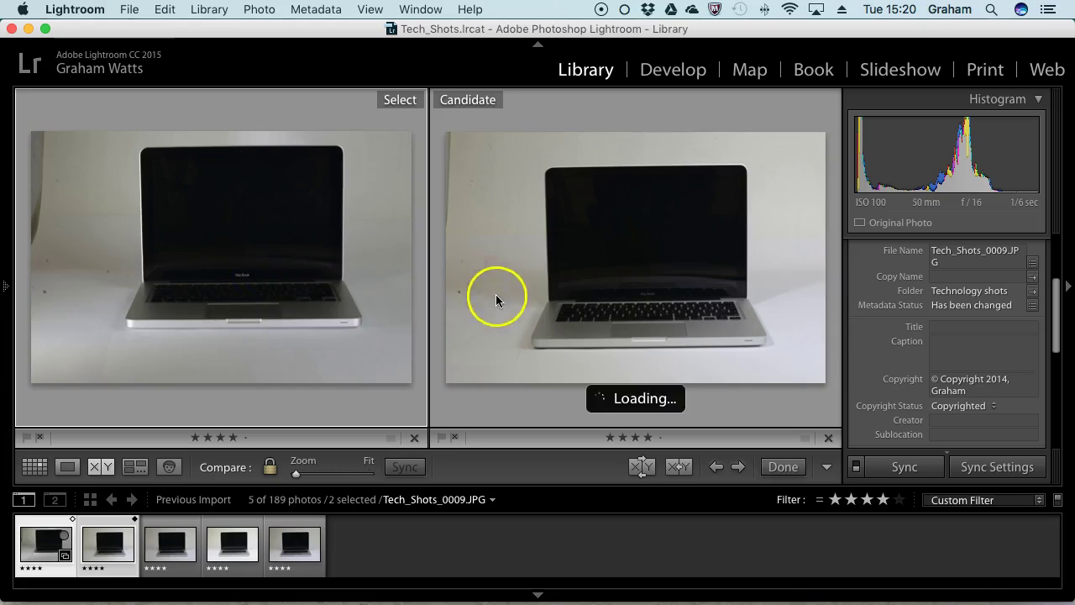
drag(528, 312, 633, 245)
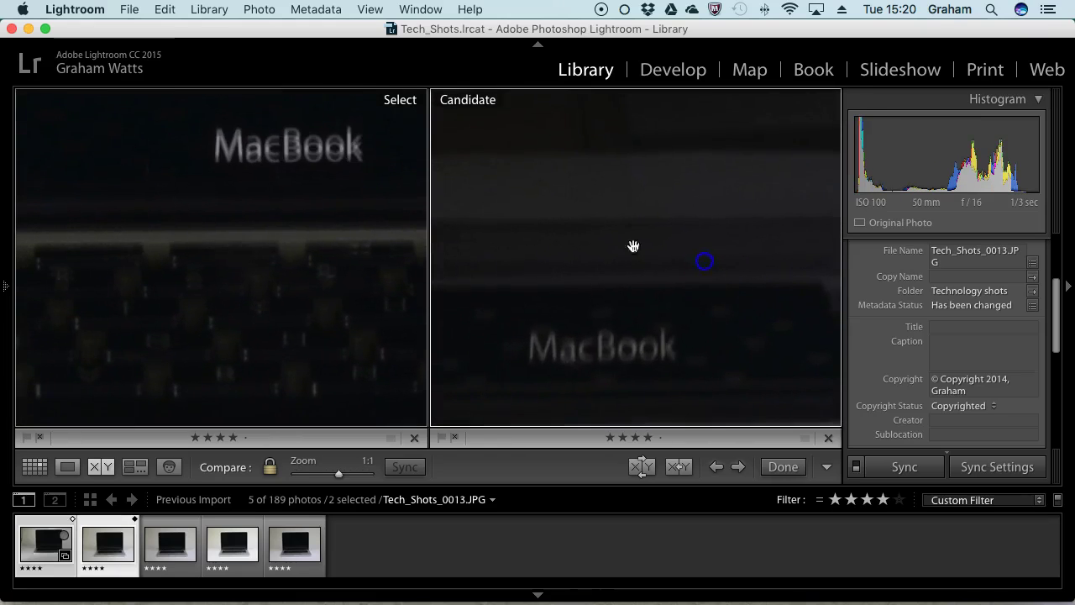
mouse_move(593, 364)
mouse_down()
mouse_move(532, 222)
mouse_move(515, 218)
mouse_up()
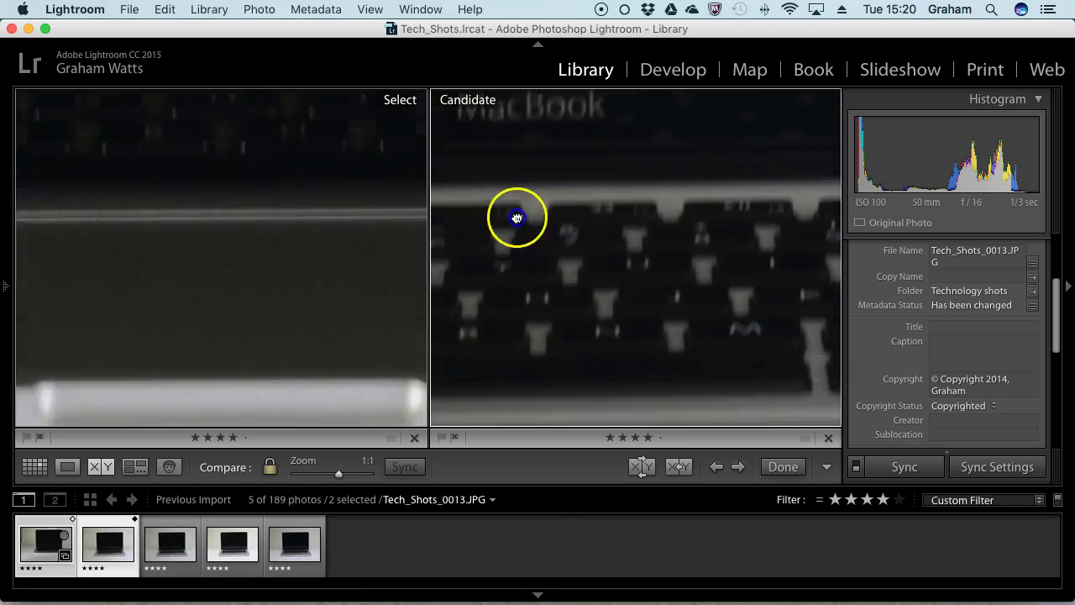
drag(712, 362, 586, 266)
drag(691, 260, 579, 244)
drag(739, 259, 691, 293)
mouse_move(613, 300)
mouse_down()
mouse_move(787, 232)
mouse_move(652, 338)
mouse_up()
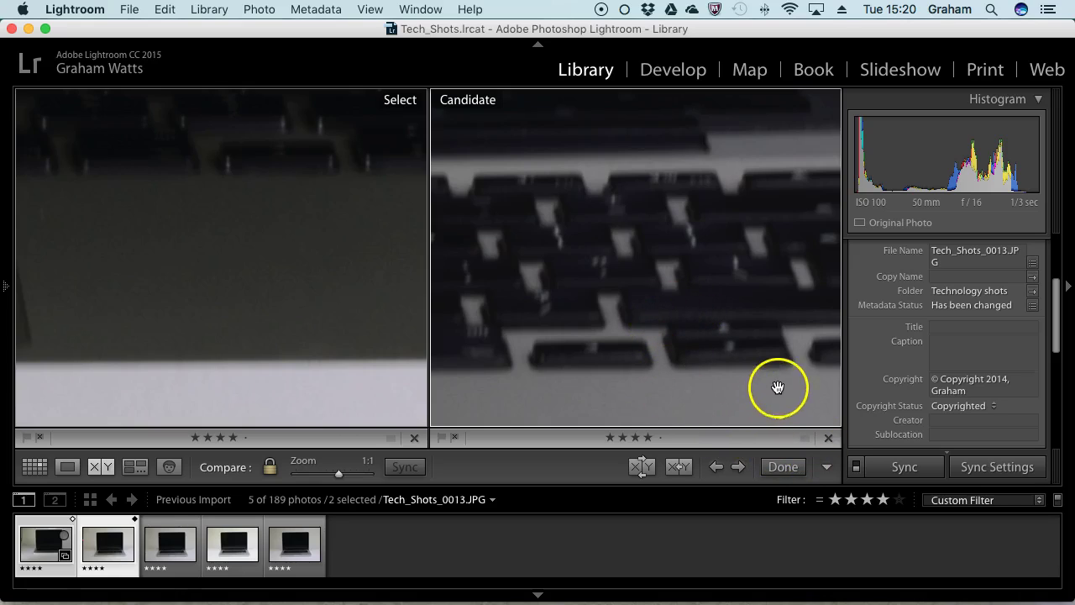
click(728, 217)
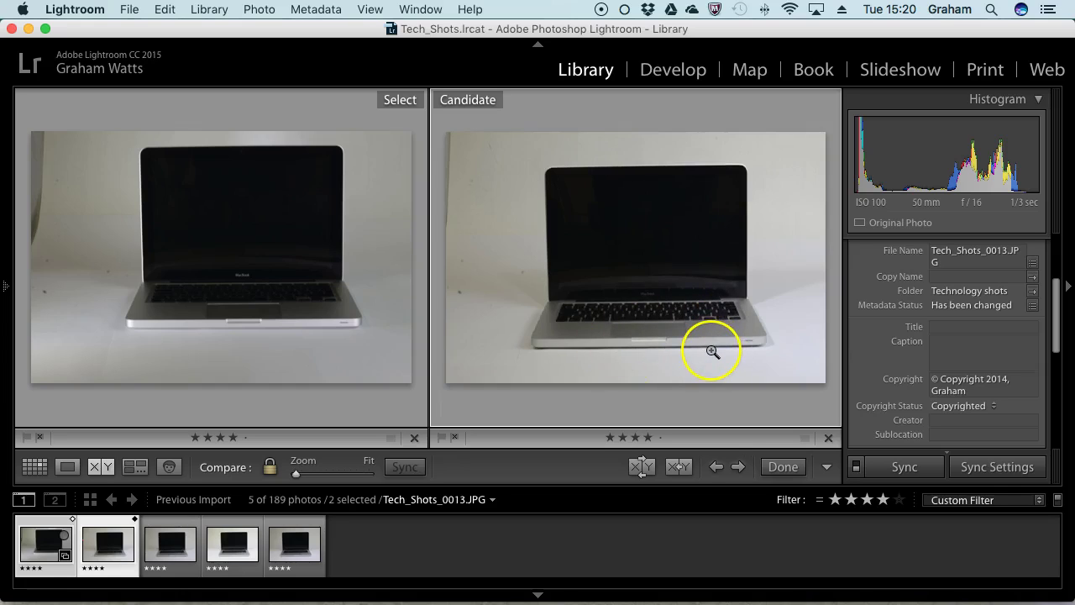
- Compare Tech_Shots_0009 with Tech_Shots_0015 and Tech_Shots_0023 as candidates, and add Tech_Shots_0023 to the Quick Collection
click(174, 544)
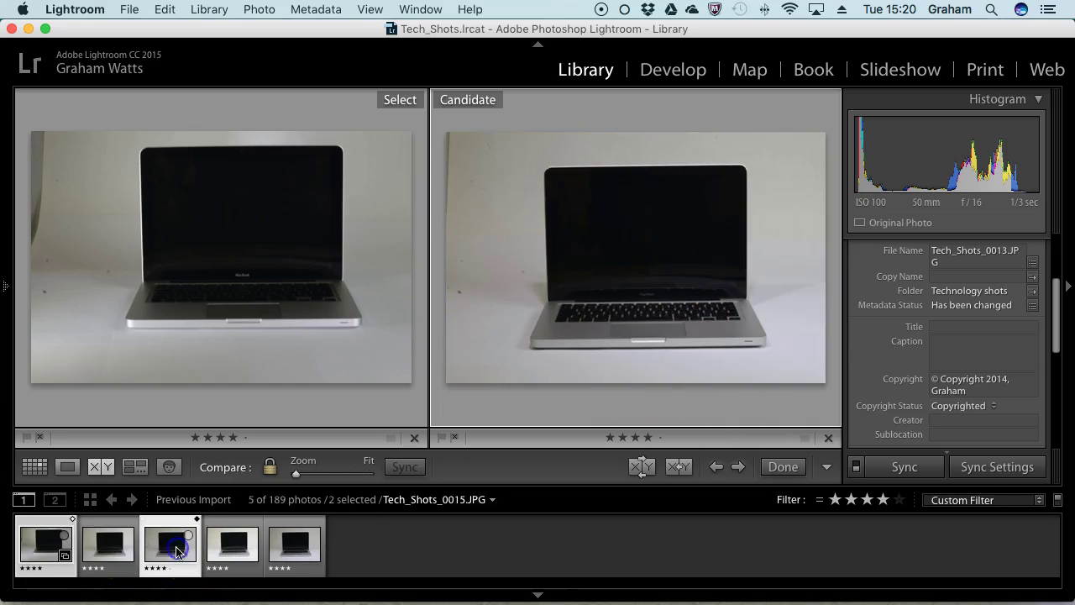
click(643, 466)
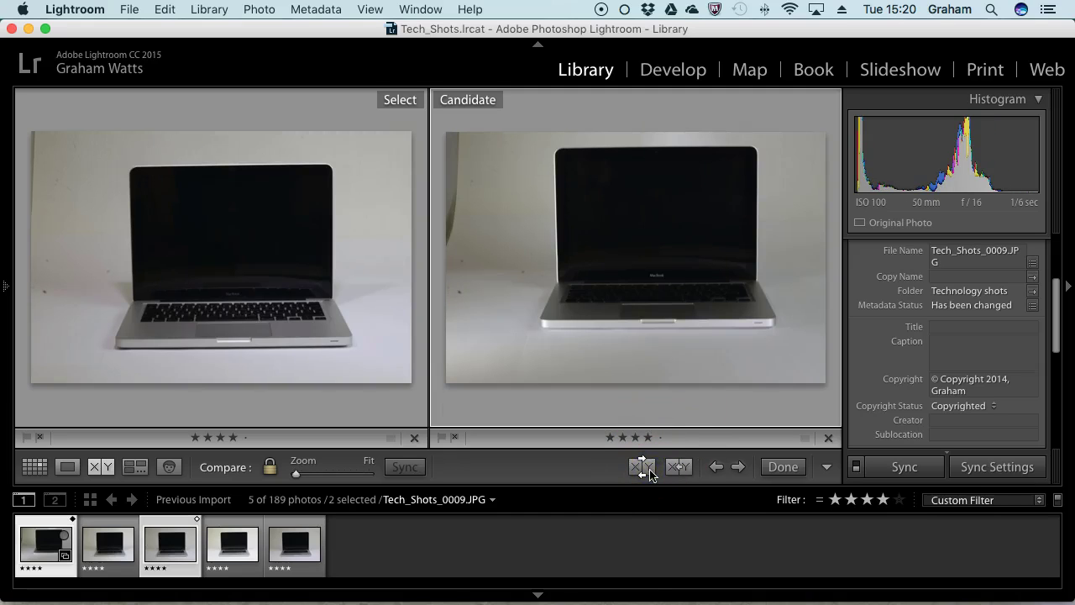
click(652, 473)
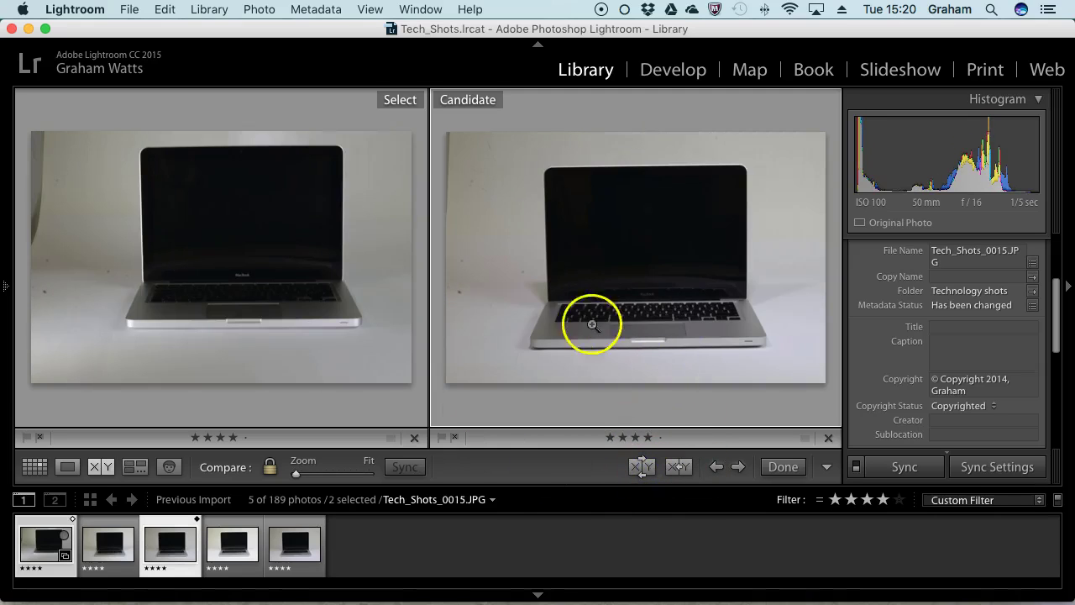
click(279, 541)
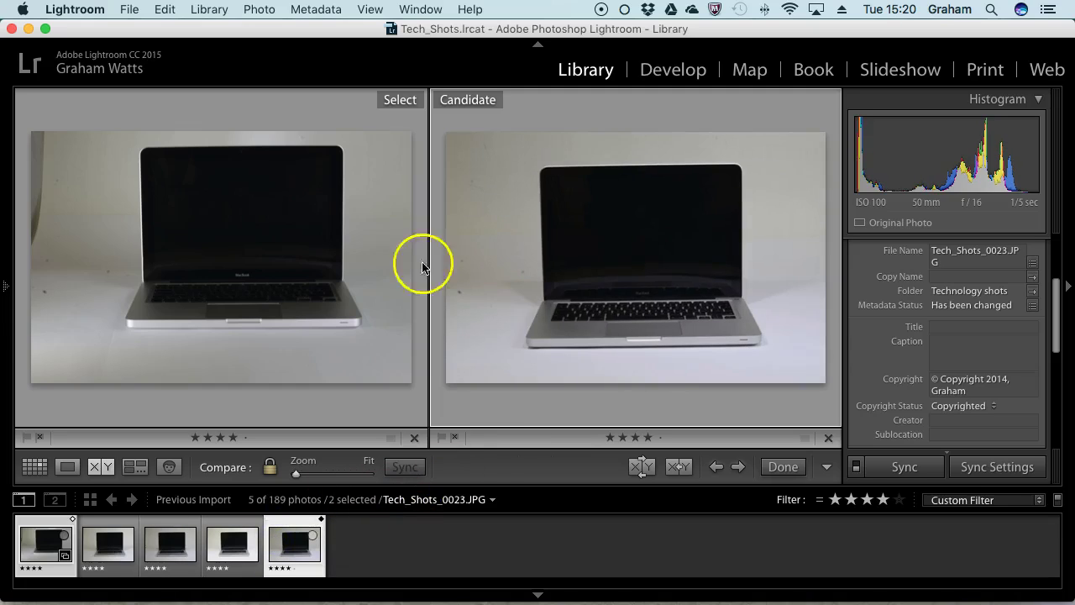
drag(676, 277, 410, 487)
click(300, 544)
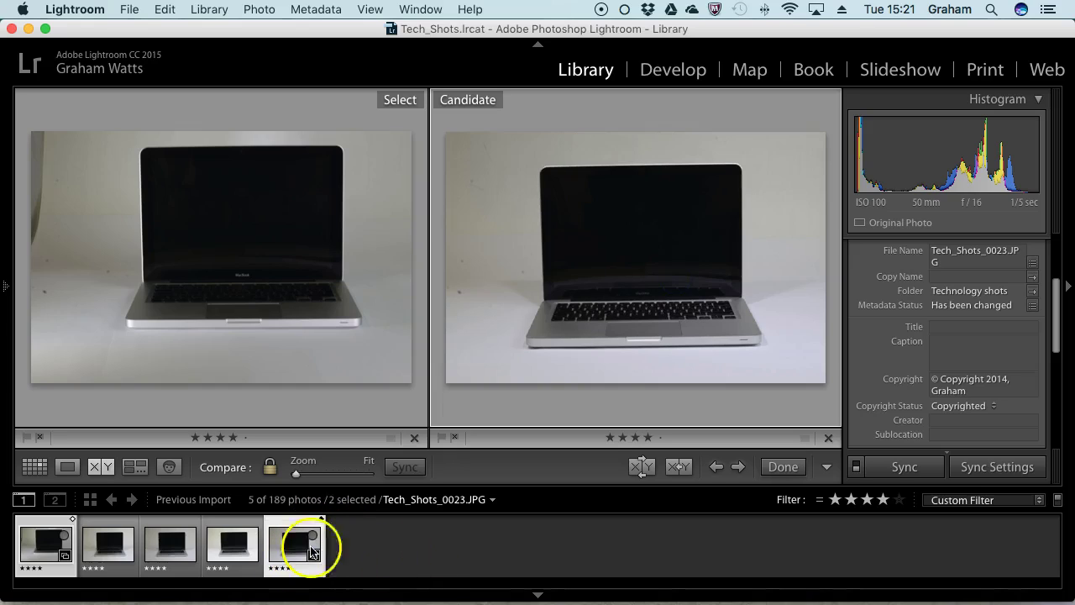
- Show the catalog and folders sidebar, make Smart Collections the photo source and collapse the Collections section
mouse_move(8, 314)
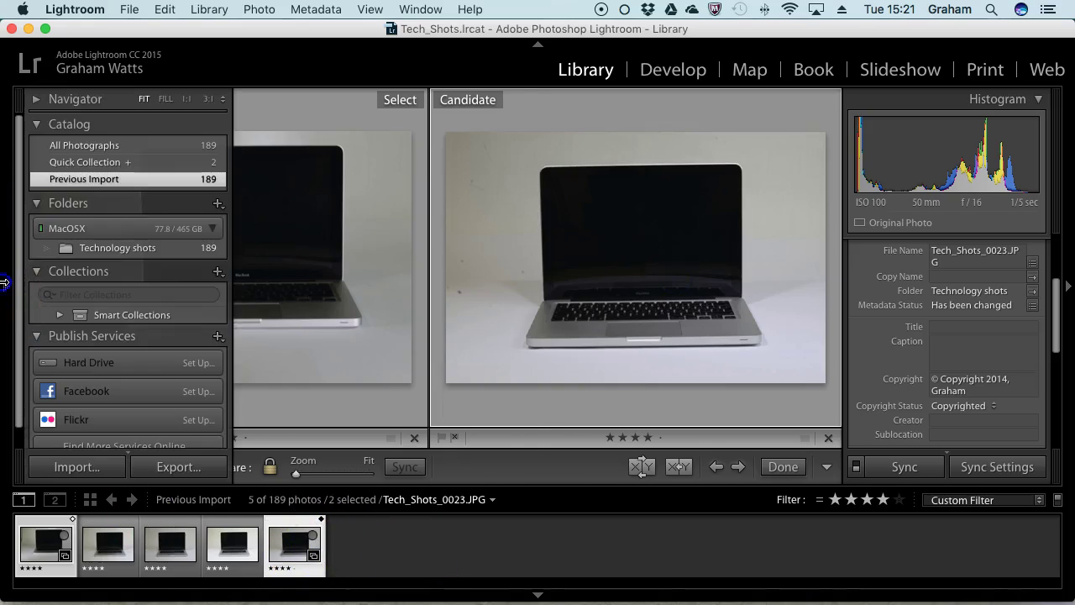
click(4, 283)
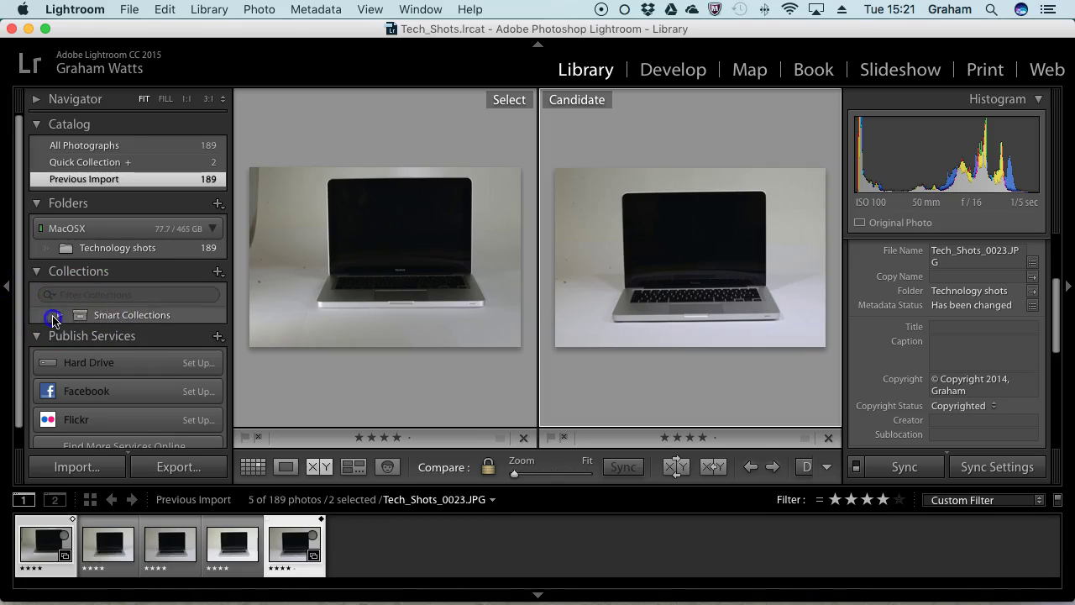
click(53, 318)
click(58, 316)
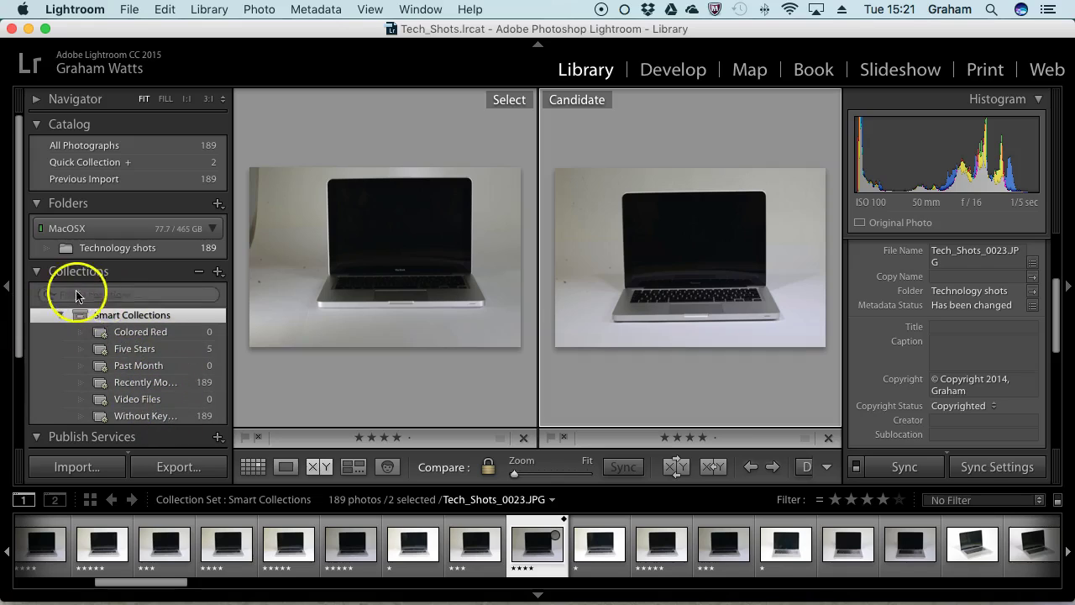
click(34, 272)
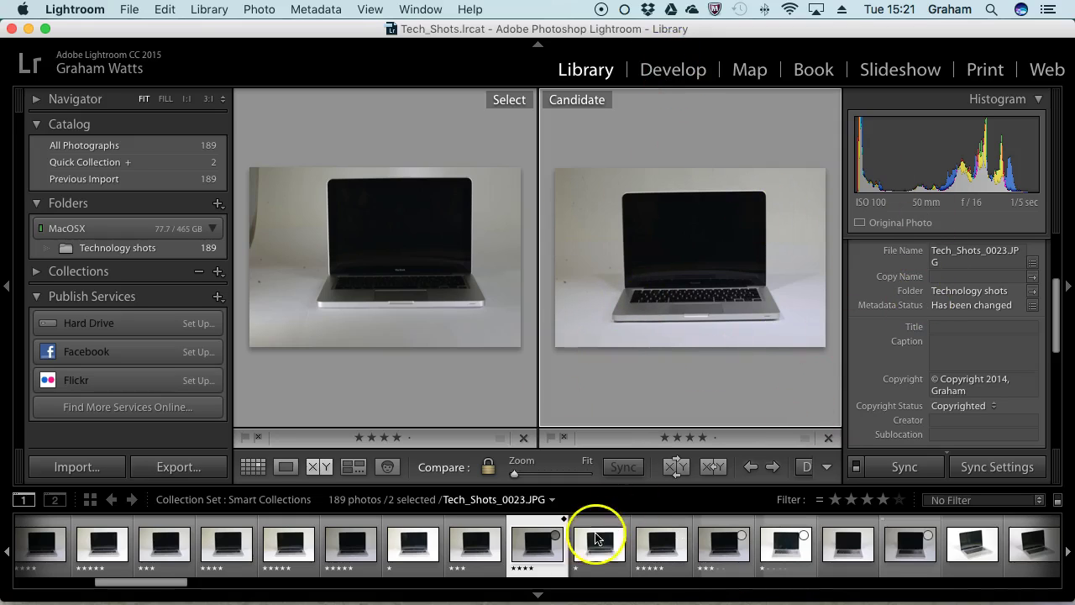
- Filter the filmstrip to 4-star photos again and lower the rating of Tech_Shots_0009 to 2 stars
click(884, 499)
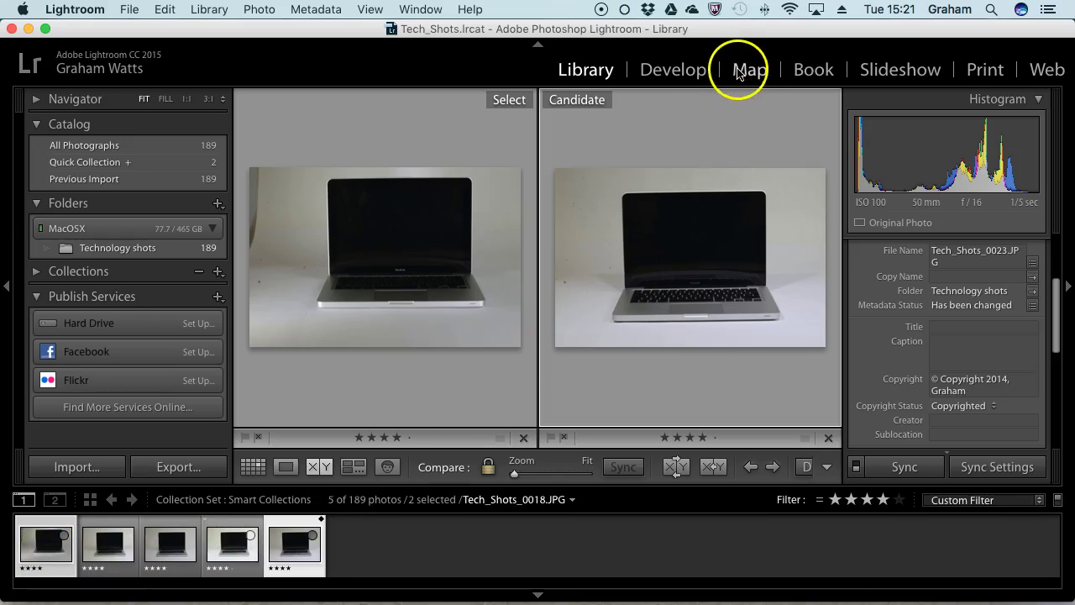
click(34, 550)
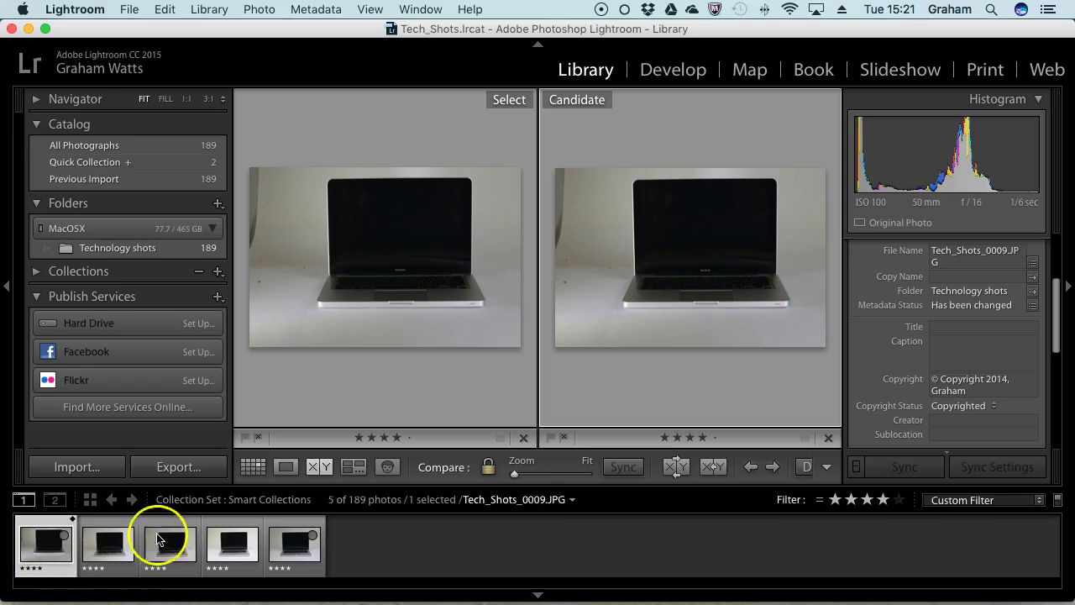
click(381, 438)
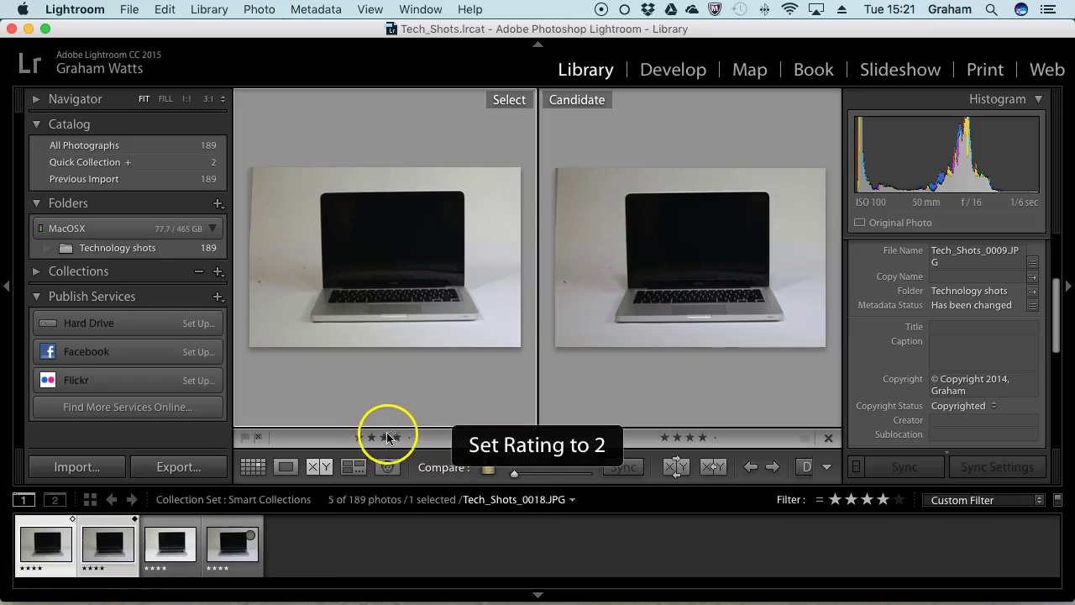
- Compare Tech_Shots_0023 as the selected photo with Tech_Shots_0018 as the candidate
click(252, 550)
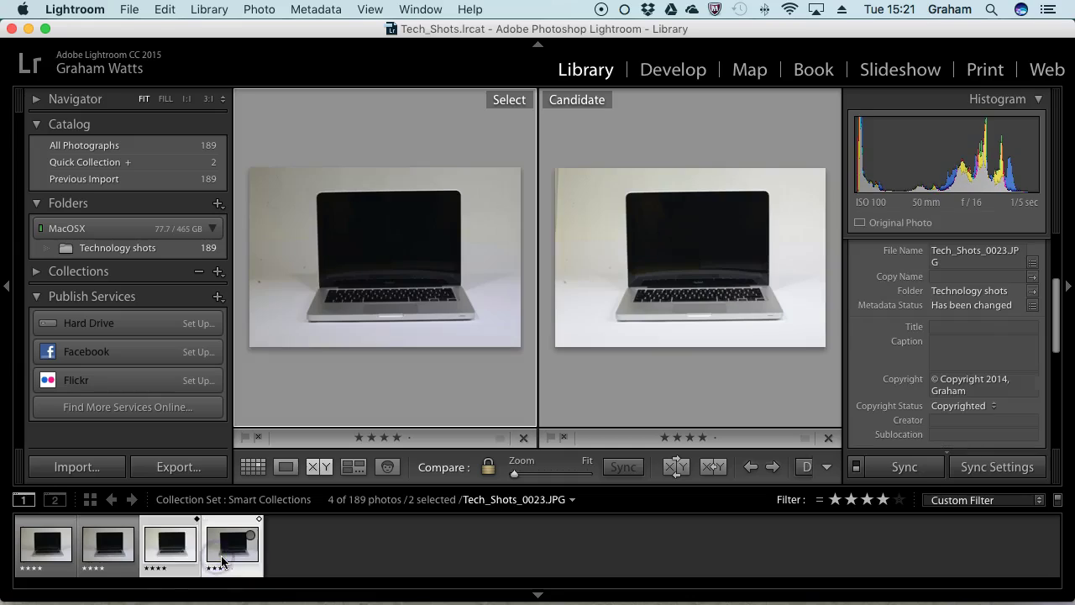
click(171, 555)
click(224, 554)
right_click(224, 555)
click(415, 557)
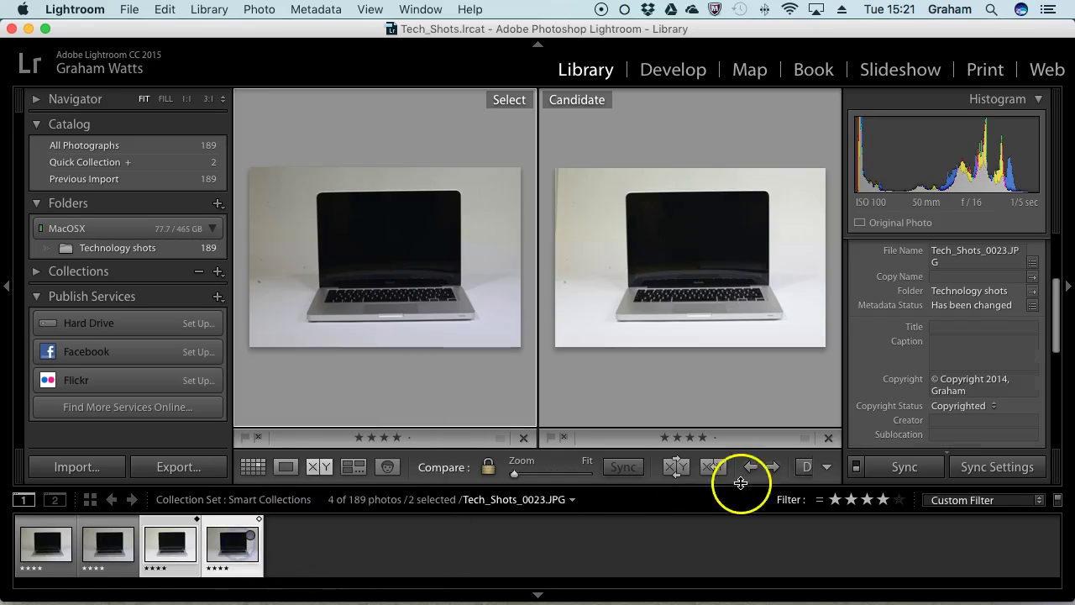
- Leave the comparison and view Tech_Shots_0018 on its own in Loupe view
click(319, 467)
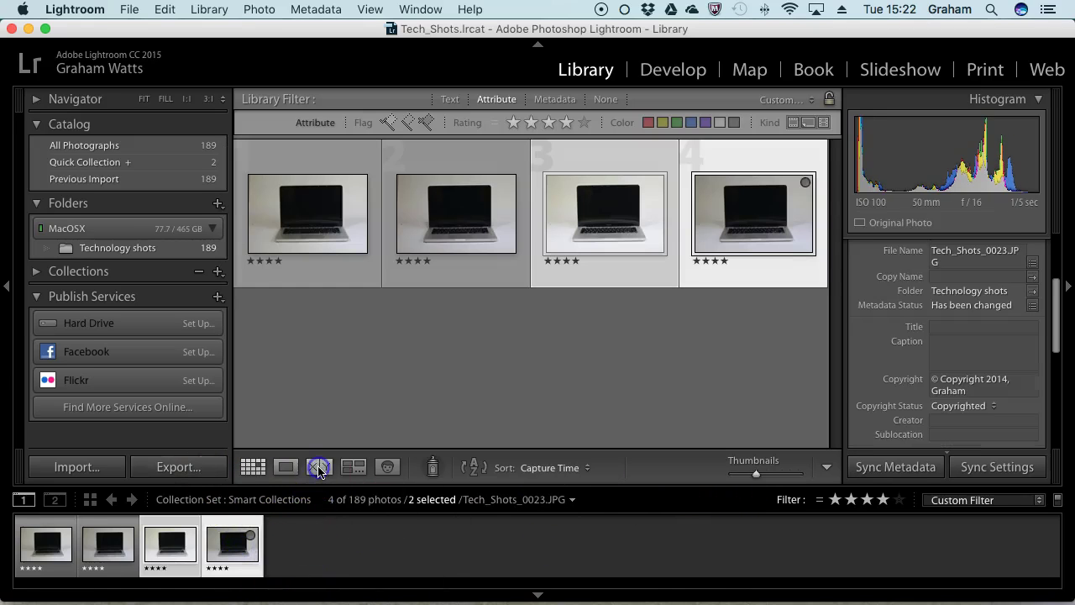
click(285, 468)
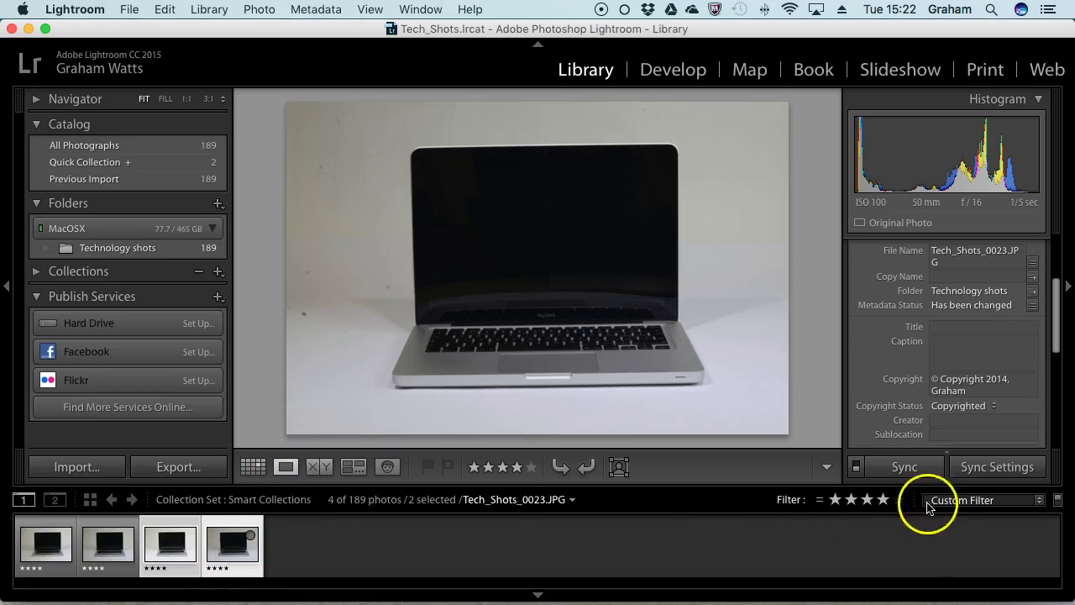
click(178, 548)
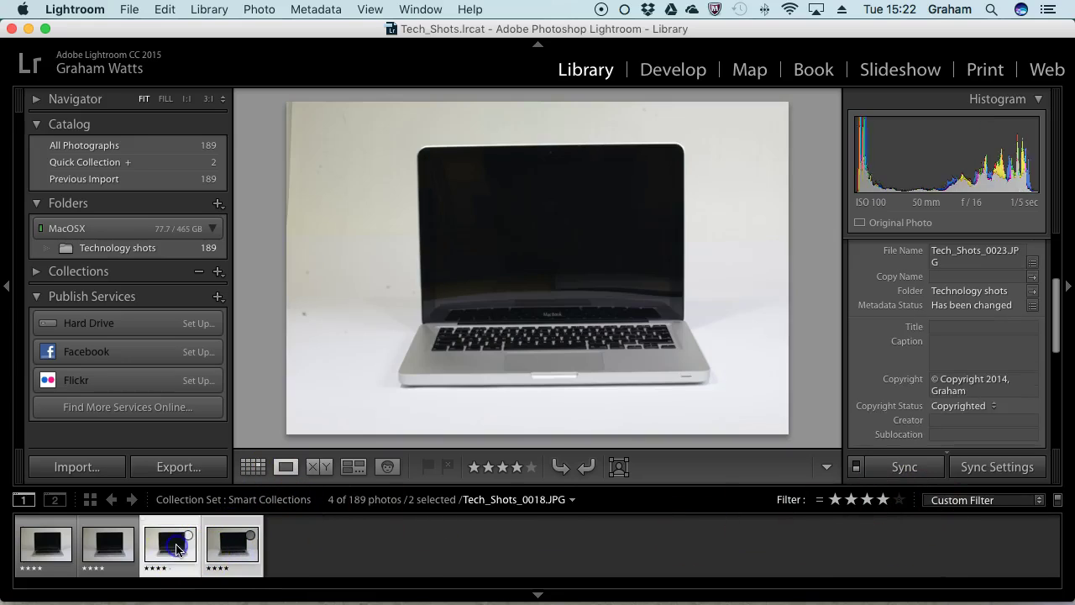
- Create virtual copies of the two selected laptop photos, Tech_Shots_0023 and Tech_Shots_0018
click(214, 550)
click(172, 548)
click(229, 550)
click(181, 553)
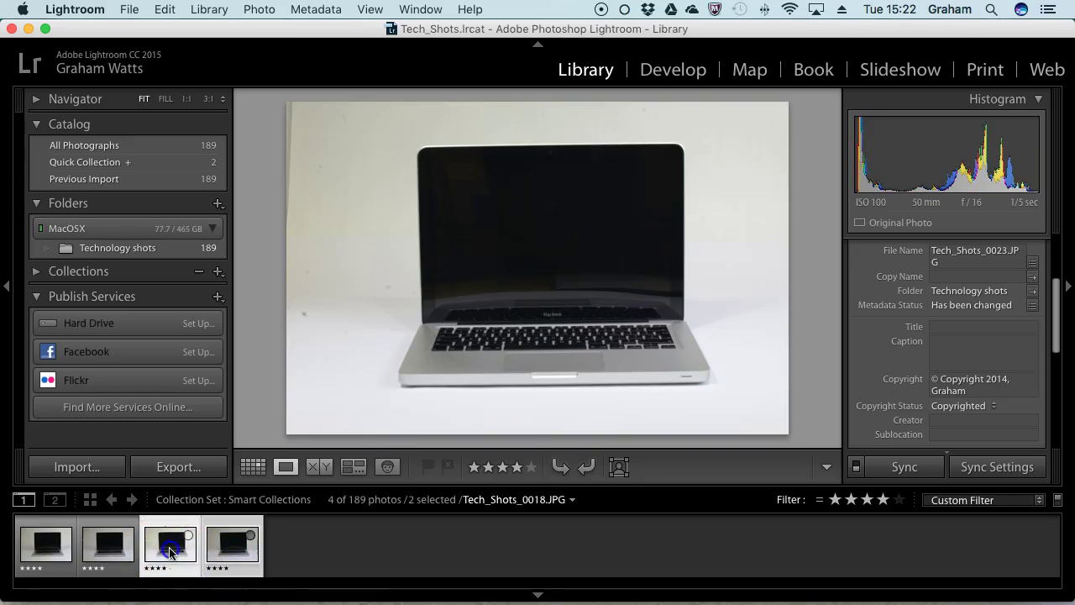
right_click(176, 552)
click(291, 382)
- Compare the originals with their copies and open the virtual copy of Tech_Shots_0023 in the Develop module
click(294, 532)
click(412, 546)
click(249, 555)
click(170, 548)
click(237, 544)
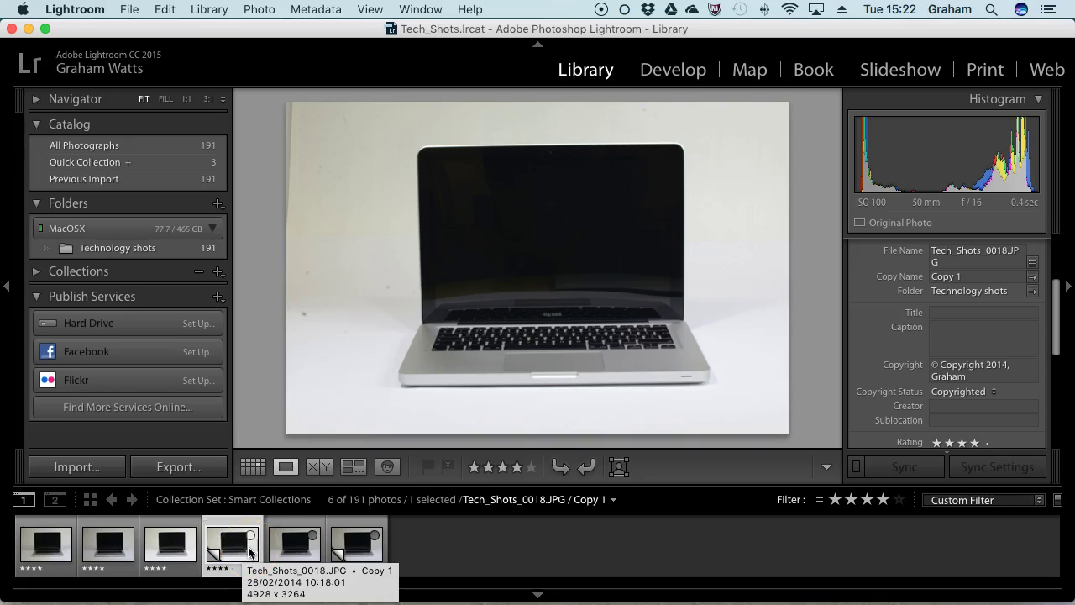
click(685, 76)
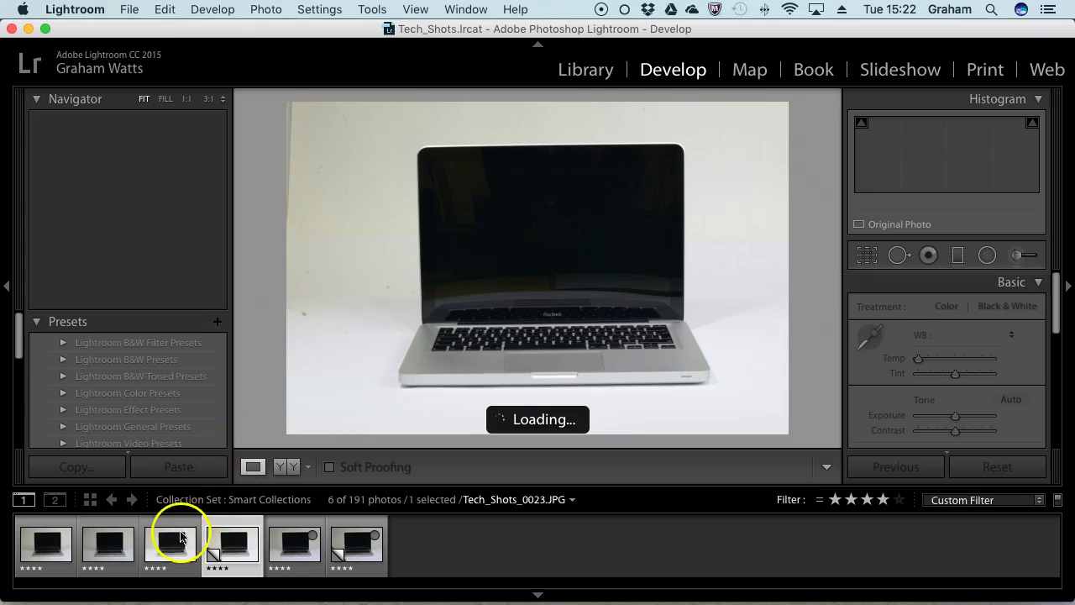
click(172, 547)
click(233, 543)
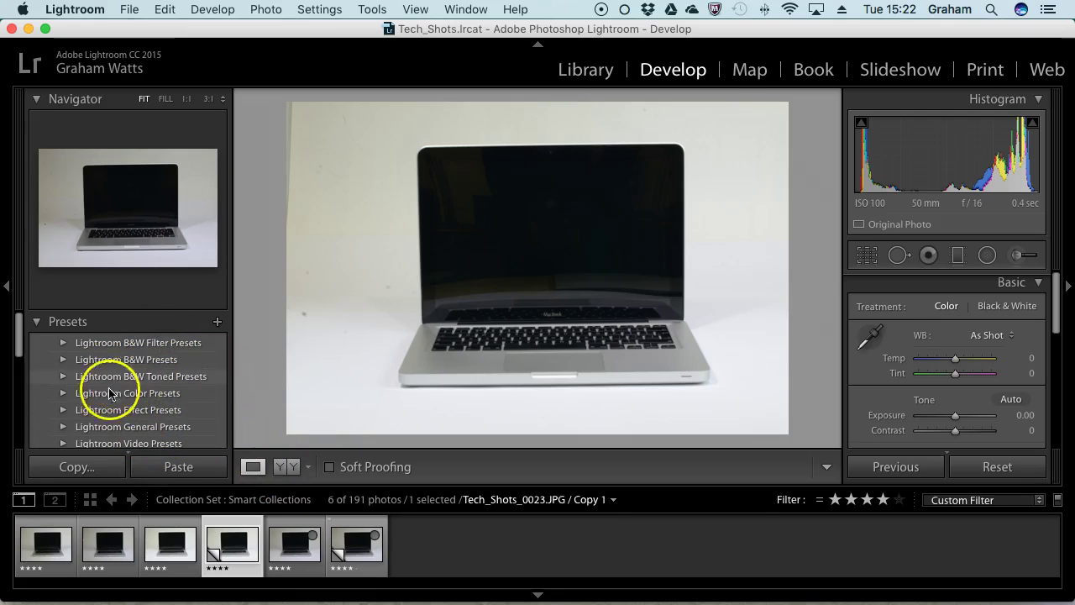
- Try the Aged Photo and Cold Tone color presets on the copy and undo both
click(63, 393)
click(124, 413)
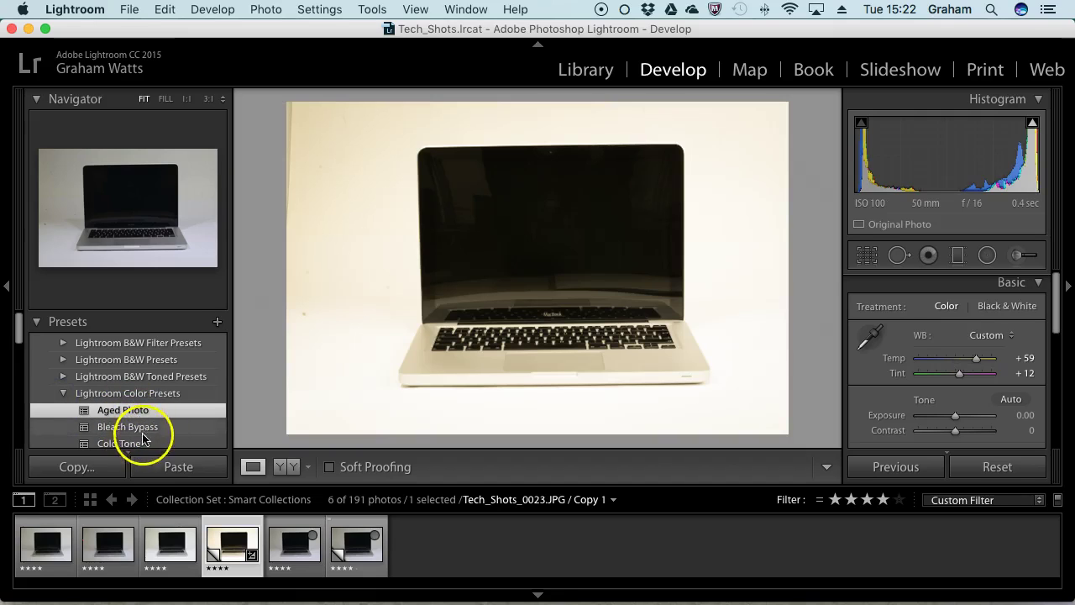
click(139, 442)
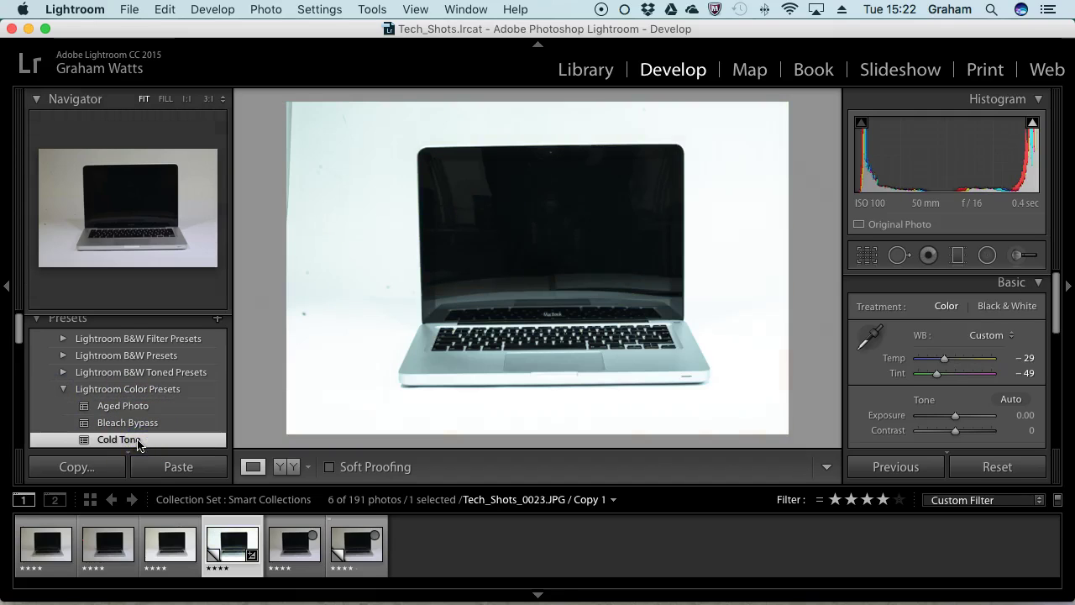
click(64, 389)
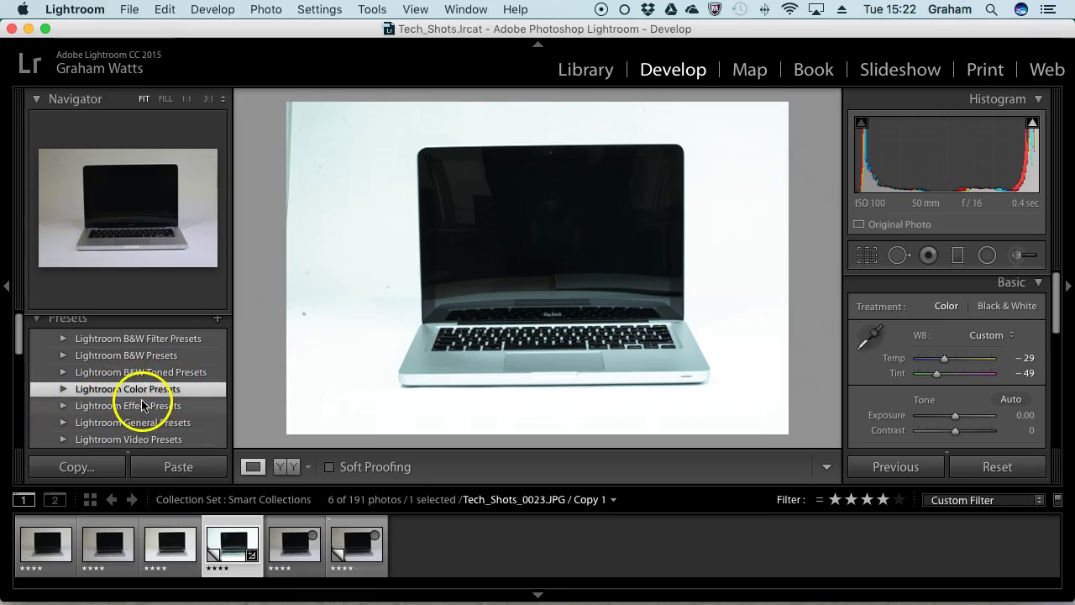
key(super+z)
key(super+z)
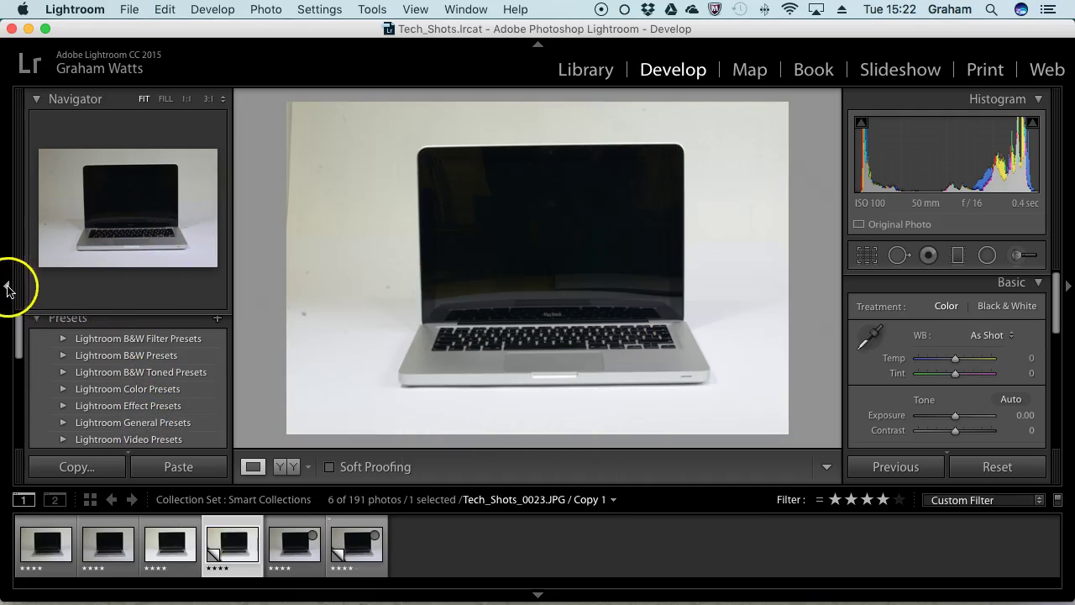
- Hide the Navigator and Presets side to enlarge the work area and inspect the laptop photo up close
click(7, 287)
click(7, 287)
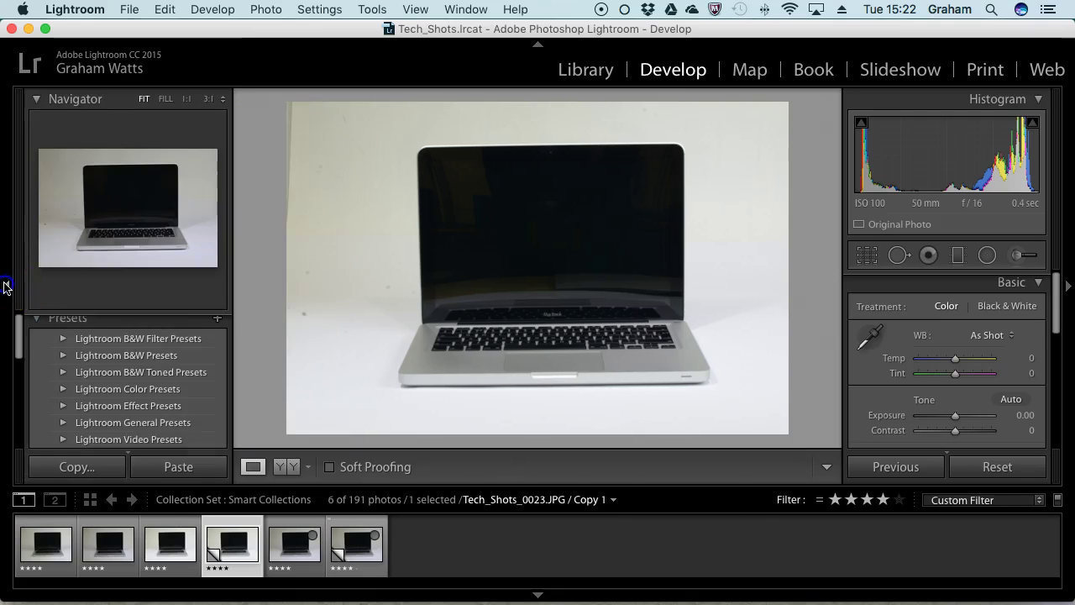
click(7, 287)
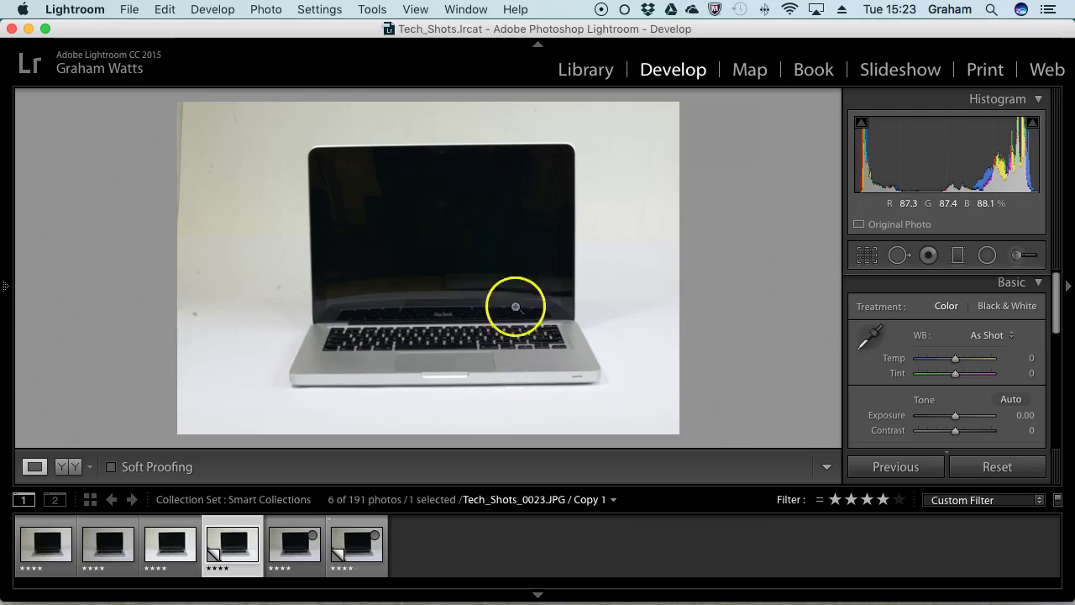
click(449, 307)
drag(555, 394, 591, 292)
click(591, 292)
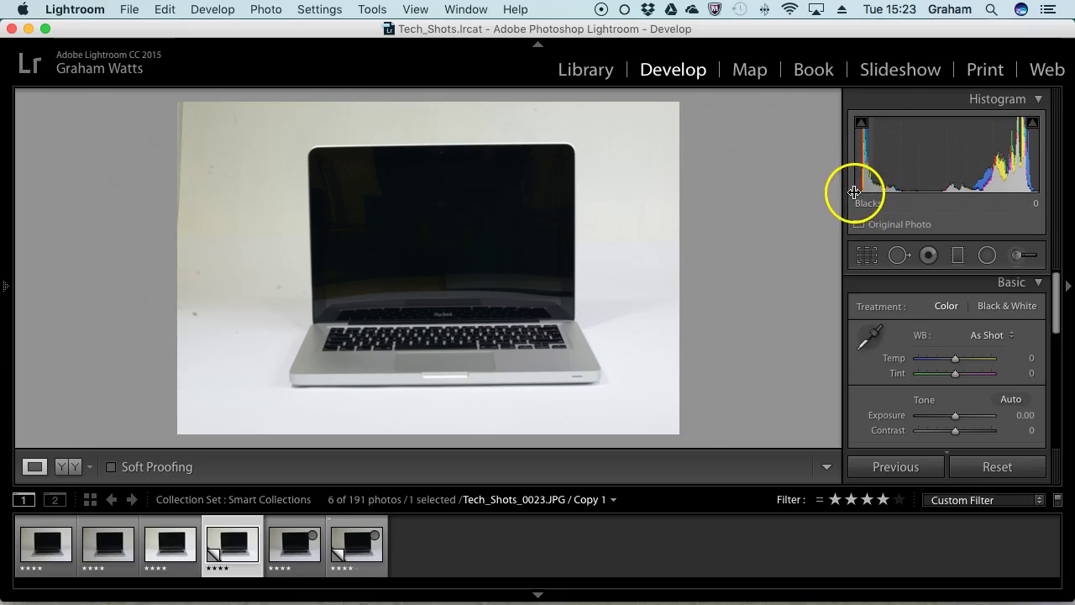
- Adjust the tonal ends directly in the histogram, setting Blacks to −19 and Whites to +35
drag(856, 191, 845, 190)
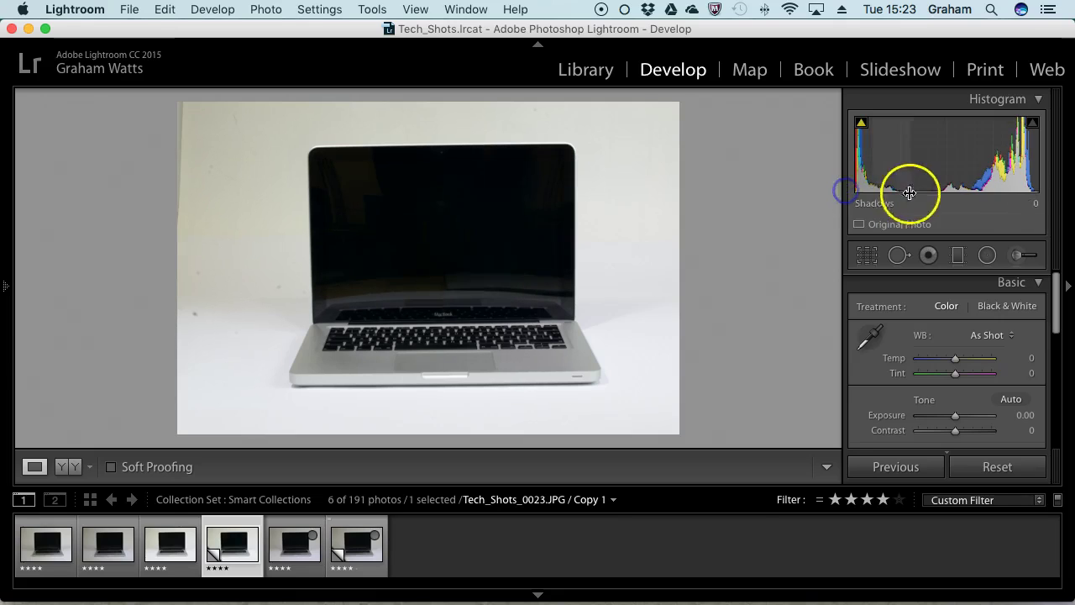
mouse_move(1041, 193)
mouse_down()
mouse_move(1071, 192)
mouse_move(1041, 192)
mouse_up()
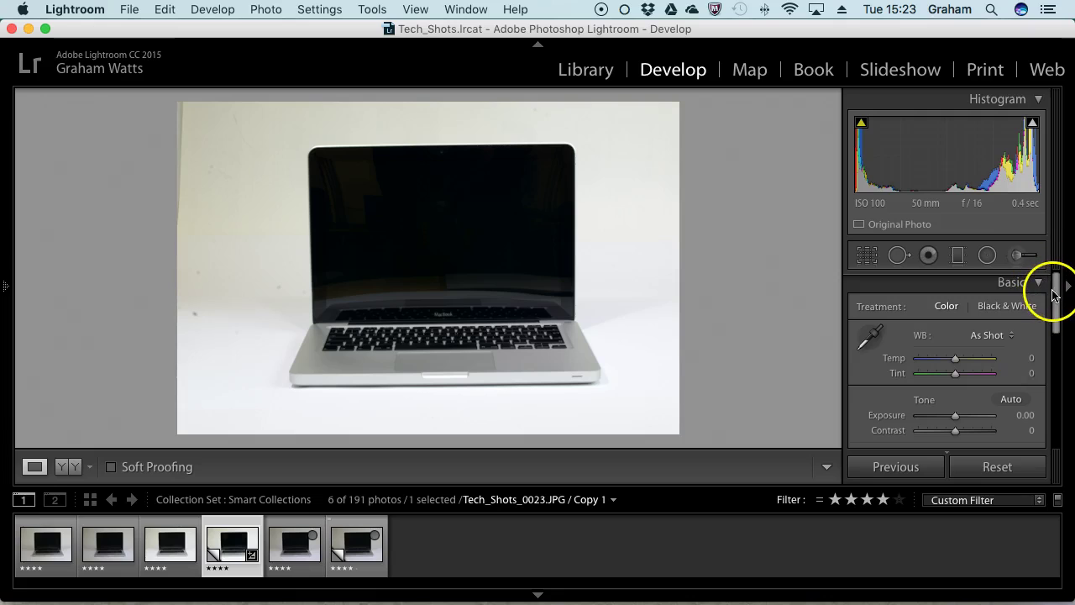
- Compare the photo before and after the edit, side by side and split, and examine the keyboard area up close
click(72, 468)
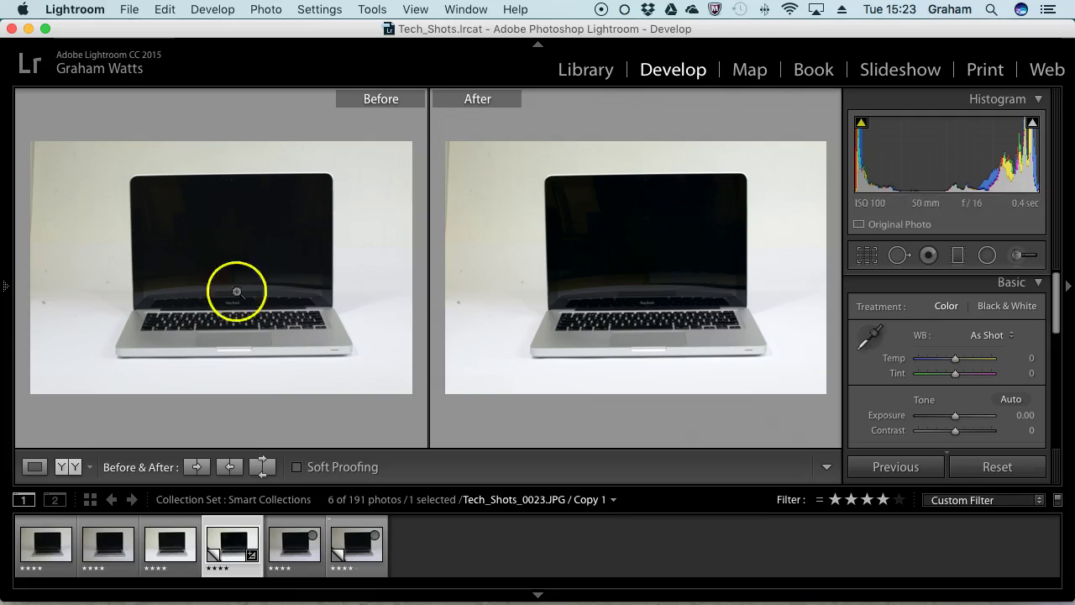
click(64, 468)
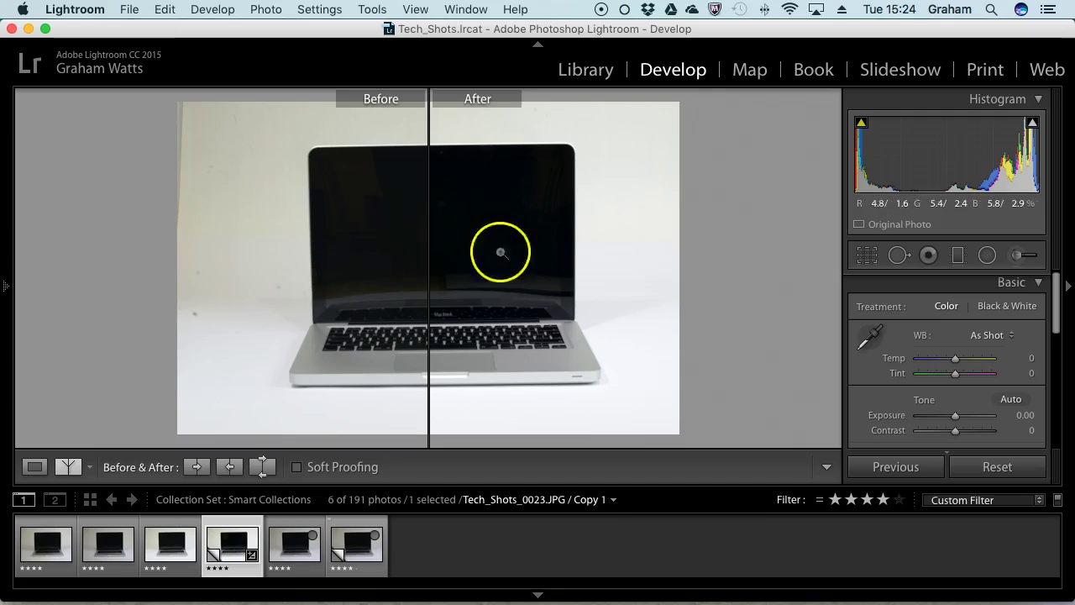
click(429, 308)
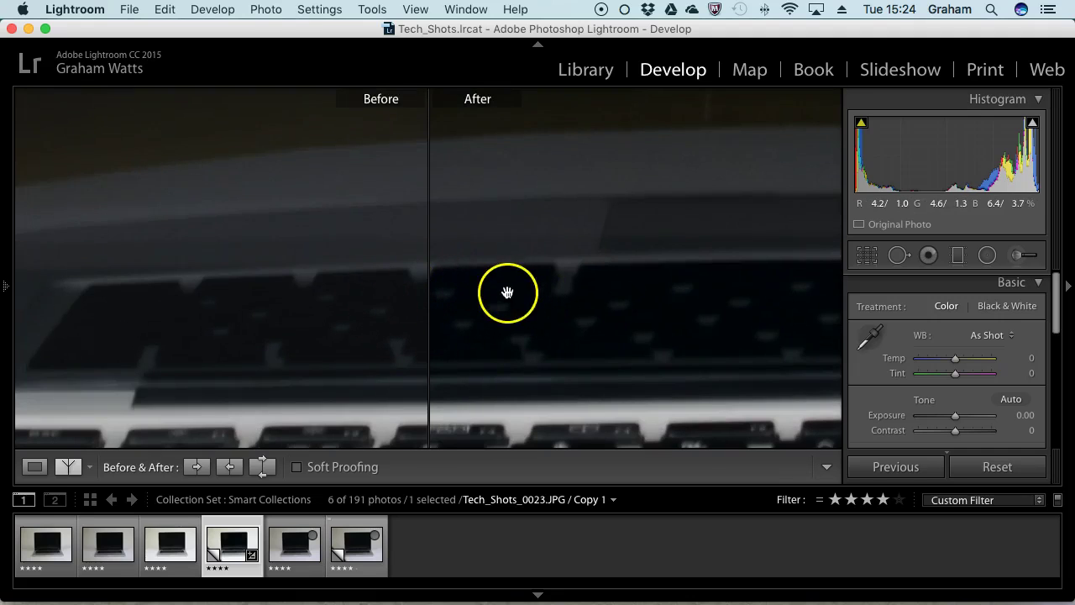
click(521, 319)
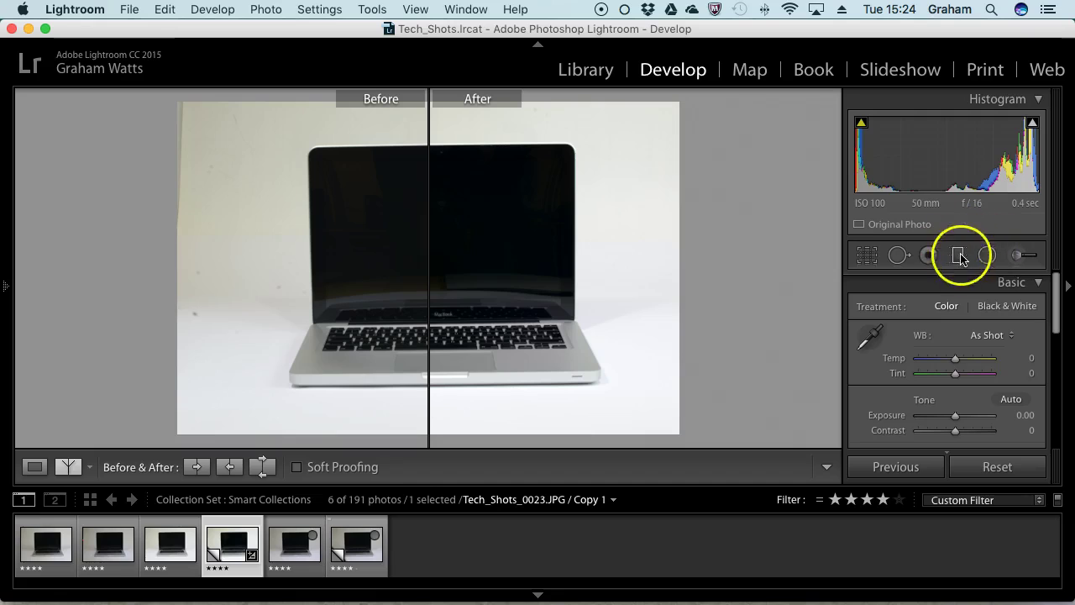
- Collapse the histogram and straighten the photo with Crop & Straighten to an angle of 0.67
drag(1058, 305, 1059, 302)
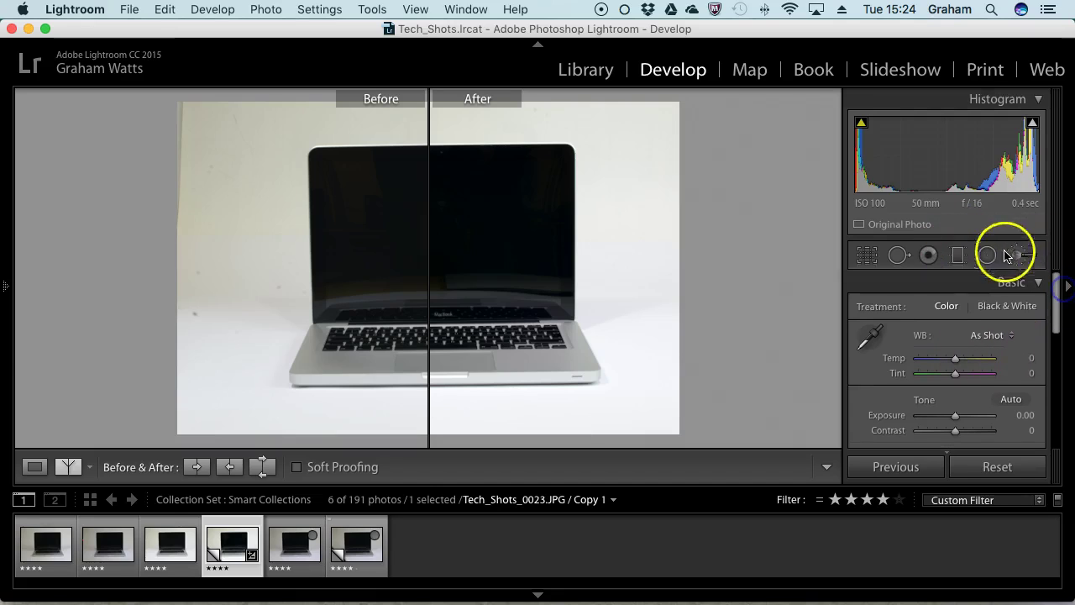
click(1039, 100)
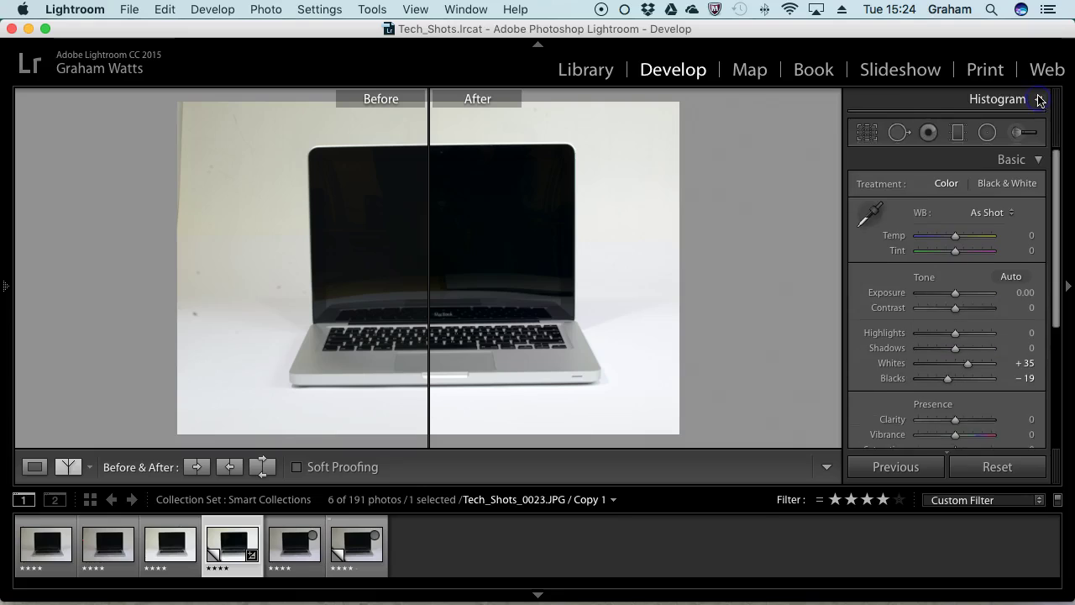
click(866, 133)
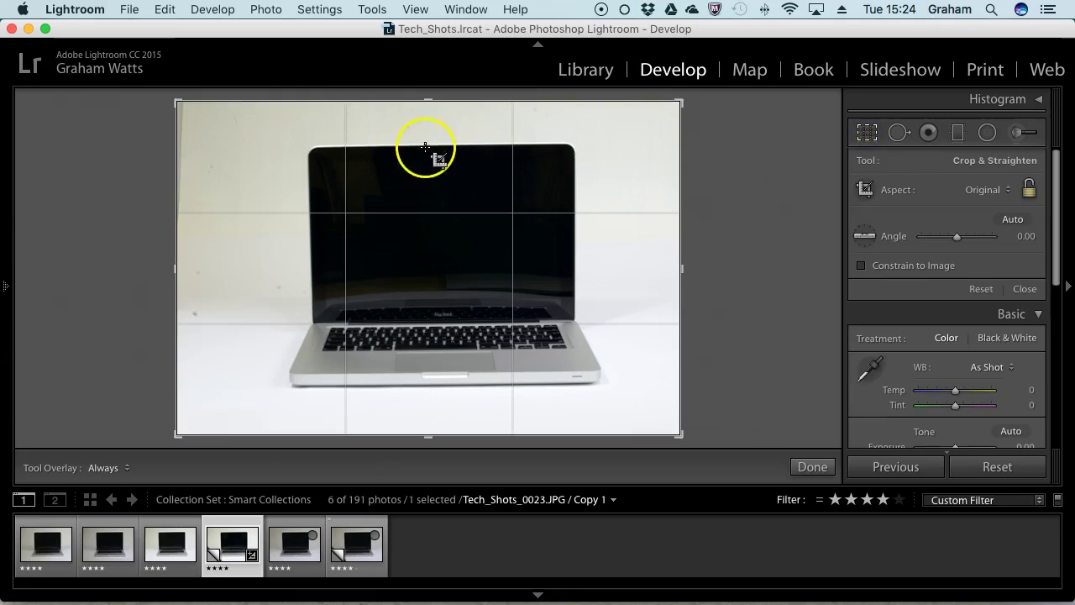
drag(713, 282, 721, 286)
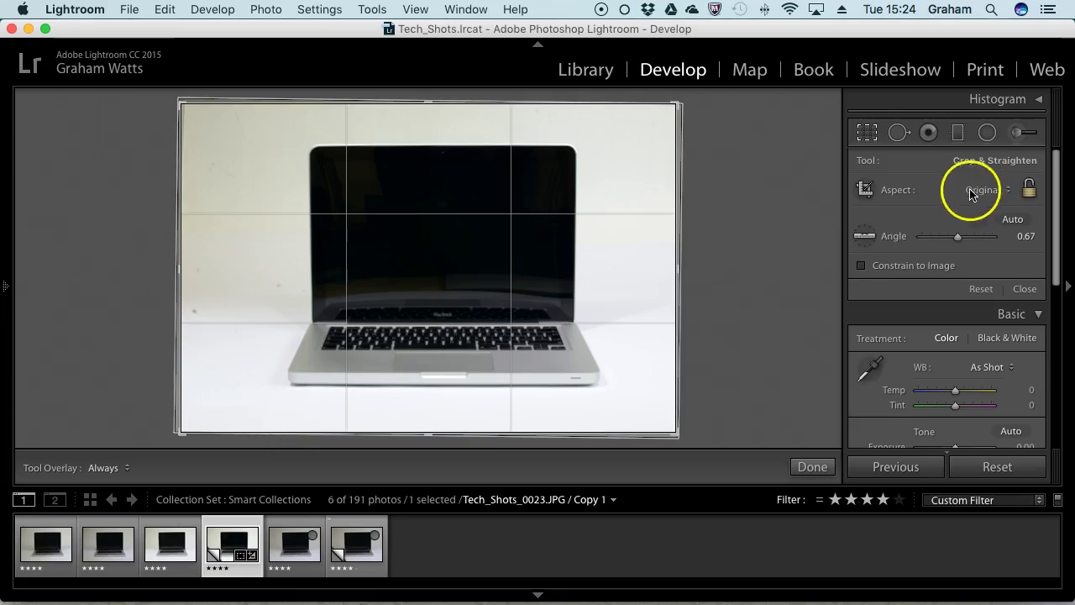
click(865, 132)
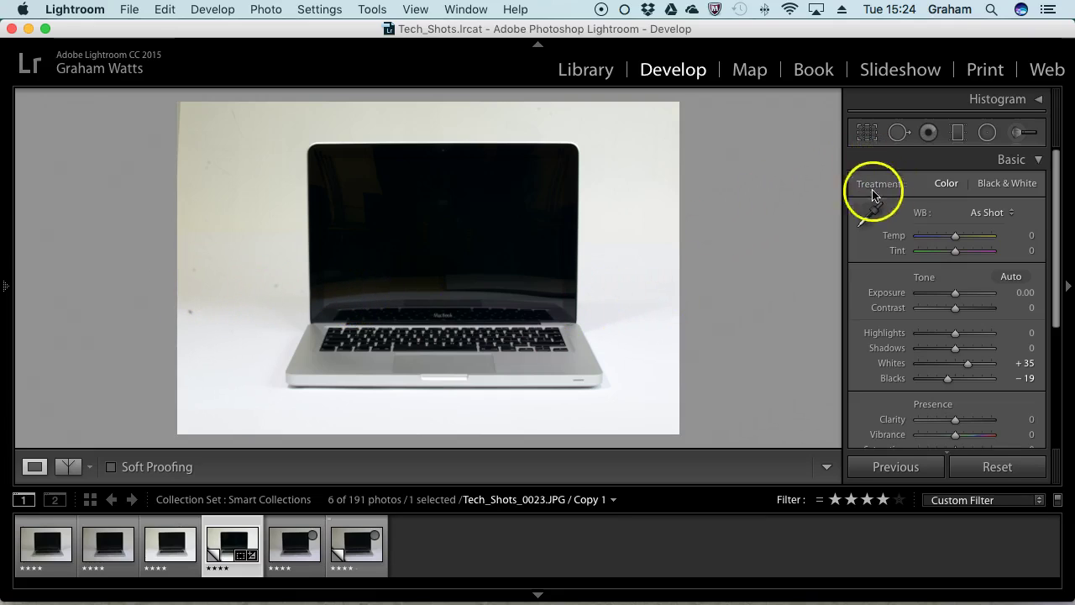
- Heal the dust marks on the backdrop beside the laptop with Spot Removal, using a Heal brush of size 28
click(900, 132)
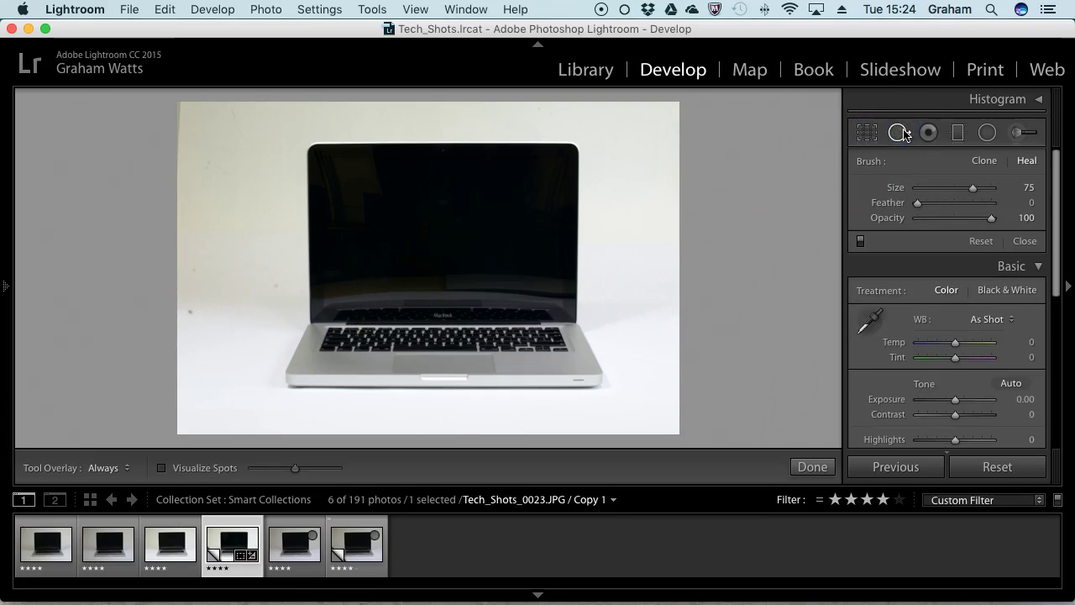
drag(974, 192, 922, 190)
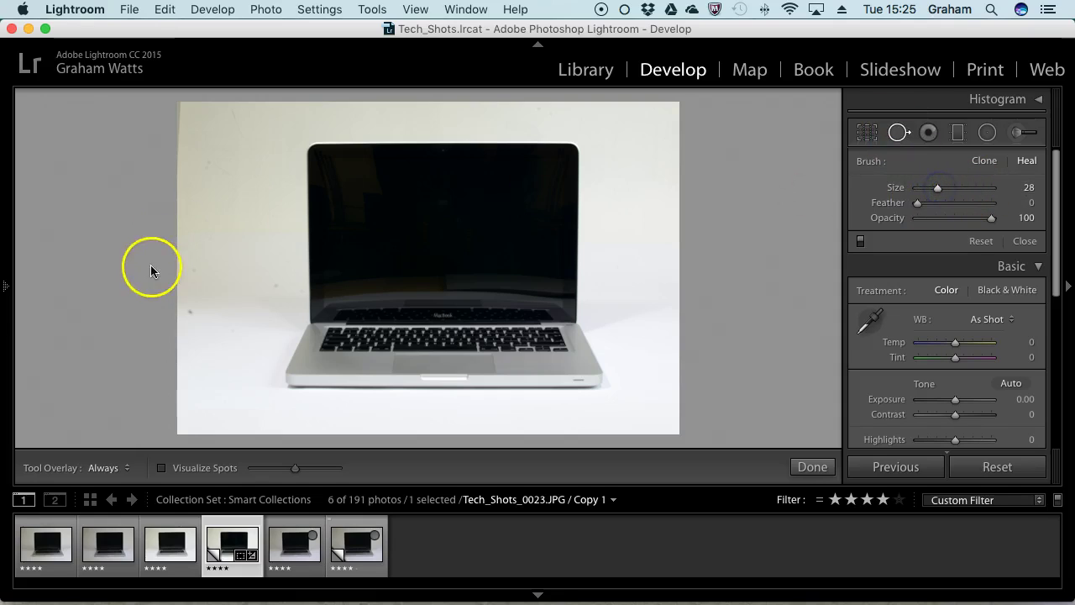
click(191, 313)
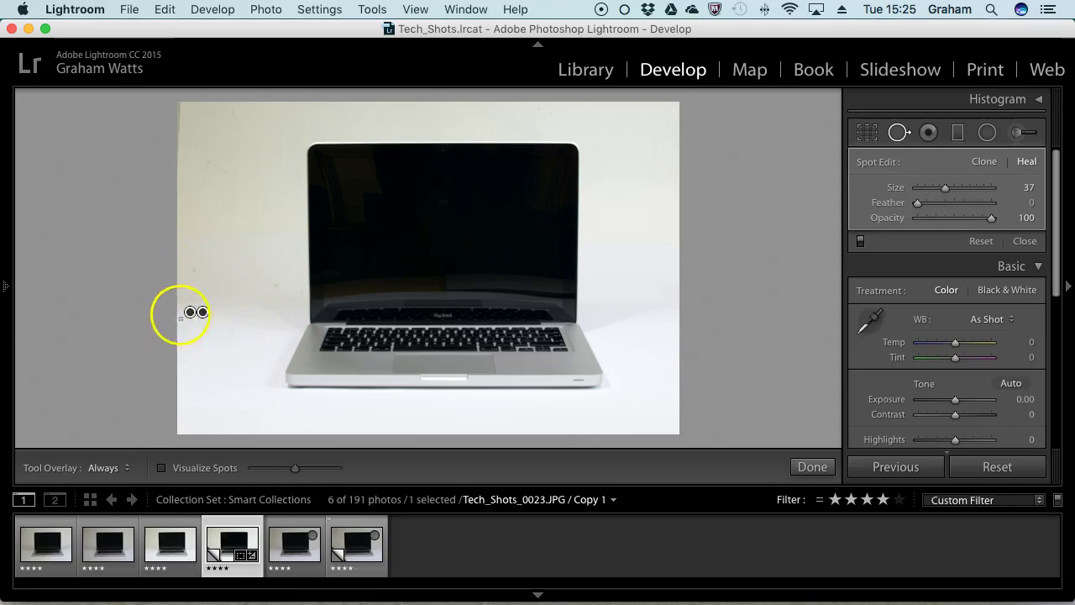
click(193, 272)
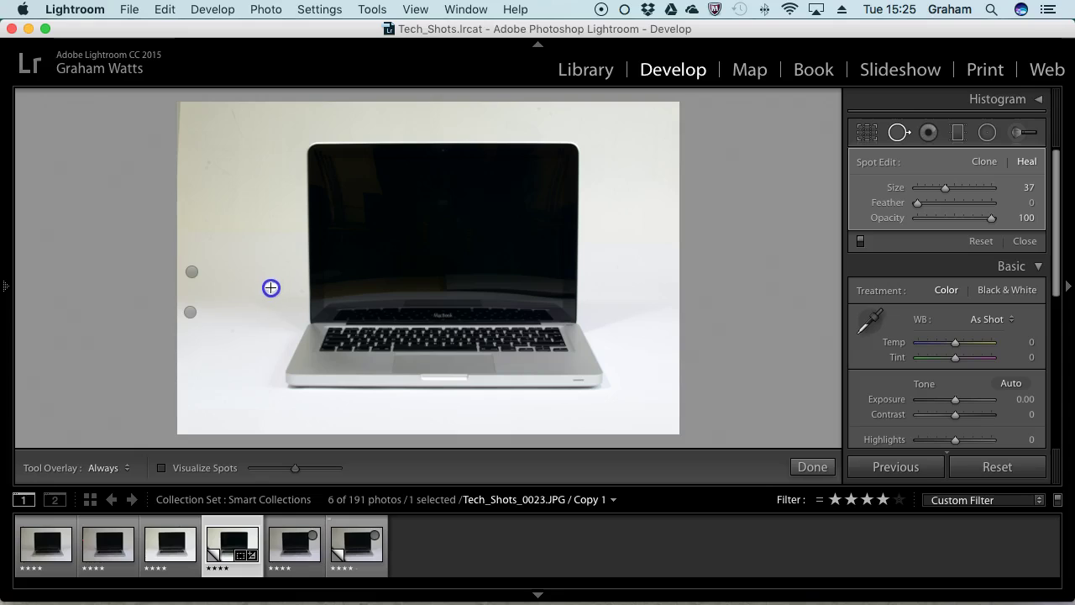
drag(275, 287, 274, 285)
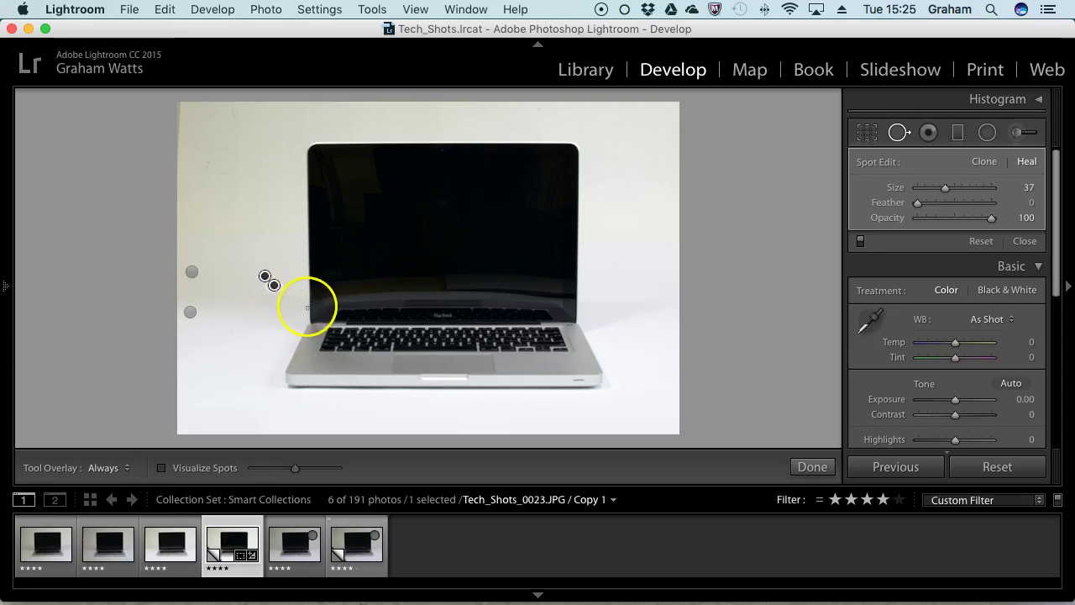
click(301, 291)
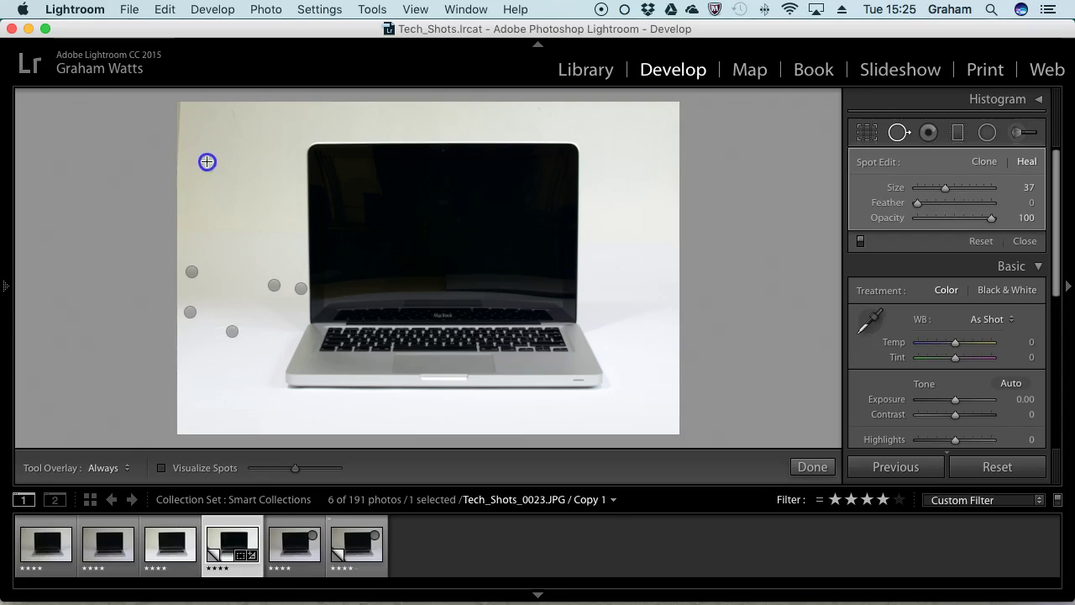
mouse_move(203, 160)
mouse_down()
mouse_move(233, 172)
mouse_move(230, 110)
mouse_up()
mouse_move(249, 148)
mouse_down()
mouse_move(211, 164)
mouse_move(231, 178)
mouse_up()
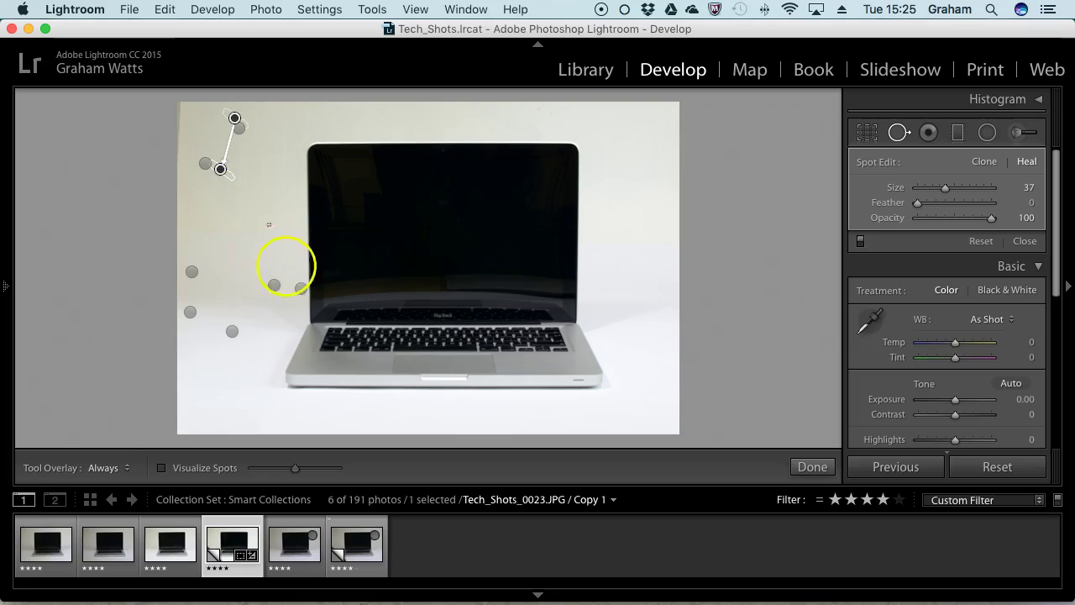
click(207, 235)
drag(209, 236, 203, 221)
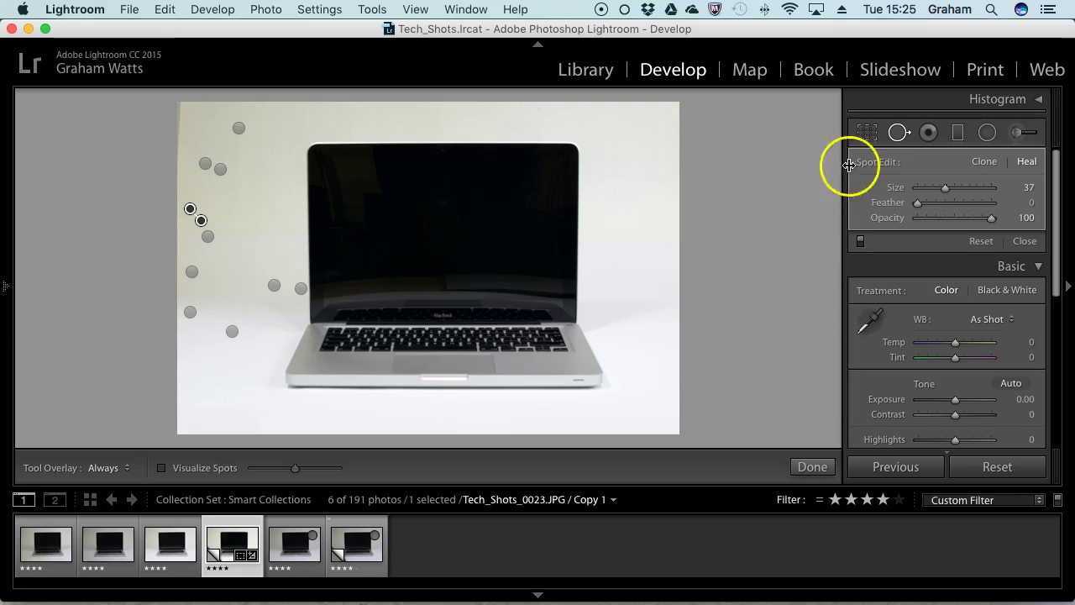
- Revisit the crop settings and the healed spot lowest on the backdrop, and leave Spot Removal
click(865, 134)
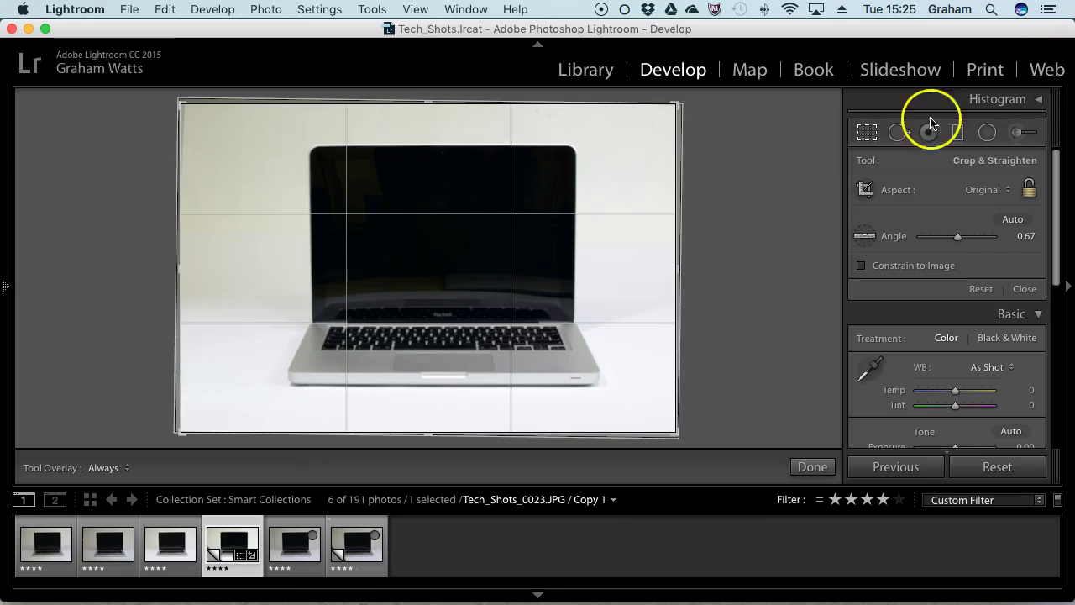
click(897, 132)
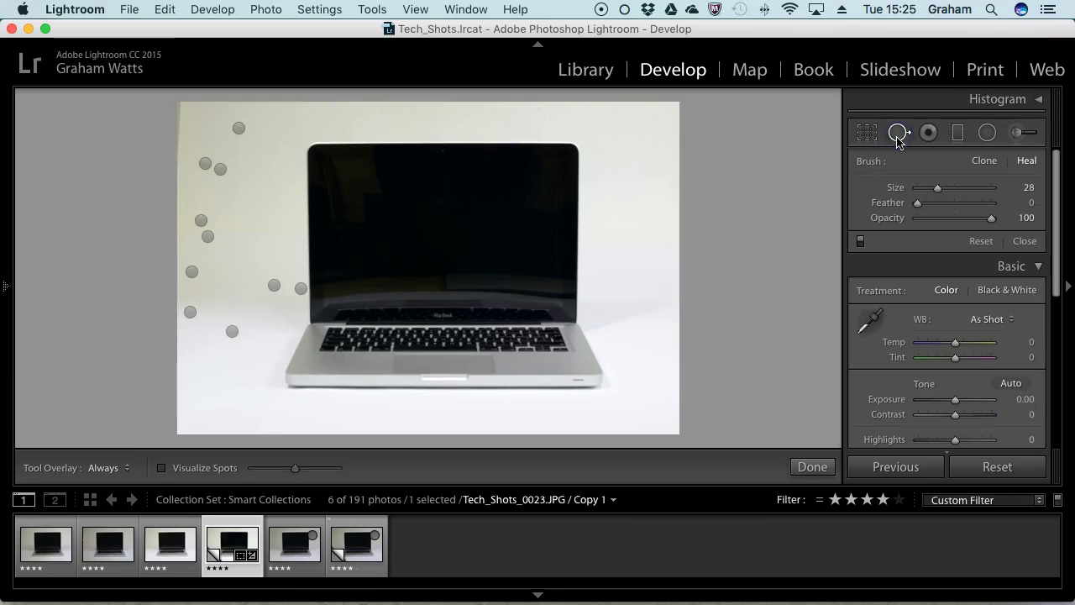
click(232, 334)
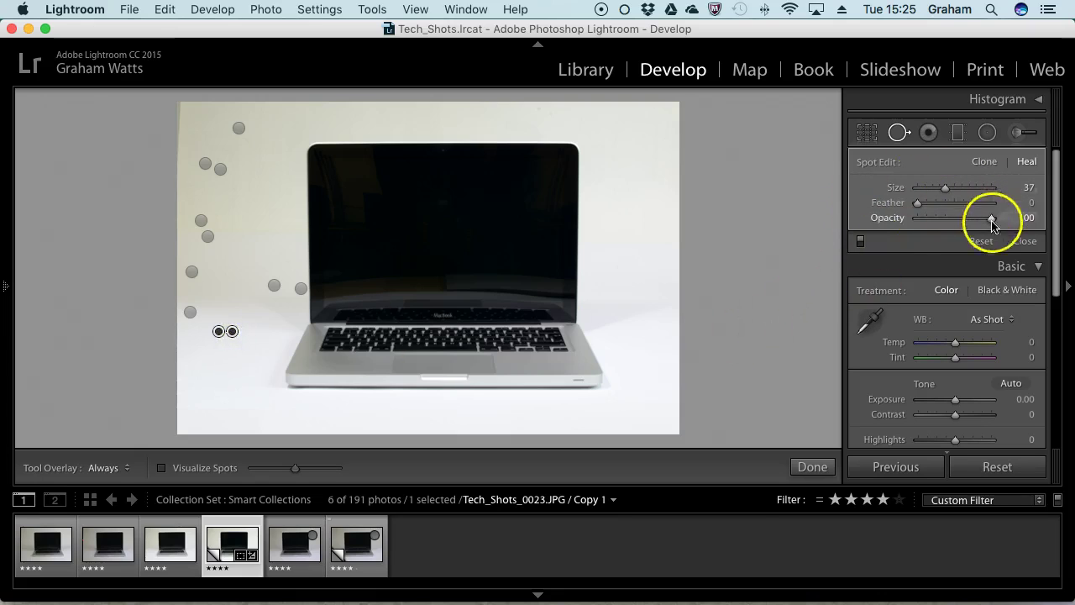
click(899, 134)
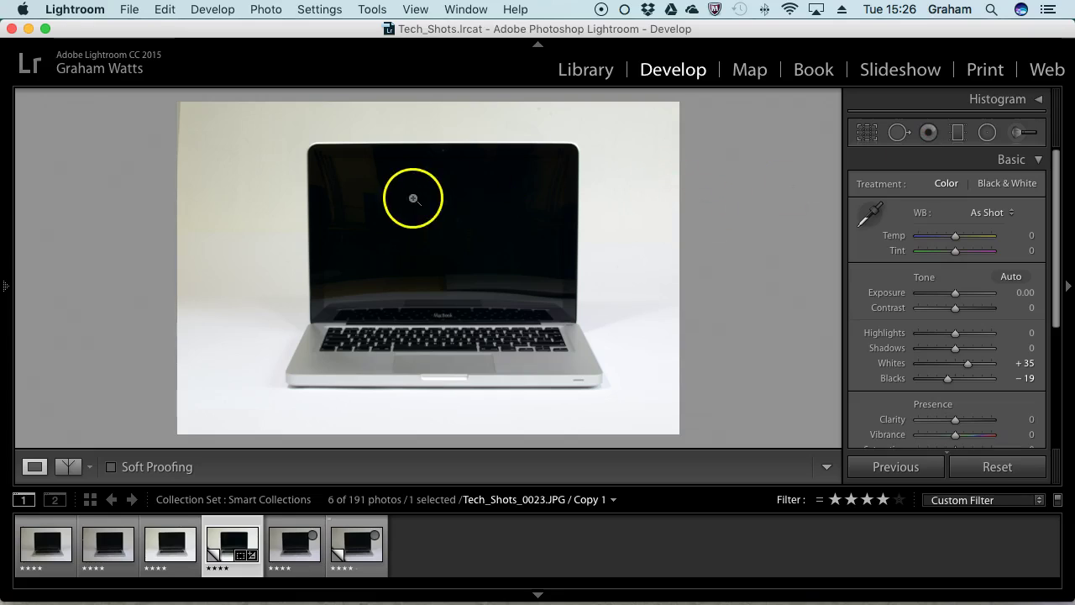
- Add a diagonal graduated filter across the photo from the upper-left backdrop, with Exposure 1.00 and Temp −20
click(958, 133)
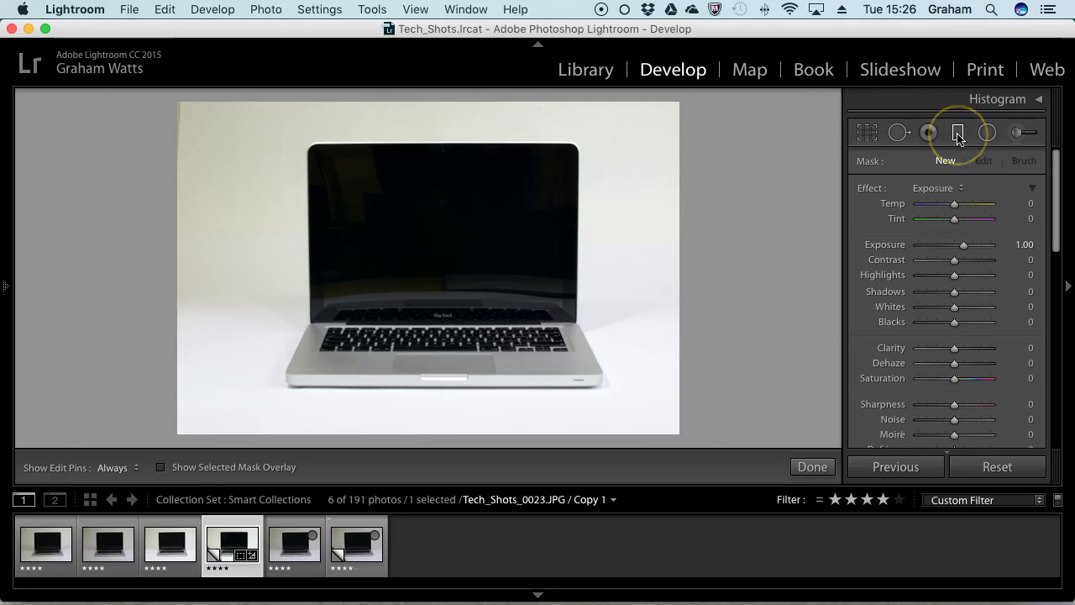
drag(214, 126, 297, 412)
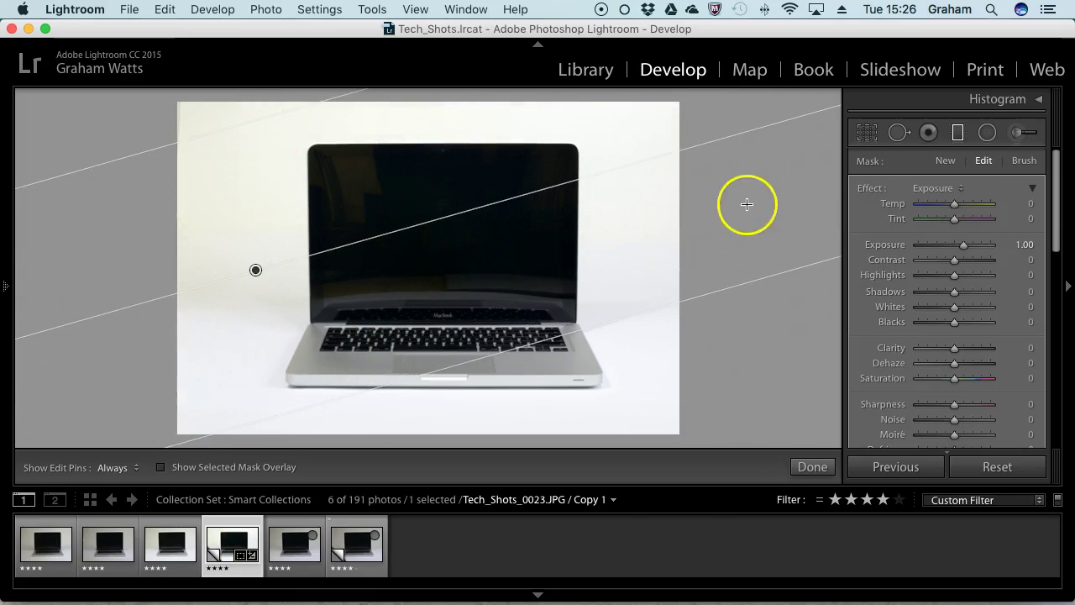
drag(957, 207, 951, 204)
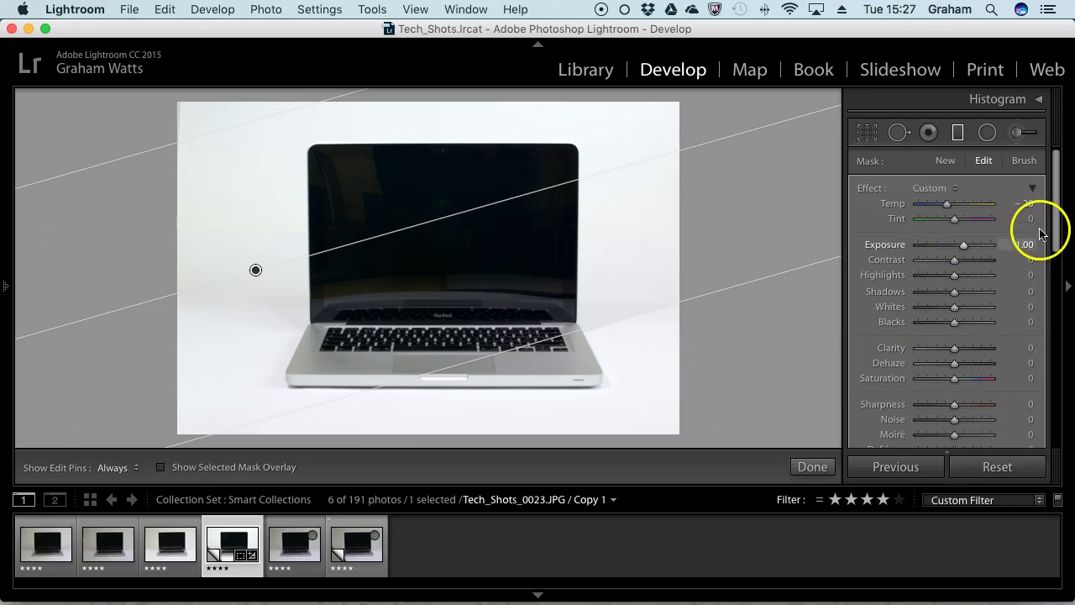
mouse_move(1051, 223)
mouse_down()
mouse_move(1061, 269)
mouse_move(1061, 220)
mouse_up()
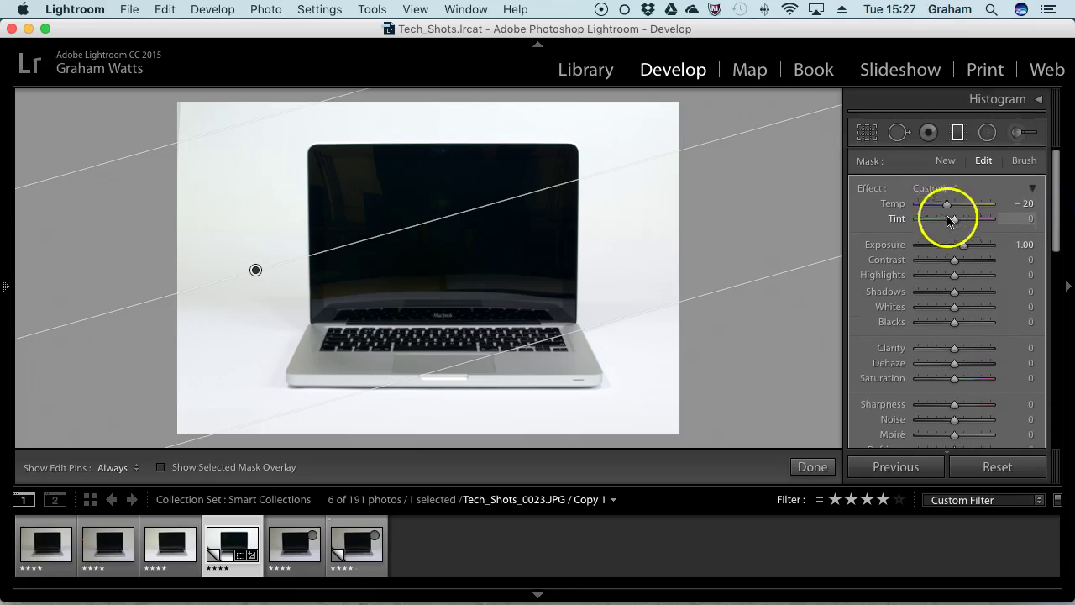
- Add a circular radial filter over the laptop screen's upper-left corner, cool its temperature and invert the mask
click(989, 134)
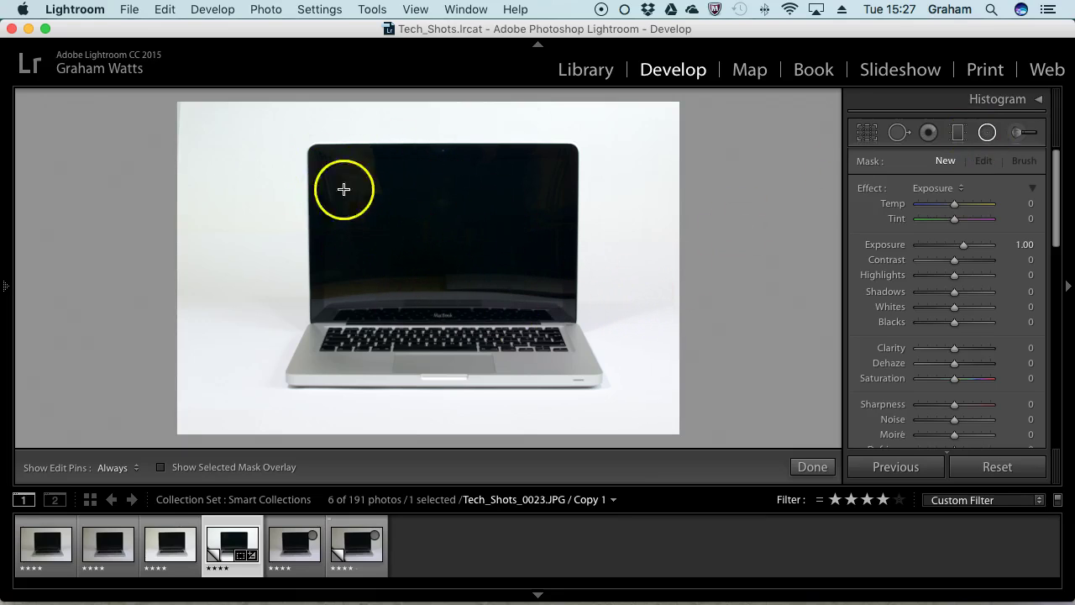
mouse_move(348, 175)
mouse_down()
mouse_move(366, 213)
mouse_move(406, 236)
mouse_up()
mouse_move(953, 205)
mouse_down()
mouse_move(903, 207)
mouse_move(986, 207)
mouse_move(906, 205)
mouse_move(952, 207)
mouse_up()
scroll(966, 327, down, 5)
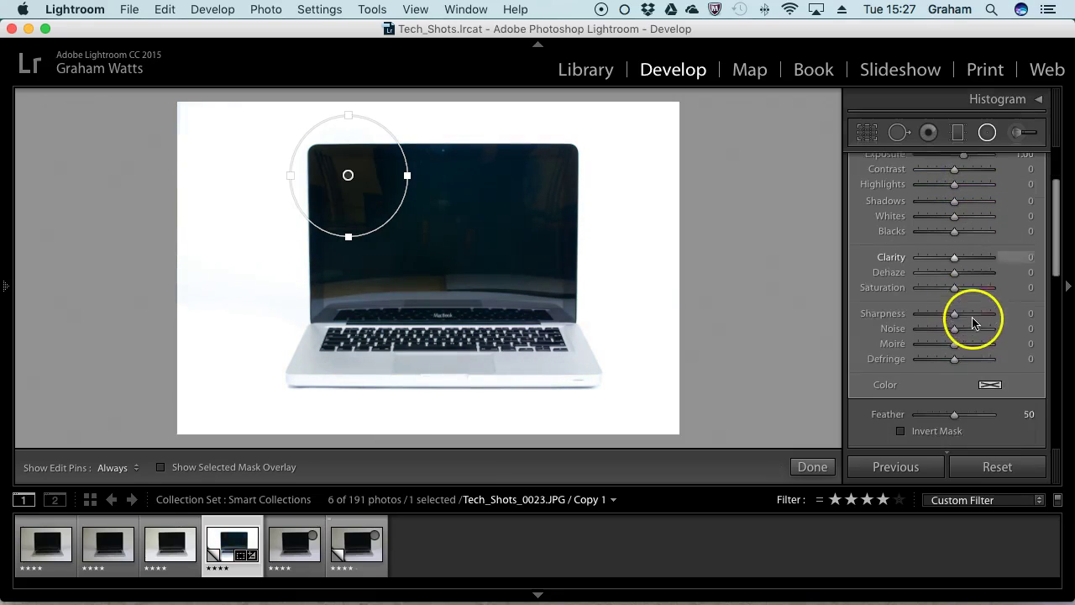
click(901, 425)
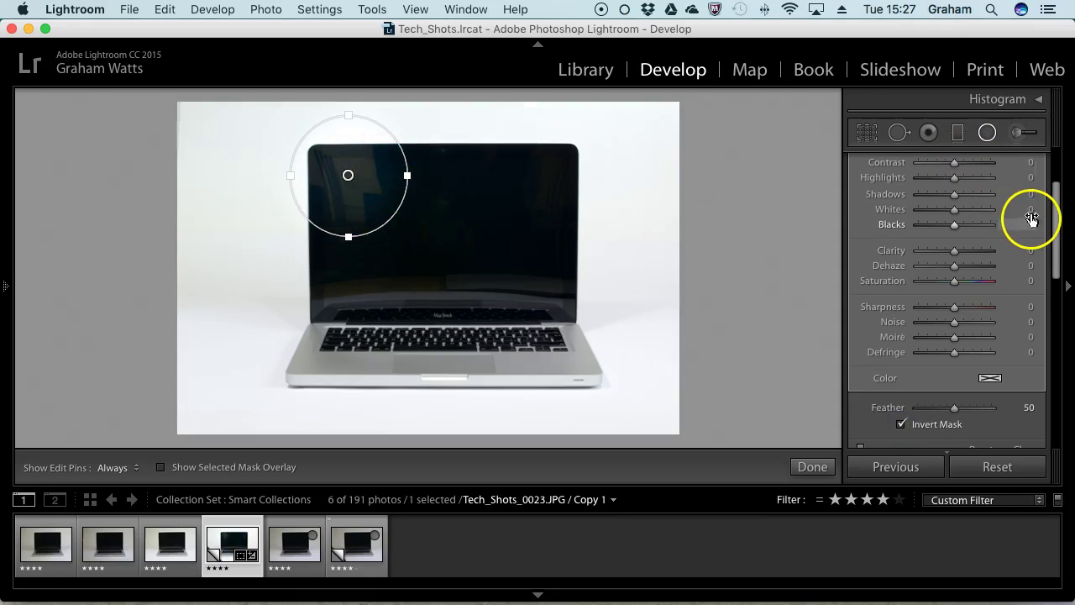
- Set the radial filter to Temp −7, Tint 33, Exposure −0.03 and Shadows −27
scroll(1031, 218, up, 4)
drag(950, 212, 954, 210)
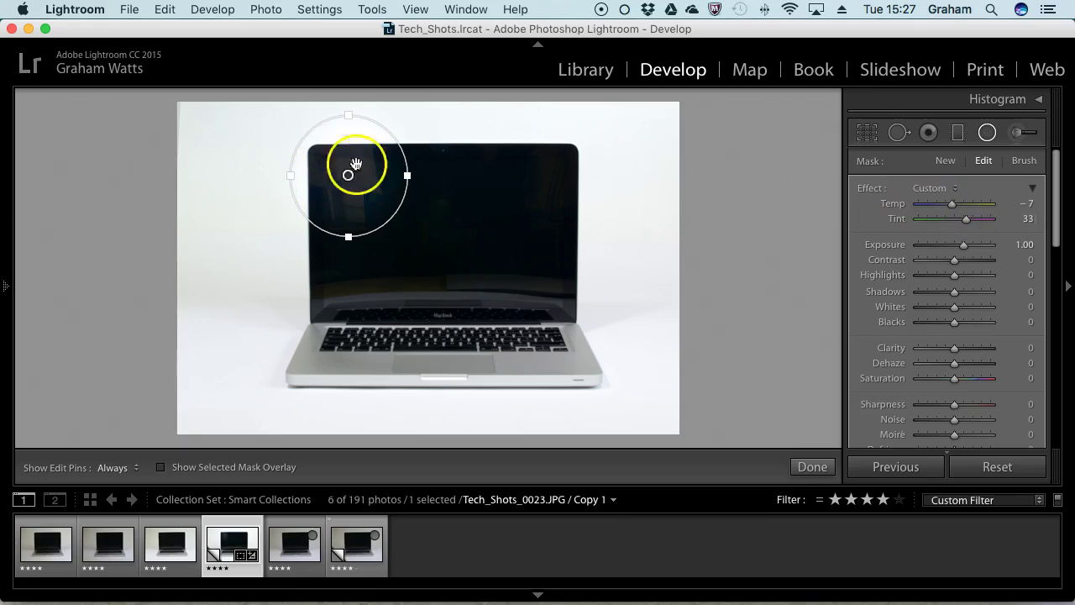
mouse_move(963, 245)
mouse_down()
mouse_move(943, 249)
mouse_move(954, 249)
mouse_up()
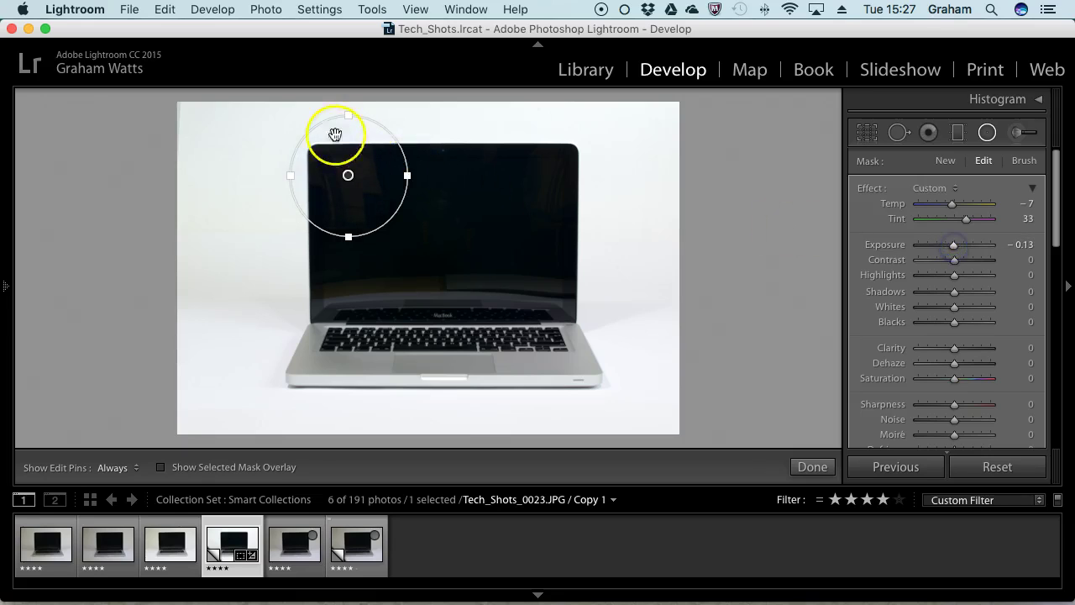
drag(952, 247, 953, 248)
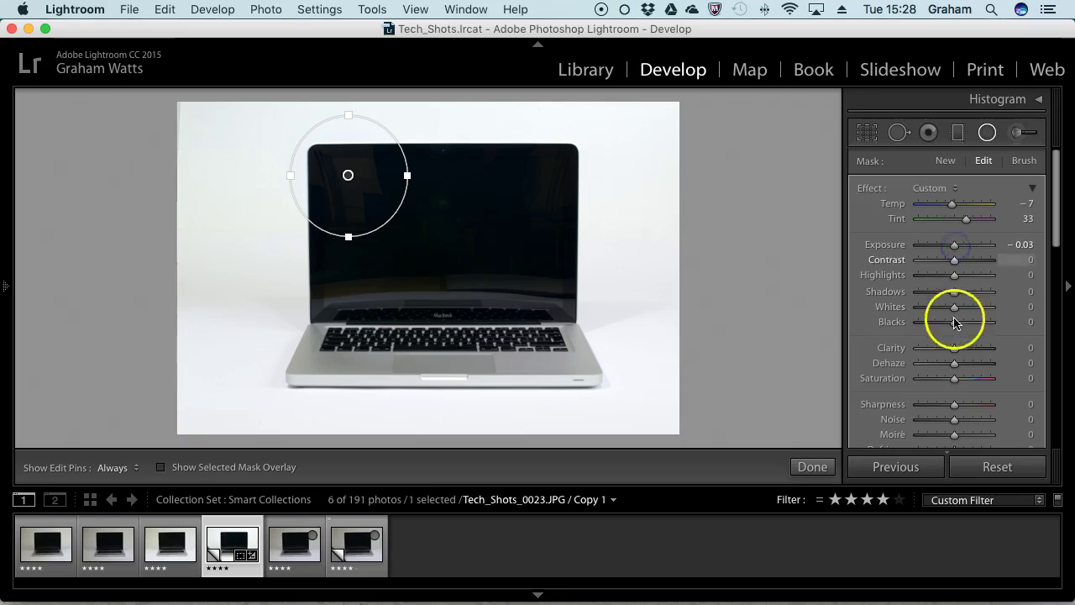
drag(954, 291, 944, 294)
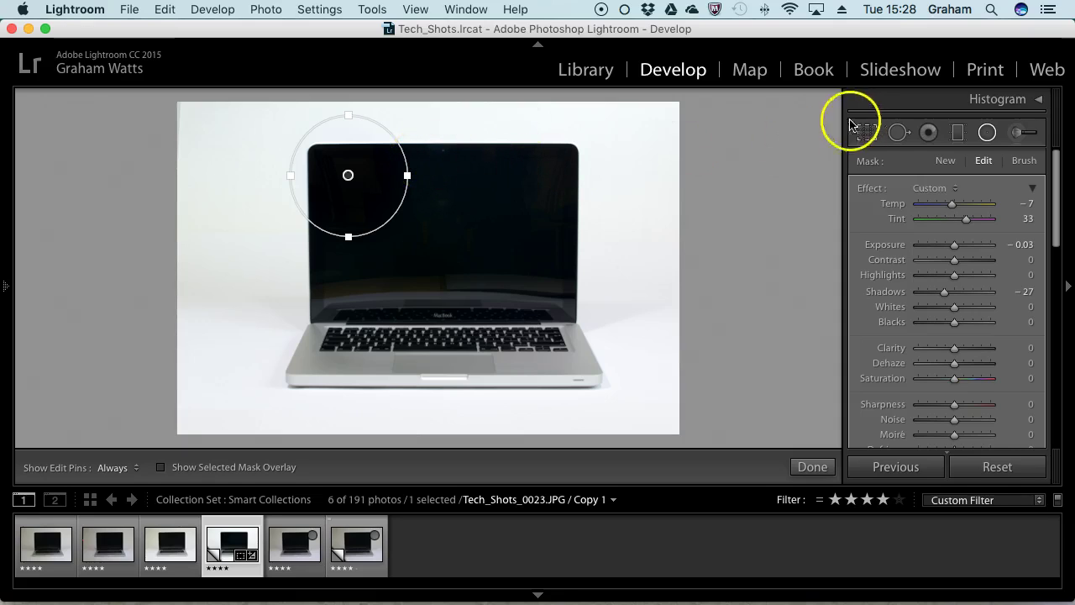
- Paint a new Adjustment Brush mask across the reflections on the lower part of the laptop screen
click(1017, 134)
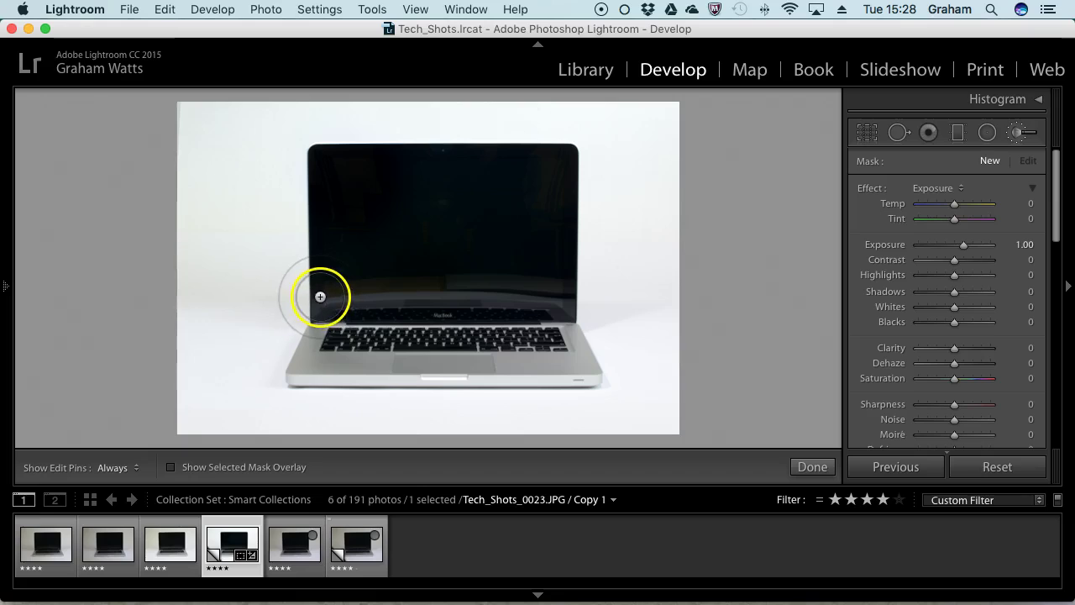
key(h)
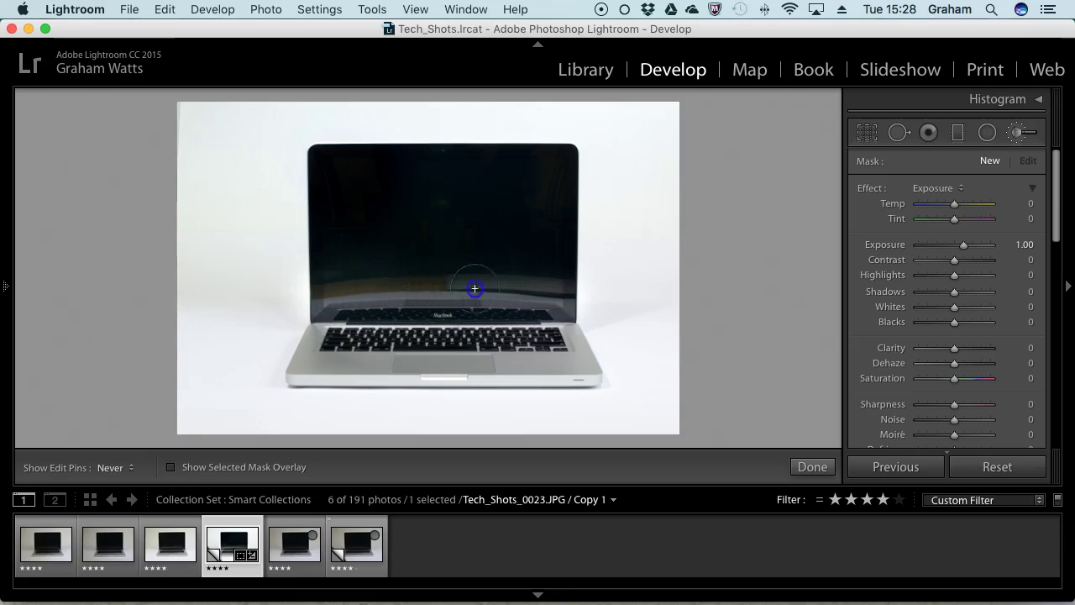
click(319, 297)
key(h)
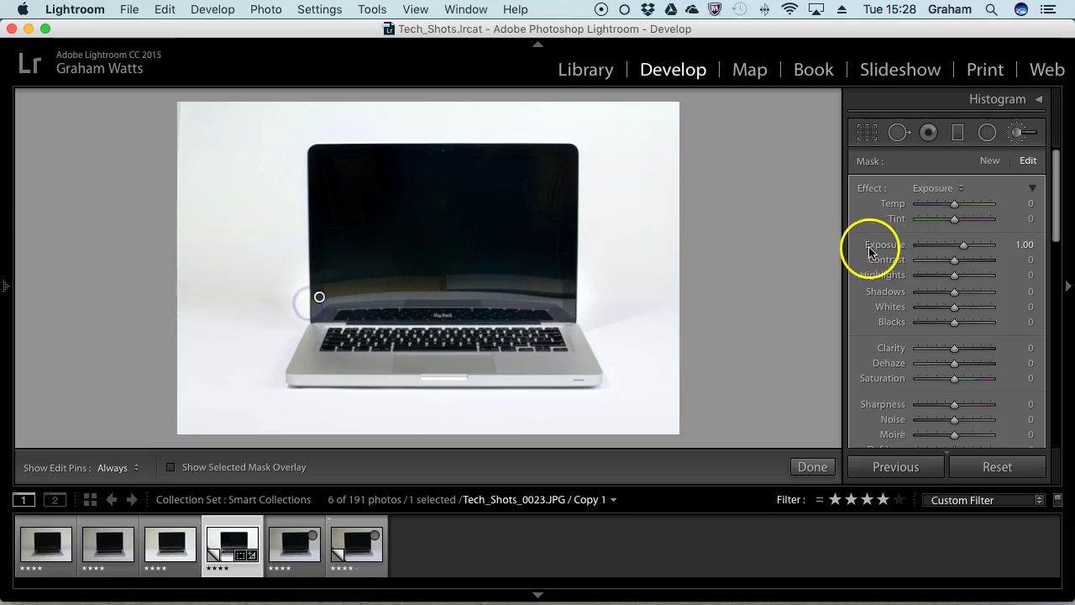
- Set the brush adjustment to Temp −8, Exposure −0.33, Shadows −29, Whites 100 and Blacks 4, and undo its accidental removal
mouse_move(954, 204)
mouse_down()
mouse_move(939, 209)
mouse_move(969, 210)
mouse_up()
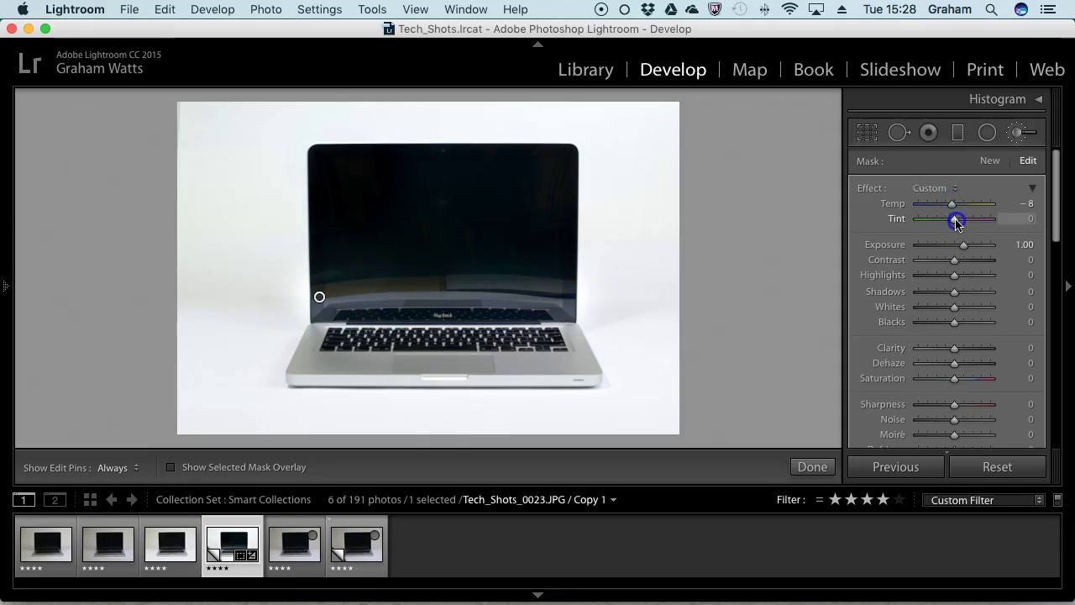
mouse_move(963, 245)
mouse_down()
mouse_move(941, 249)
mouse_move(954, 249)
mouse_up()
drag(954, 292, 945, 294)
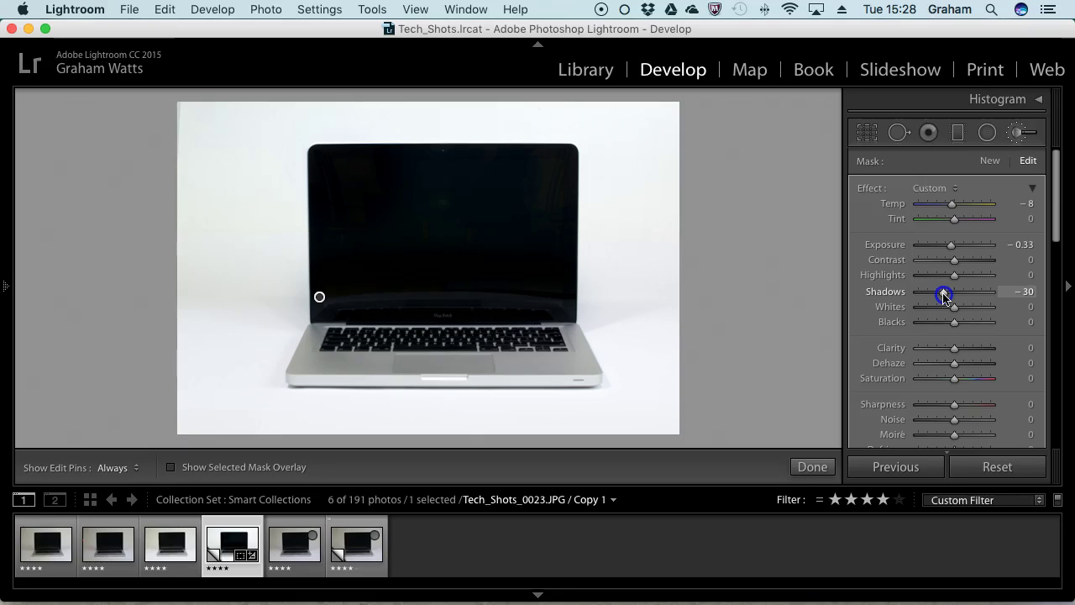
drag(954, 307, 996, 311)
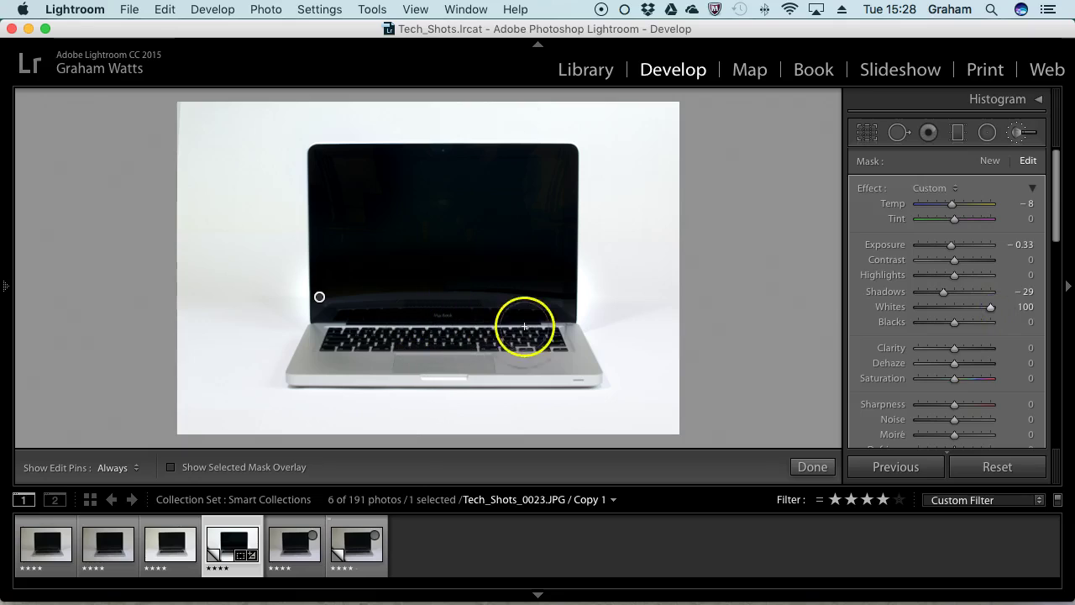
mouse_move(955, 322)
mouse_down()
mouse_move(931, 325)
mouse_move(969, 326)
mouse_move(955, 328)
mouse_up()
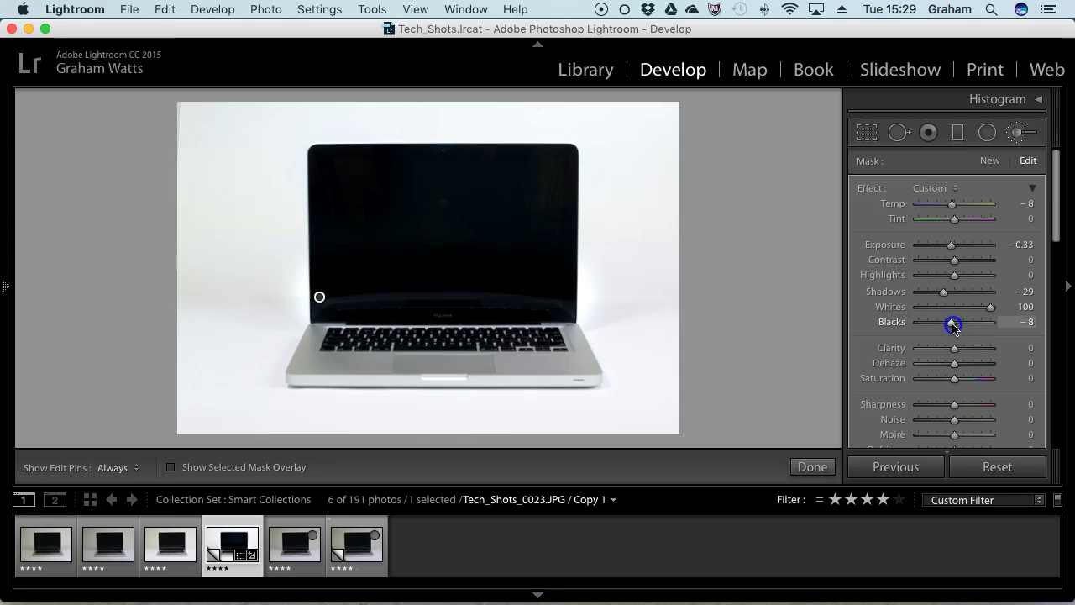
drag(956, 327, 955, 329)
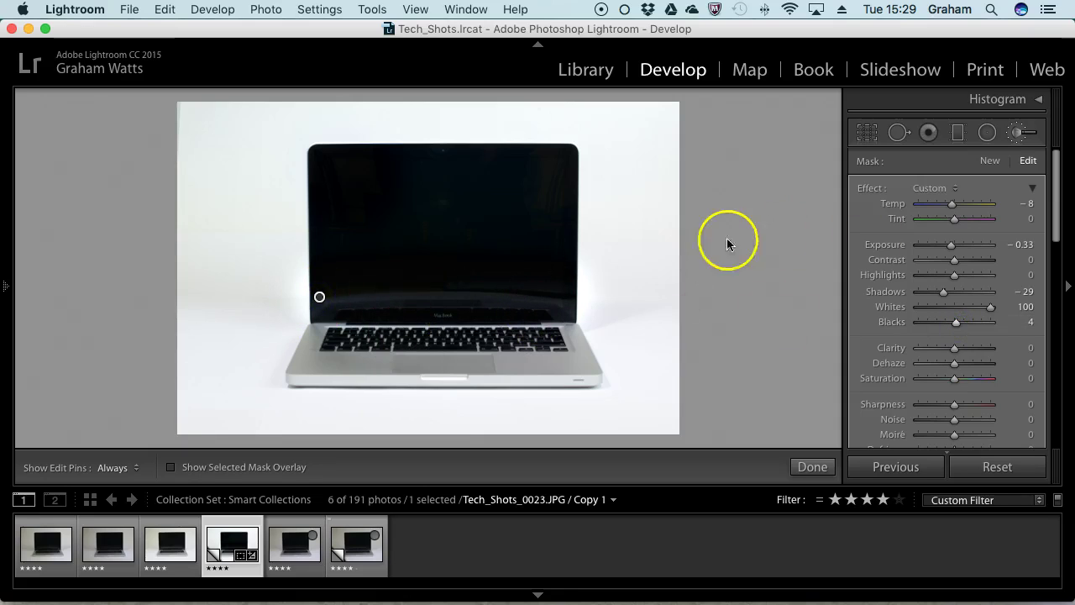
key(Return)
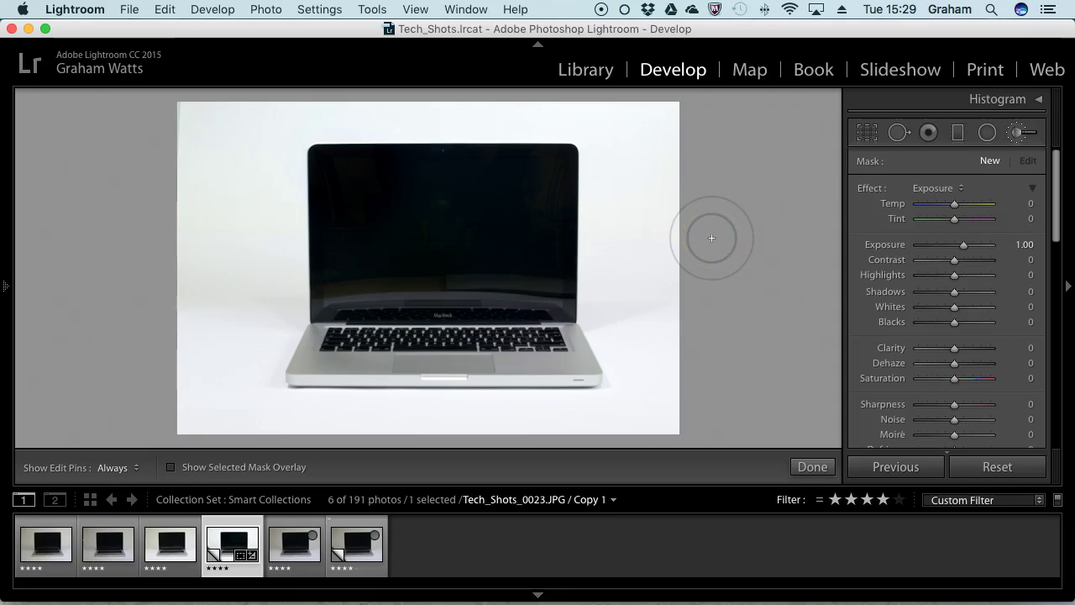
key(super+z)
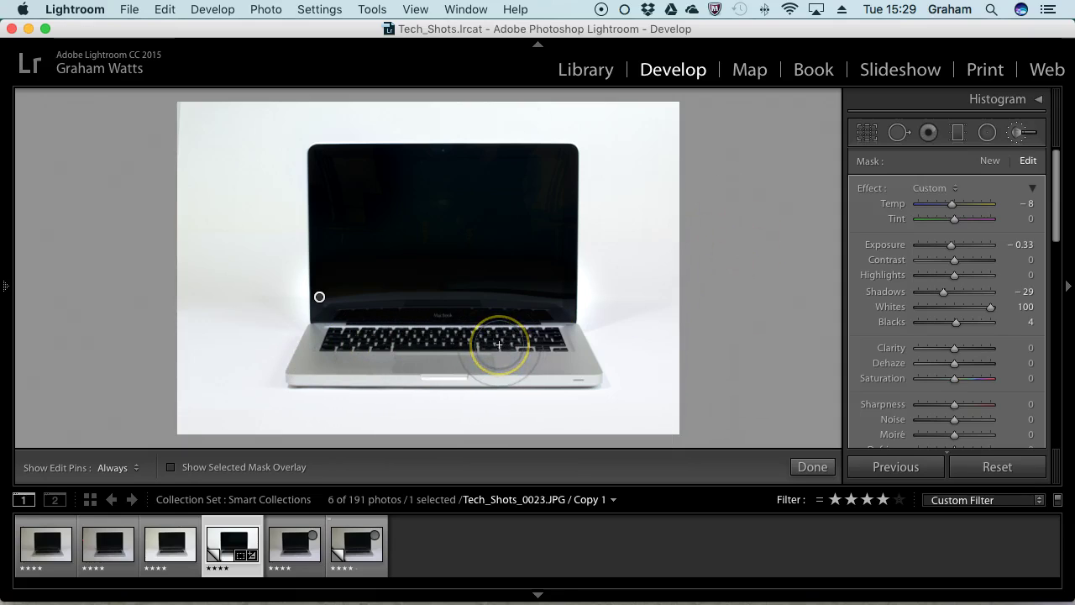
- Extend the brush mask over the full width of the laptop's keyboard at a closer view
key(super+equal)
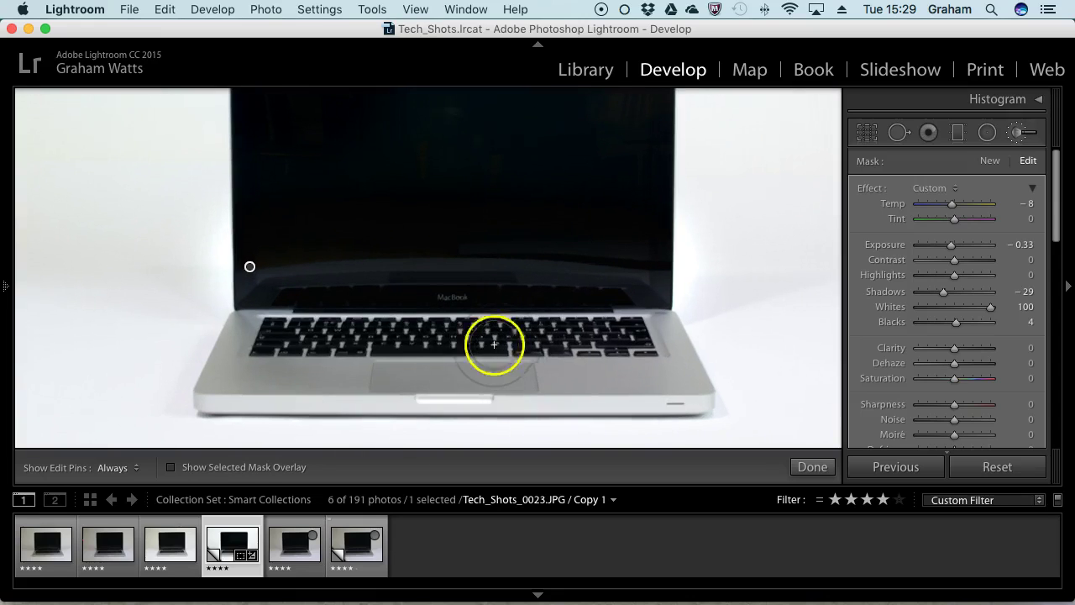
key(h)
drag(638, 342, 452, 342)
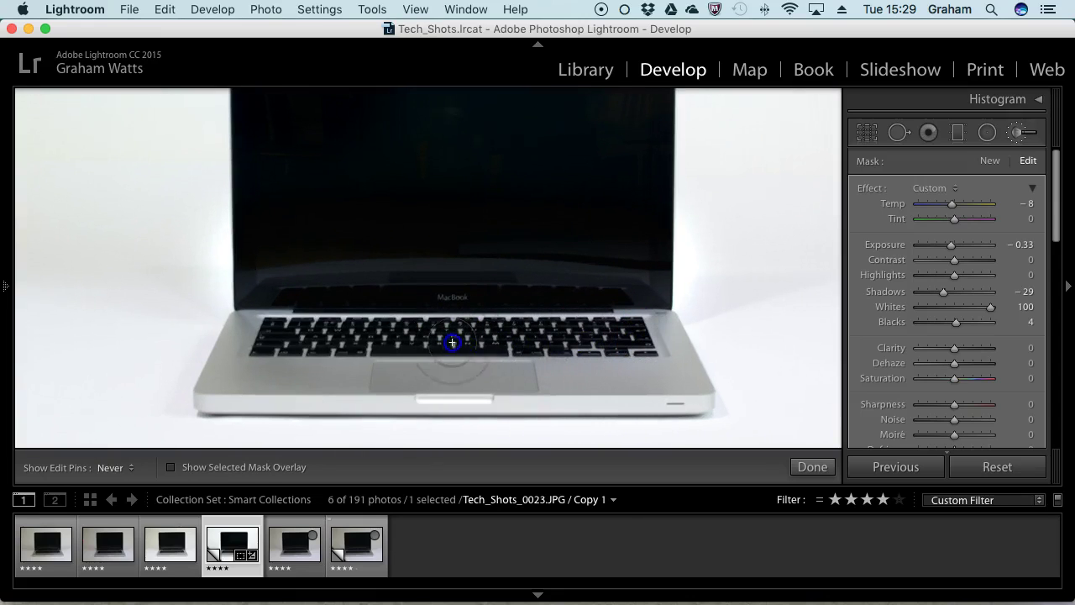
drag(301, 341, 265, 339)
drag(563, 339, 730, 336)
key(h)
- Set the brush adjustment to Highlights −22, Shadows −15, Whites 54, Clarity 17 and Sharpness 7
mouse_move(942, 293)
mouse_down()
mouse_move(990, 308)
mouse_move(953, 310)
mouse_move(973, 309)
mouse_move(953, 279)
mouse_up()
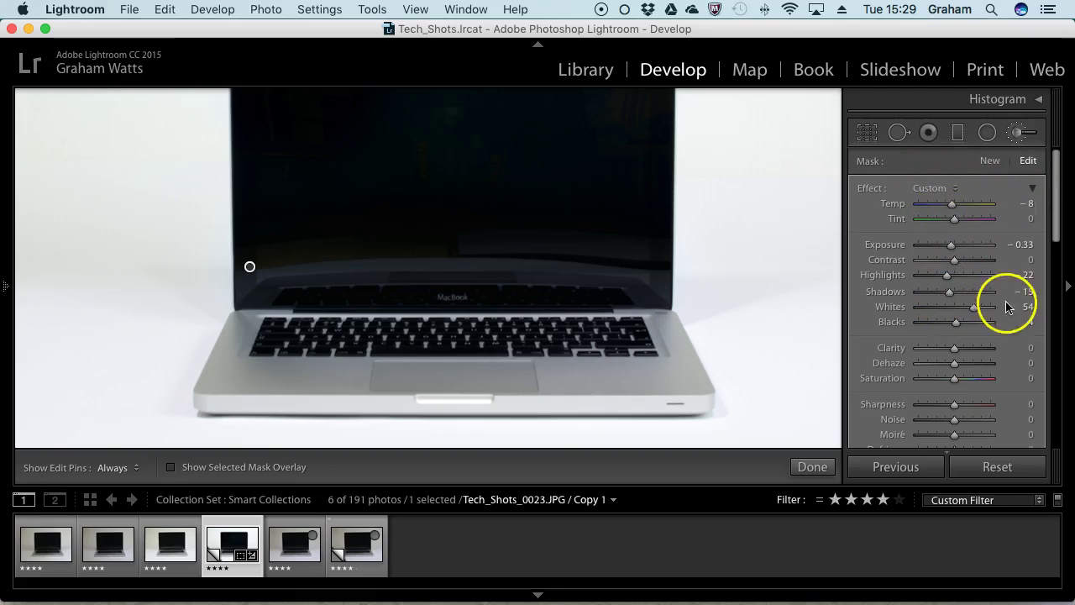
drag(1054, 228, 1060, 270)
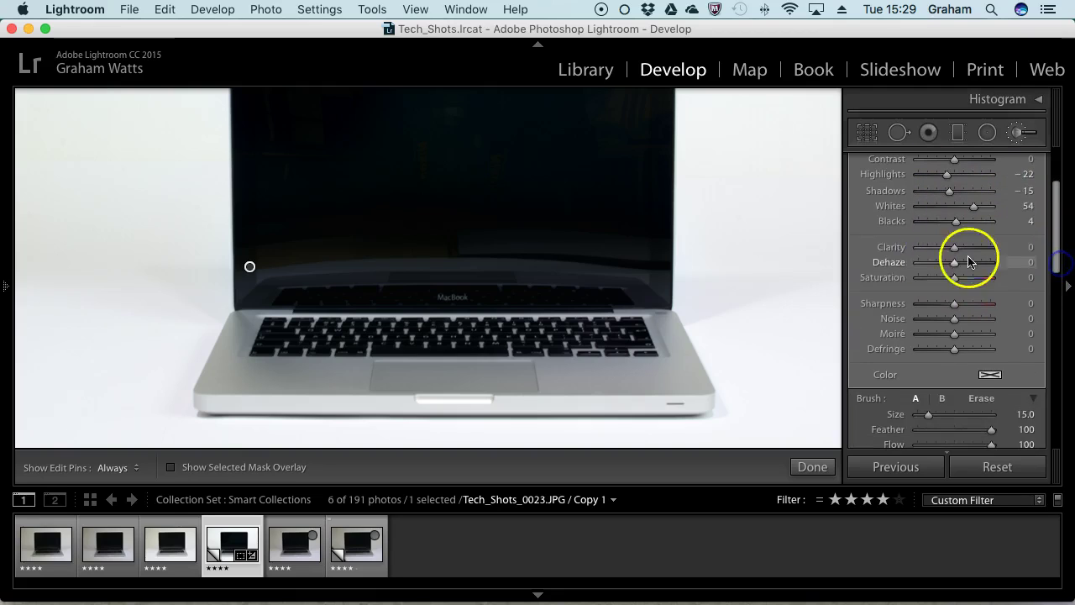
click(954, 251)
mouse_move(954, 250)
mouse_down()
mouse_move(986, 252)
mouse_move(827, 247)
mouse_move(967, 245)
mouse_move(978, 251)
mouse_move(955, 249)
mouse_move(992, 269)
mouse_move(936, 270)
mouse_move(957, 267)
mouse_up()
drag(953, 334, 958, 337)
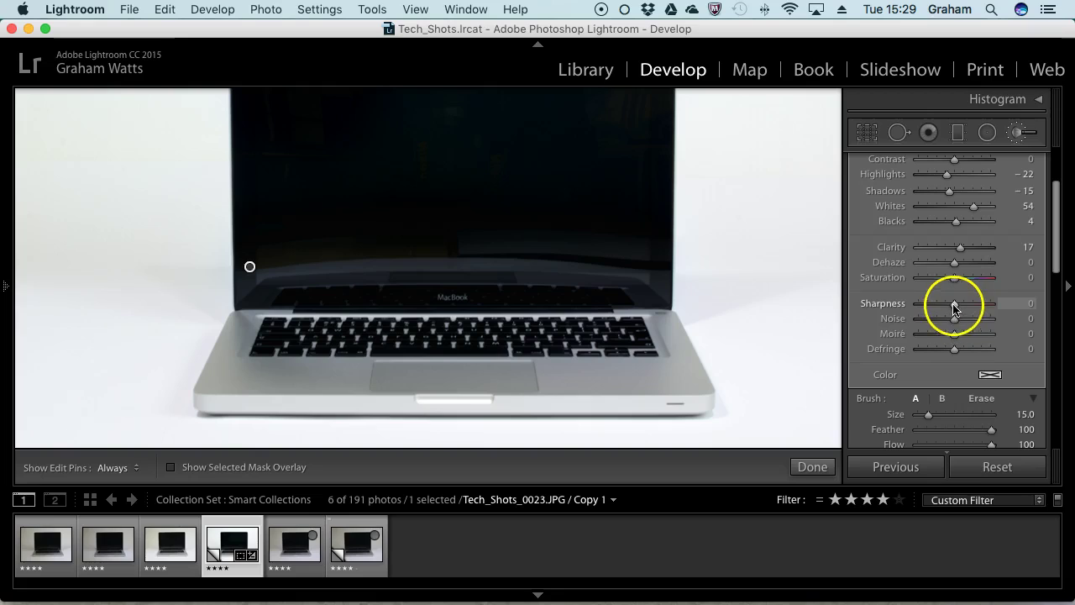
drag(915, 307, 976, 308)
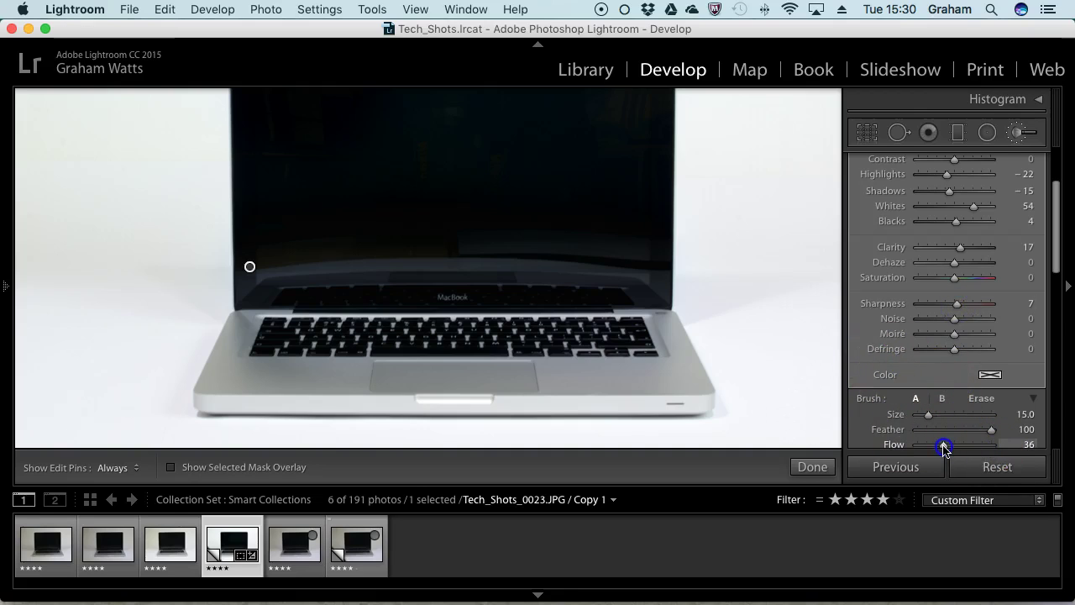
- Set the brush to Size 2.4, Feather 57 and Flow 41, and paint along the keyboard's upper edge
click(992, 434)
drag(993, 434, 945, 433)
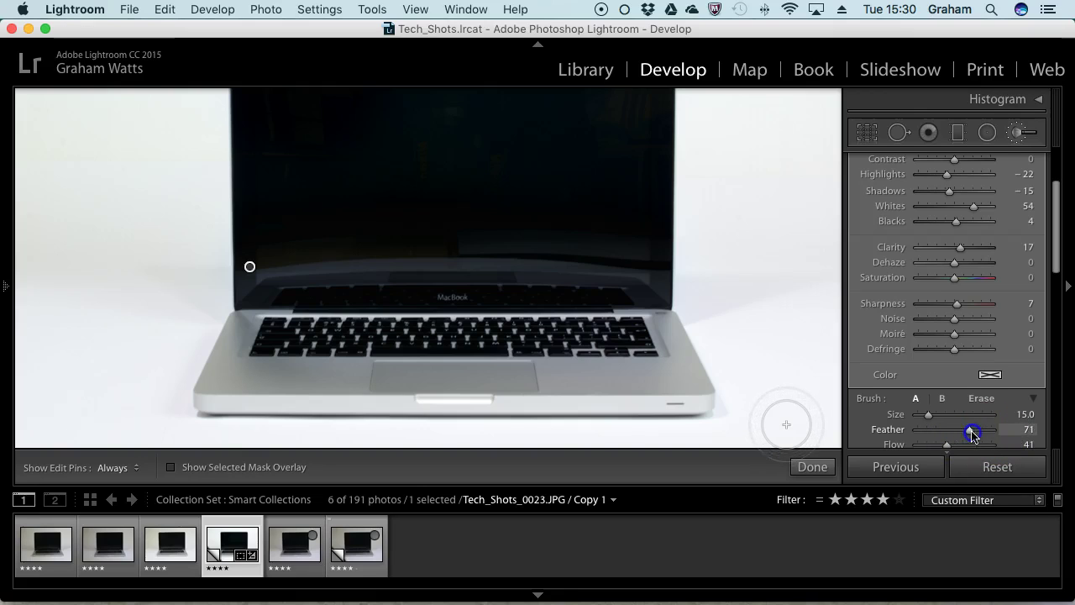
drag(930, 414, 908, 415)
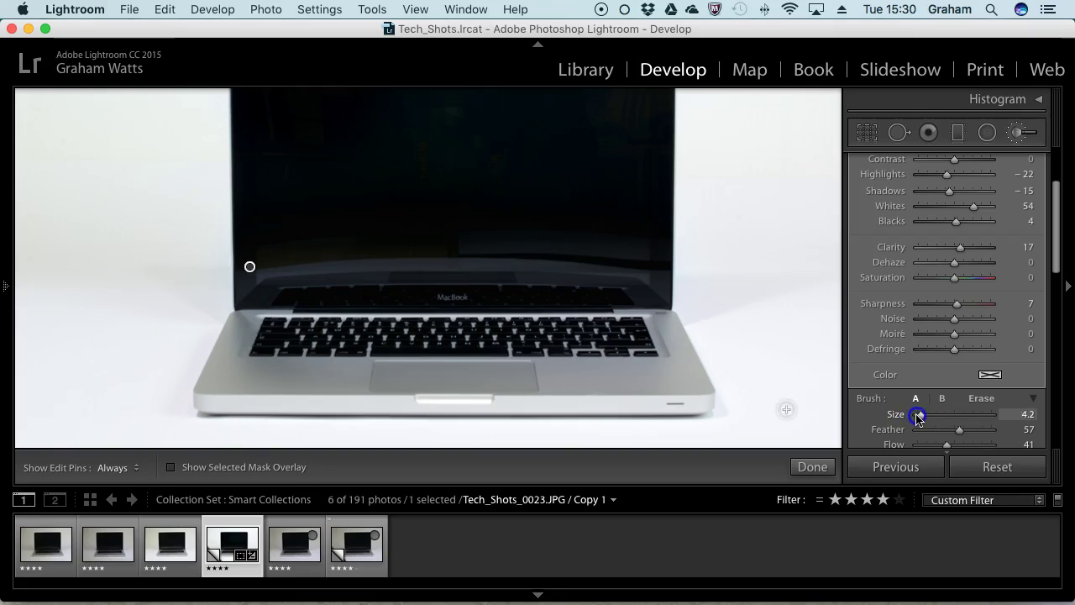
drag(484, 329, 637, 308)
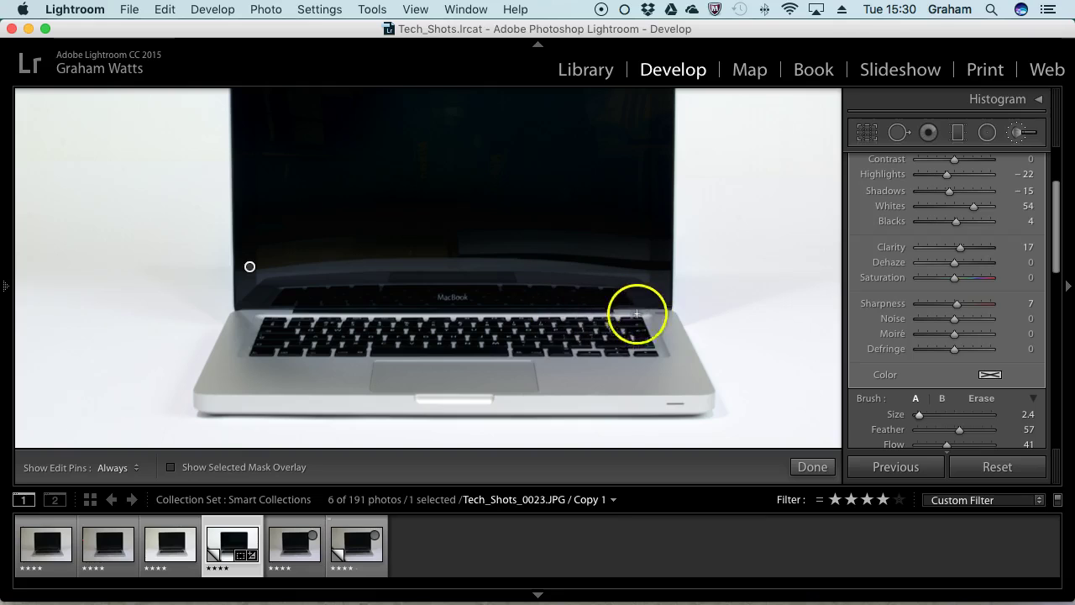
- Try erasing part of the brush mask near the laptop's hinge with the Erase brush, and undo the erasure
mouse_move(1054, 246)
mouse_down()
mouse_move(1056, 213)
mouse_move(1057, 300)
mouse_up()
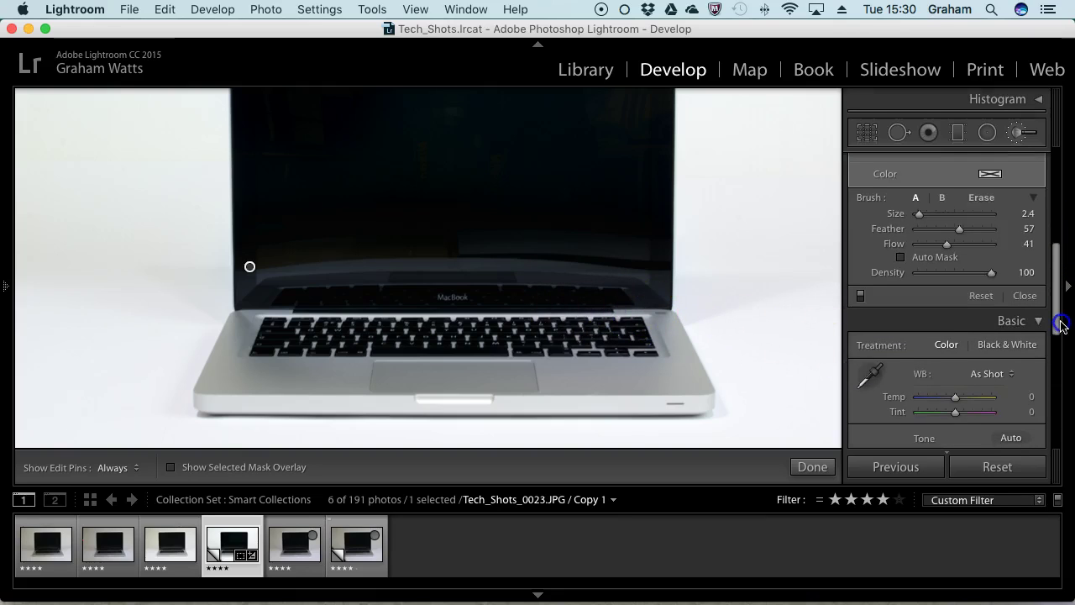
click(983, 200)
key(h)
click(326, 298)
key(h)
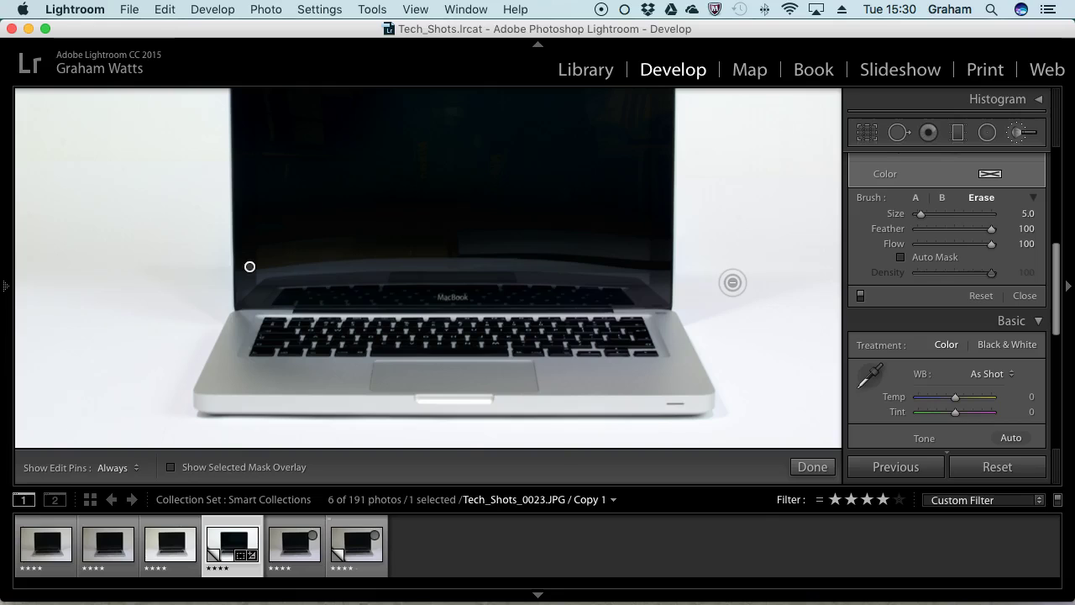
key(super+z)
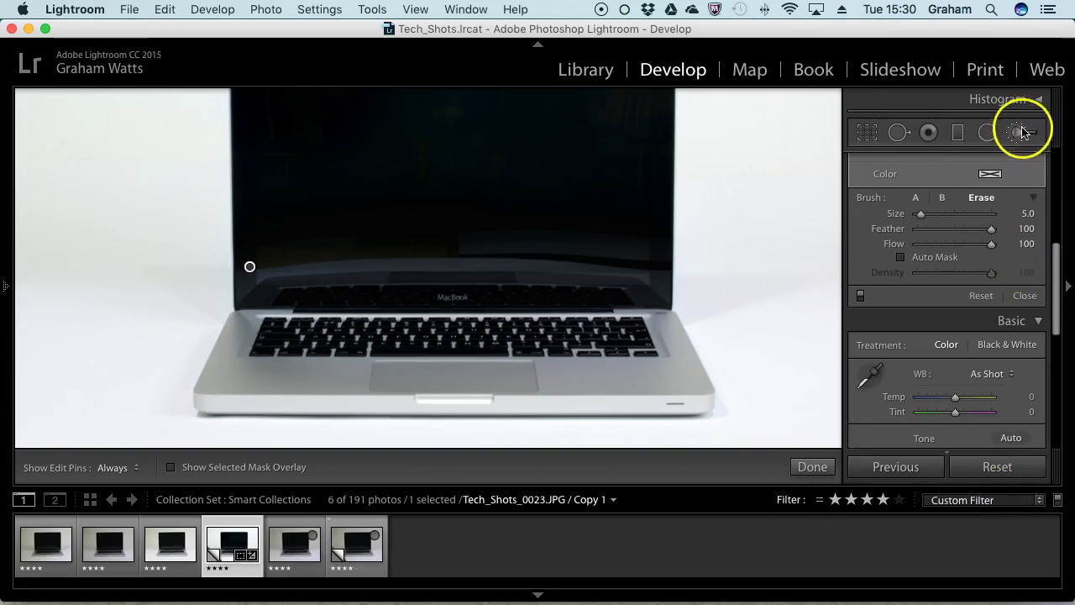
- Review the Adjustment Brush's effect presets, keep the Custom effect, and close the brush
drag(1049, 300, 1055, 161)
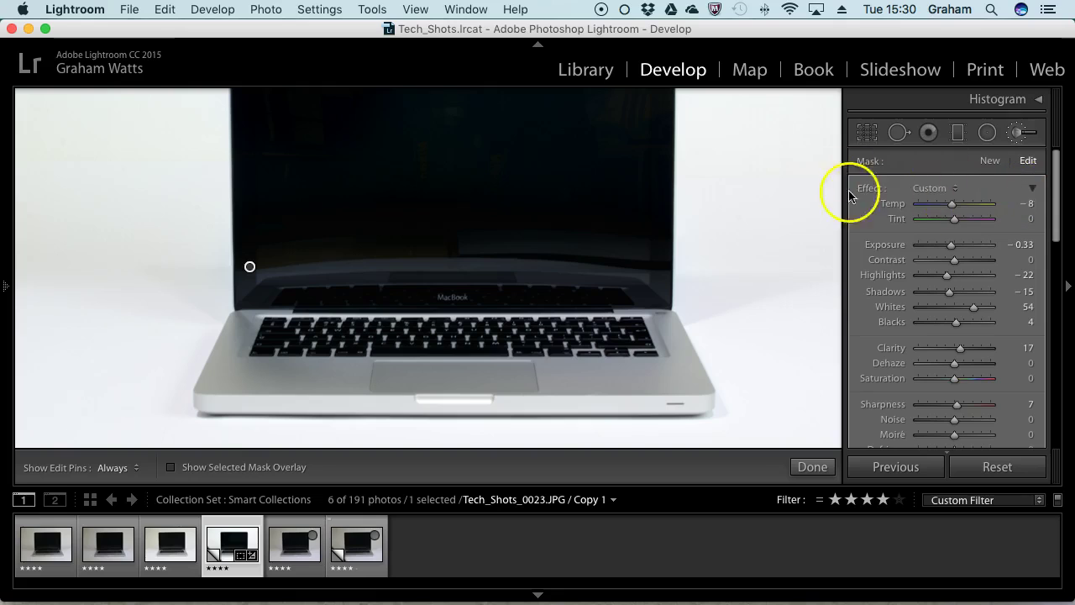
click(951, 188)
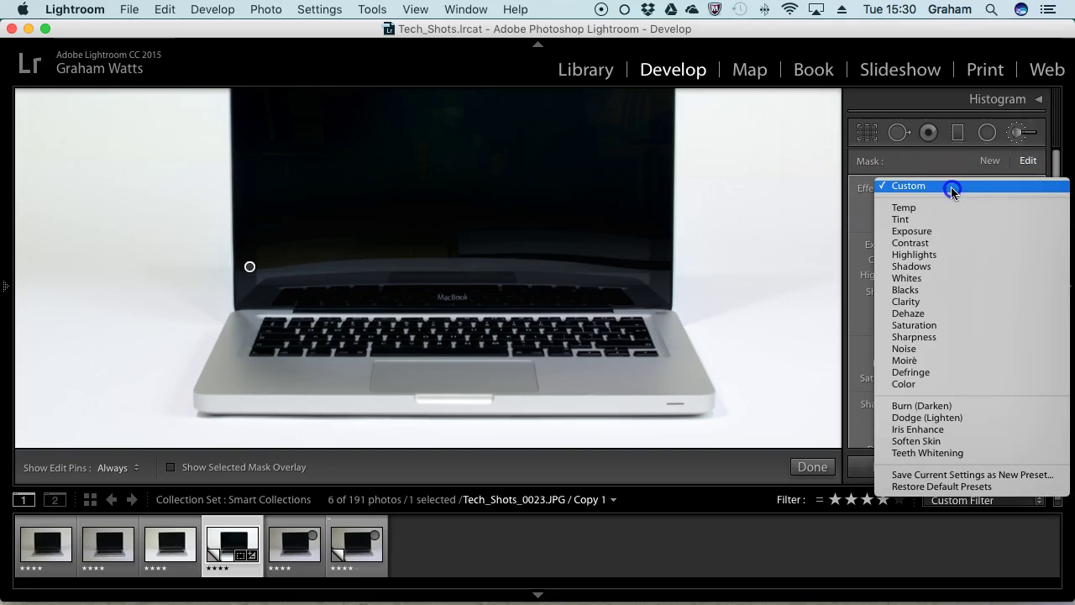
click(852, 192)
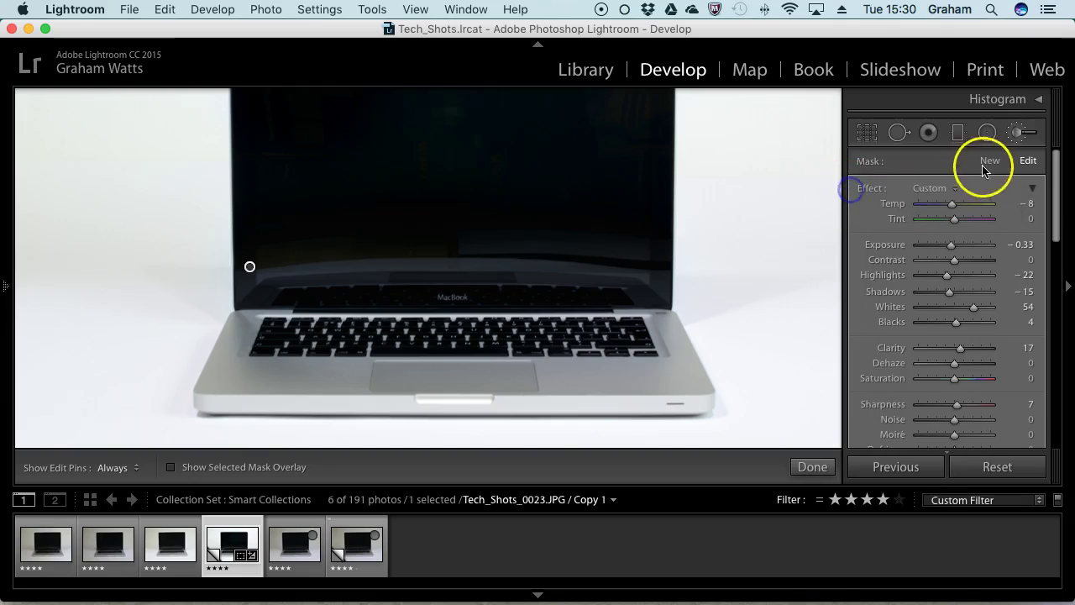
click(1019, 132)
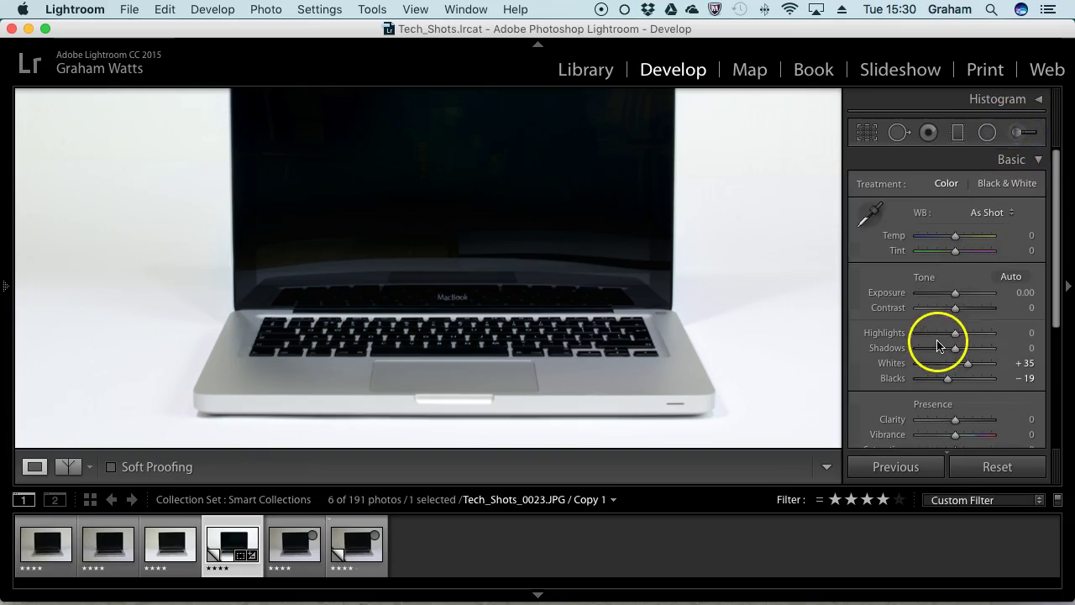
click(1023, 132)
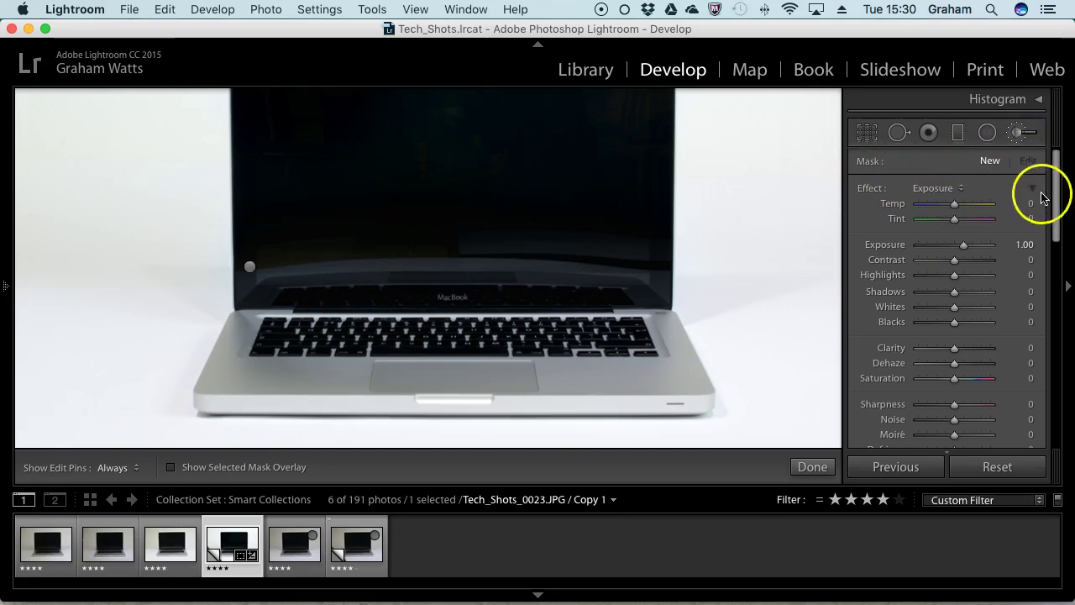
click(1018, 135)
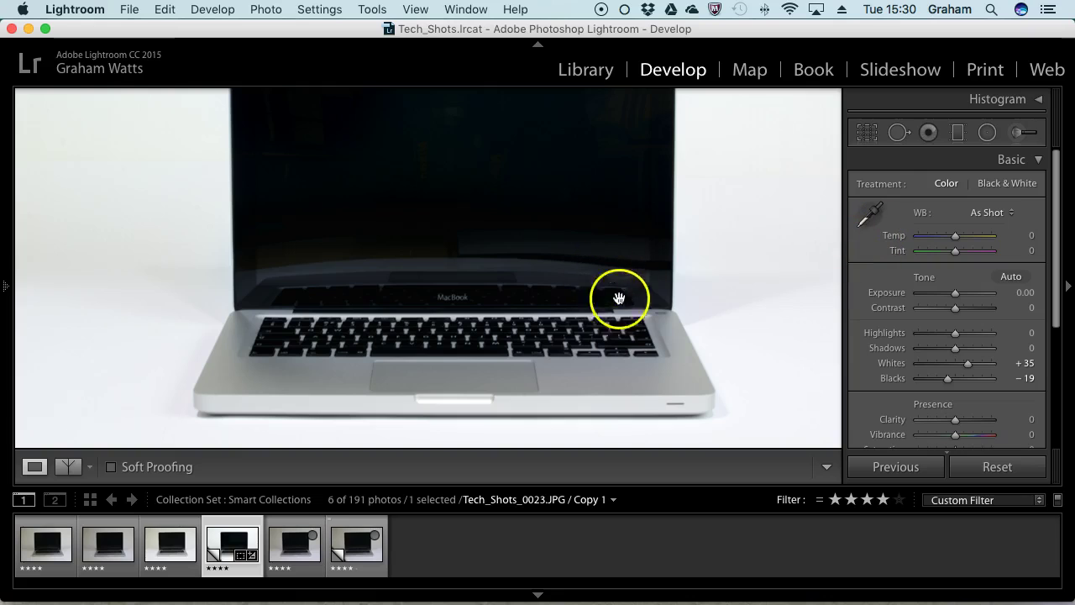
- Try the Auto white balance on the whole laptop photo, and undo it
click(735, 293)
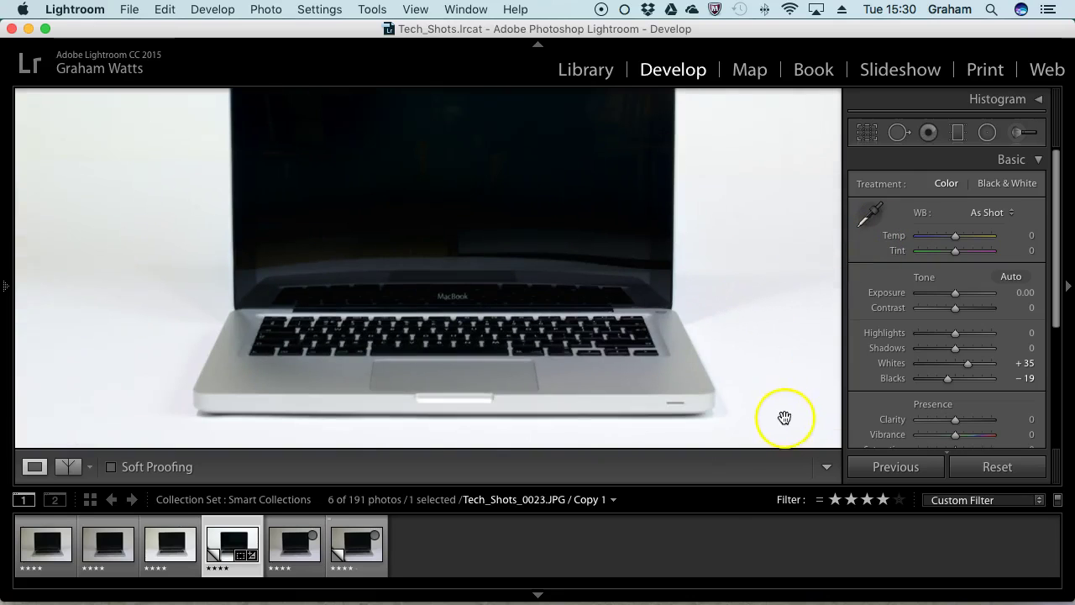
click(661, 311)
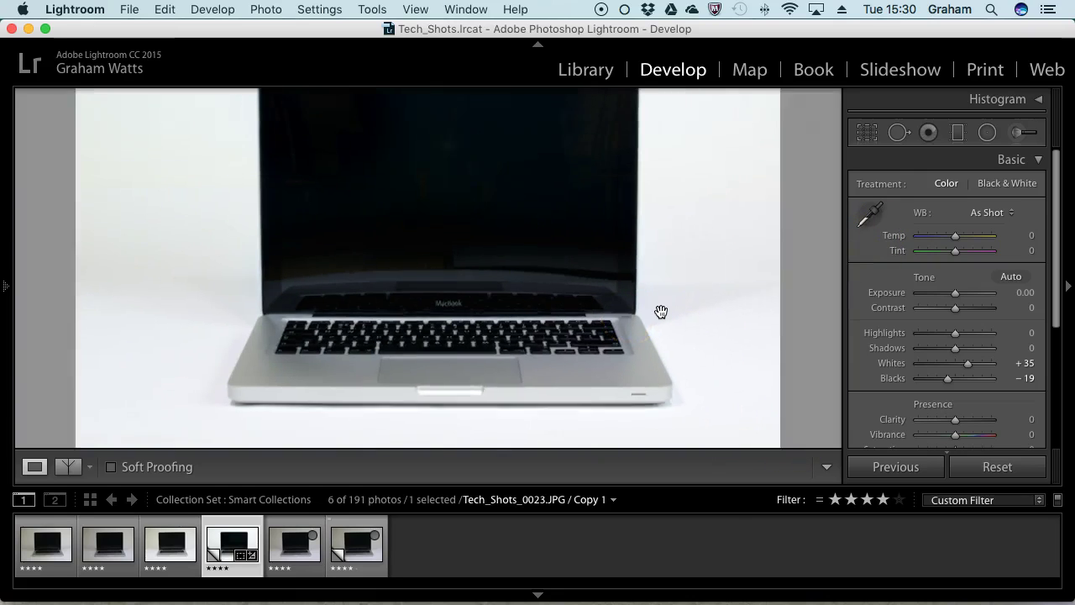
click(661, 311)
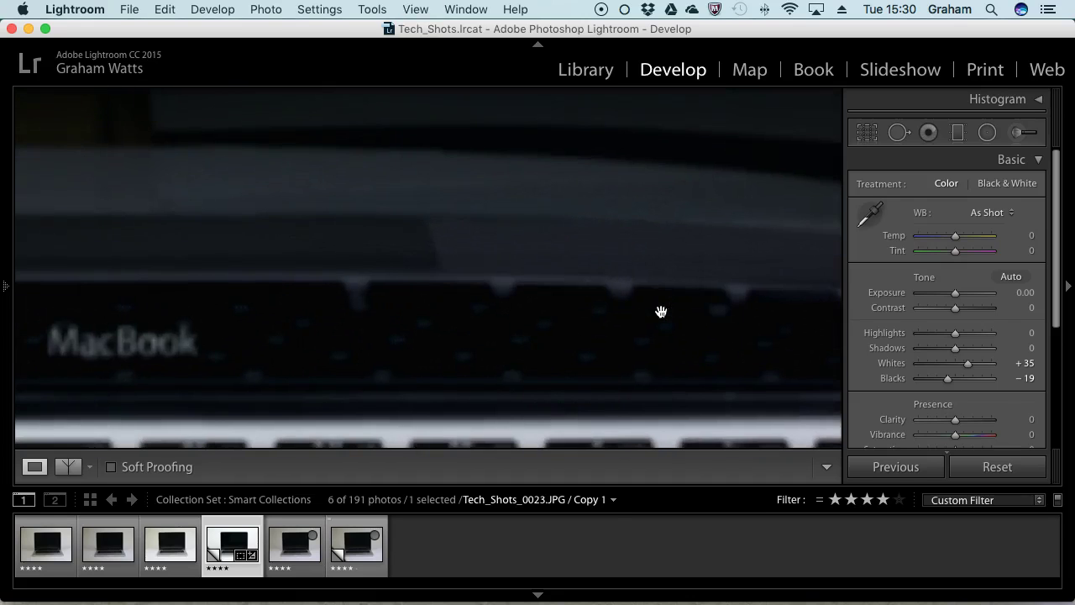
key(z)
key(z)
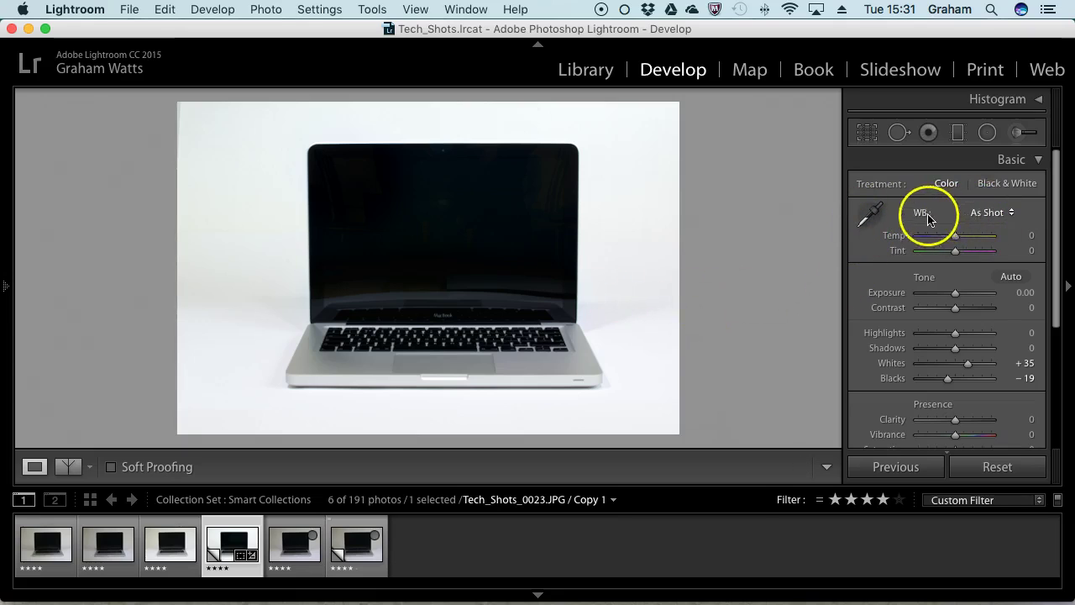
click(994, 213)
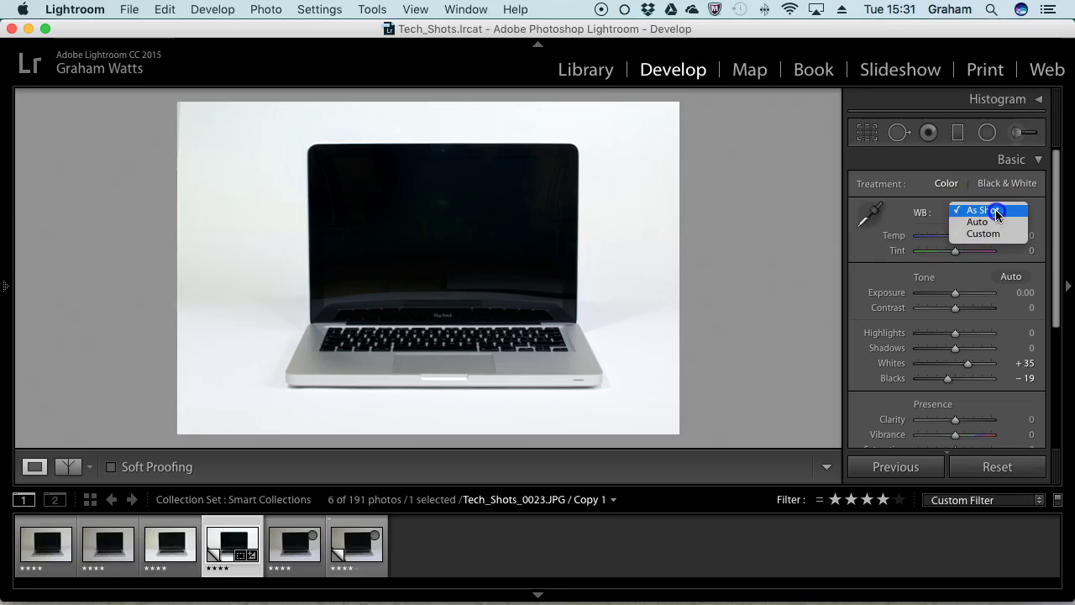
click(301, 243)
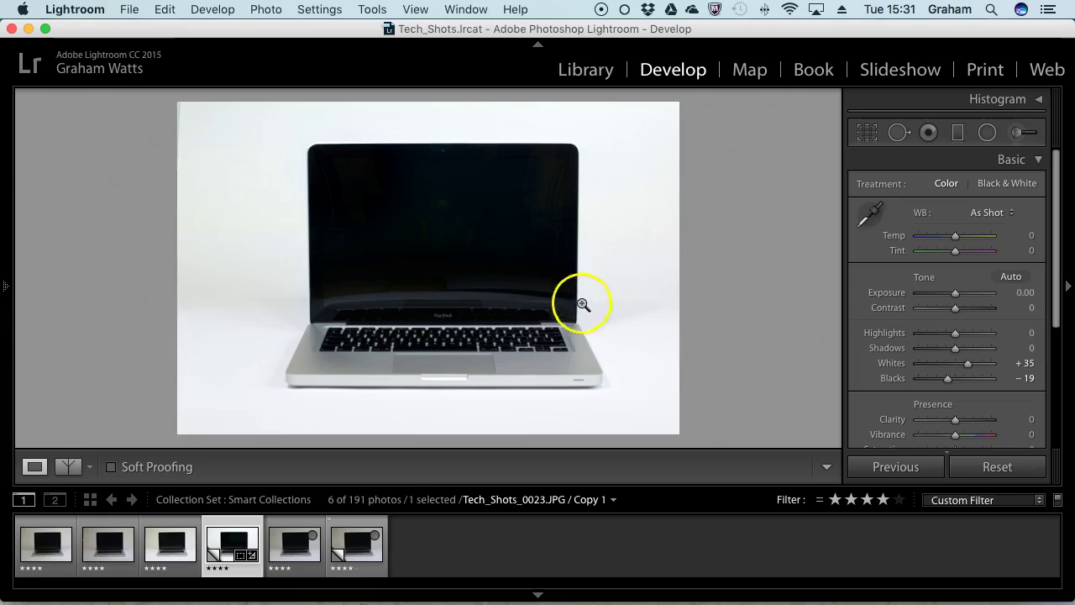
click(1011, 212)
click(1002, 222)
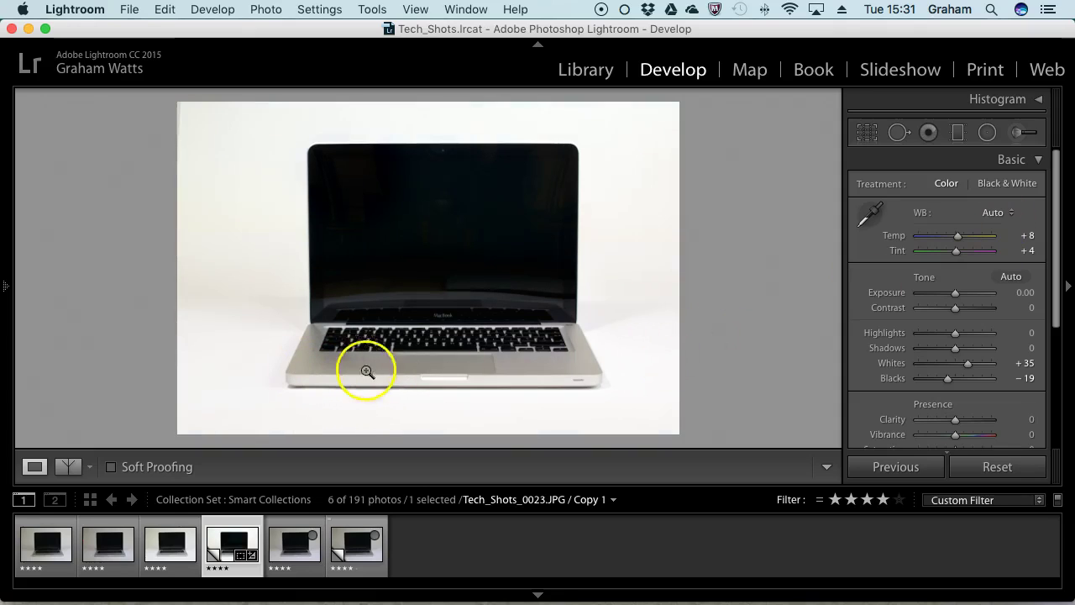
key(super+z)
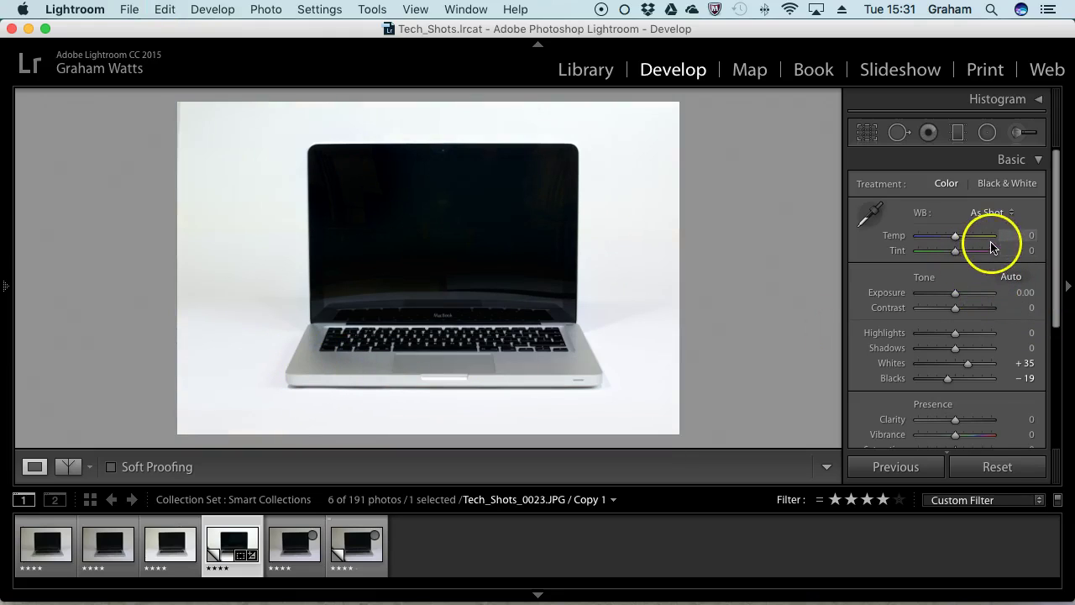
- Set a custom white balance by sampling the laptop's silver body beside the trackpad with the White Balance Selector
click(993, 215)
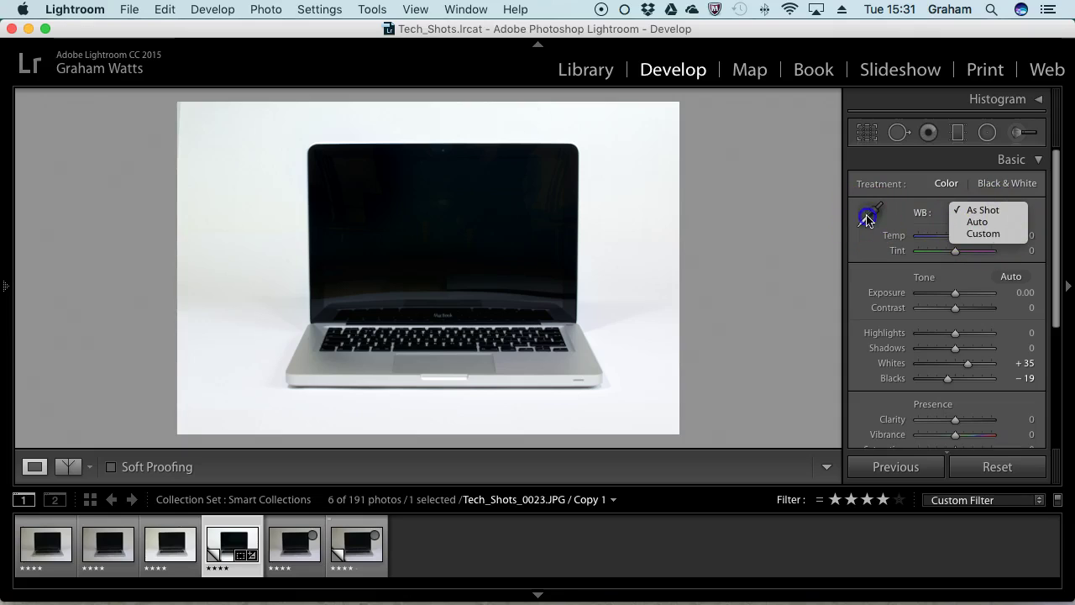
click(815, 251)
click(873, 217)
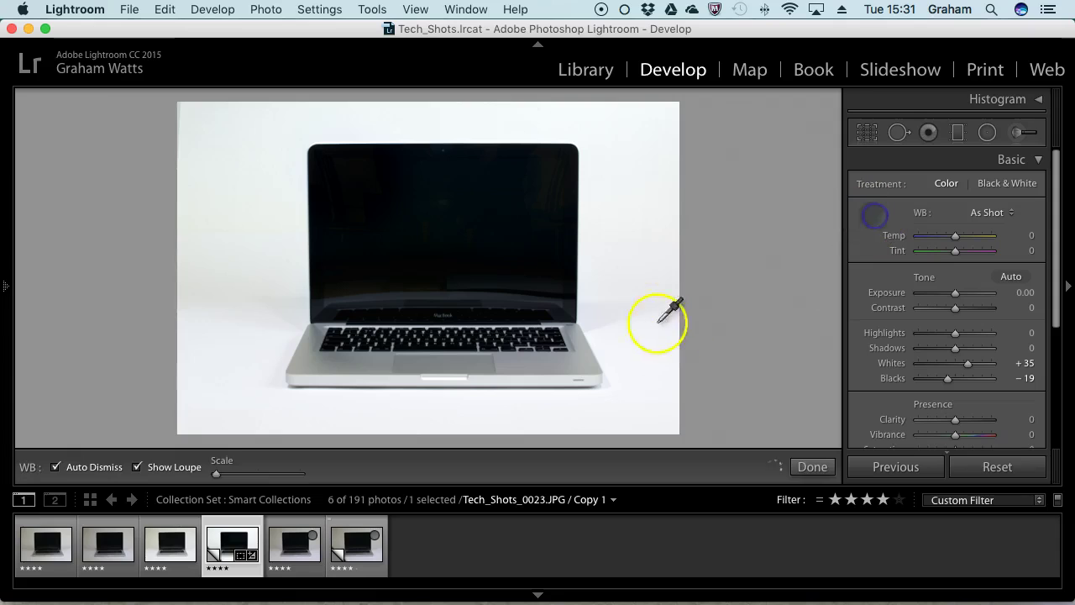
click(310, 366)
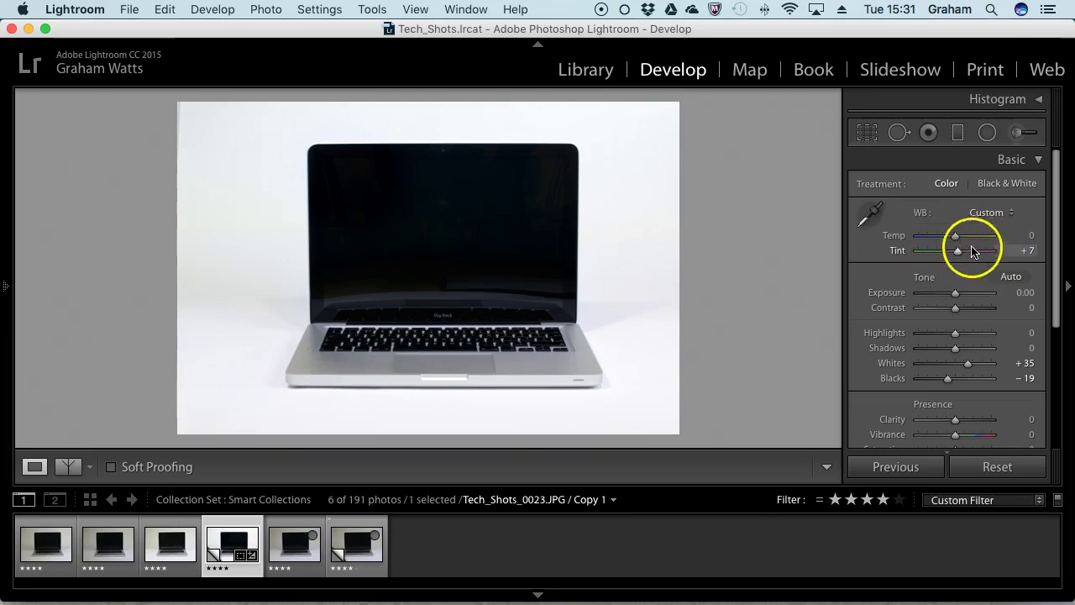
- Switch the white balance to As Shot for comparison, and restore the Custom setting
click(1013, 216)
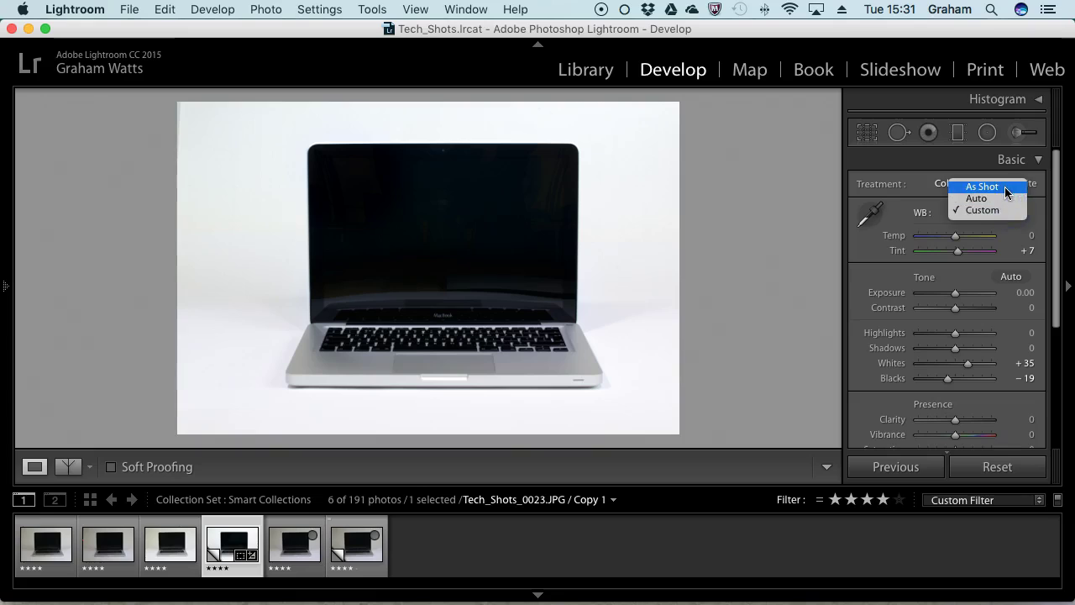
click(980, 187)
click(991, 211)
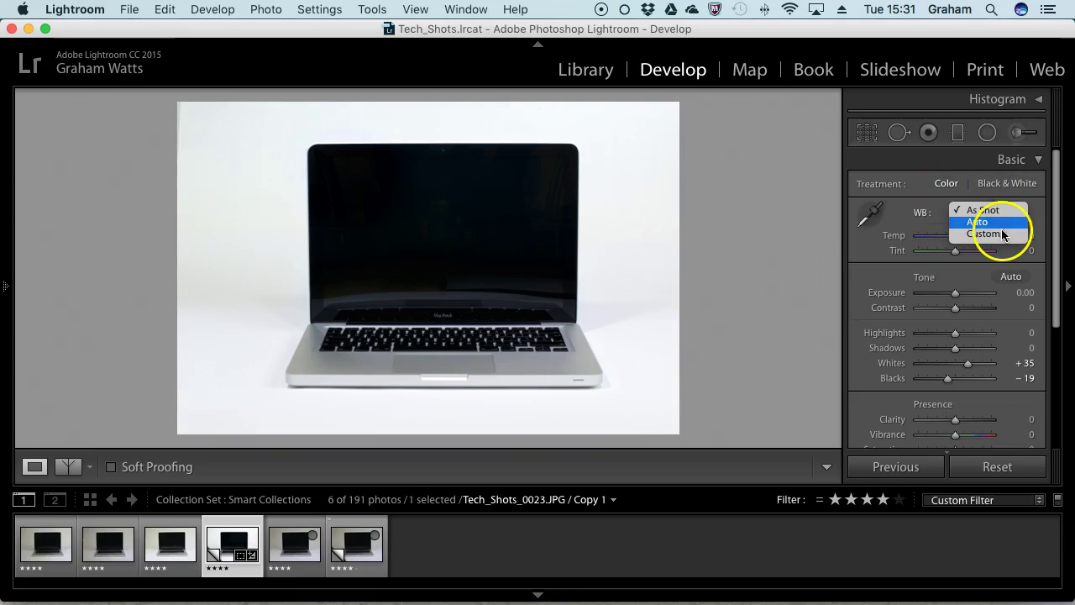
click(1002, 235)
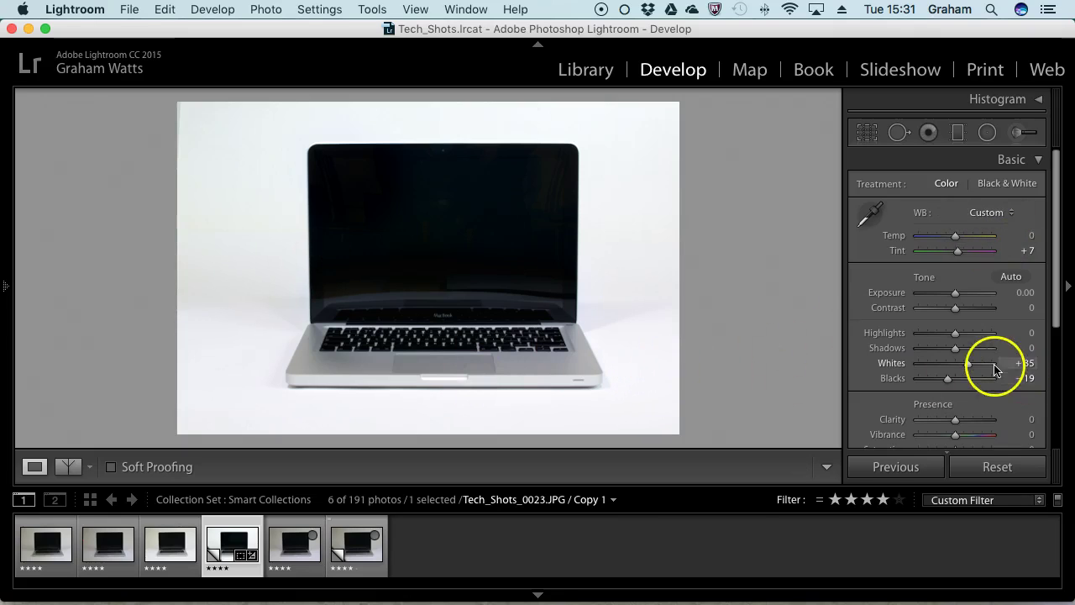
- Compare darker and brighter exposures, checking the trackpad area up close, and set Exposure to −0.35
mouse_move(954, 294)
mouse_down()
mouse_move(938, 294)
mouse_move(952, 295)
mouse_up()
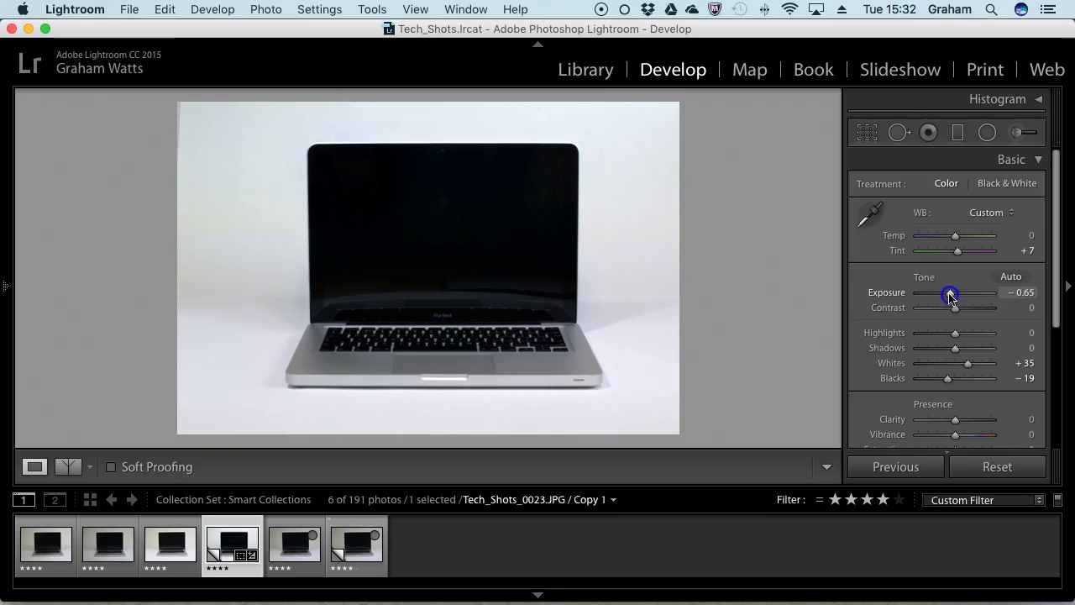
drag(952, 295, 967, 297)
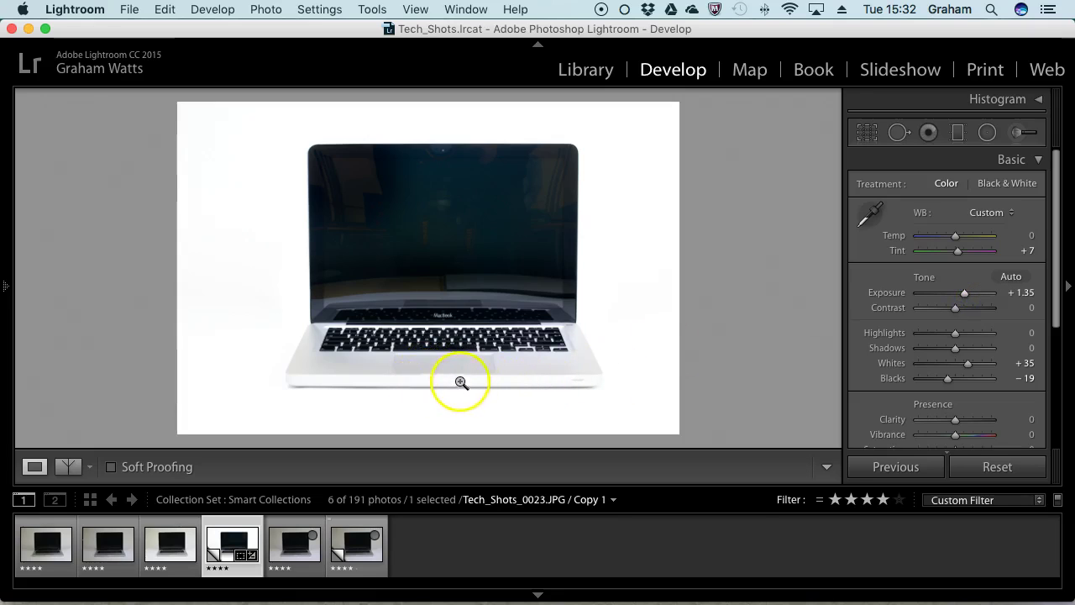
click(431, 374)
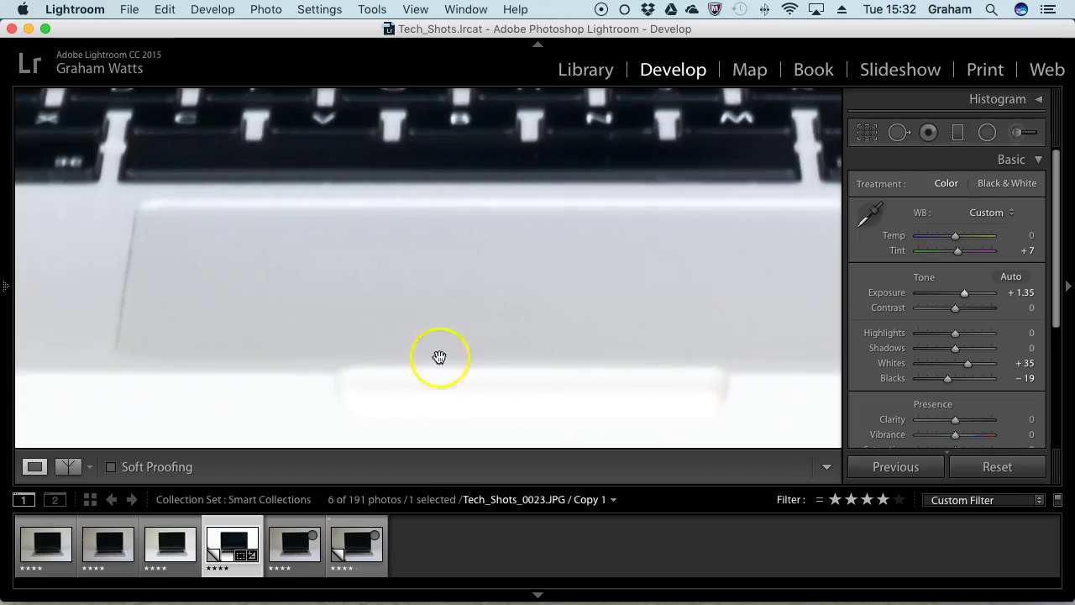
mouse_move(965, 293)
mouse_down()
mouse_move(938, 299)
mouse_move(953, 295)
mouse_up()
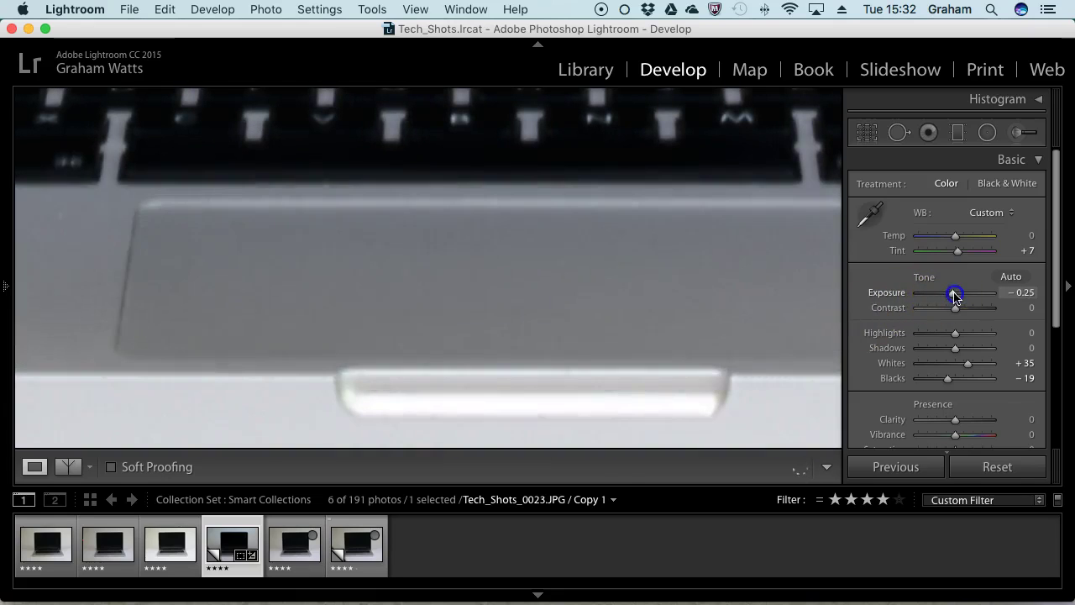
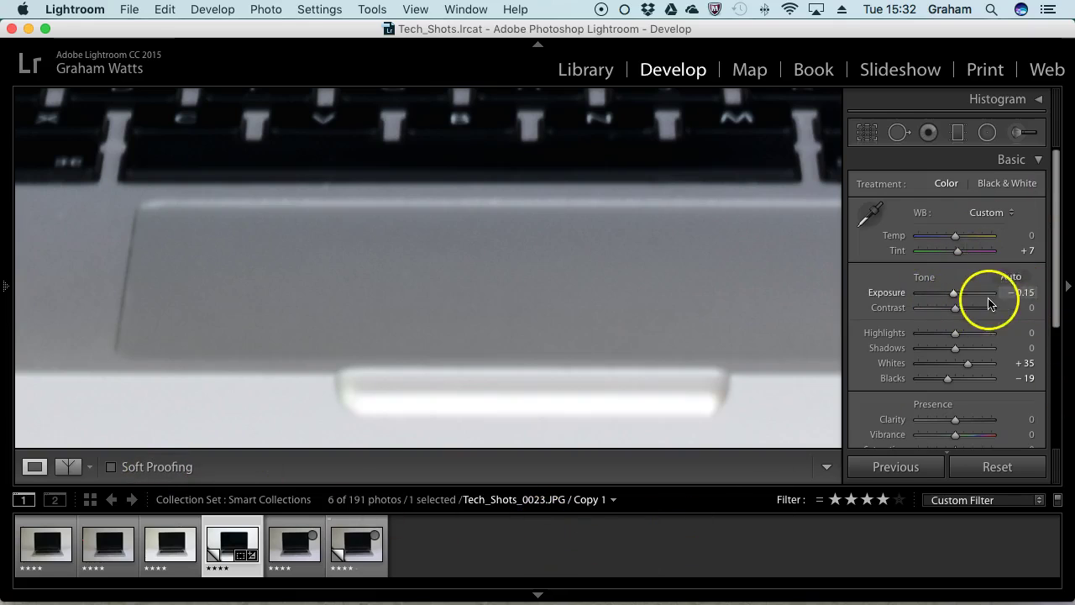
drag(955, 298, 954, 299)
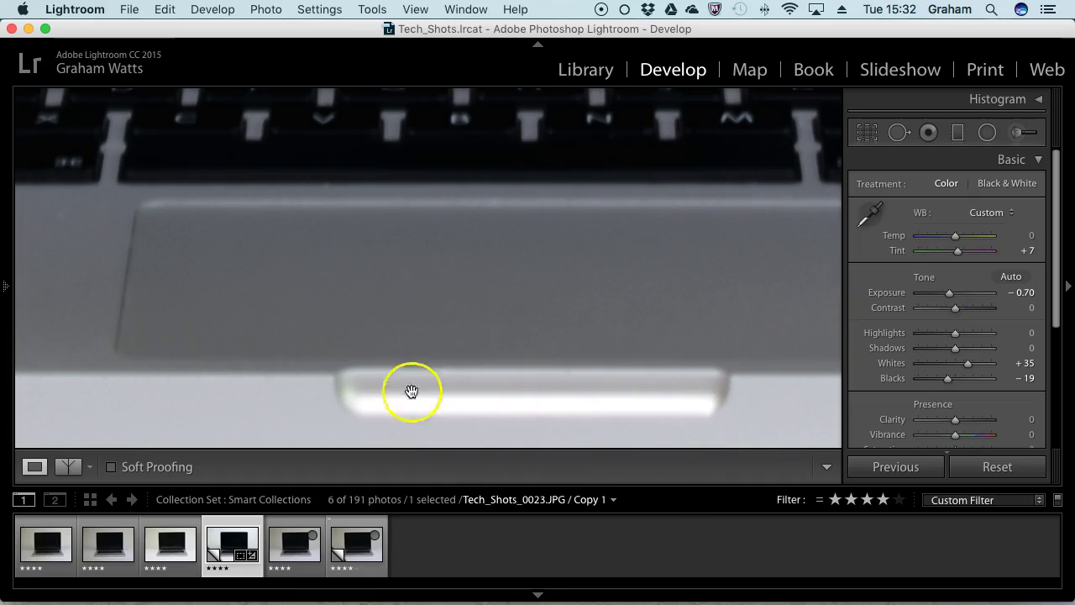
click(426, 284)
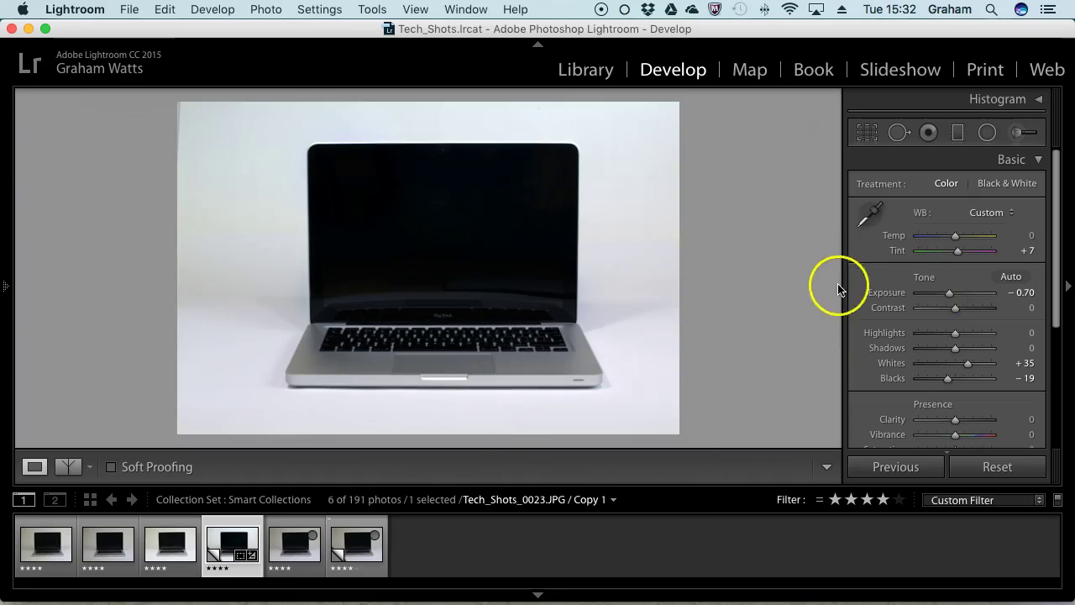
drag(949, 298, 951, 296)
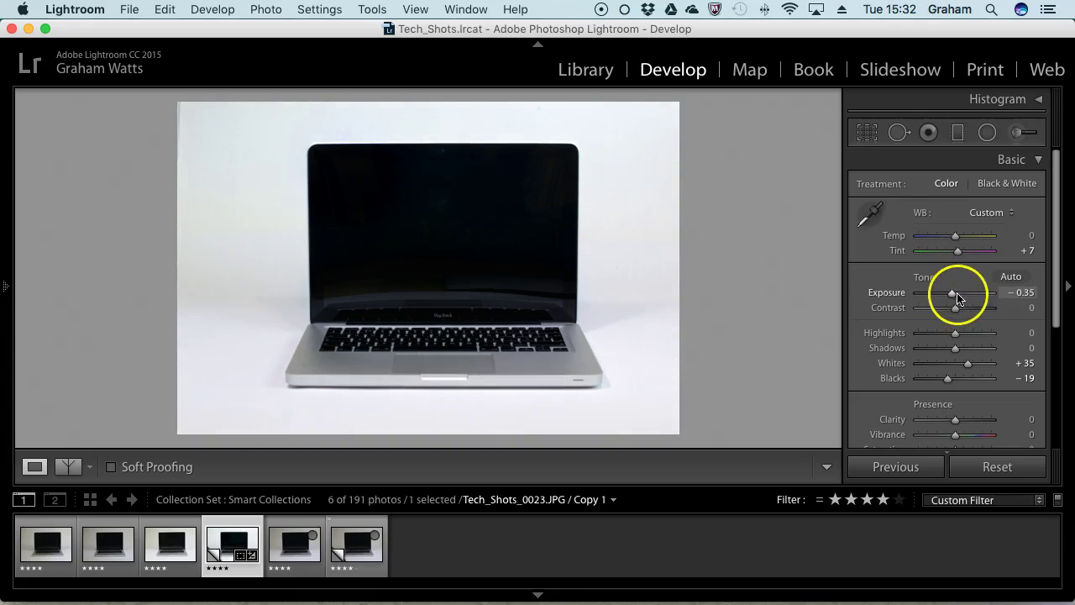
- Set the photo's Contrast to −7, Highlights to +17, Shadows to +15 and Blacks to −30
mouse_move(971, 312)
mouse_down()
mouse_move(931, 309)
mouse_move(960, 312)
mouse_up()
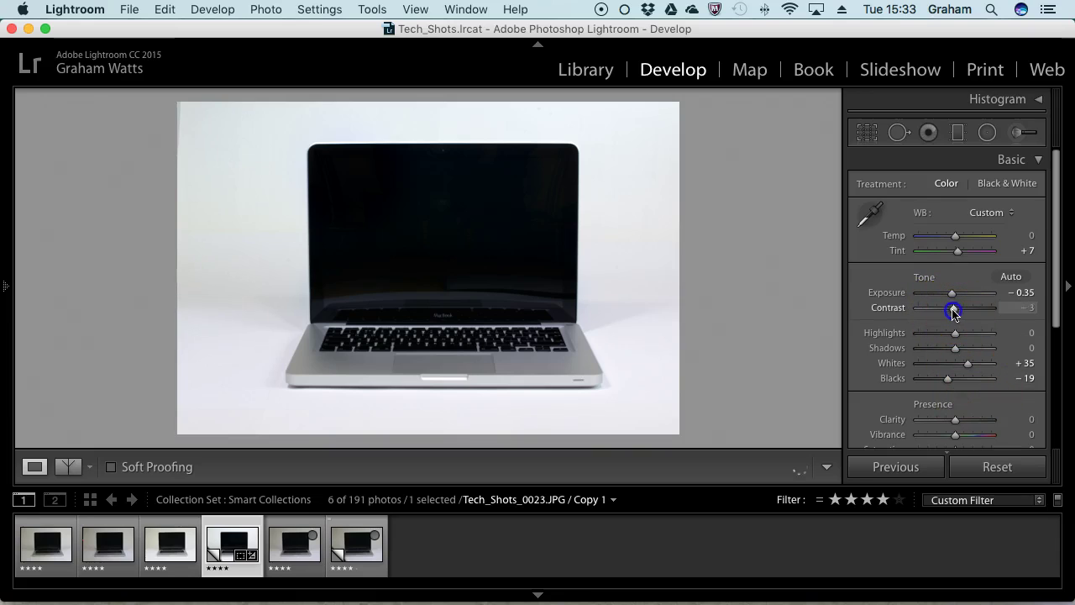
mouse_move(936, 311)
mouse_down()
mouse_move(924, 308)
mouse_move(949, 311)
mouse_up()
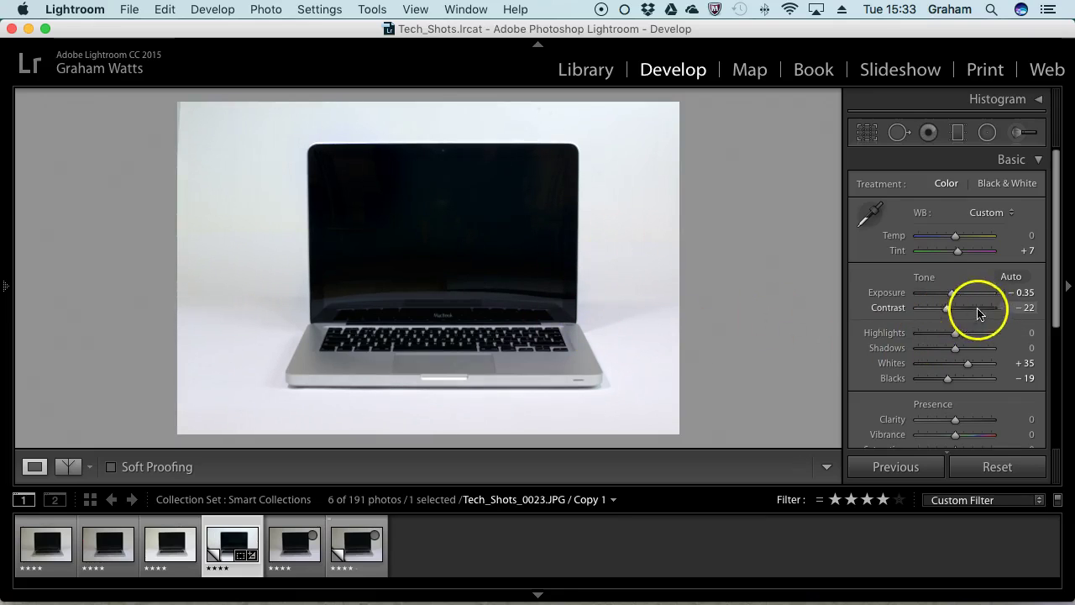
drag(949, 313, 954, 308)
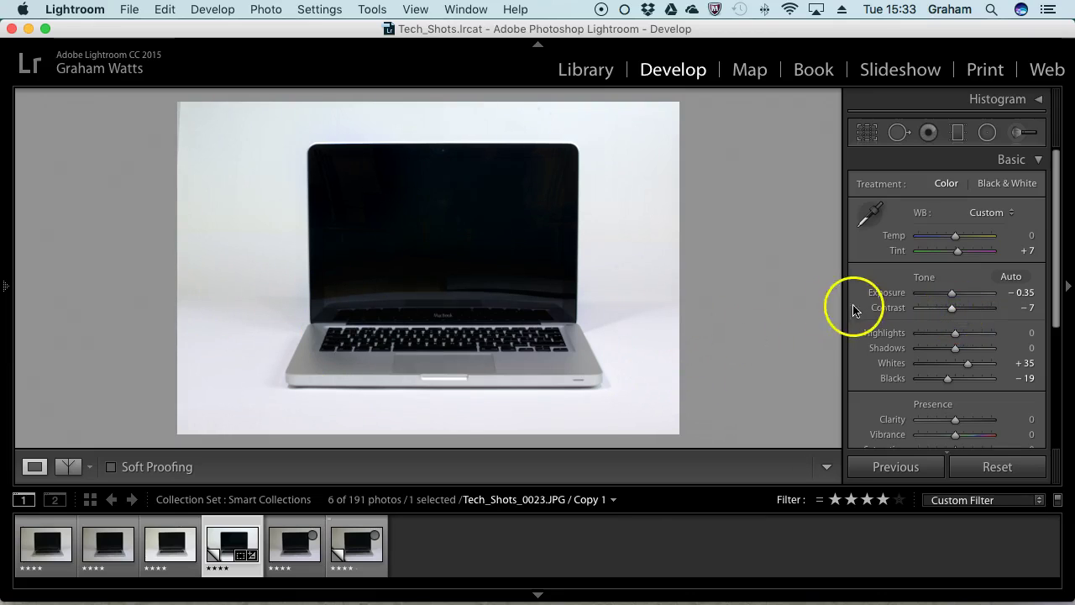
drag(958, 337, 868, 351)
drag(942, 353, 949, 382)
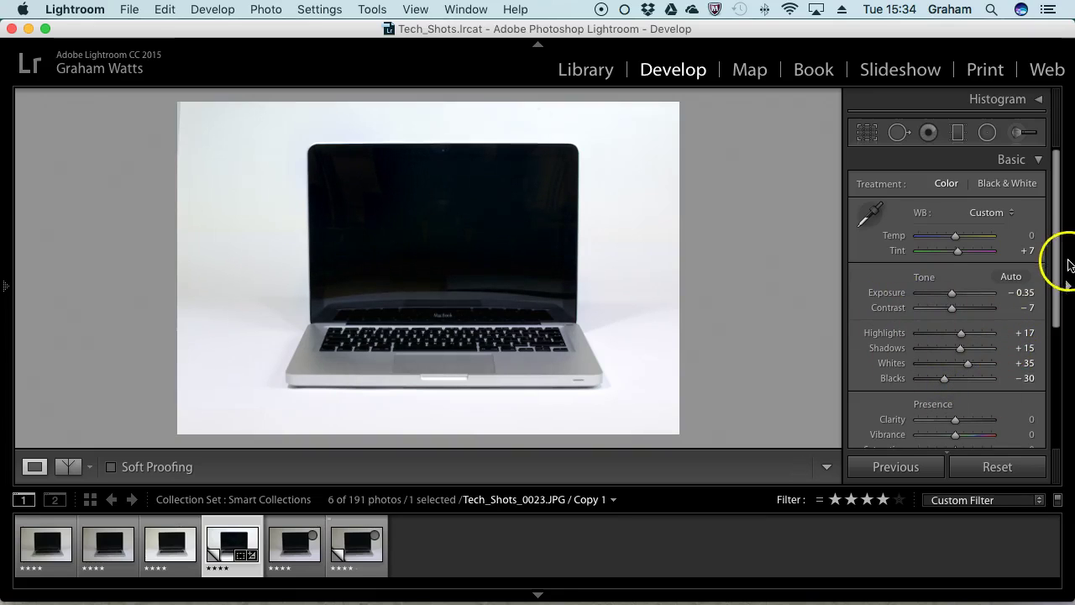
- Try Clarity at +100 on the photo, and return it to 0
drag(1056, 276, 1064, 389)
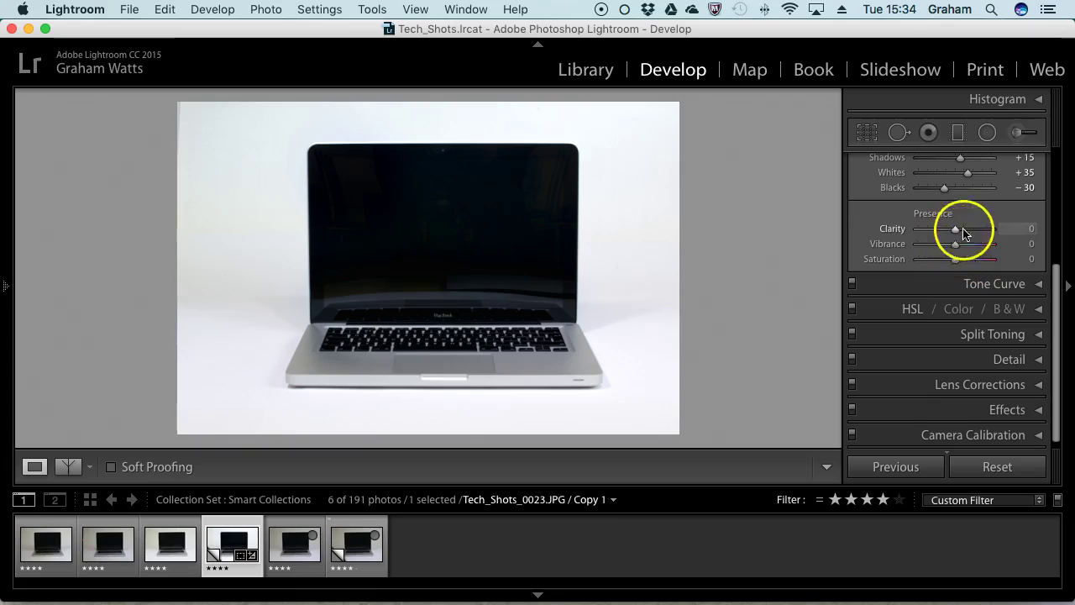
drag(955, 229, 1046, 233)
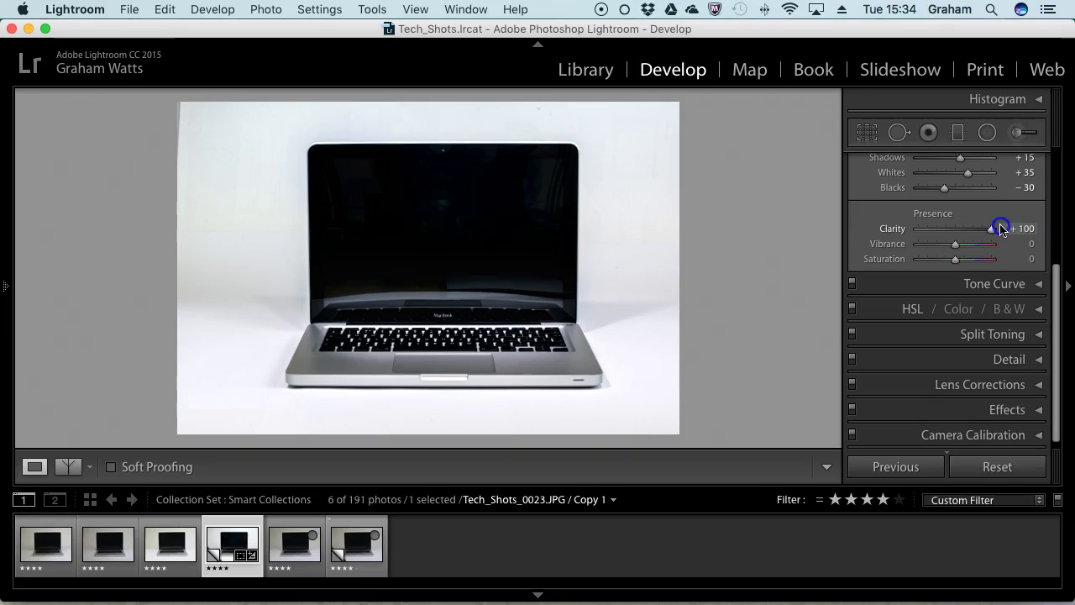
drag(1005, 228, 958, 233)
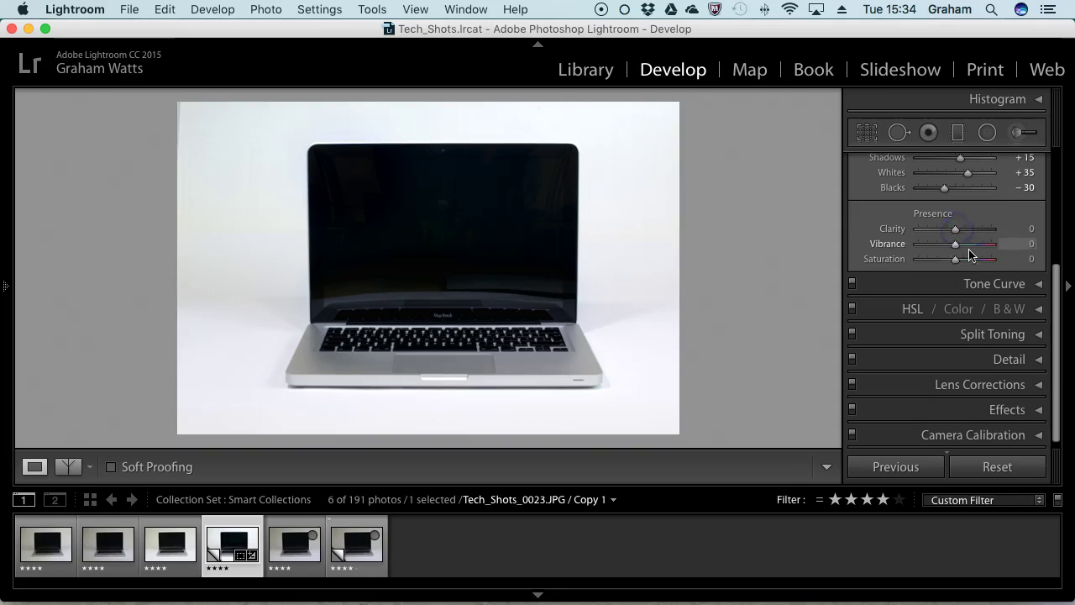
- Set the photo's Vibrance to −25, and try Saturation at −100 and +15 before returning it to 0
drag(993, 250, 881, 246)
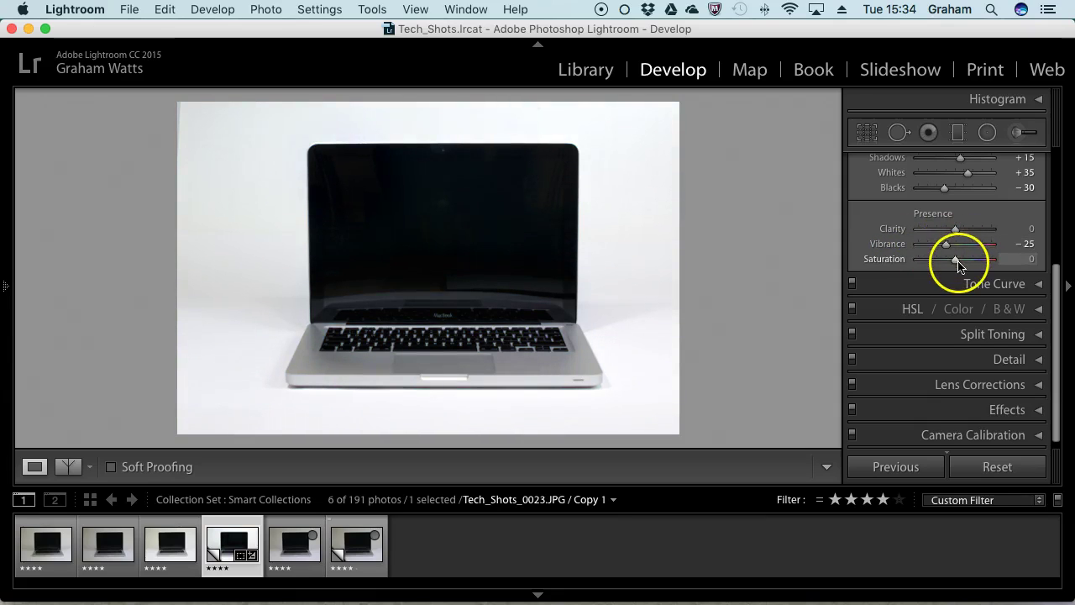
drag(956, 263, 920, 264)
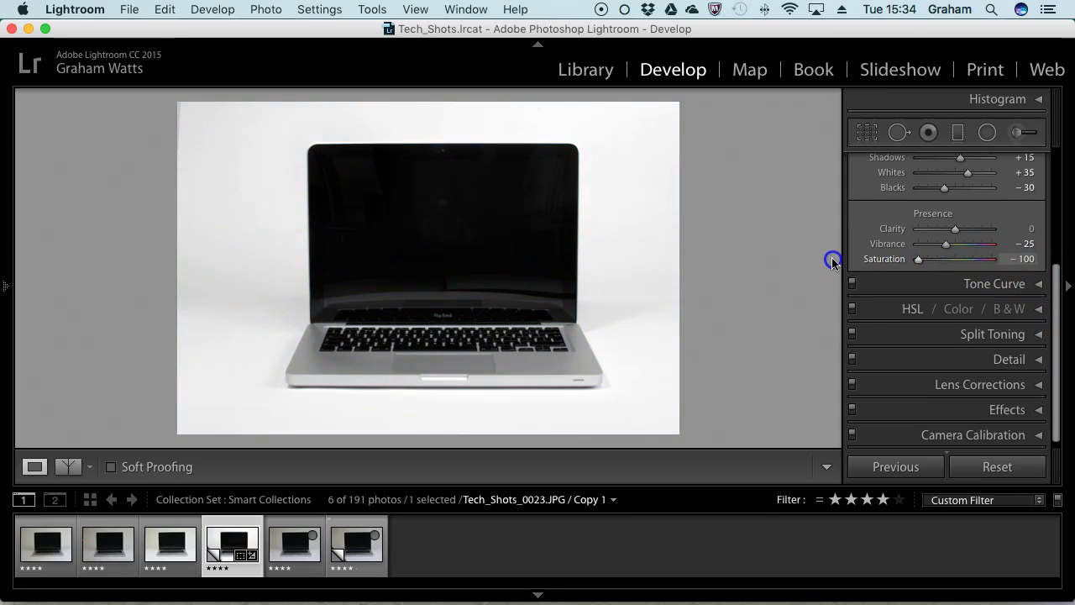
drag(832, 263, 955, 260)
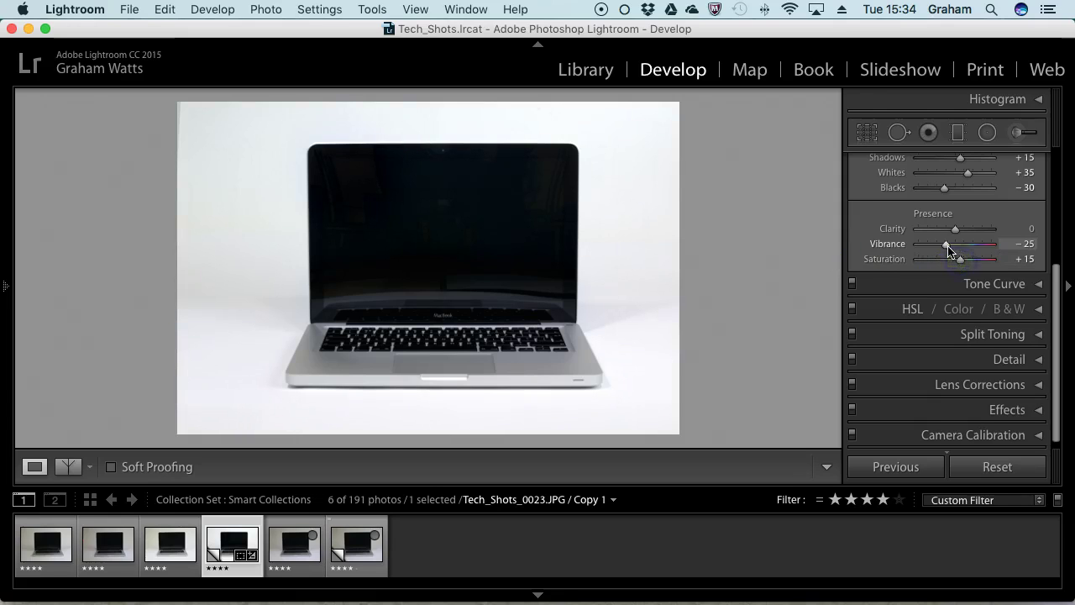
click(1028, 260)
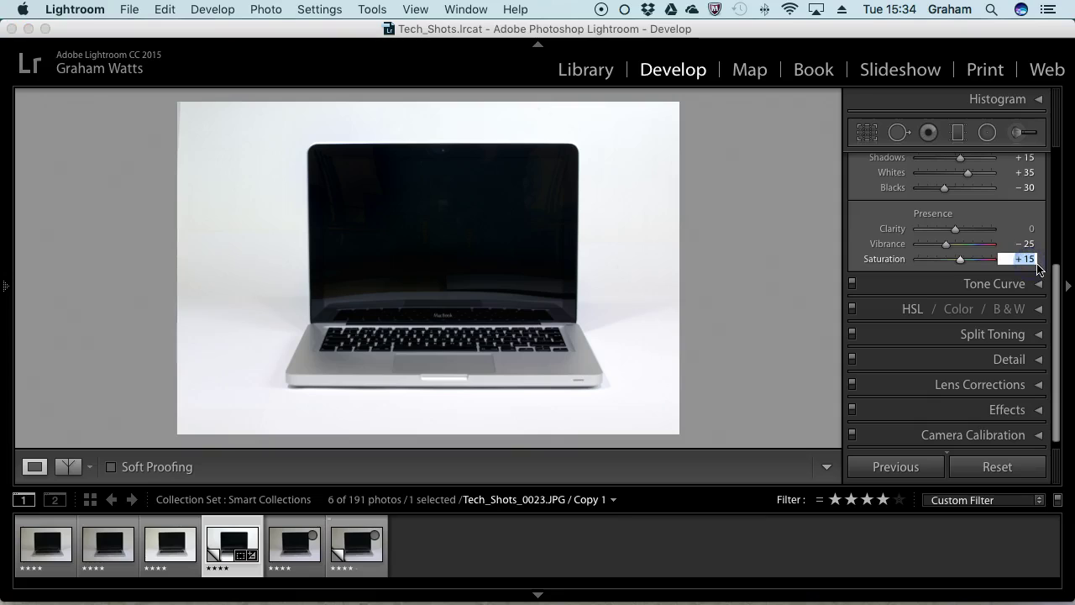
scroll(1039, 267, up, 3)
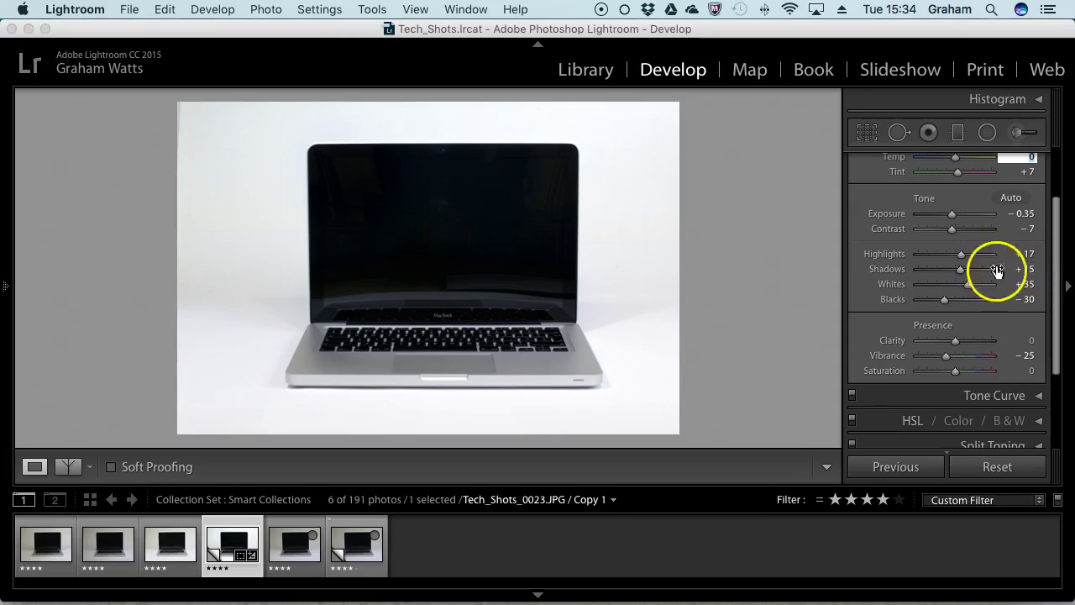
- Try a tone curve with darker Shadows and brighter Lights on the photo, and undo both changes
scroll(974, 313, down, 1)
scroll(974, 313, down, 2)
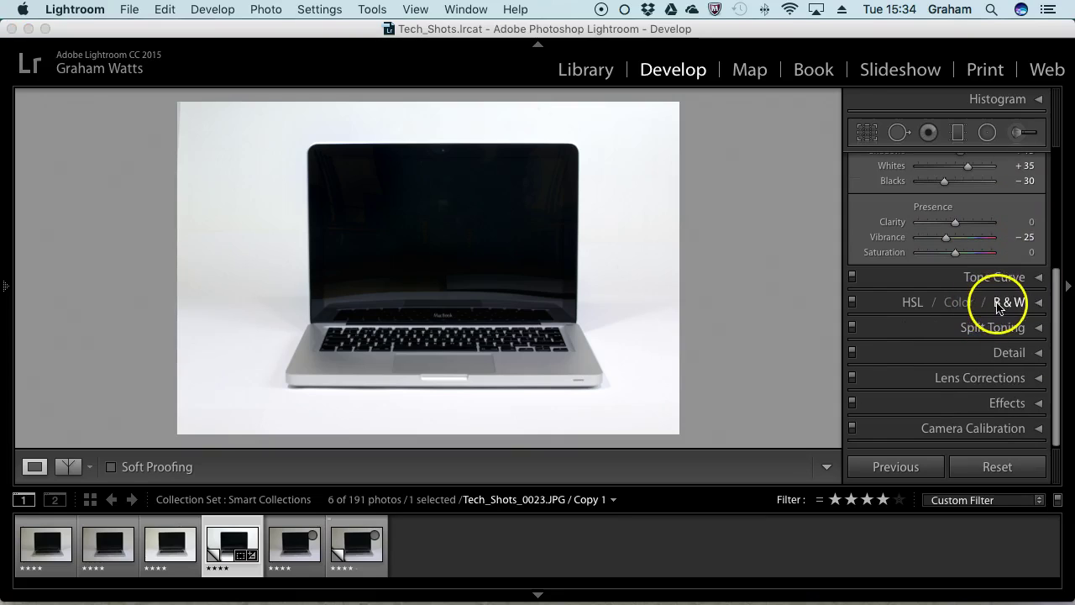
click(1037, 278)
scroll(1007, 260, down, 1)
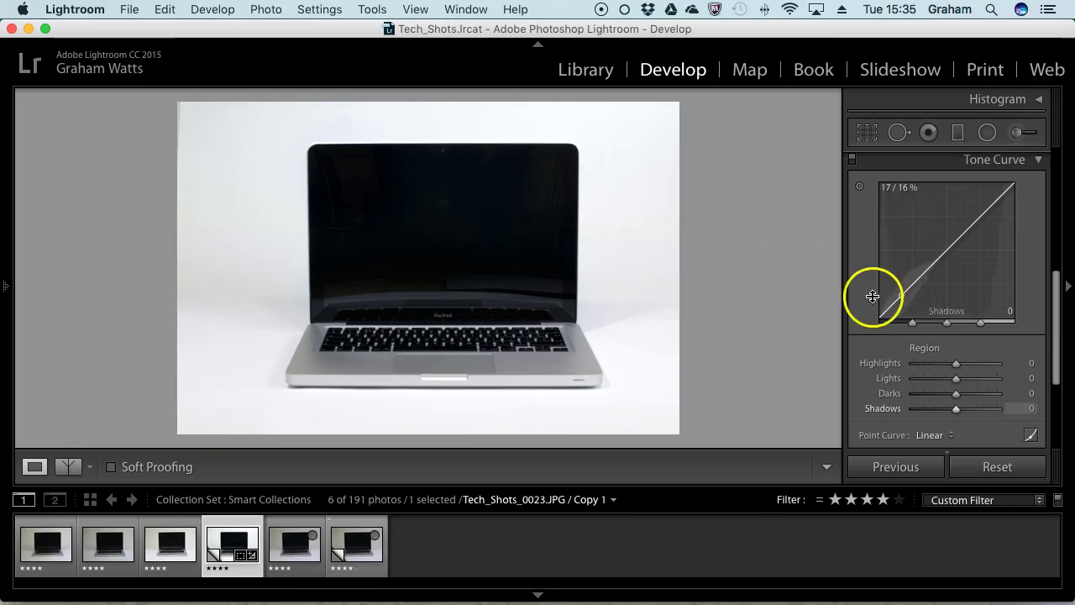
drag(897, 306, 907, 377)
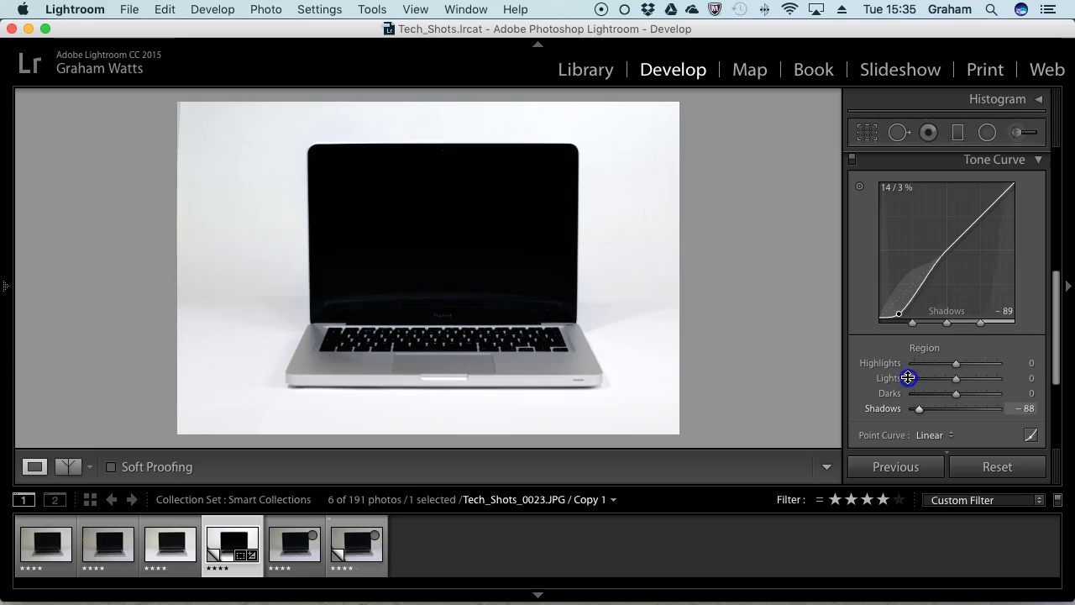
mouse_move(953, 231)
mouse_down()
mouse_move(937, 184)
mouse_move(949, 259)
mouse_move(943, 162)
mouse_move(950, 257)
mouse_move(950, 226)
mouse_up()
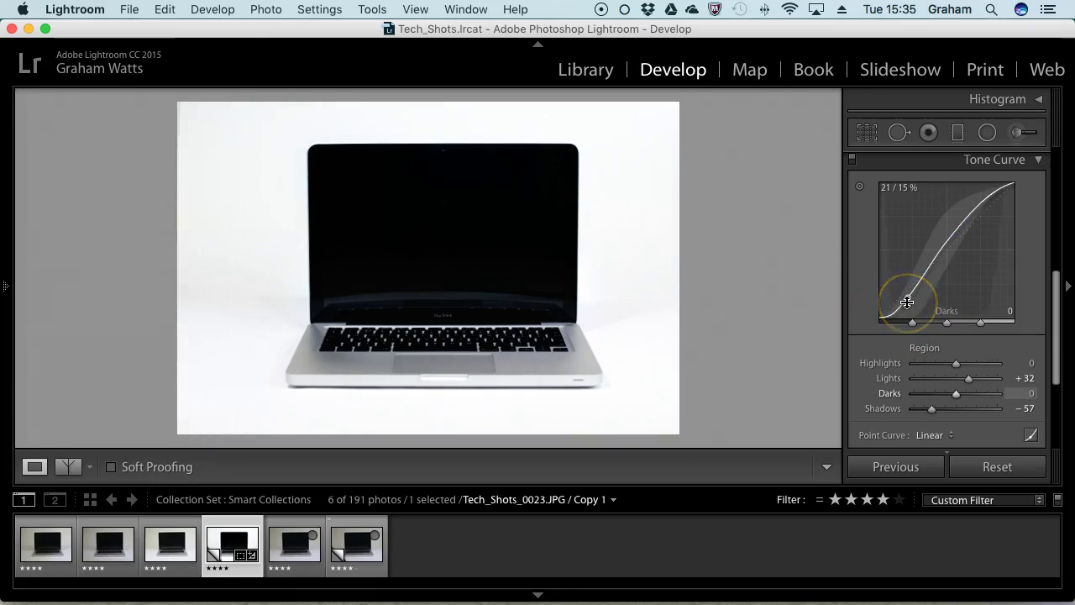
key(super+z)
key(super+z)
- Set the tone curve's Highlights to +20, Lights to −24 and Shadows to +57
click(939, 253)
drag(952, 363, 947, 391)
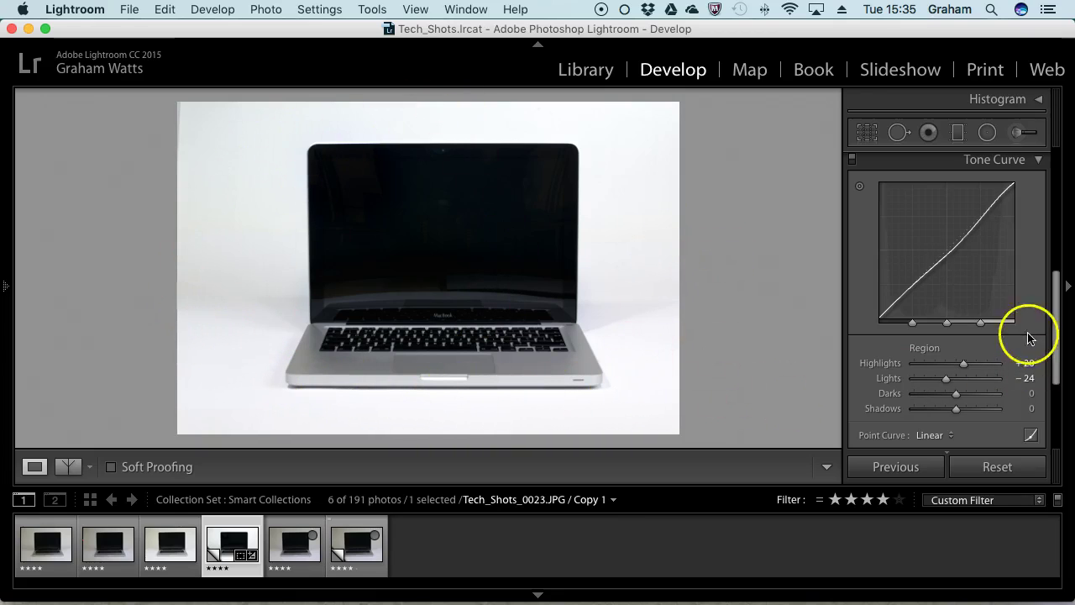
drag(949, 413, 979, 418)
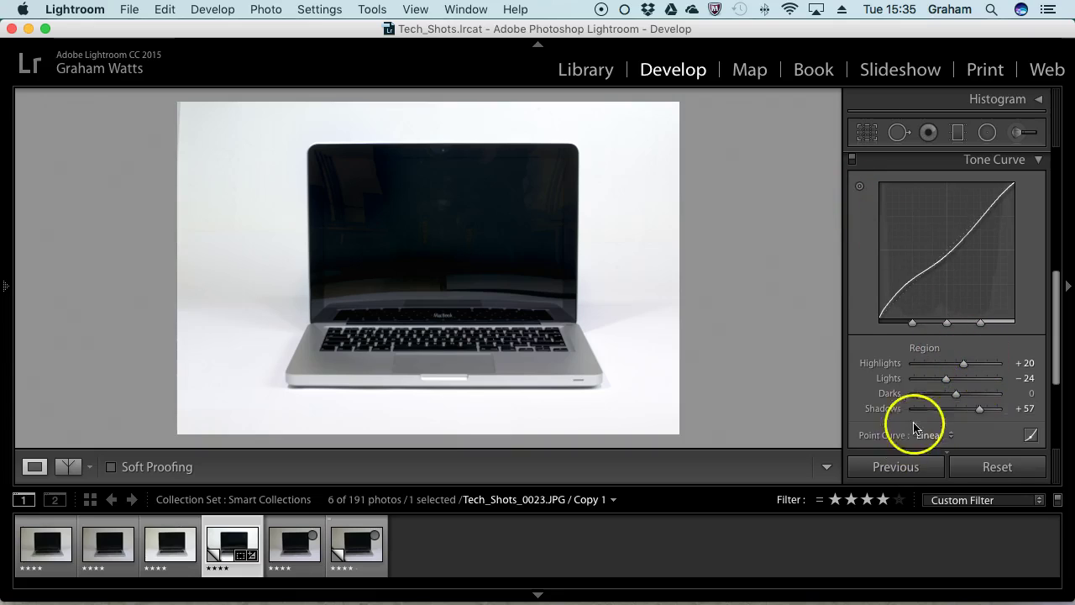
scroll(1033, 425, up, 2)
scroll(1033, 425, down, 6)
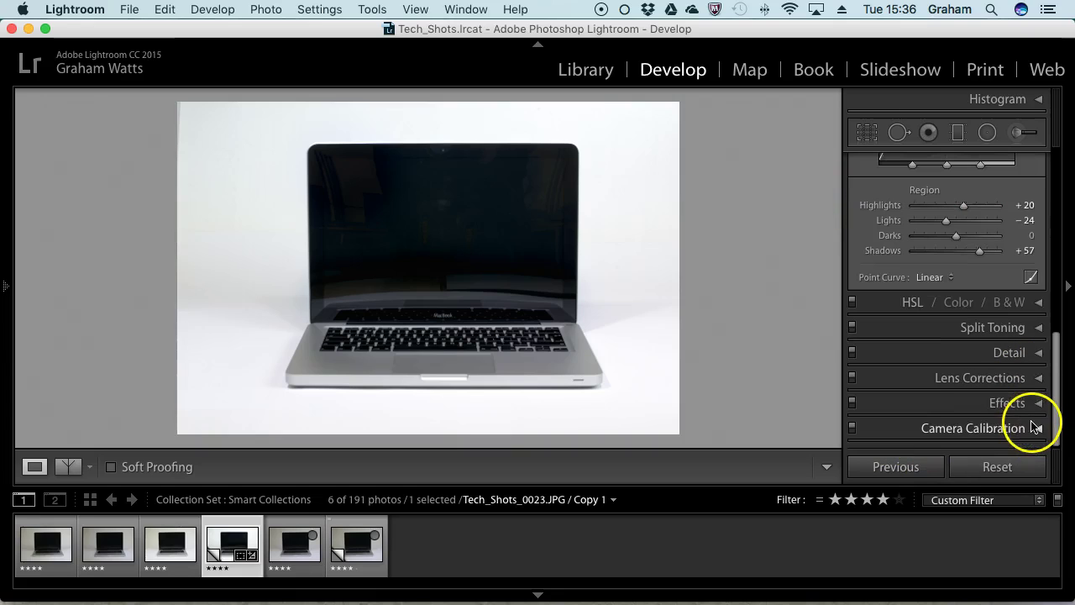
scroll(1034, 425, up, 6)
click(1034, 279)
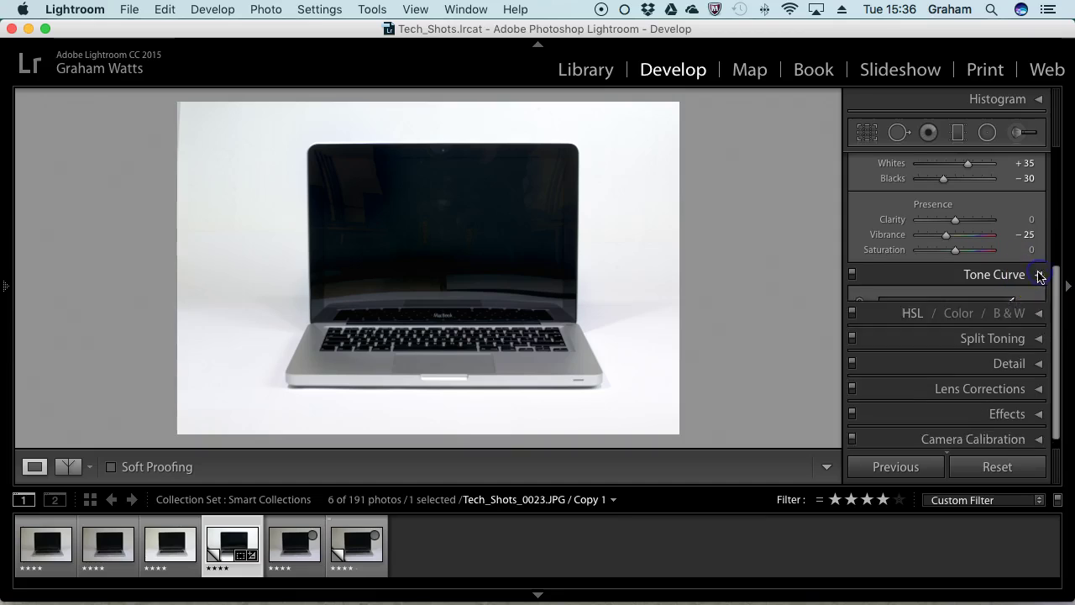
- Try HSL Saturation at −73 for Blue and −100 for Aqua, and undo both changes
click(1039, 303)
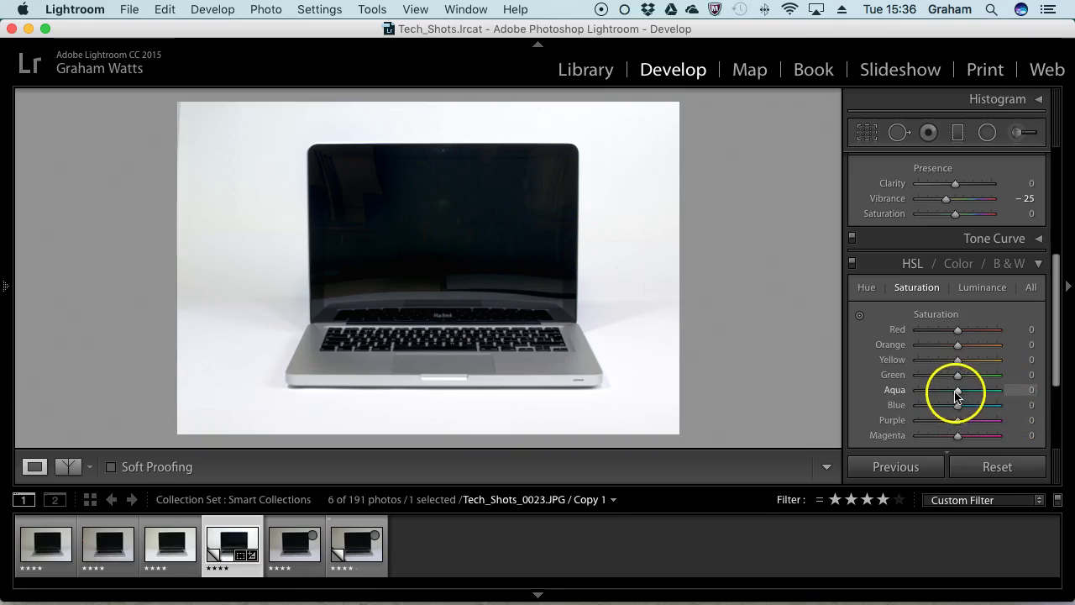
drag(953, 407, 919, 392)
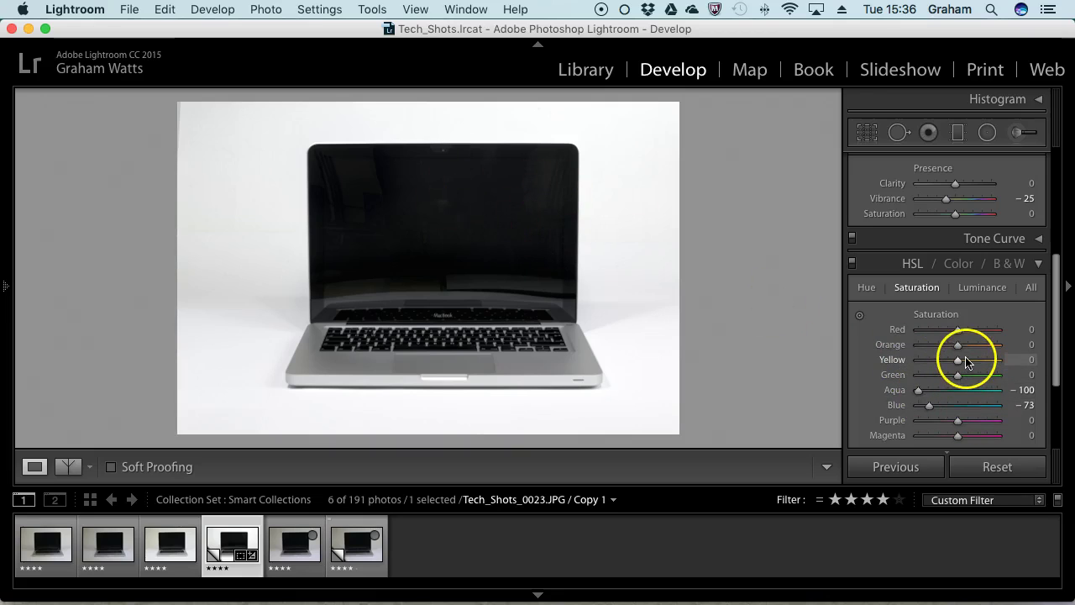
key(super+z)
key(super+z)
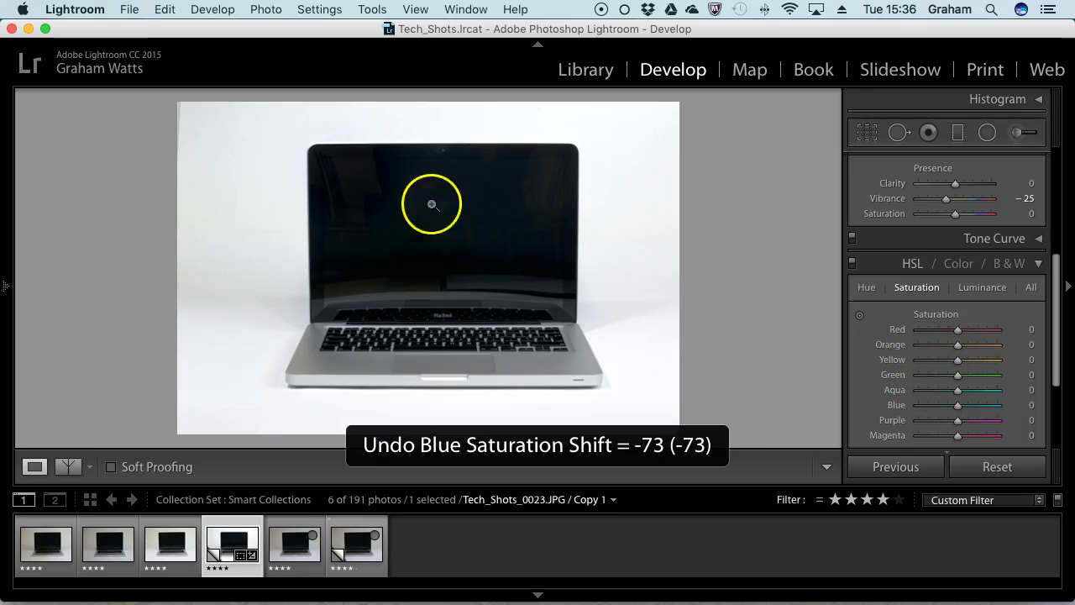
- Set HSL Saturation to Yellow −100, Green −15, Aqua −98 and Blue −100, and briefly compare the photo in black and white
click(960, 410)
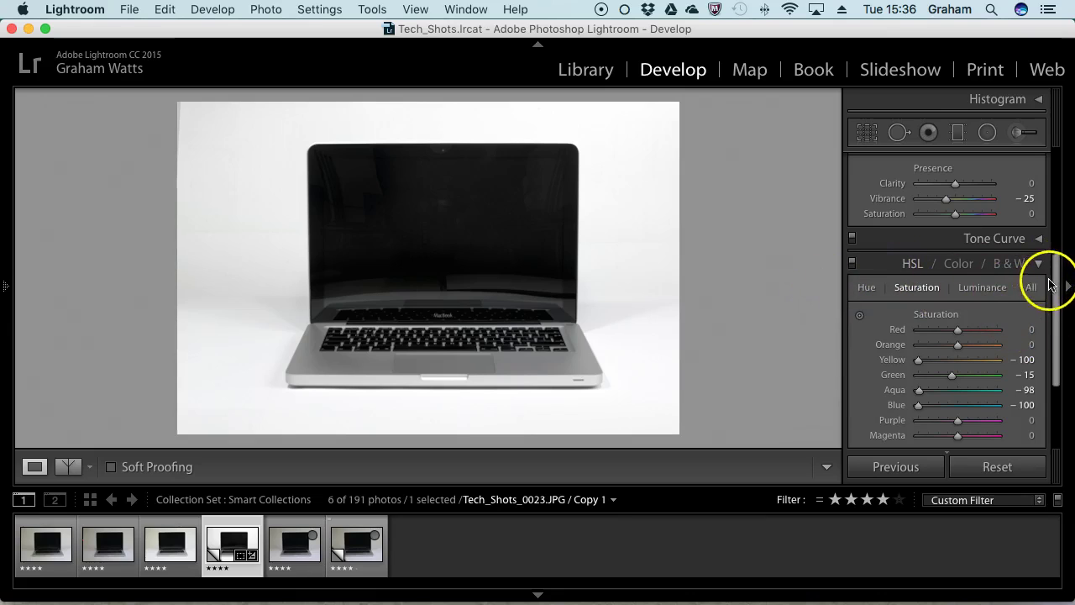
click(1012, 263)
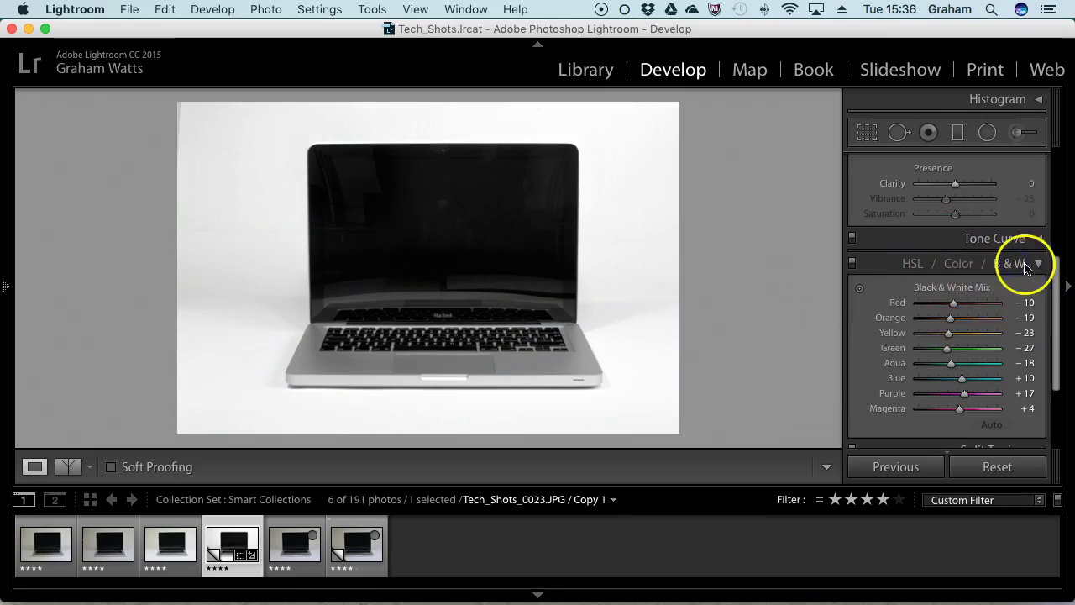
click(913, 262)
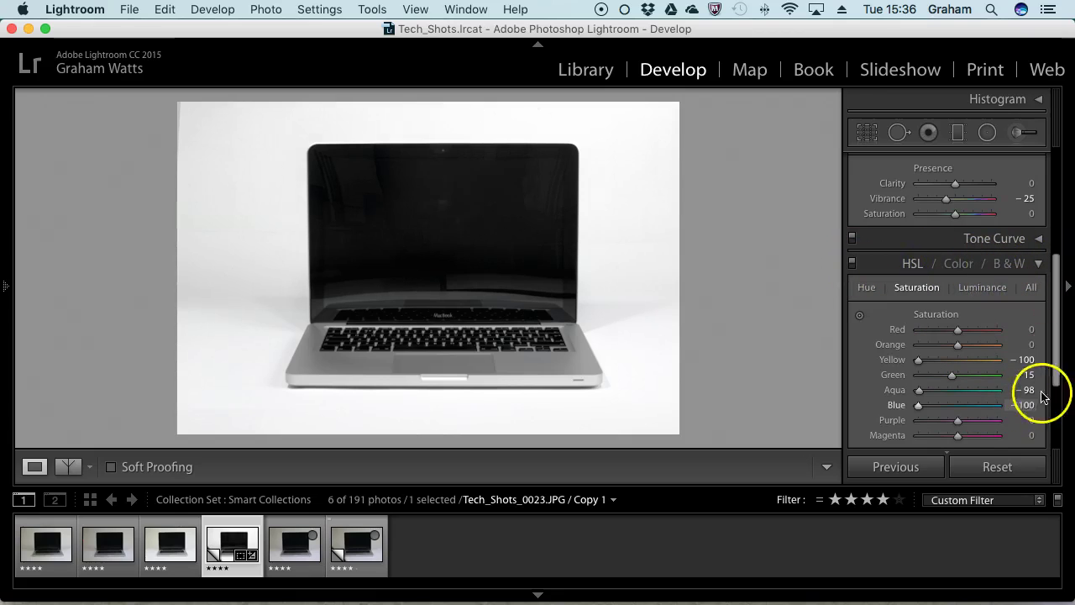
- Try split toning with Shadows Hue 360 and Saturation 17, and Highlights Saturation 63 at Hue 249 and 0
mouse_move(7, 302)
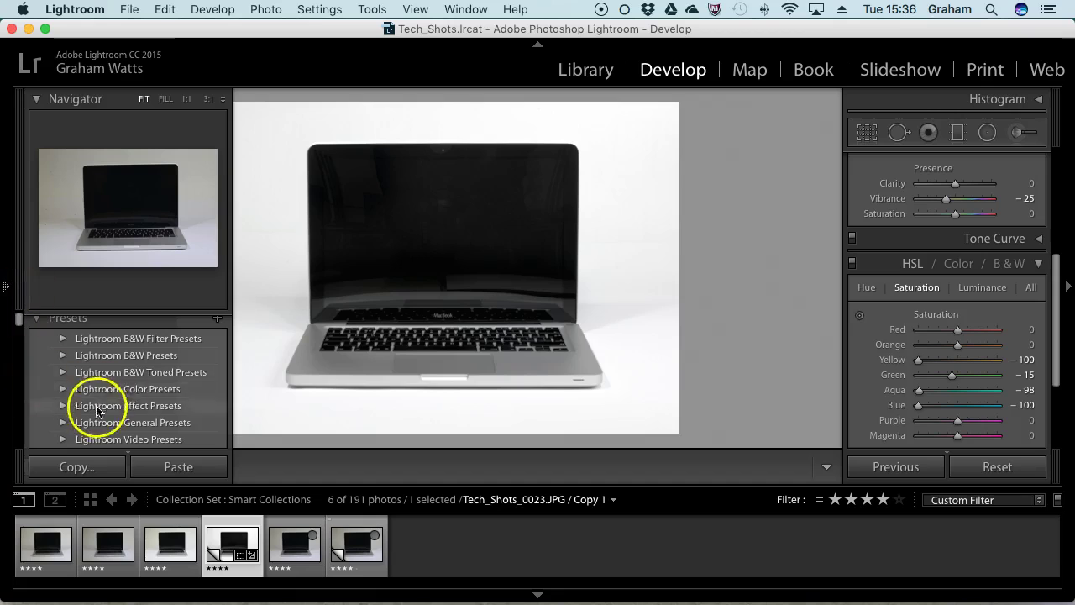
drag(1056, 370, 1050, 430)
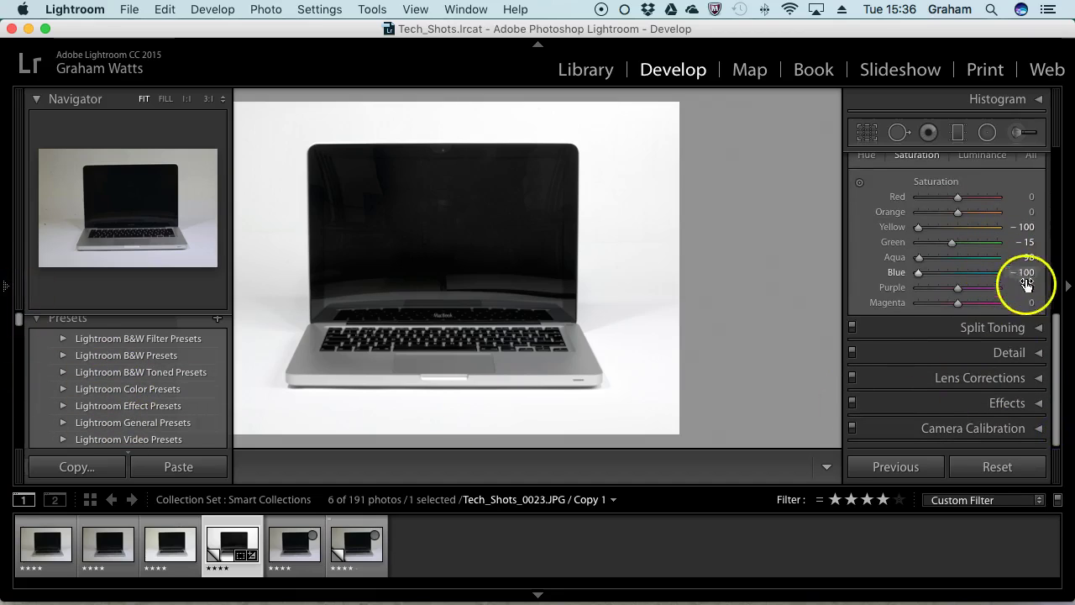
scroll(1038, 311, up, 1)
scroll(1033, 319, up, 2)
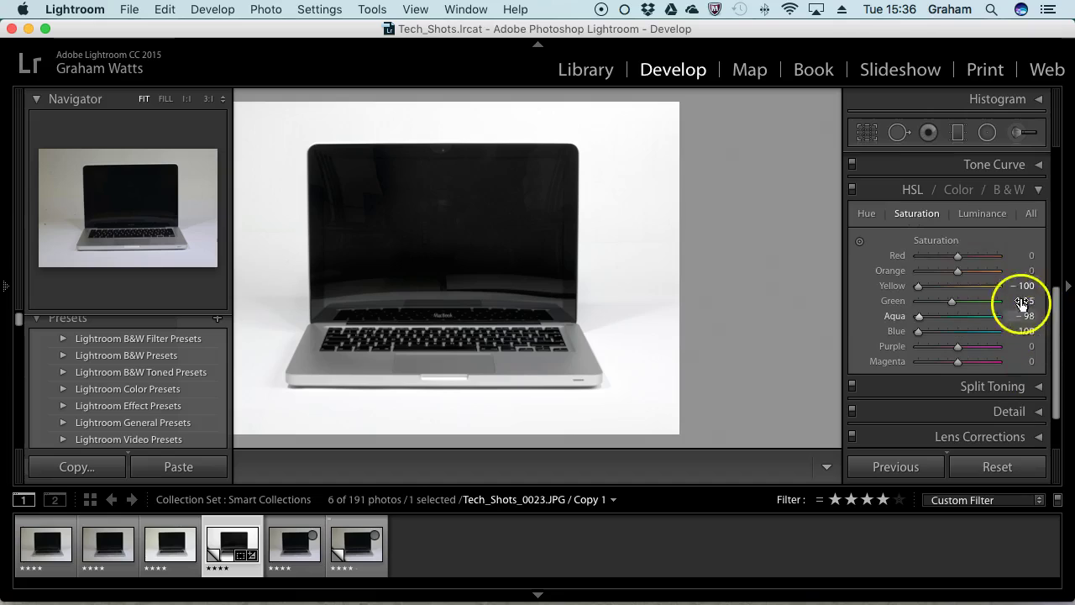
click(1040, 191)
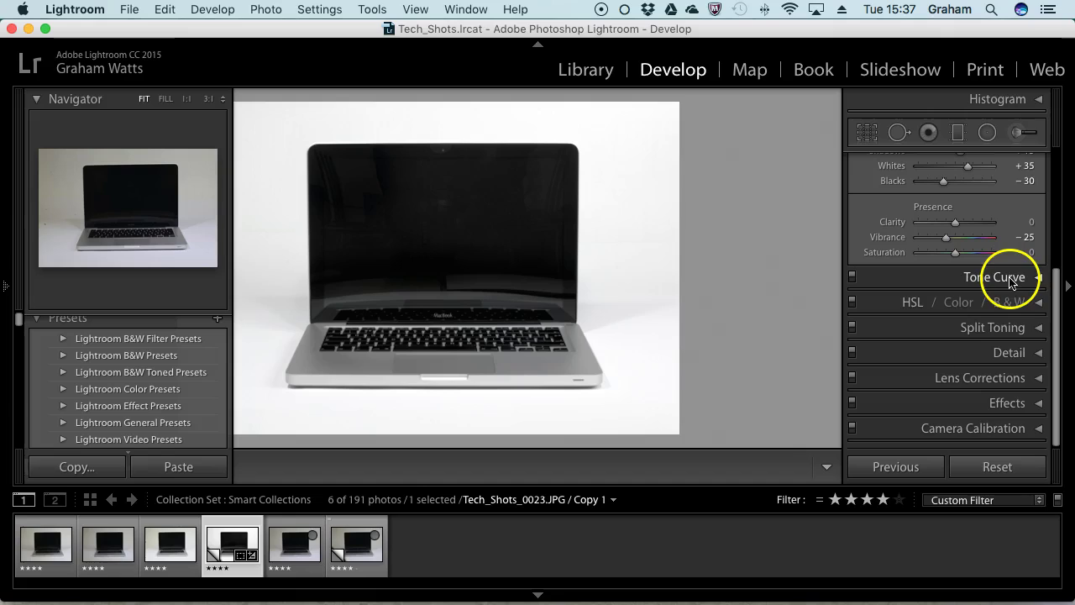
click(1006, 327)
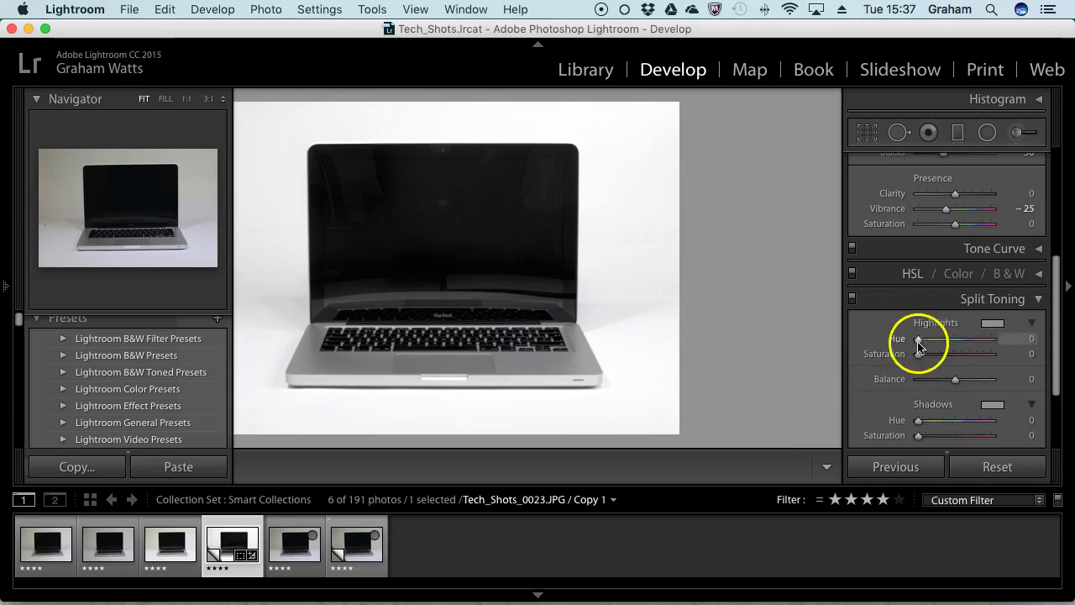
mouse_move(972, 340)
mouse_down()
mouse_move(962, 355)
mouse_move(991, 352)
mouse_move(966, 358)
mouse_up()
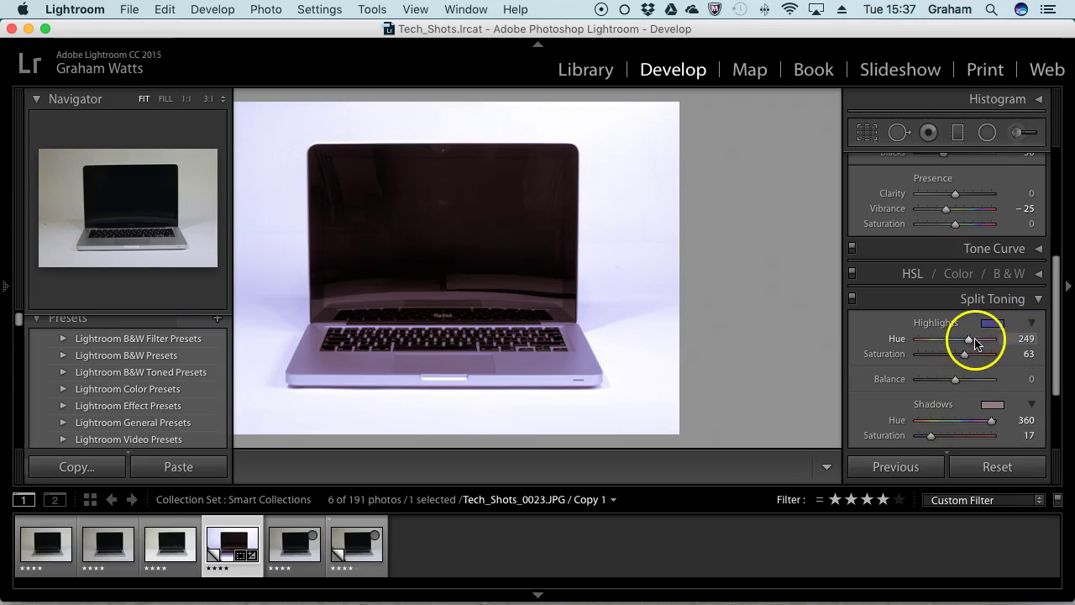
drag(970, 340, 857, 338)
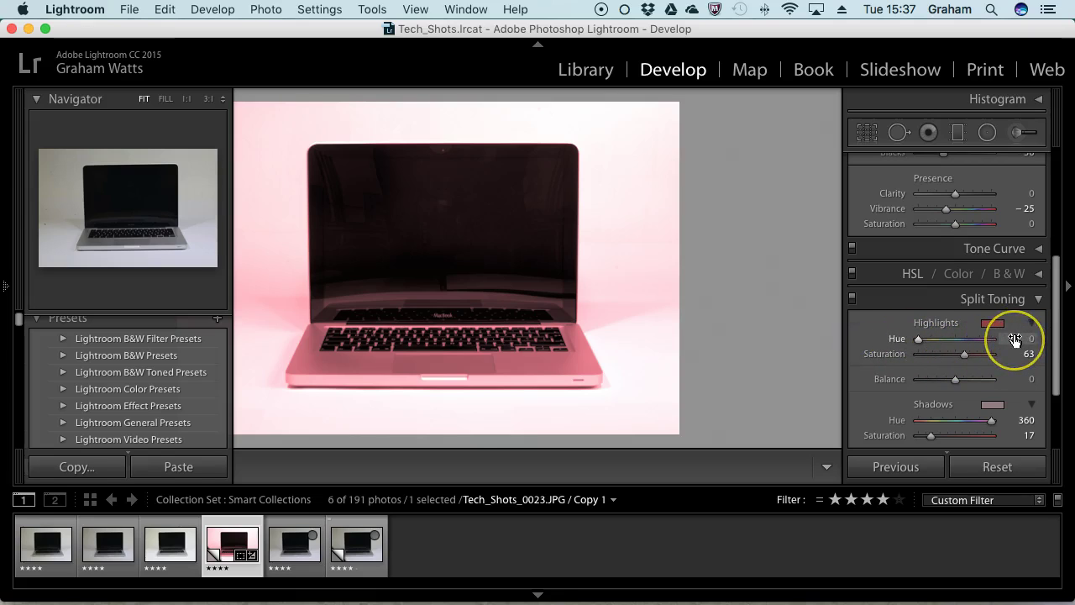
- Undo all the split toning changes to the highlights and shadows
key(super+z)
key(super+z)
key(super+z)
key(super+z)
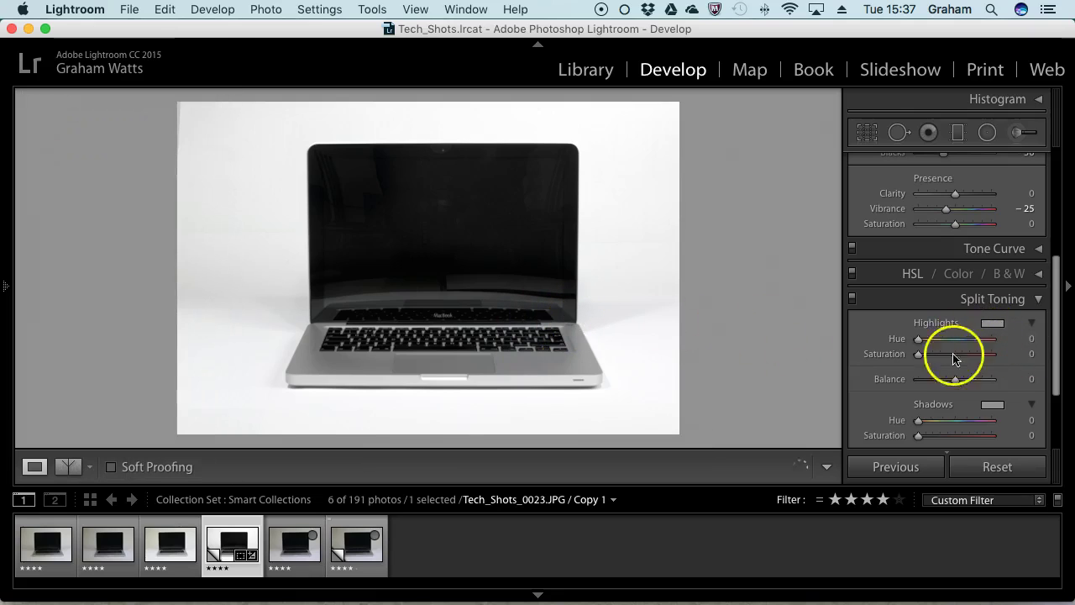
scroll(1060, 341, down, 5)
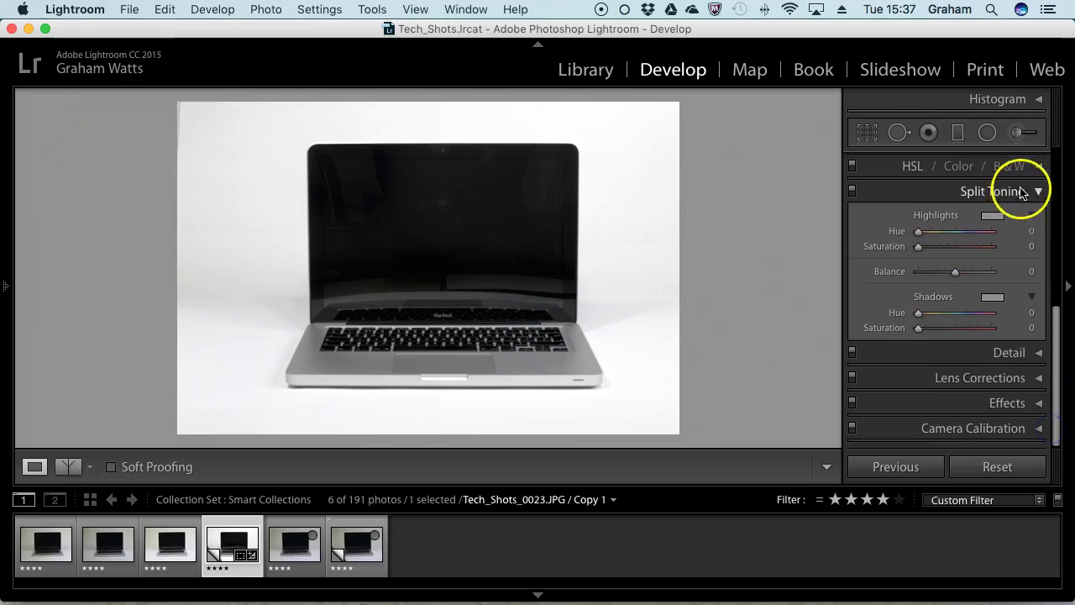
click(1039, 193)
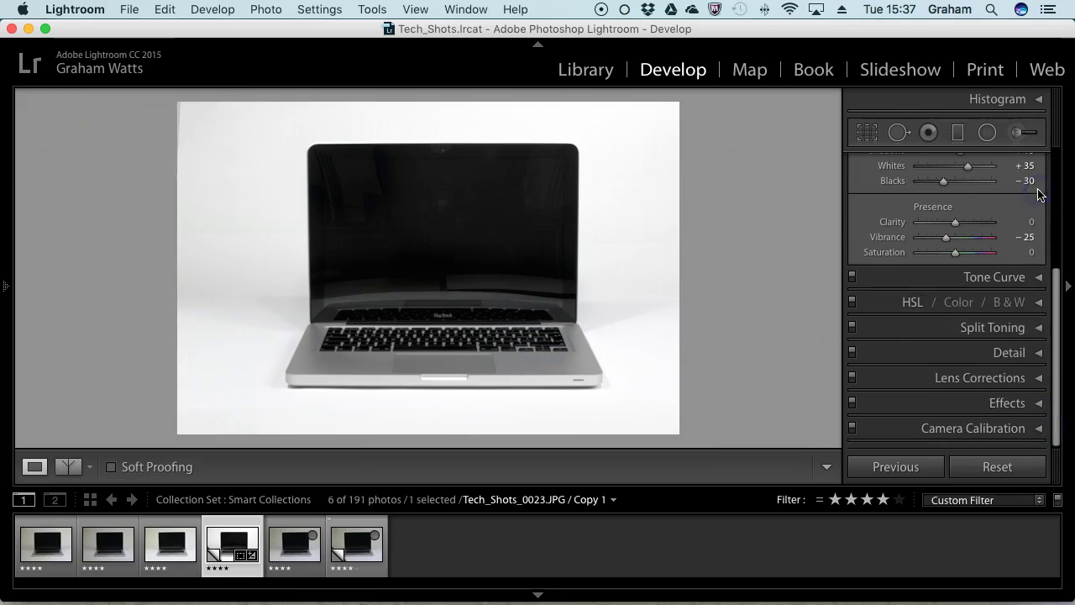
- Try a sharpening Amount of 41 while viewing the MacBook lettering and keyboard up close, and return it to 0
click(1039, 353)
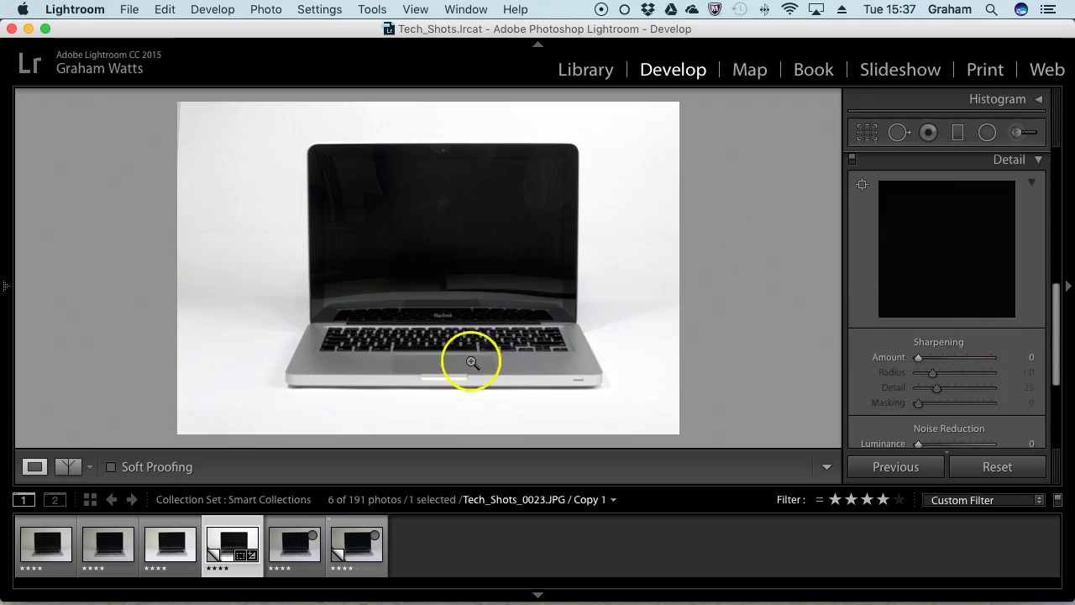
click(464, 332)
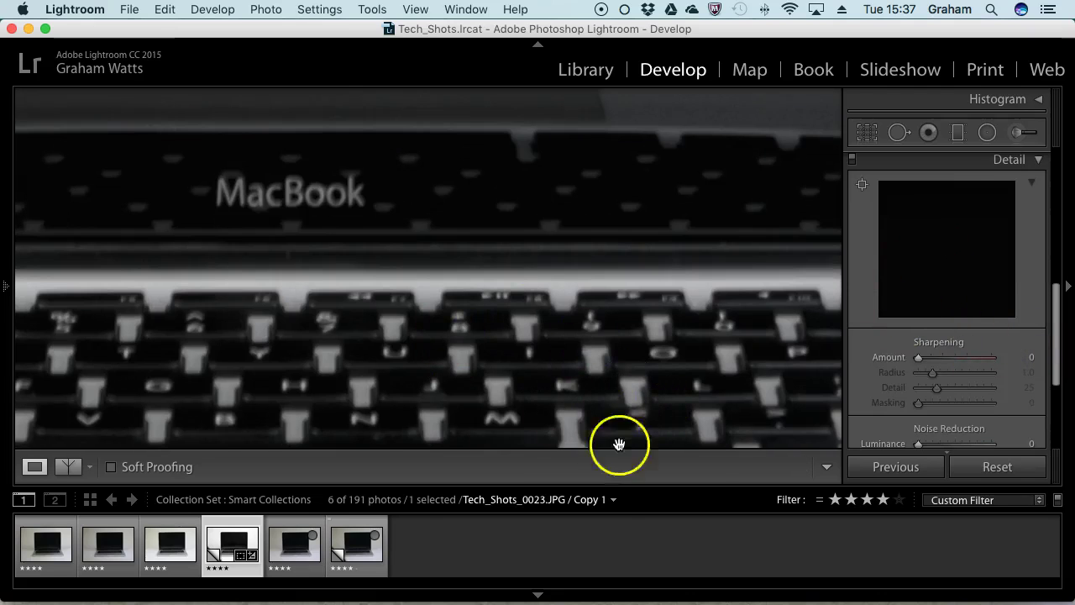
drag(918, 357, 952, 363)
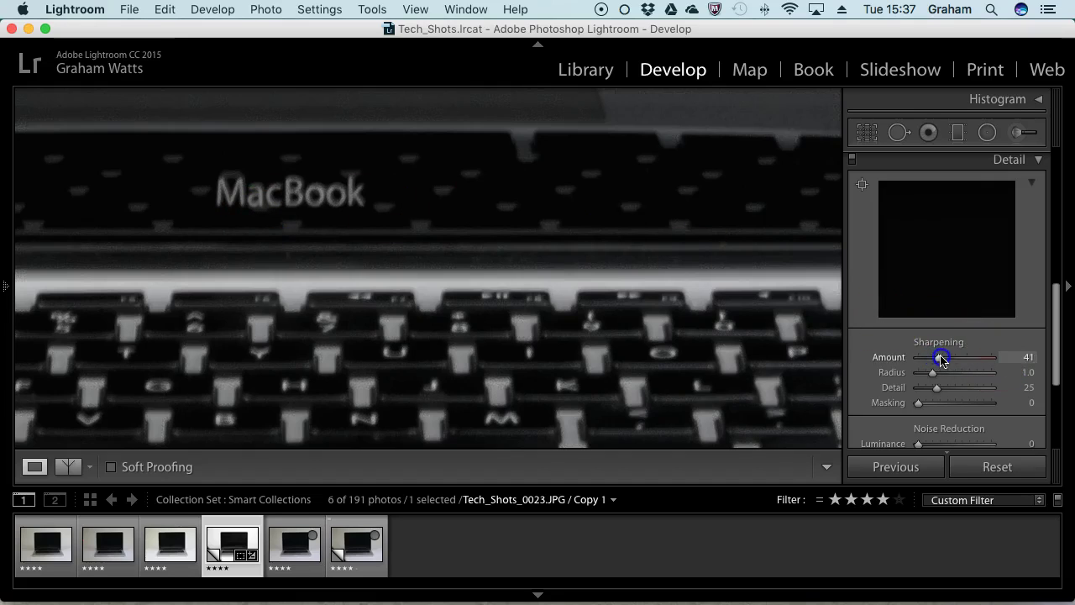
drag(937, 358, 915, 356)
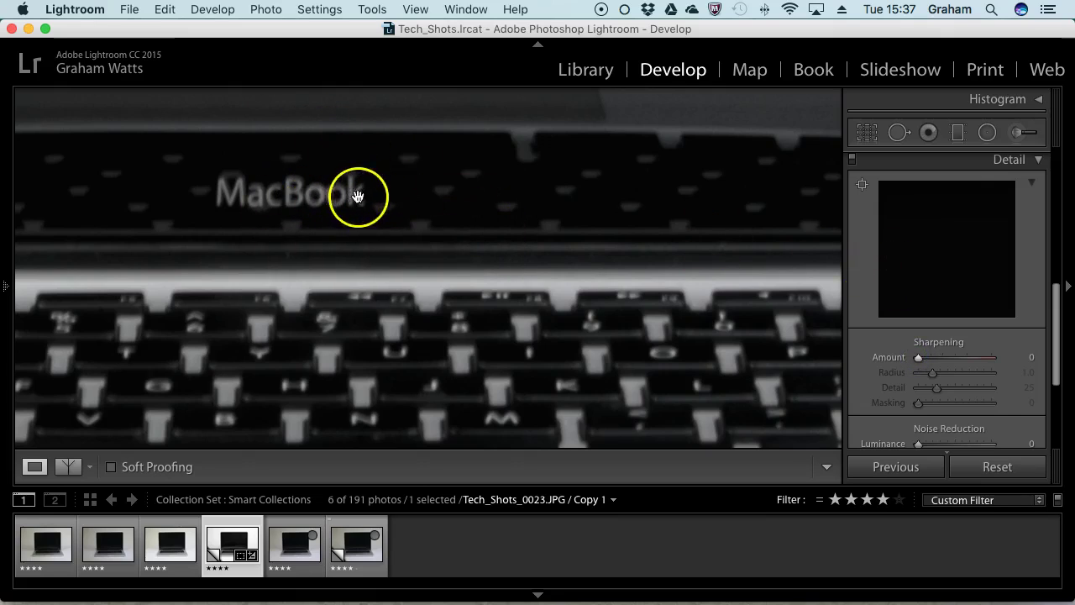
- Set the photo's sharpening Amount to 83 and Radius to 3.0
scroll(982, 367, up, 1)
scroll(983, 367, down, 3)
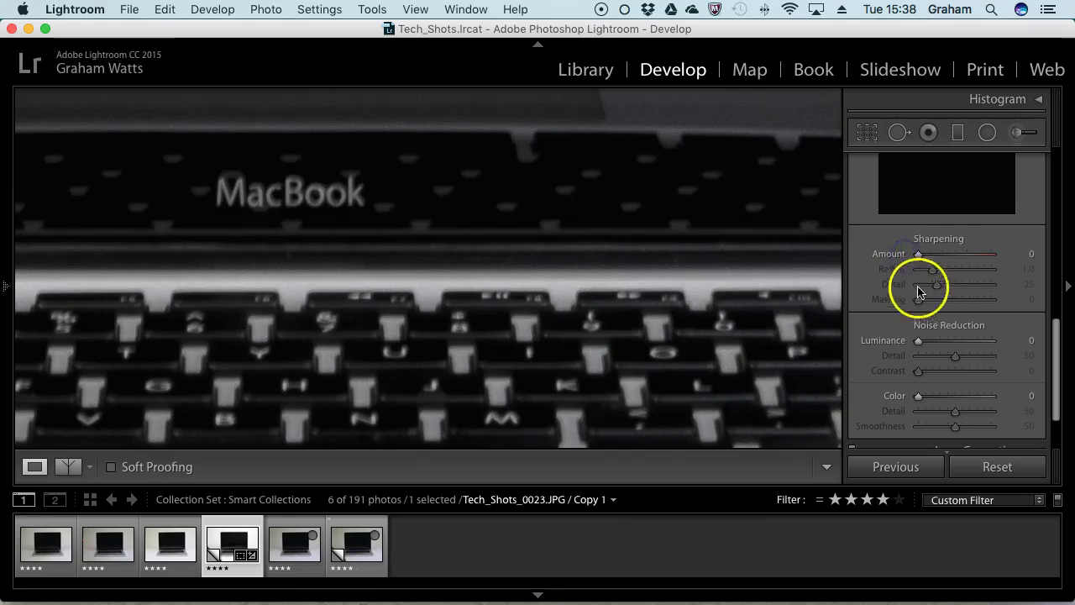
drag(958, 260, 960, 260)
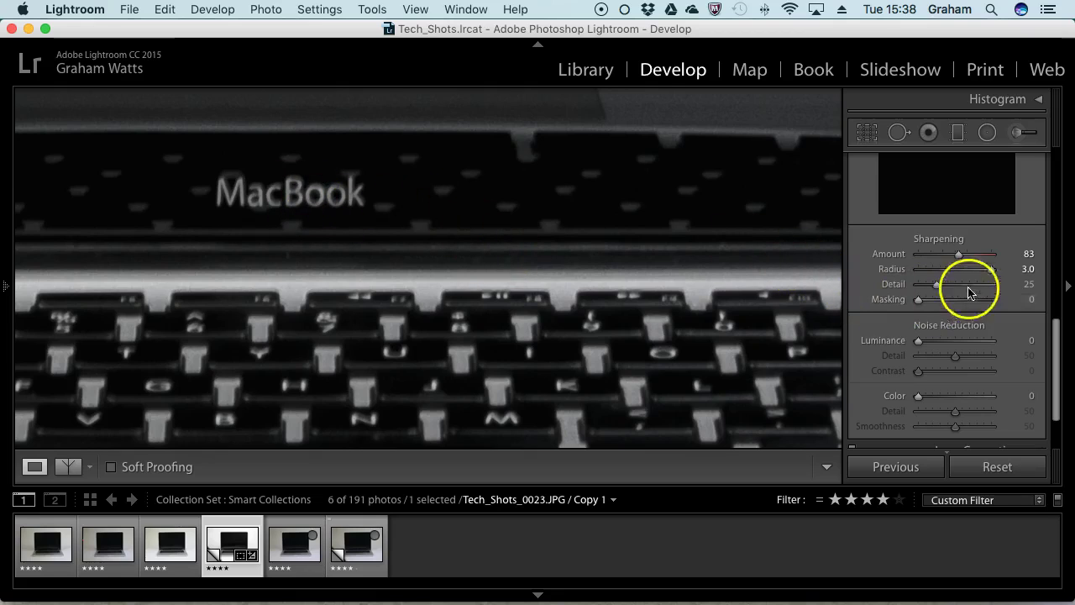
- Try sharpening Radius values of 0.5 and 1.6 with Detail at 95 and 36 on the MacBook lettering and keyboard
drag(991, 270, 914, 270)
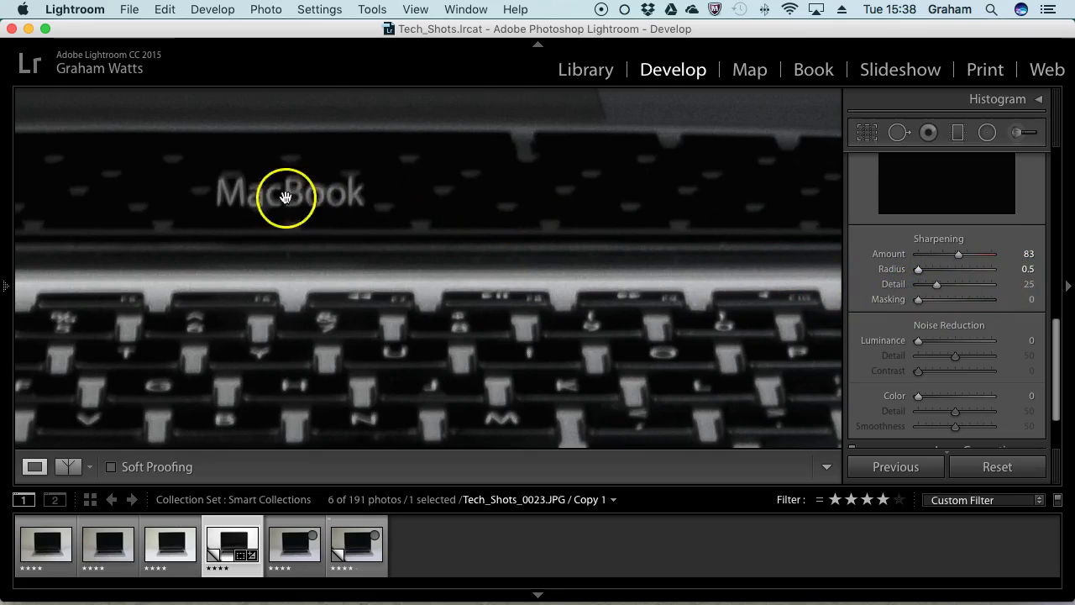
click(947, 272)
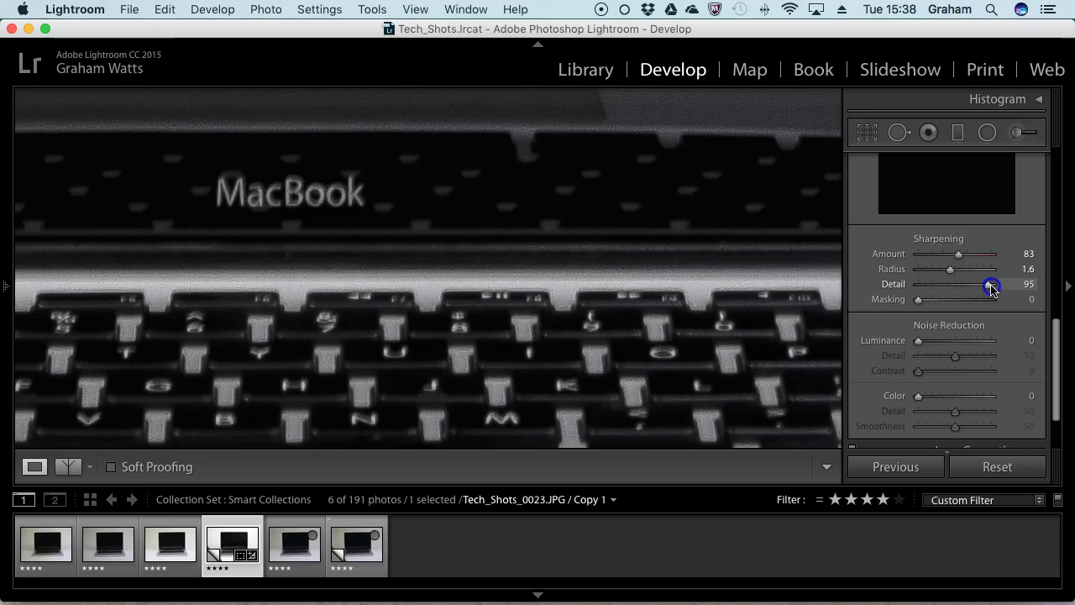
click(921, 302)
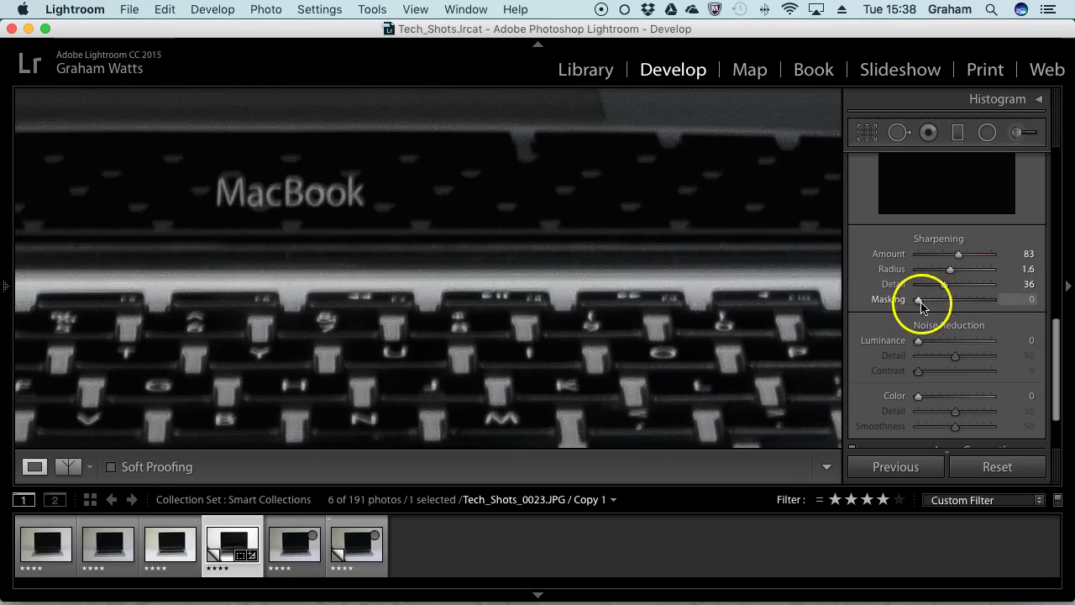
click(952, 292)
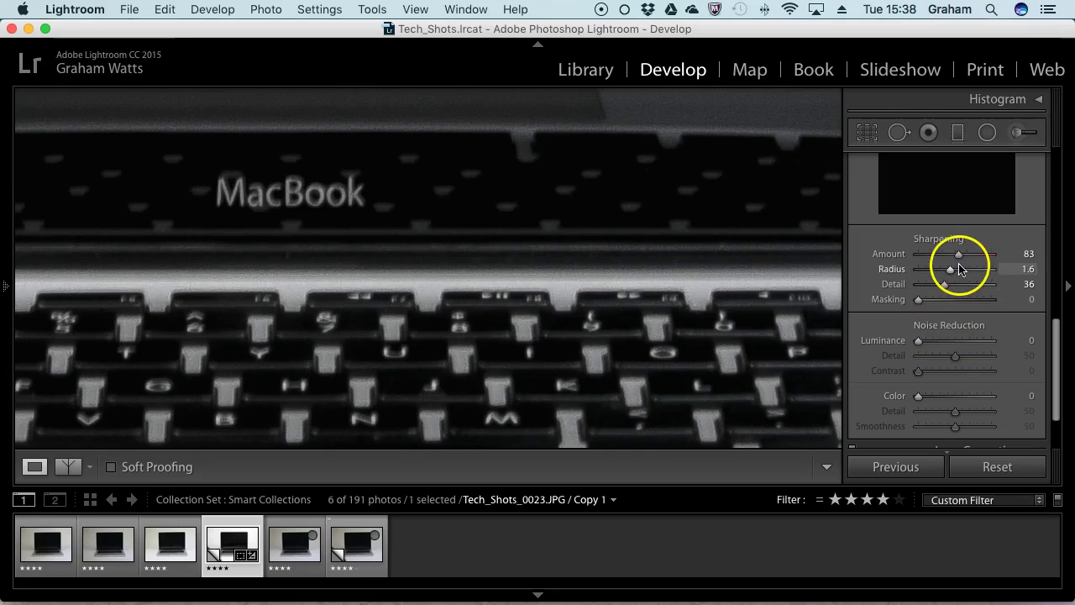
- Undo all the sharpening changes so that the Amount is back at 0
key(super+z)
key(super+z)
key(super+z)
key(super+z)
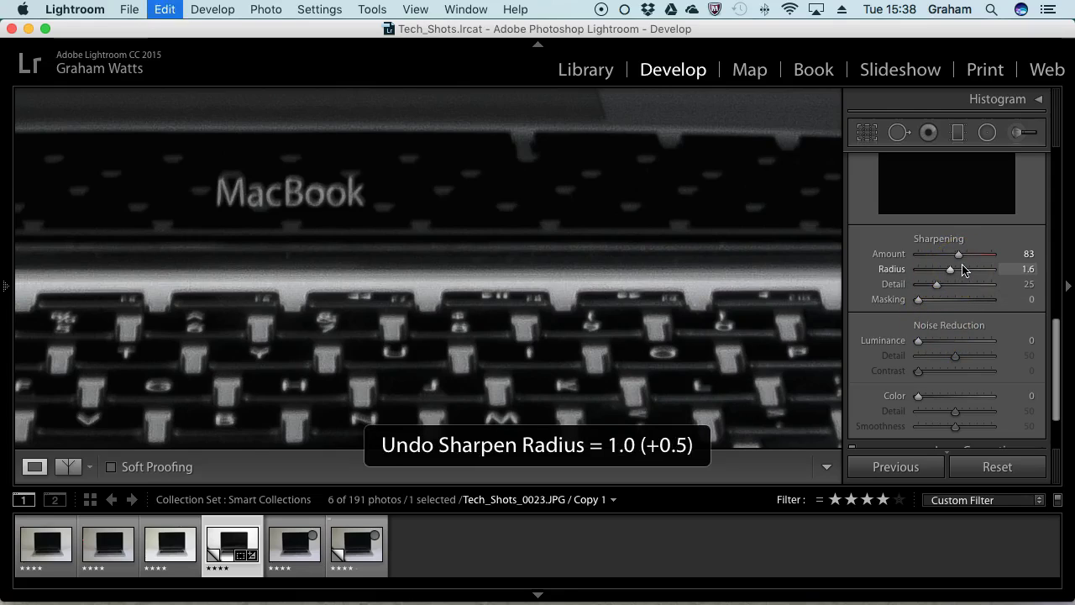
key(super+z)
key(super+z)
key(super+z)
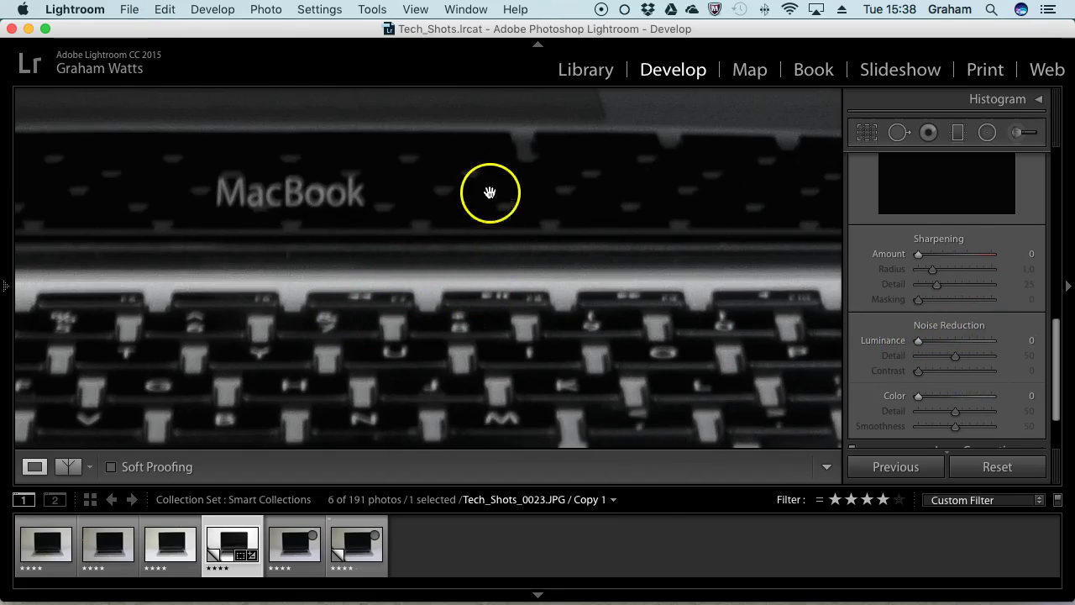
- Try Luminance noise reduction at 61, 9 and 100 and a stronger Color noise reduction on the laptop close-up, returning both to 0
drag(467, 278, 562, 400)
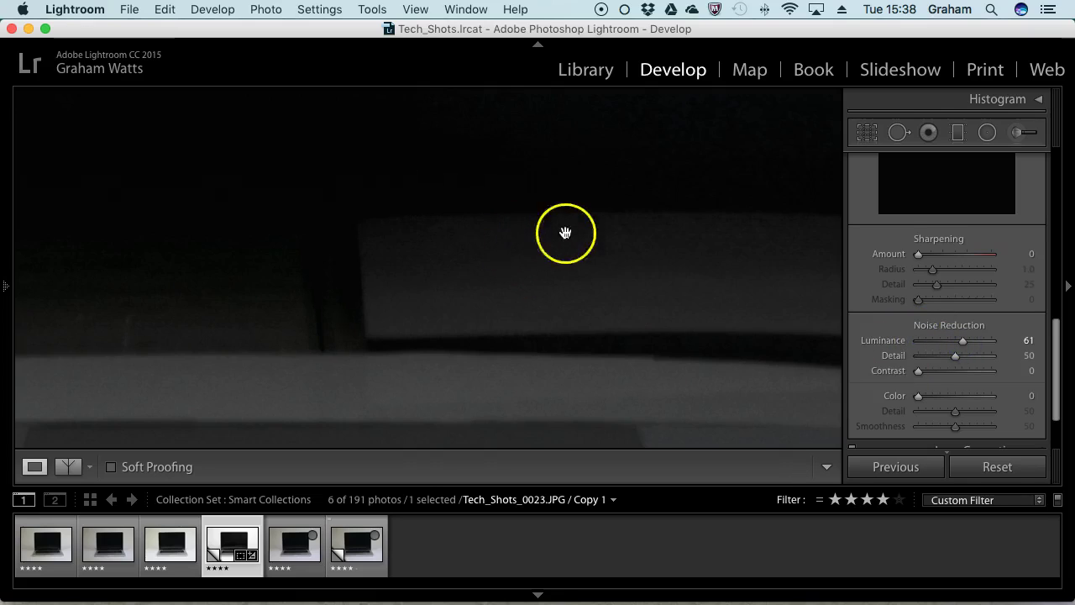
drag(614, 378, 380, 195)
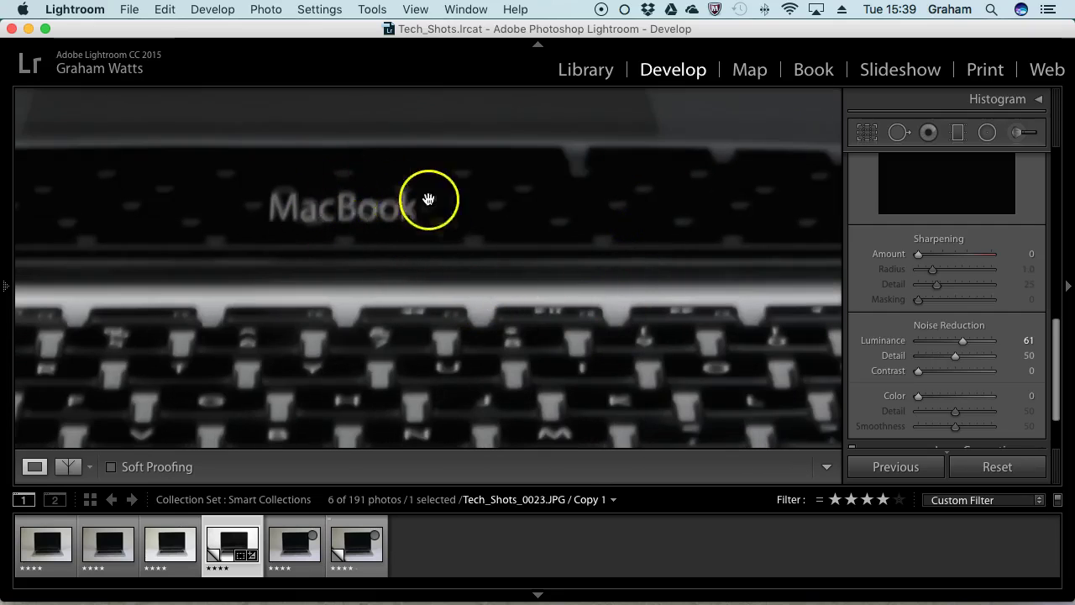
drag(654, 367, 643, 189)
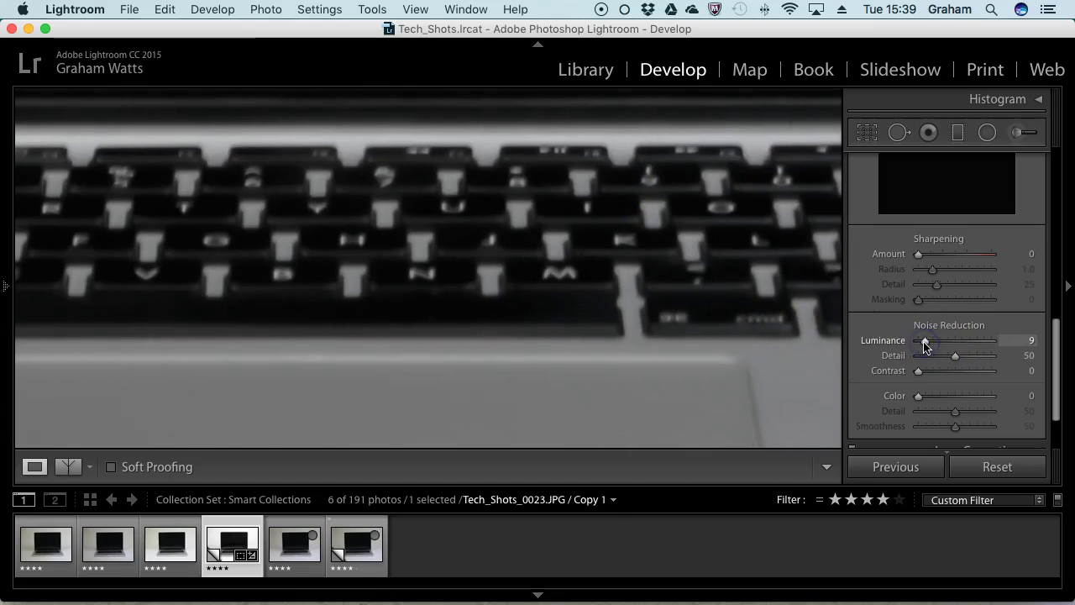
drag(508, 288, 634, 262)
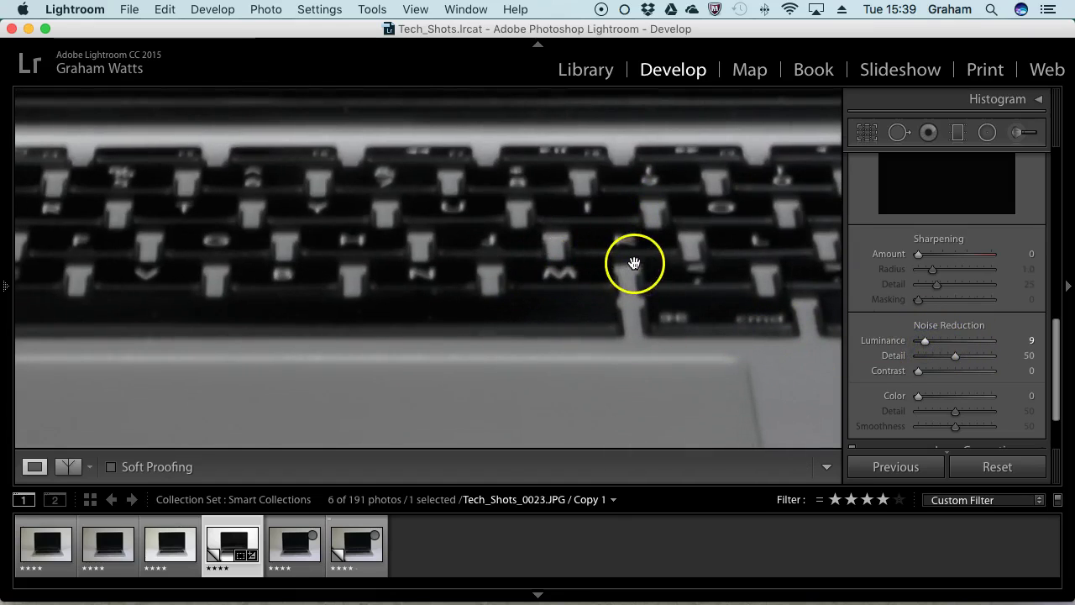
drag(915, 341, 1047, 344)
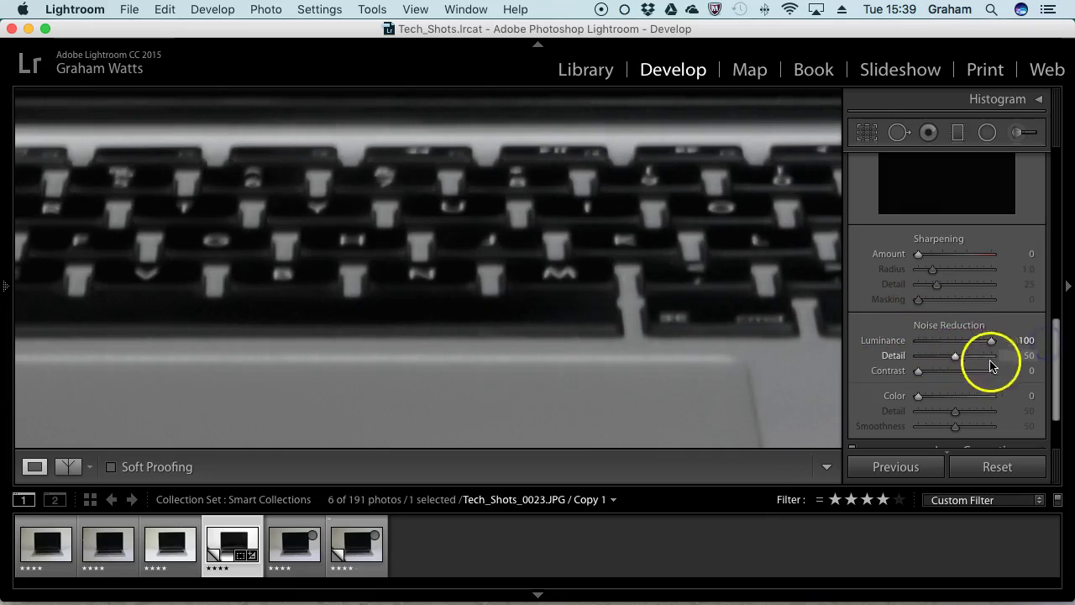
double_click(890, 340)
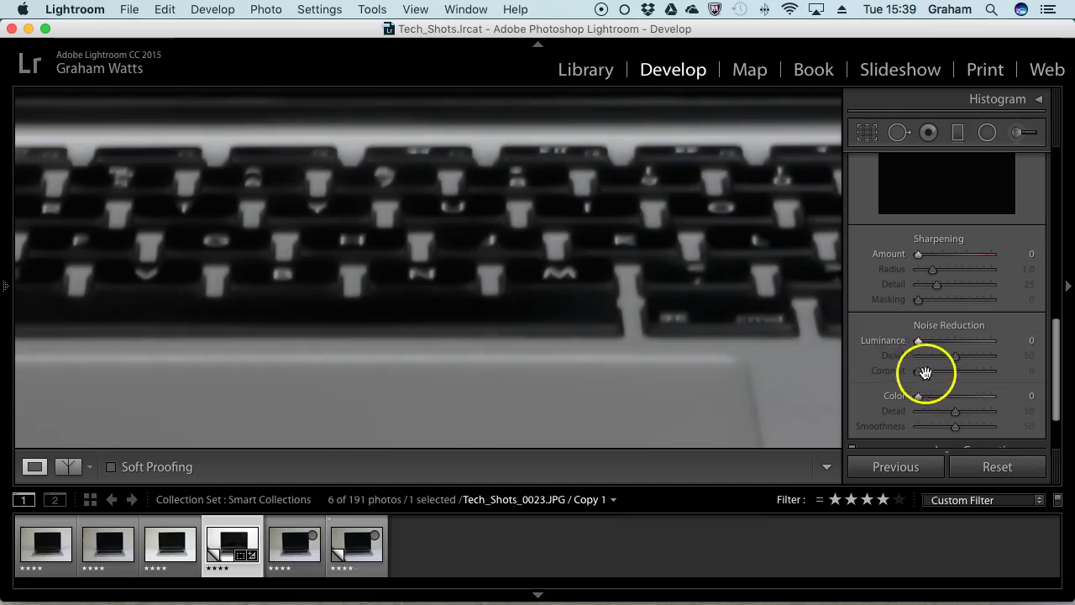
drag(943, 396, 996, 324)
drag(985, 395, 847, 393)
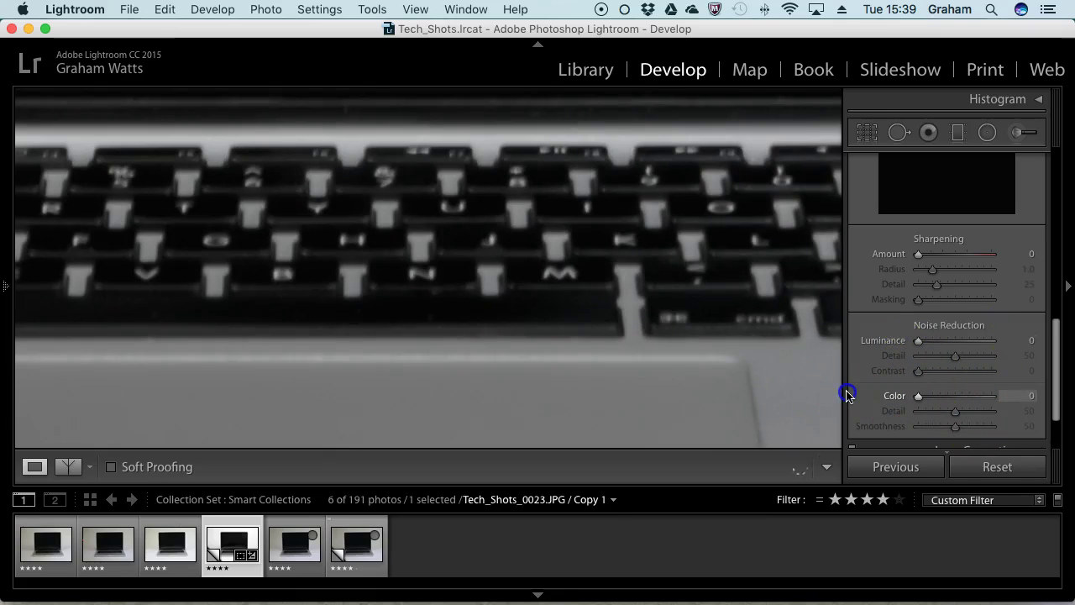
- Bring the whole laptop photo into view and enable profile corrections and chromatic aberration removal in Lens Corrections
scroll(1050, 395, down, 3)
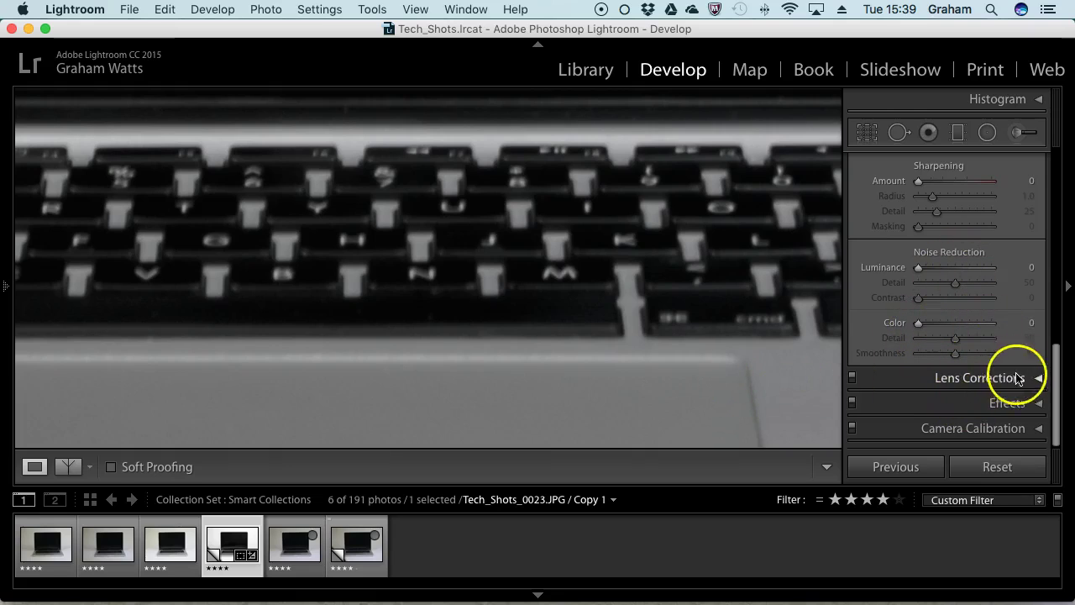
drag(1059, 357, 1062, 295)
click(1027, 158)
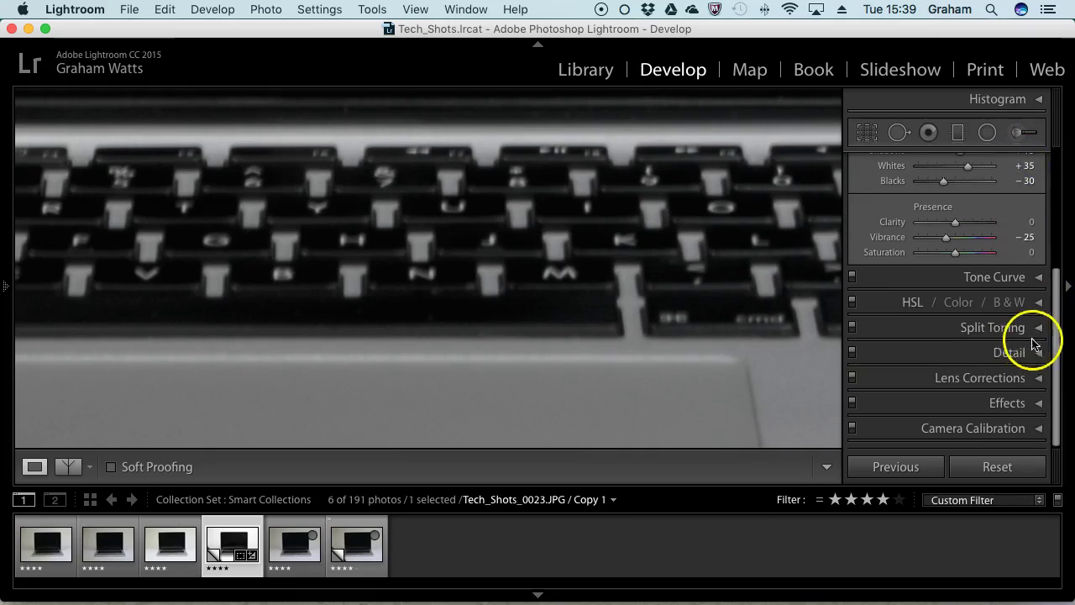
click(1038, 379)
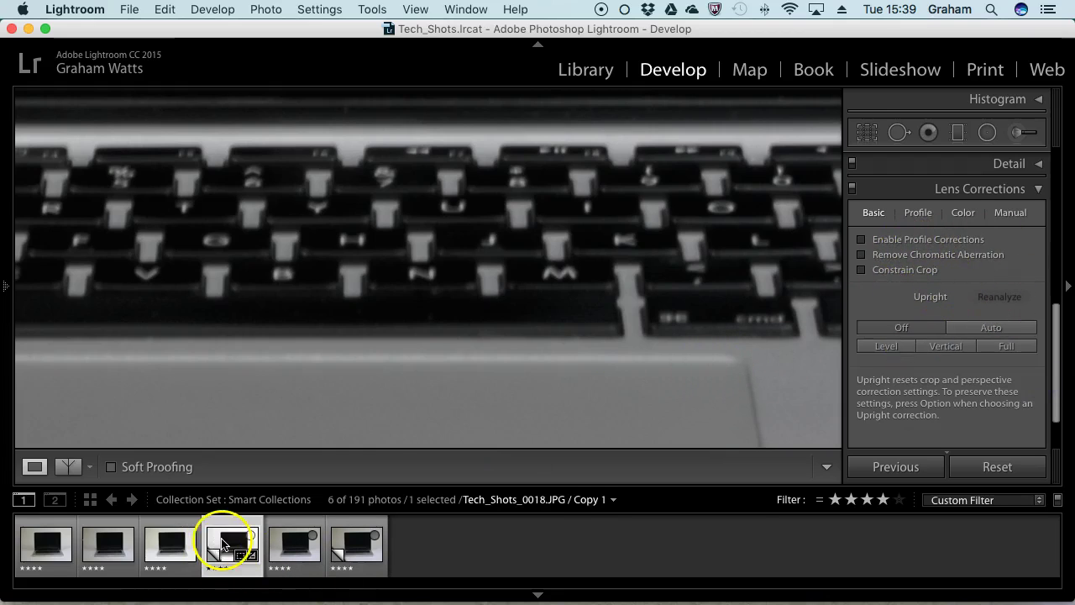
click(387, 423)
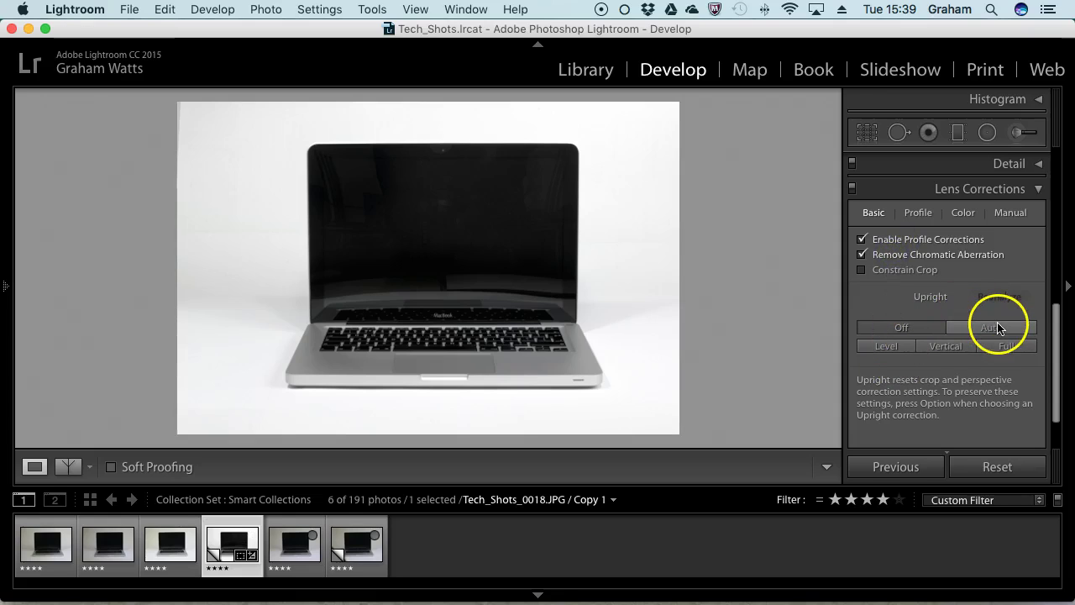
- Apply the Auto Upright correction, compare the photo with the corrections off, and re-enable profile corrections, chromatic aberration removal and Auto
click(878, 214)
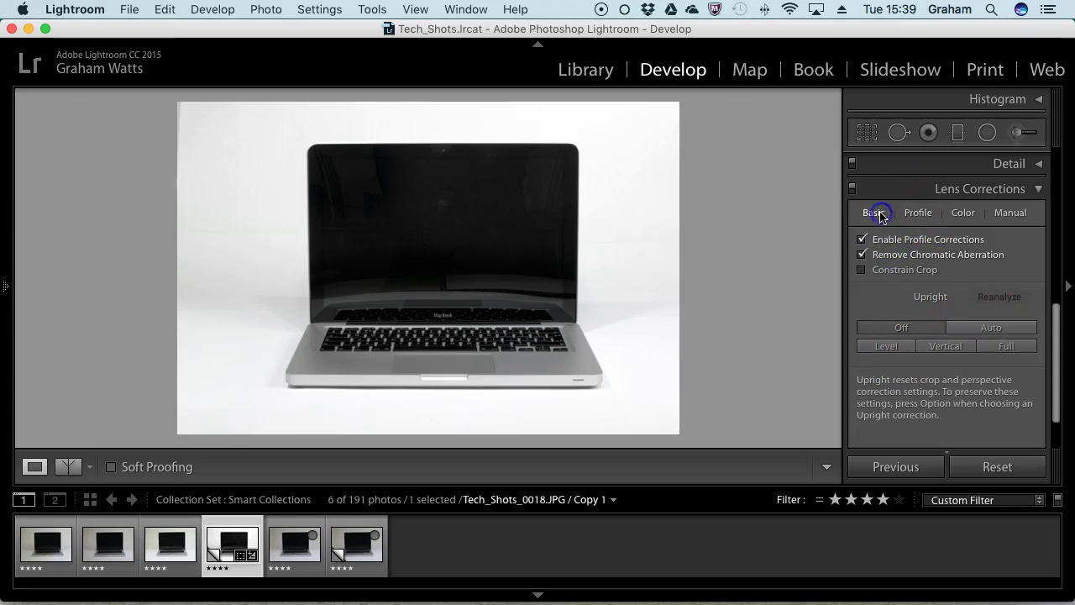
click(991, 327)
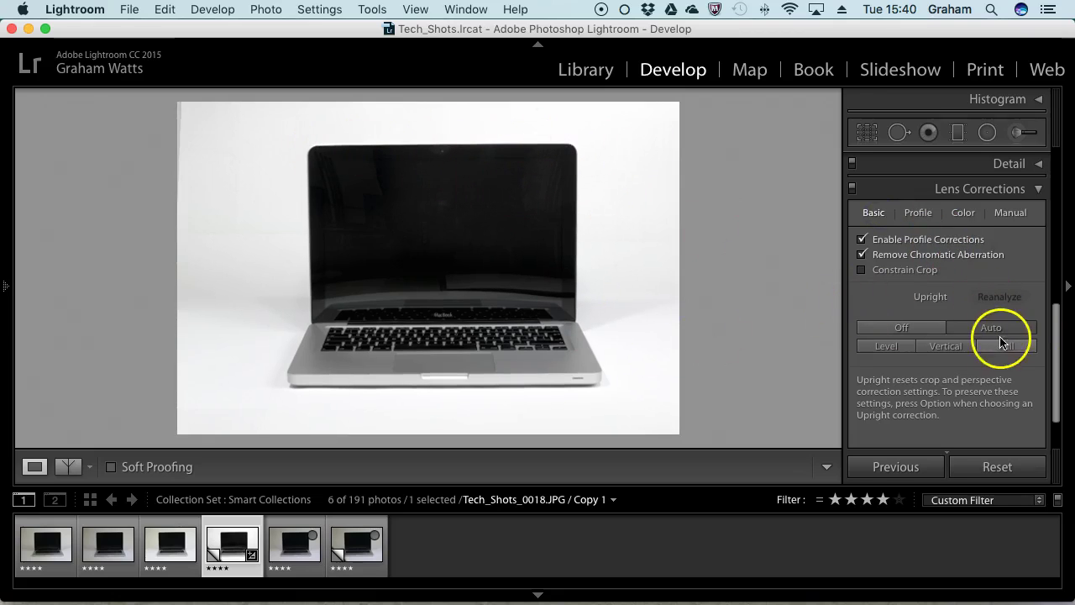
click(862, 243)
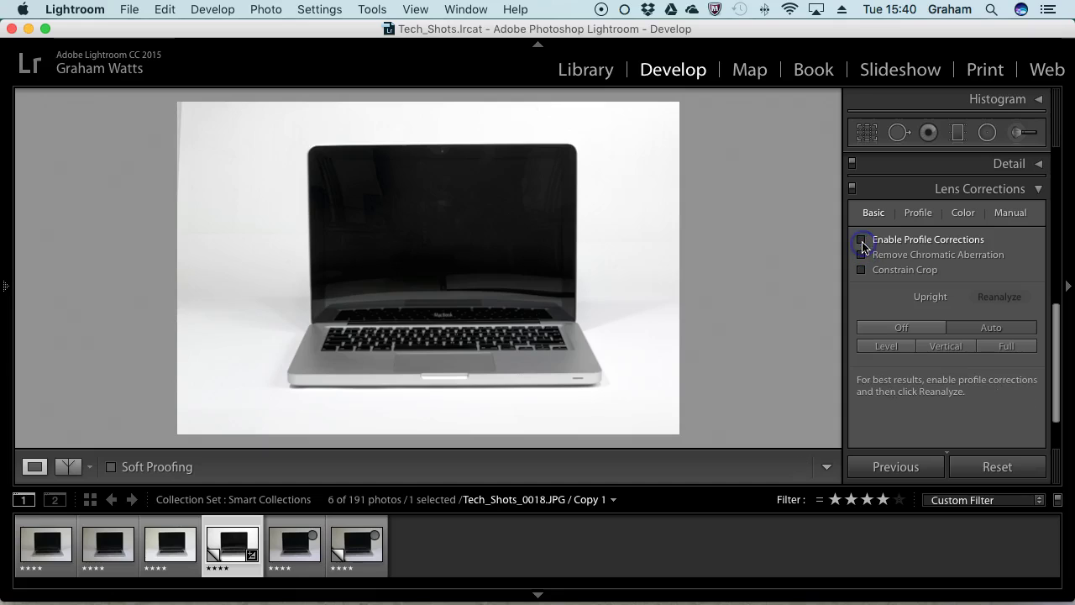
click(924, 329)
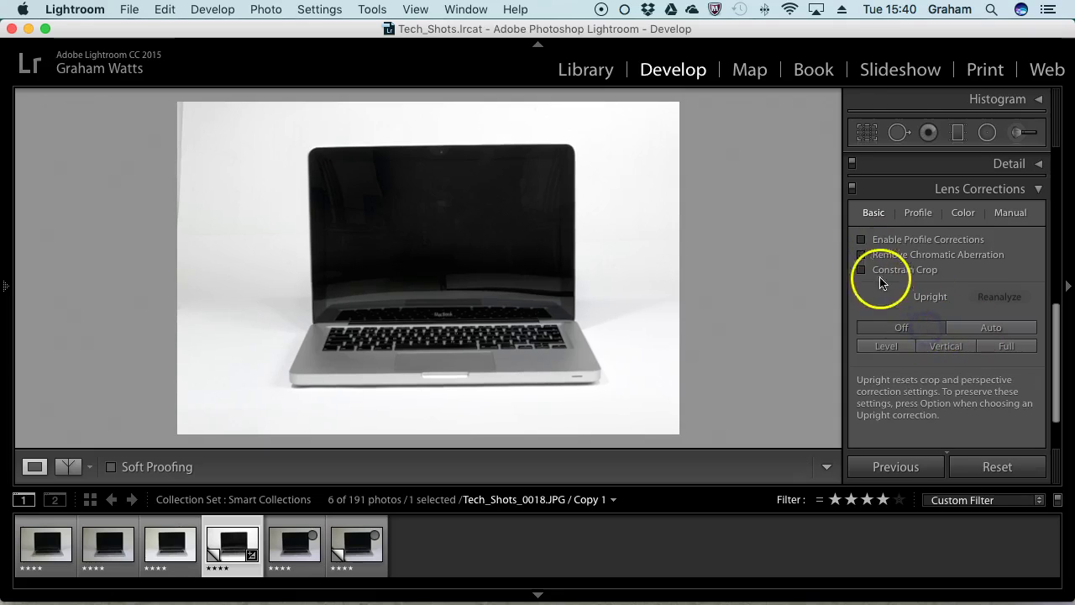
click(861, 241)
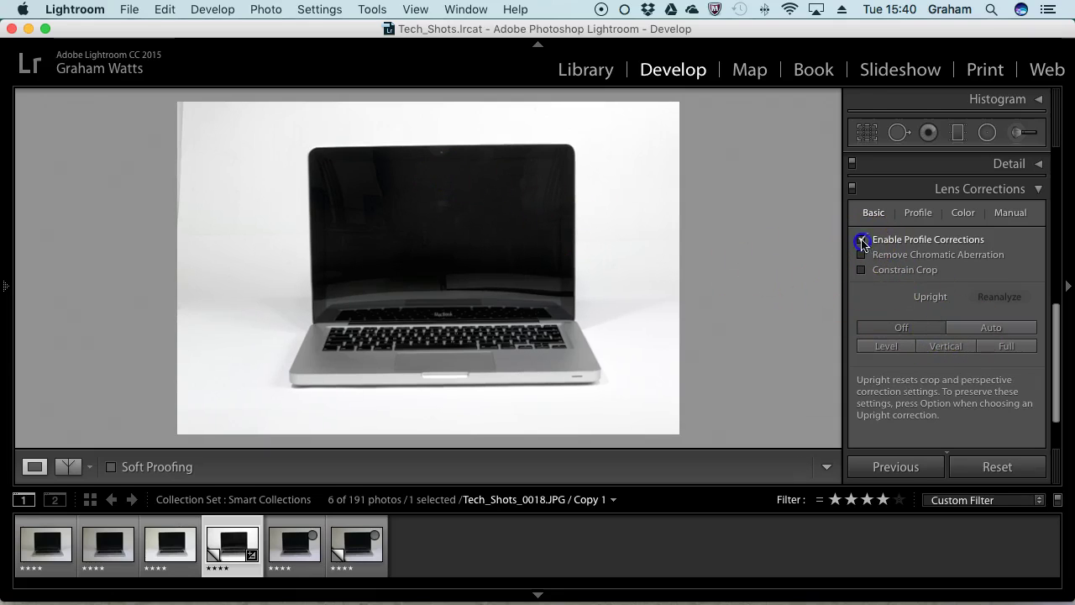
click(974, 329)
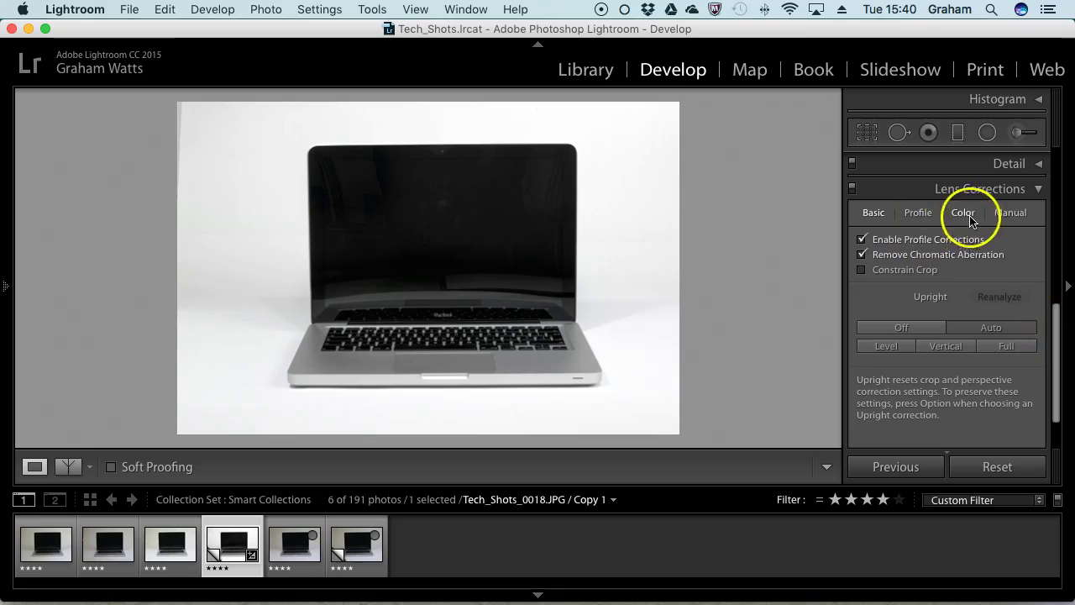
- Assign the Nikon AF-S DX VR Zoom-Nikkor 18-200mm f/3.5-5.6G IF-ED lens profile to the photo
click(923, 214)
click(970, 297)
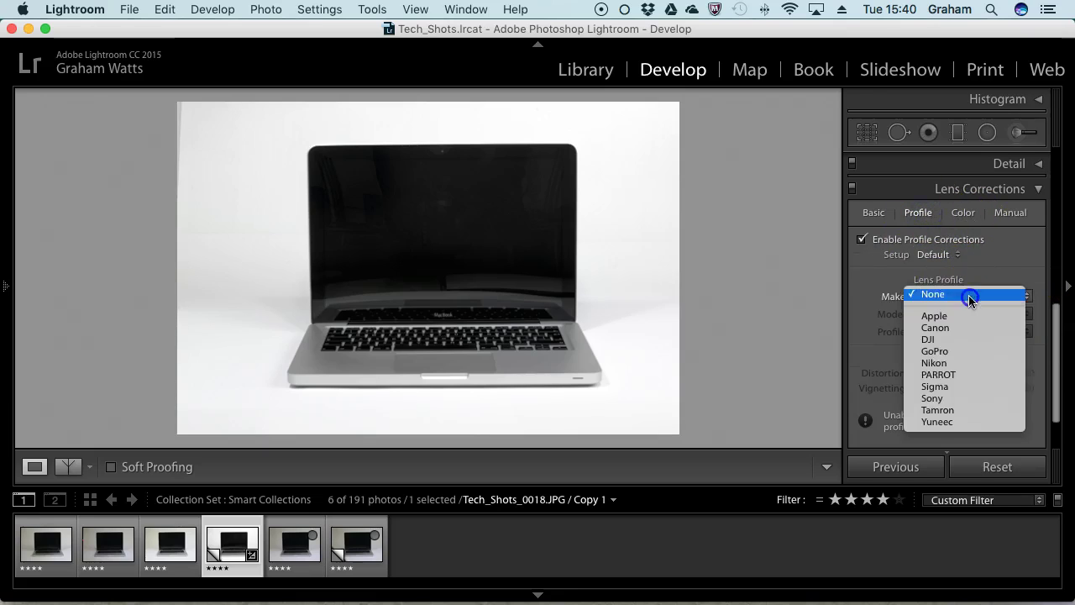
click(968, 365)
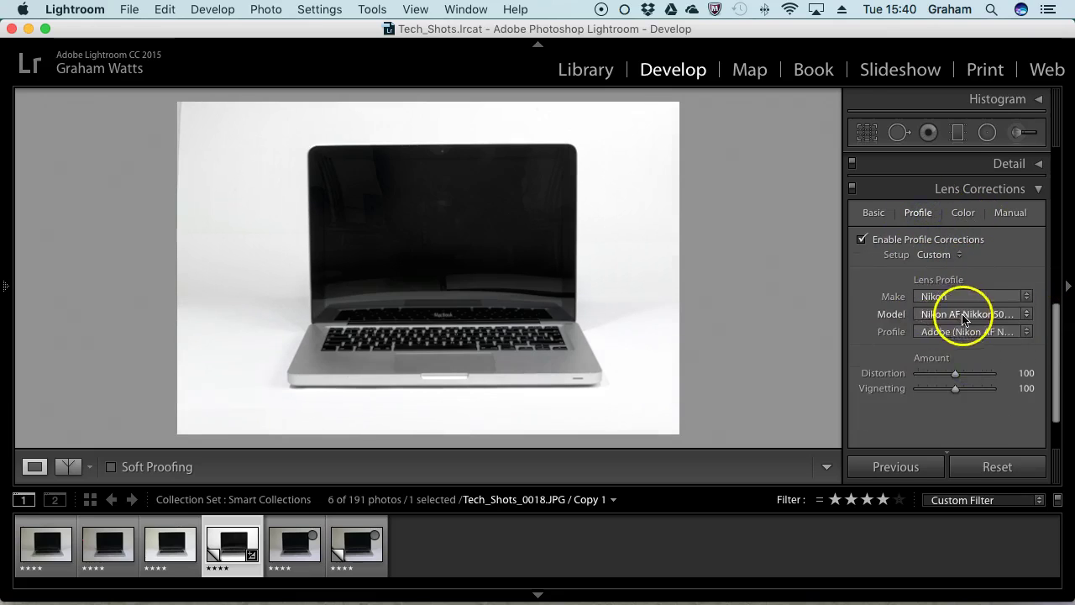
click(963, 313)
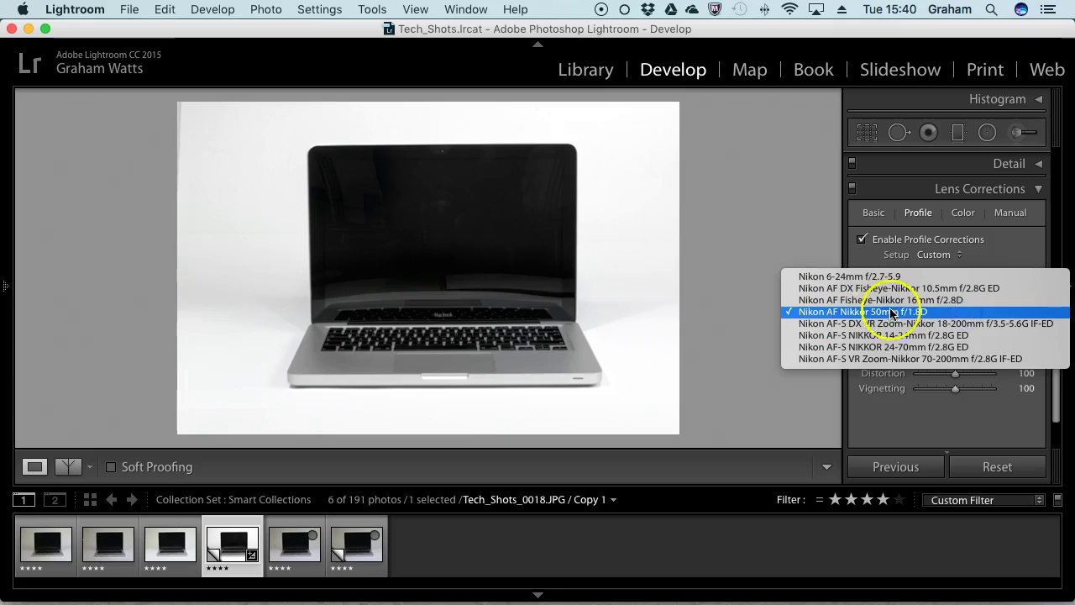
click(953, 323)
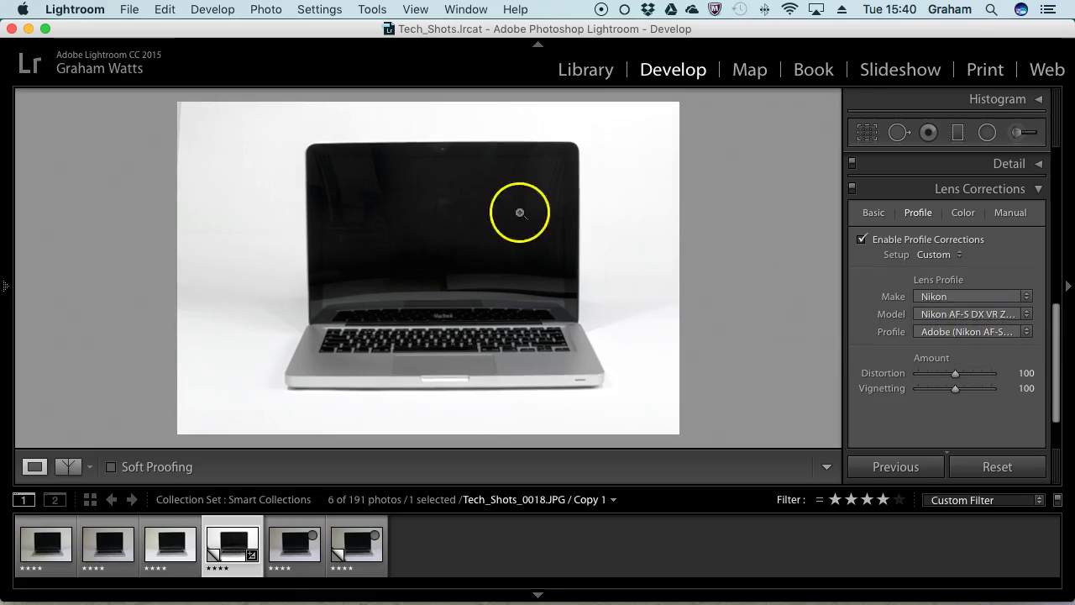
click(991, 333)
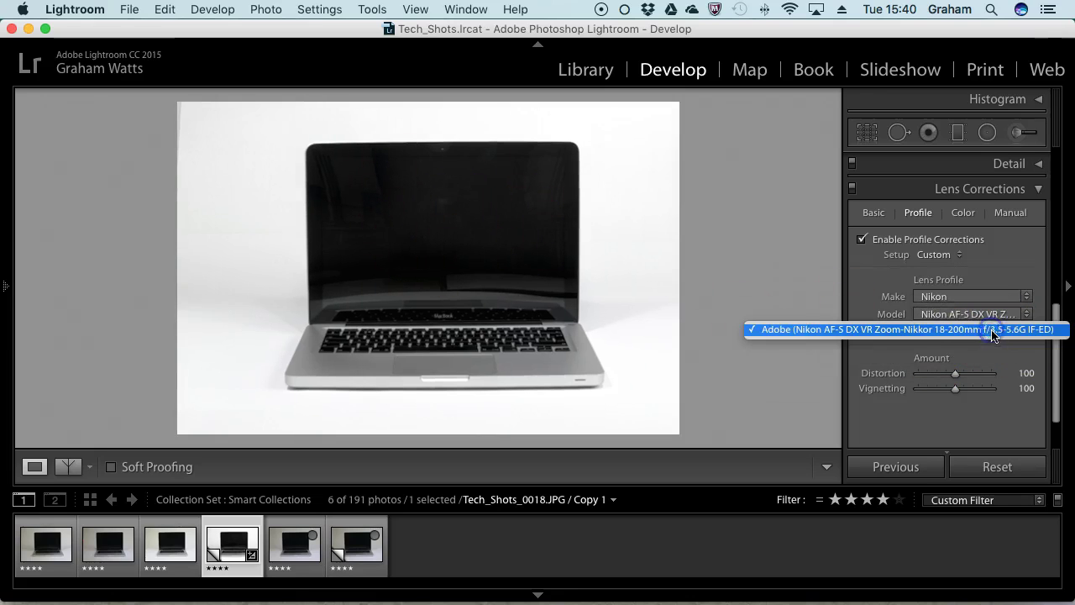
click(962, 277)
- Set the lens profile's Distortion amount to 8 and Vignetting to 99, and close the Lens Corrections settings
drag(956, 373, 923, 376)
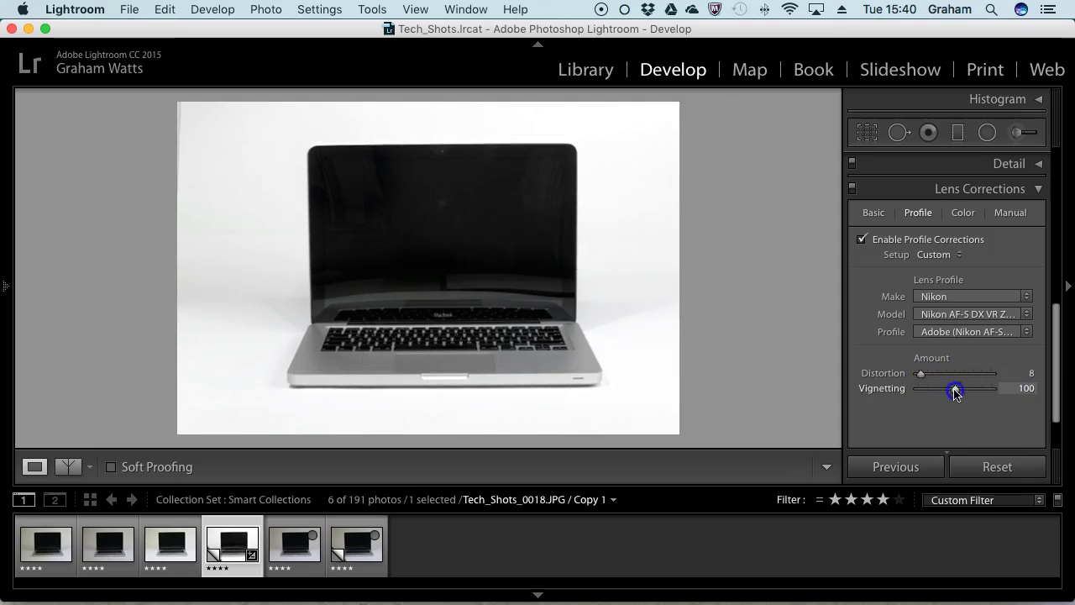
drag(921, 389, 994, 393)
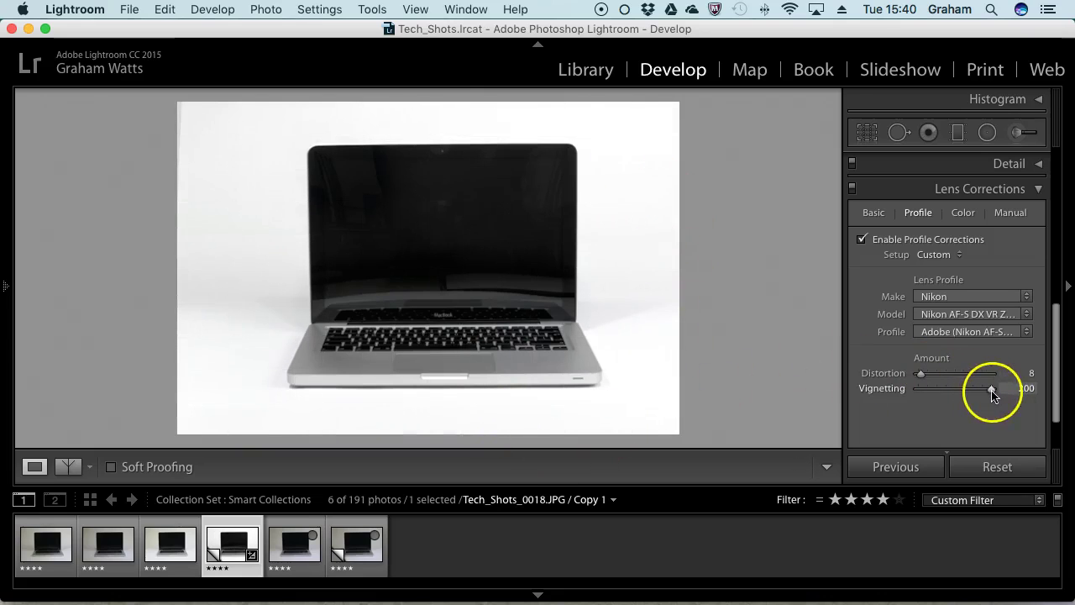
drag(923, 398, 914, 400)
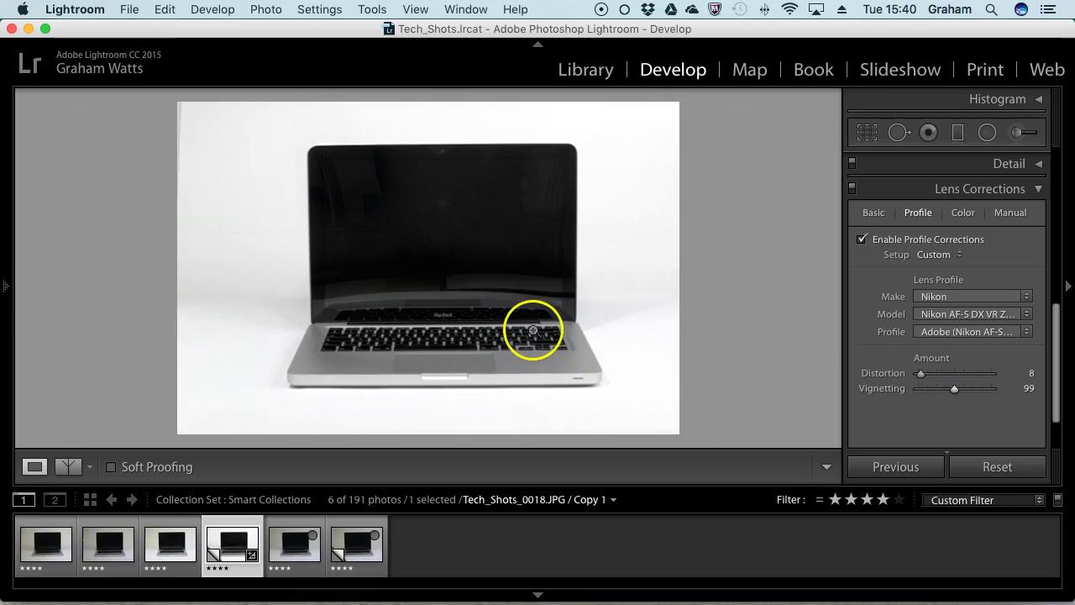
click(1040, 190)
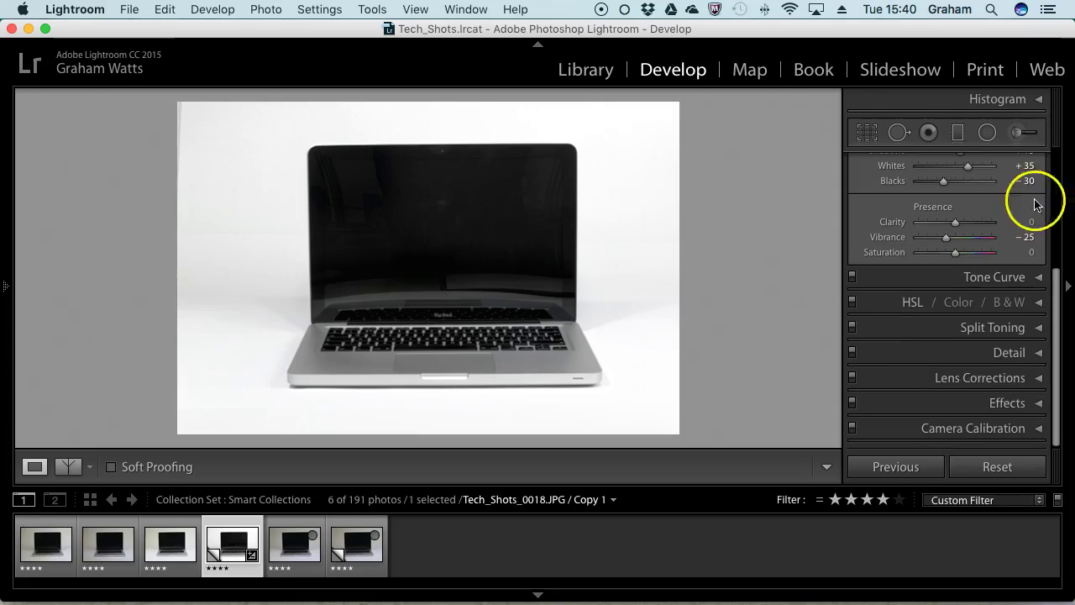
- Try a post-crop vignette with Amount -100 and Midpoint 51, undo both changes and close the Effects settings
scroll(1017, 412, up, 1)
scroll(1017, 412, down, 1)
click(1022, 405)
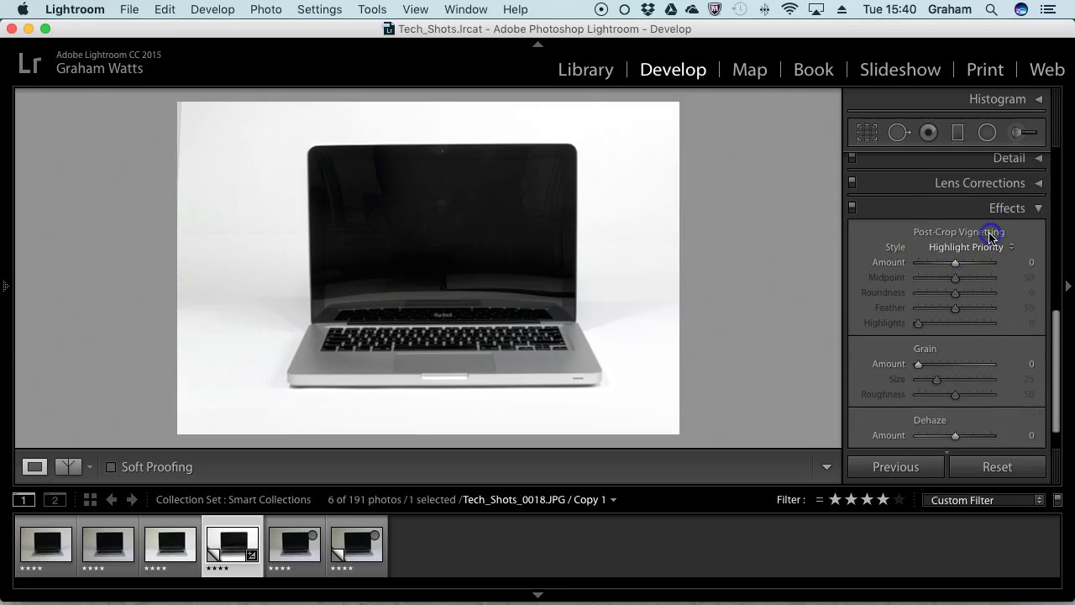
mouse_move(955, 265)
mouse_down()
mouse_move(992, 264)
mouse_move(914, 266)
mouse_move(935, 283)
mouse_move(907, 283)
mouse_move(968, 286)
mouse_move(954, 280)
mouse_up()
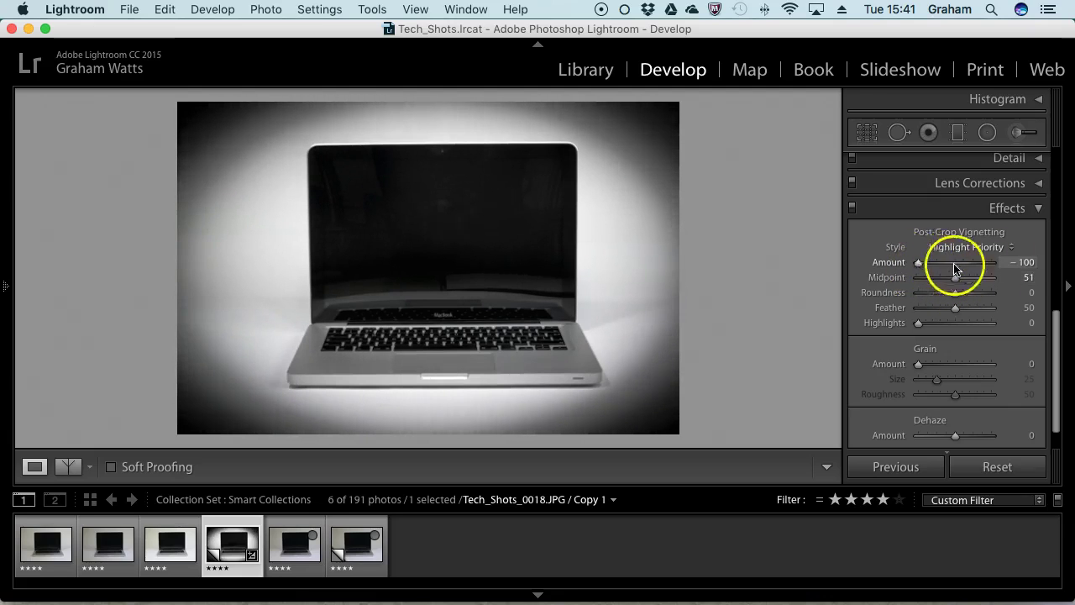
key(super+z)
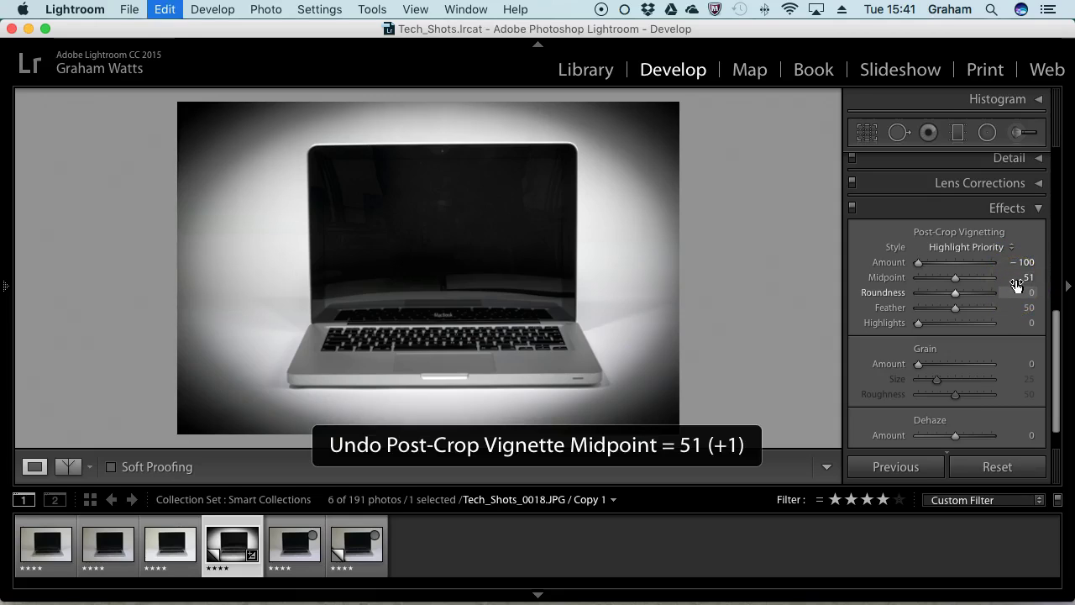
key(super+z)
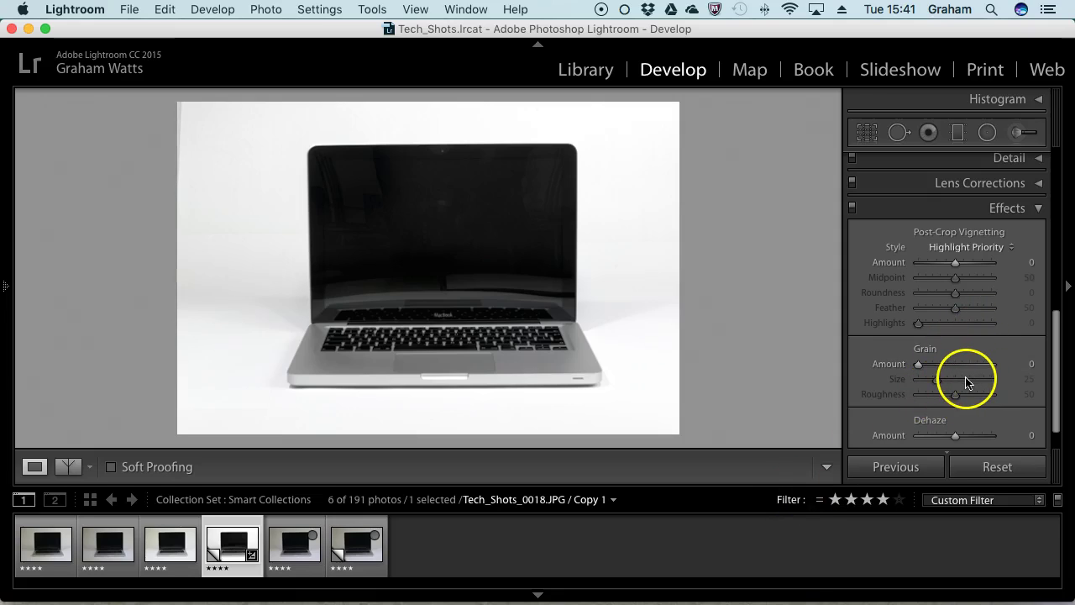
click(1038, 208)
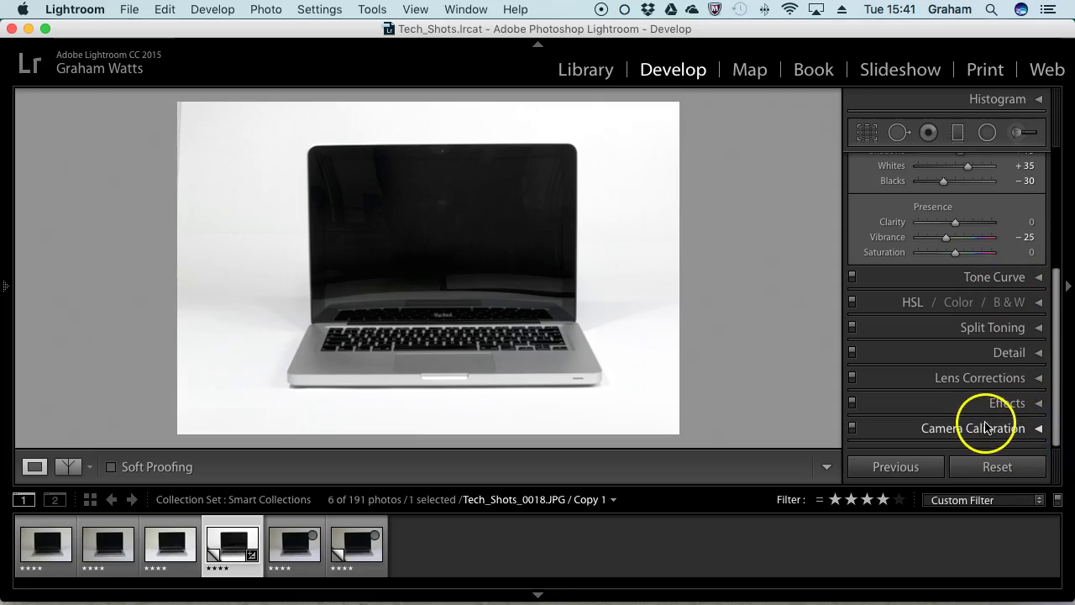
- Examine the Camera Calibration settings, including the available process versions and the profile options
click(1039, 428)
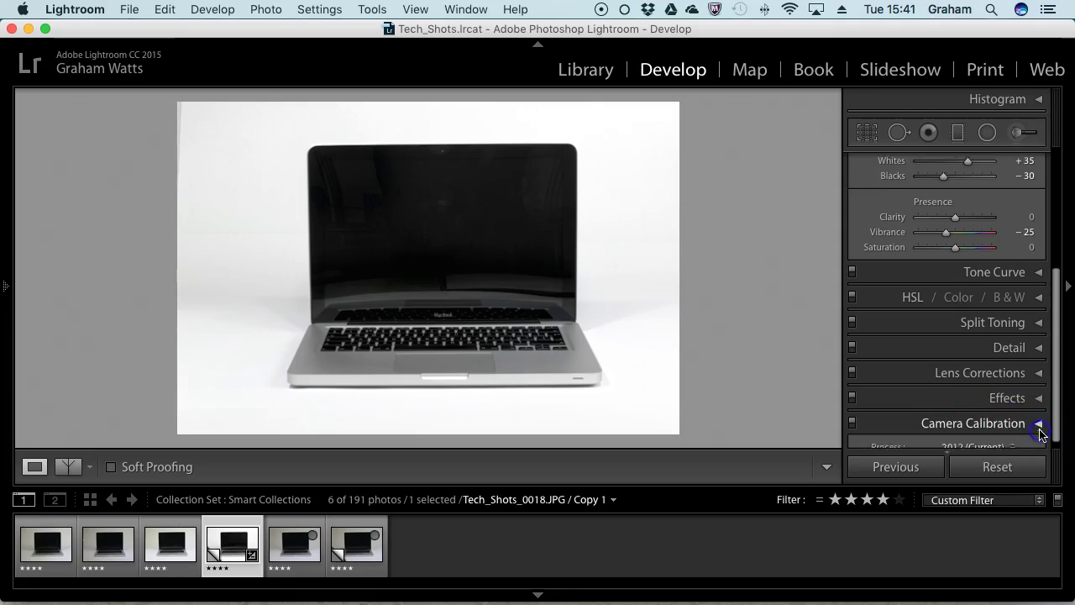
click(1007, 202)
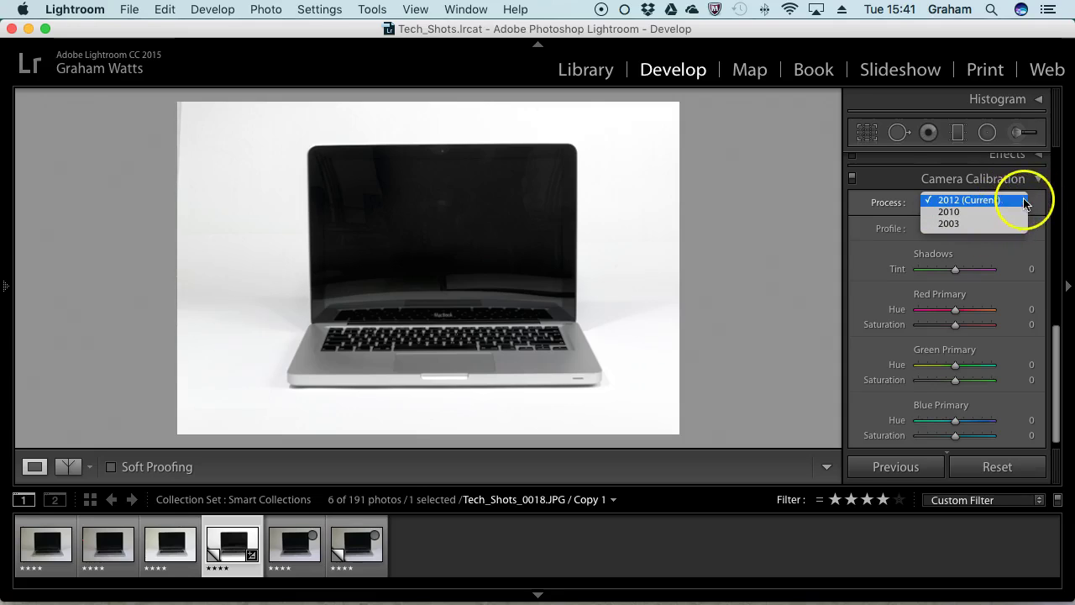
click(1034, 202)
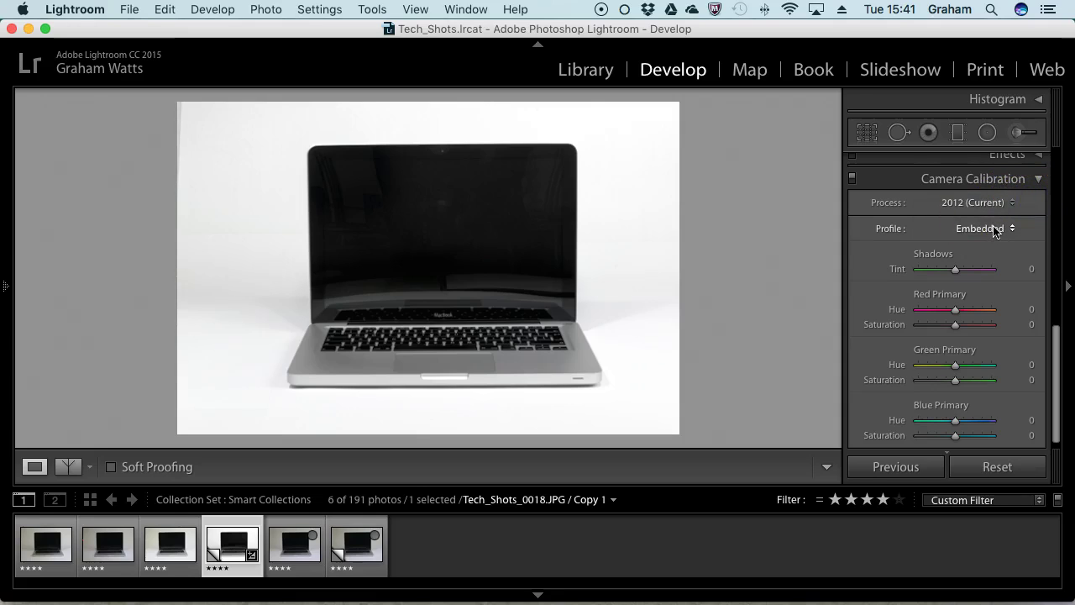
click(998, 232)
click(919, 230)
drag(1046, 329, 1055, 370)
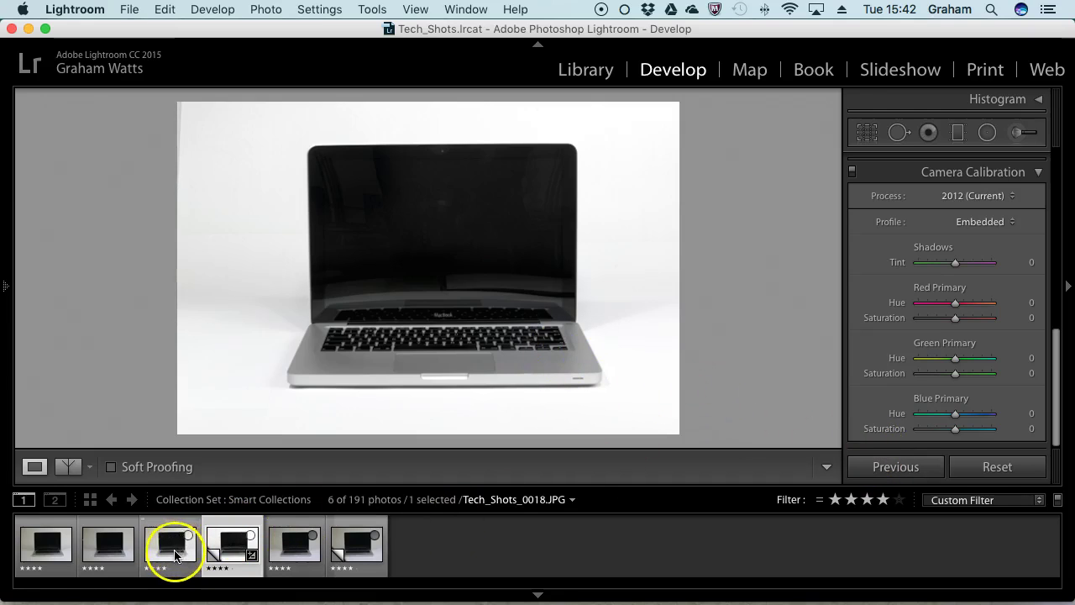
- Compare the edited laptop photo in a left/right before and after split, and create a virtual copy from Copy 1
click(69, 467)
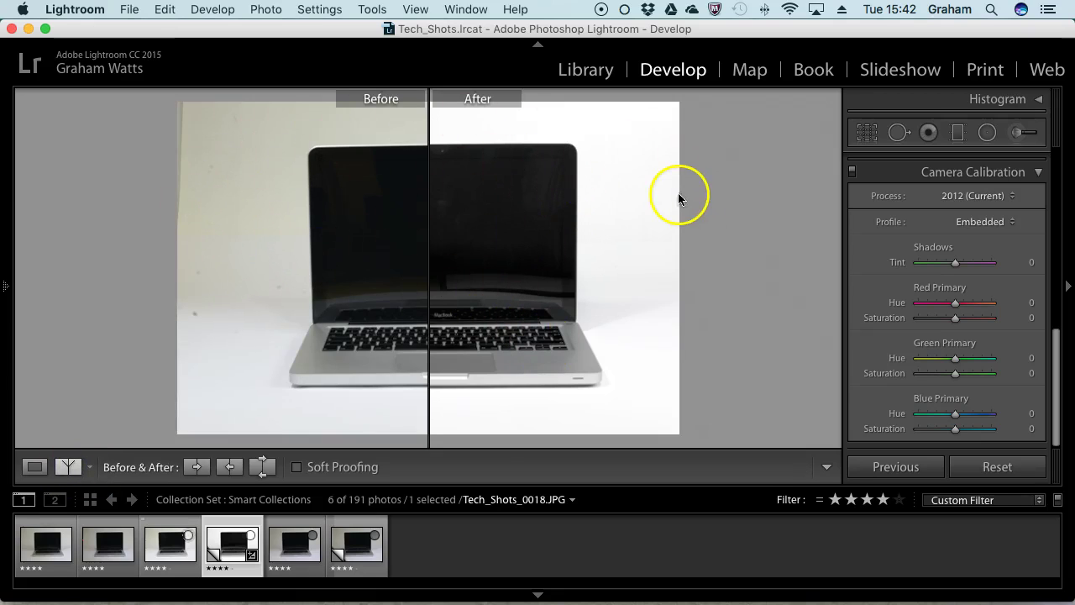
right_click(233, 538)
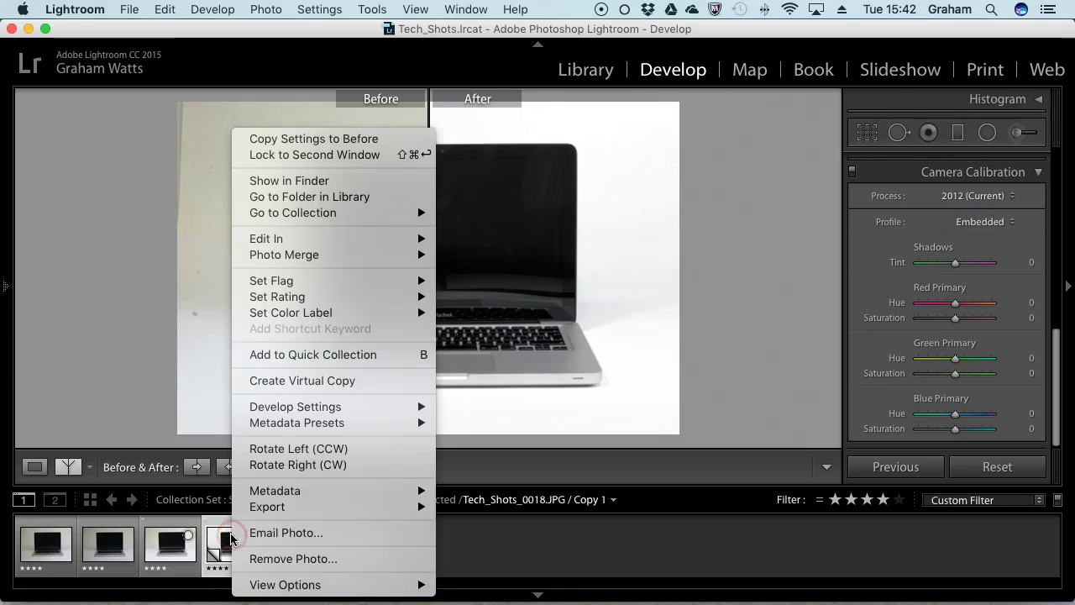
click(346, 380)
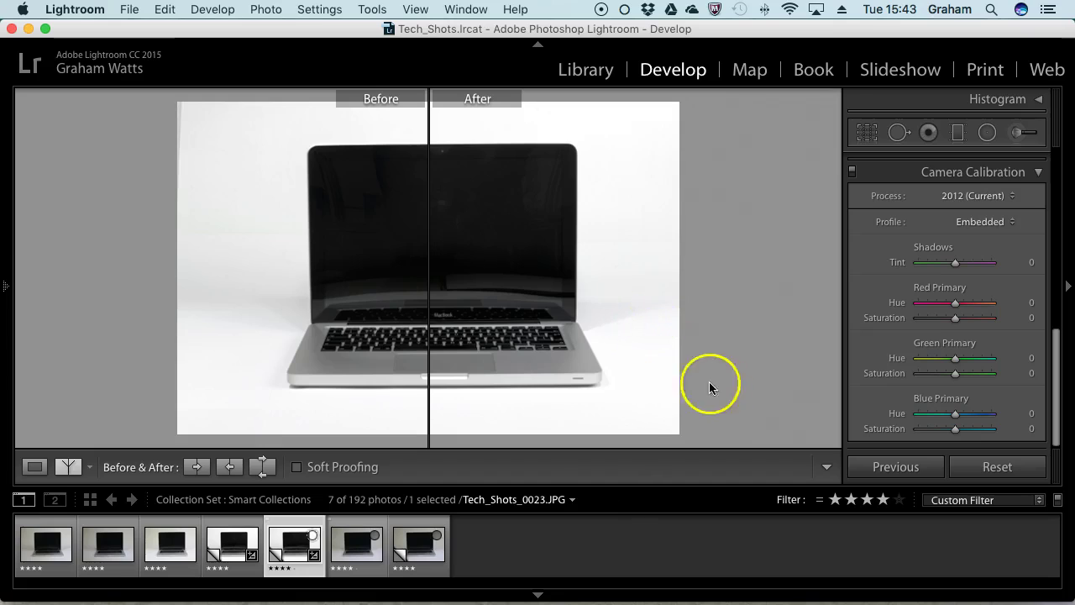
- Compare the new copy in the top/bottom and top/bottom split before and after layouts, and return to the single-photo view
click(68, 467)
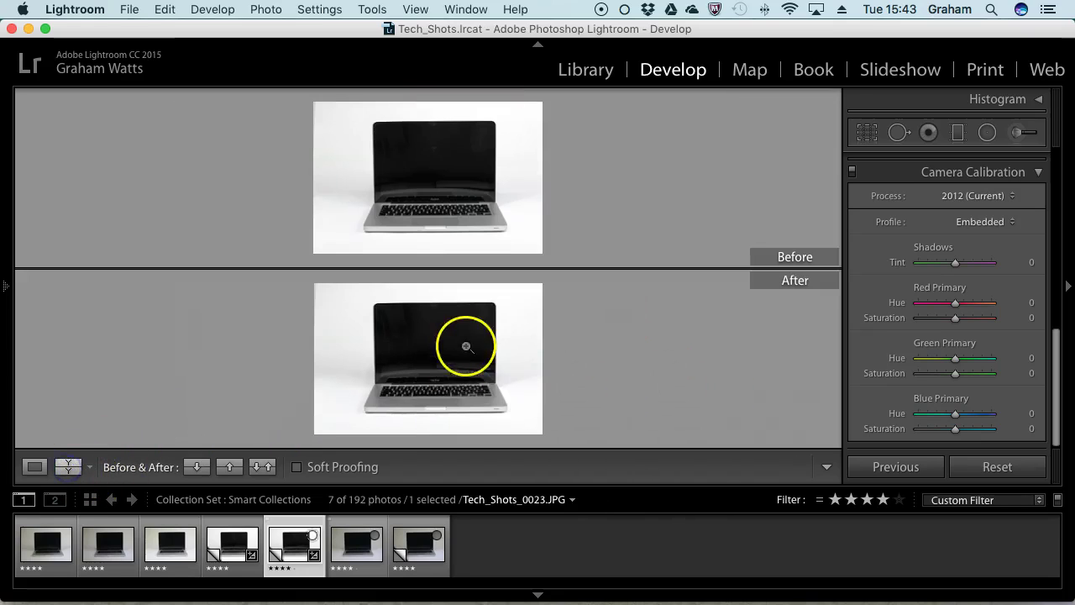
click(73, 470)
click(92, 471)
click(35, 467)
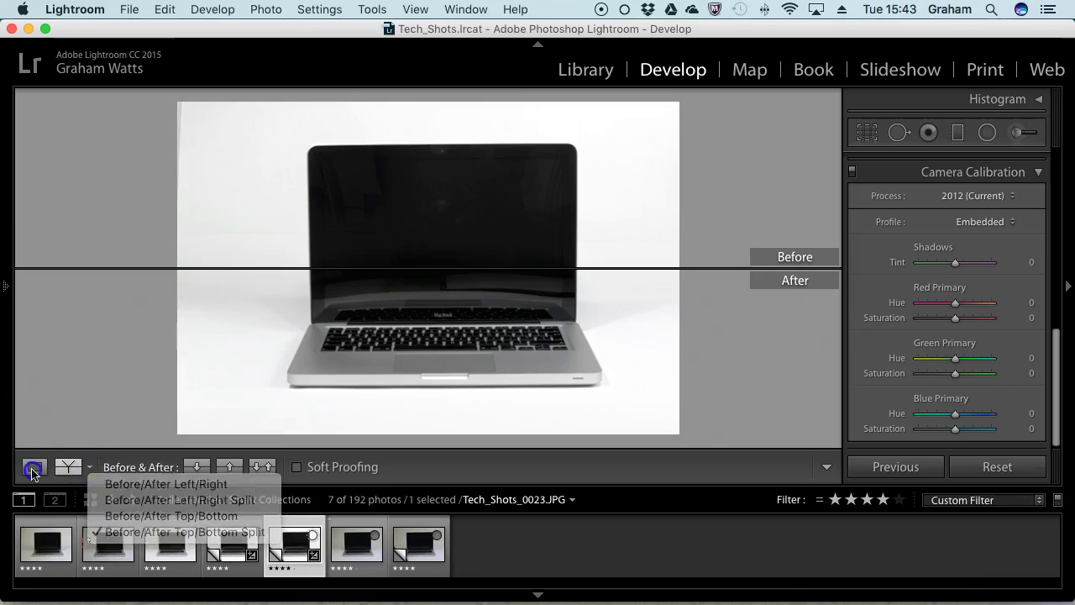
click(384, 361)
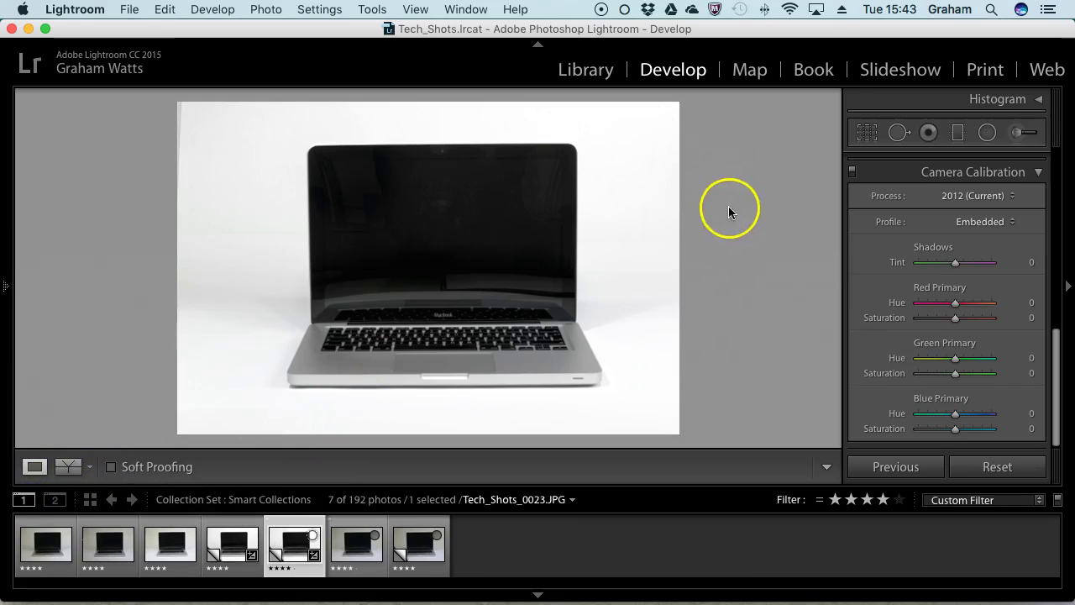
- Add a graduated filter down the laptop's screen with Exposure 1.00, Blacks -75 and Shadows -32
click(957, 132)
drag(458, 165, 460, 305)
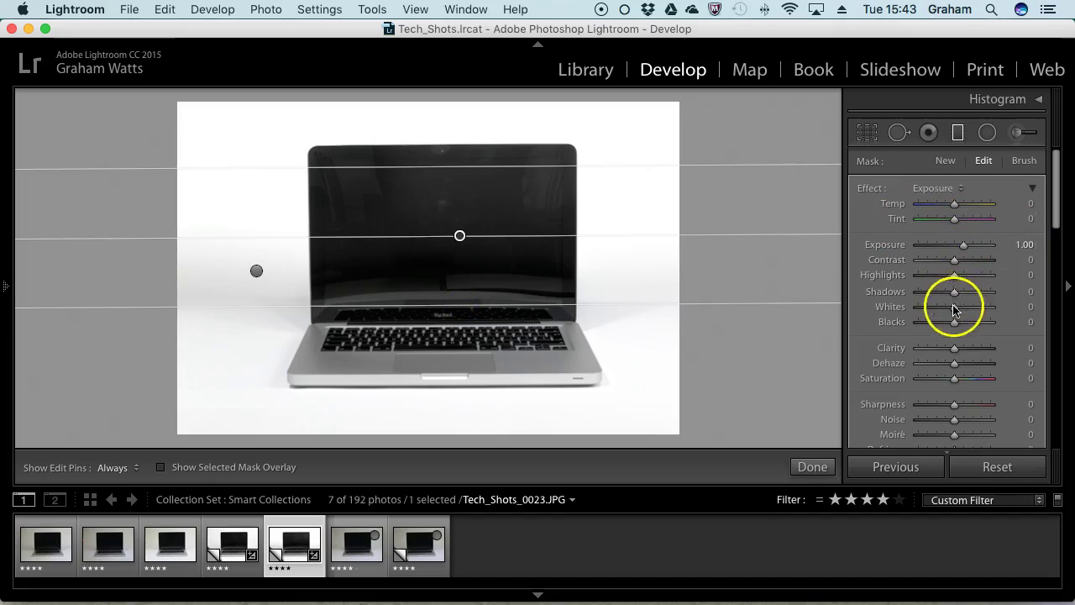
drag(955, 323, 928, 328)
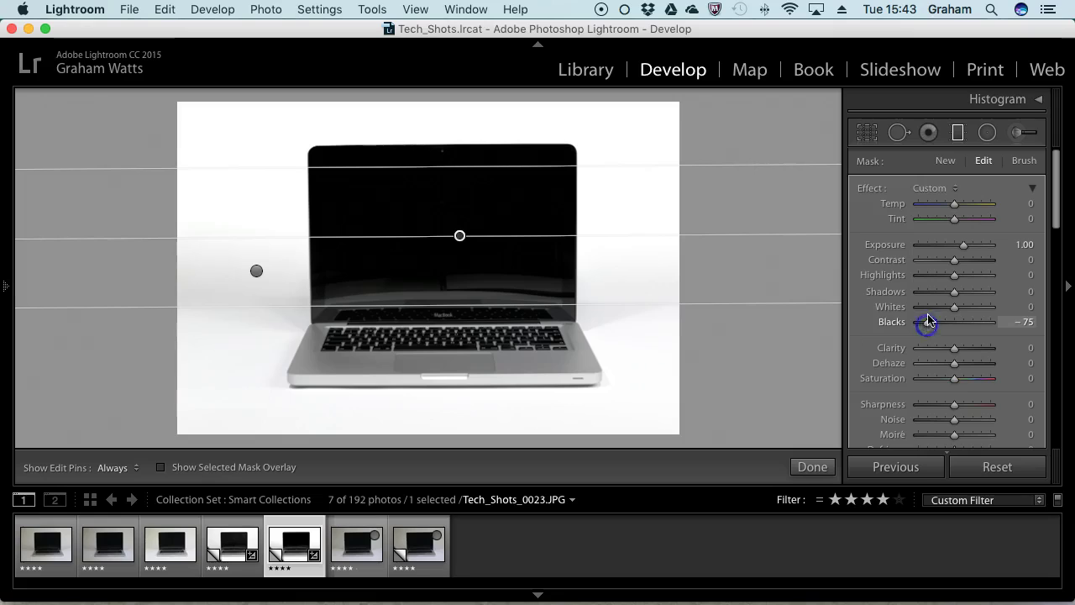
drag(954, 291, 930, 297)
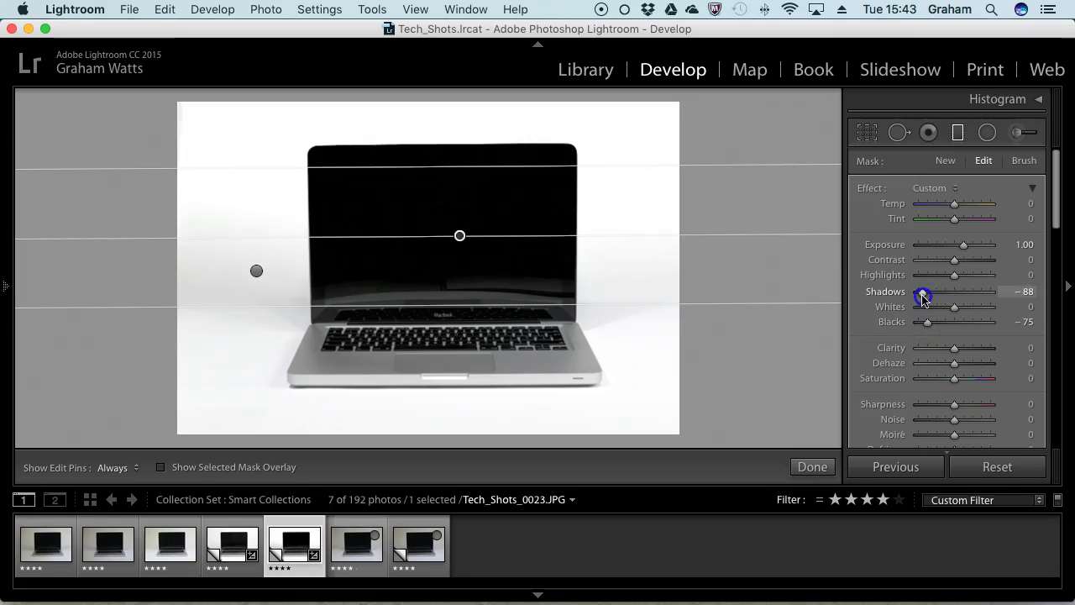
- Widen the graduated filter and move it down until its lower boundary sits just below the laptop's front edge
drag(465, 316, 468, 359)
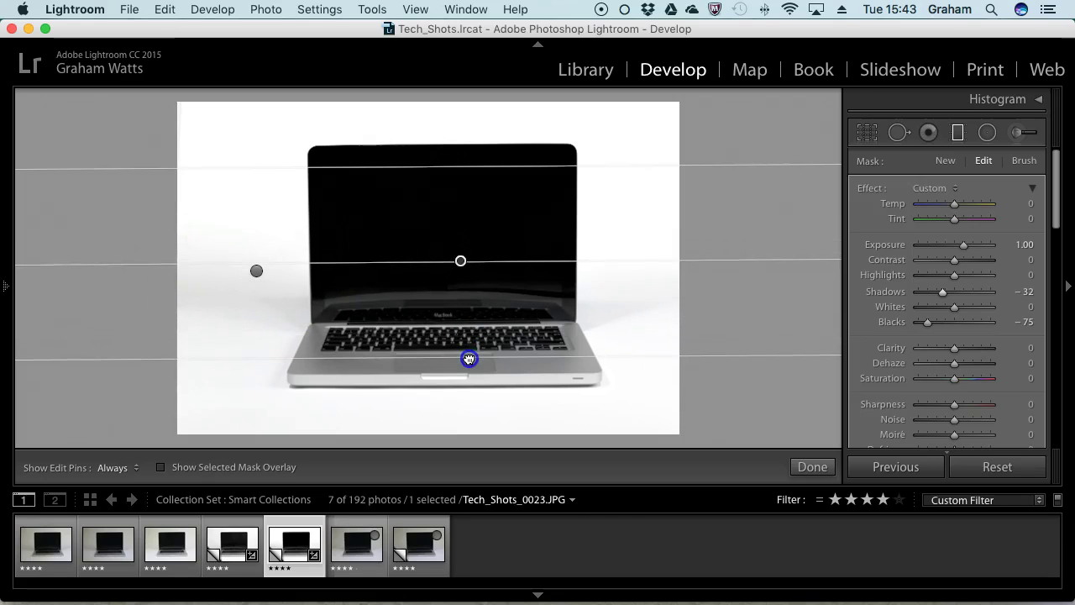
drag(460, 261, 461, 291)
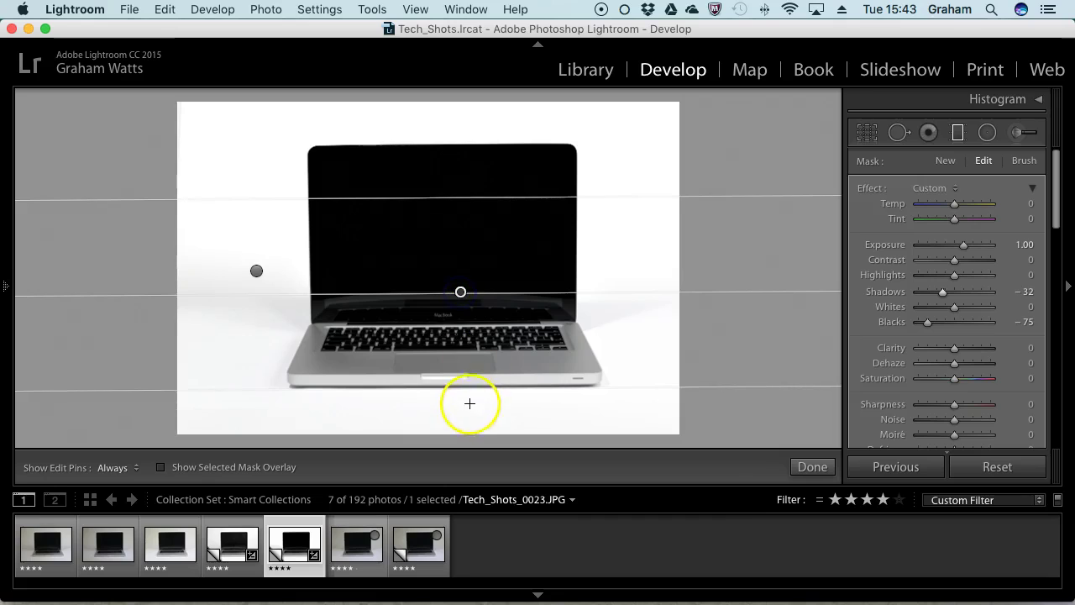
mouse_move(457, 386)
mouse_down()
mouse_move(453, 350)
mouse_move(459, 401)
mouse_up()
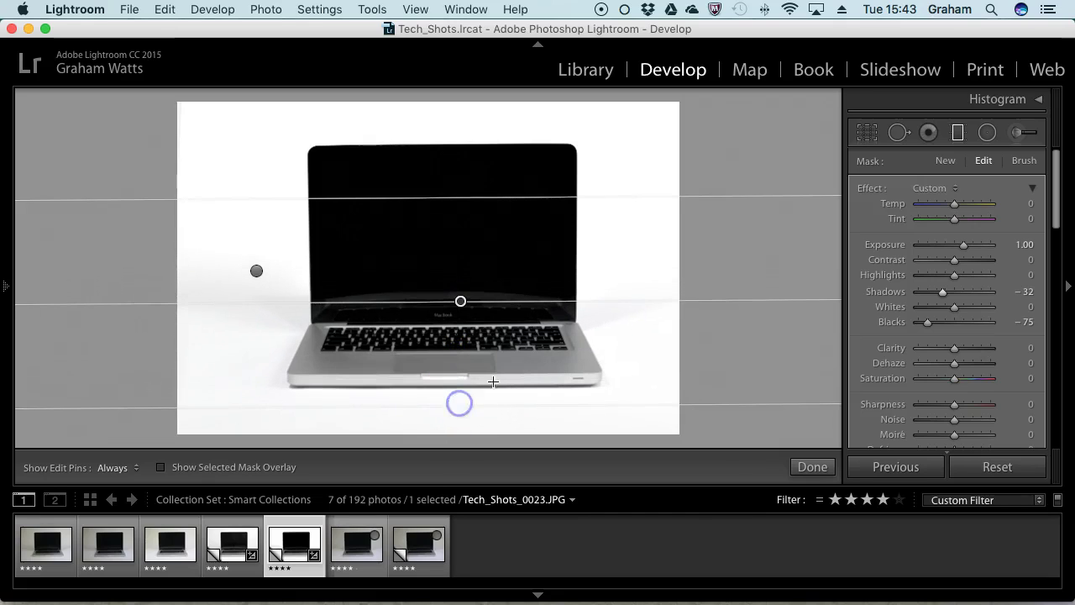
- Compare Copy 1 and Copy 2 of Tech_Shots_0018.JPG, and create another virtual copy from Copy 2
click(260, 529)
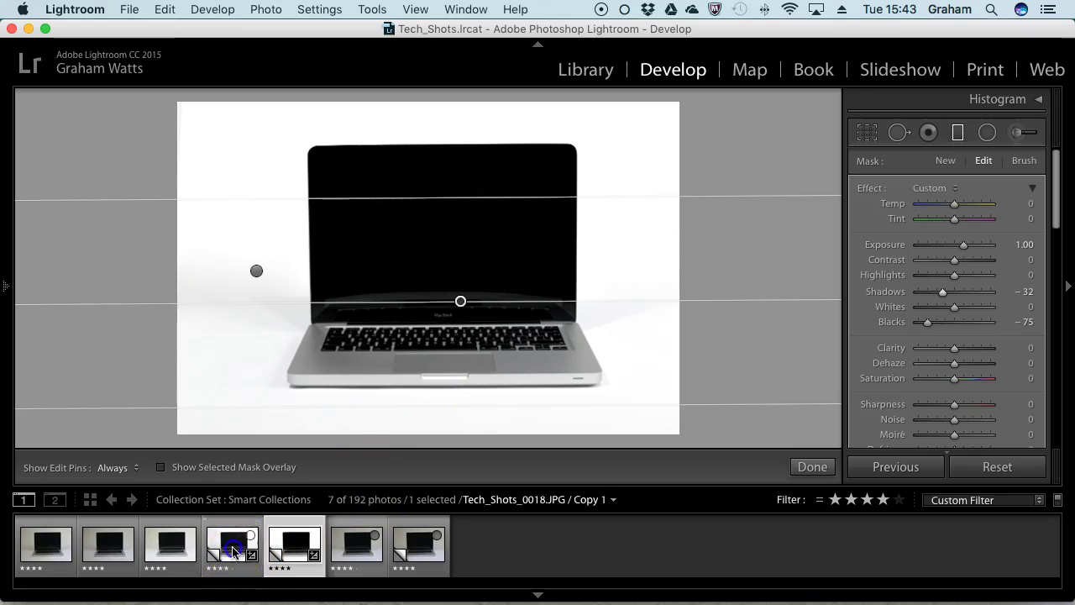
click(296, 548)
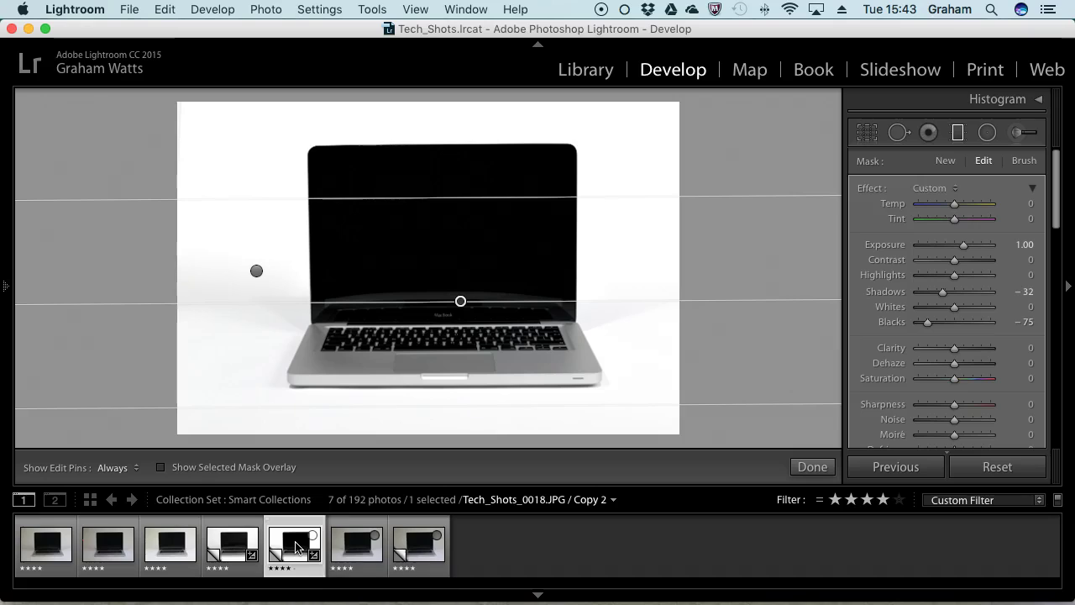
click(225, 540)
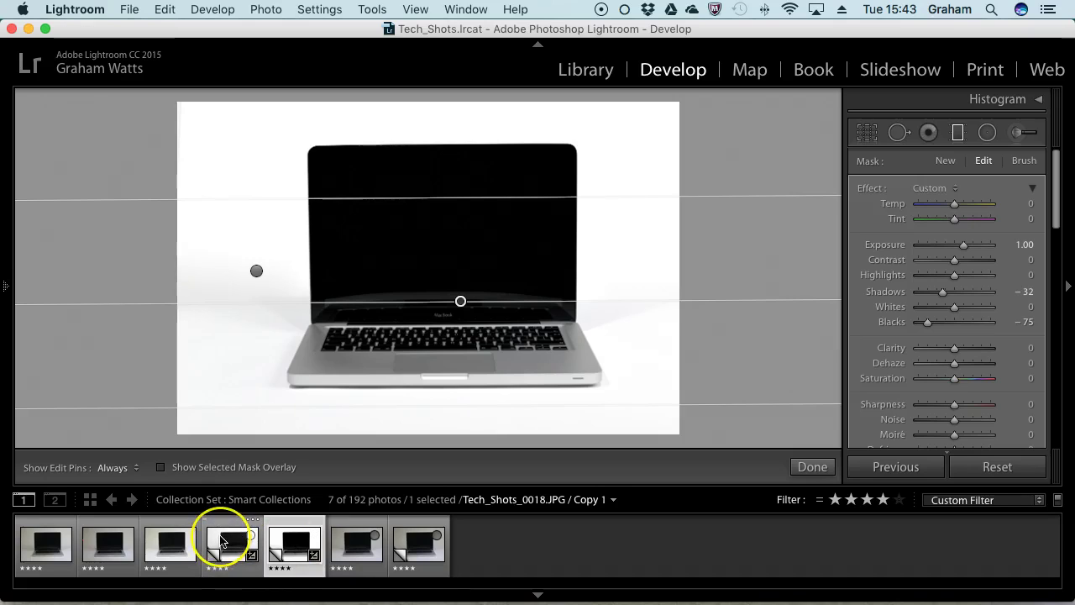
click(298, 548)
right_click(292, 549)
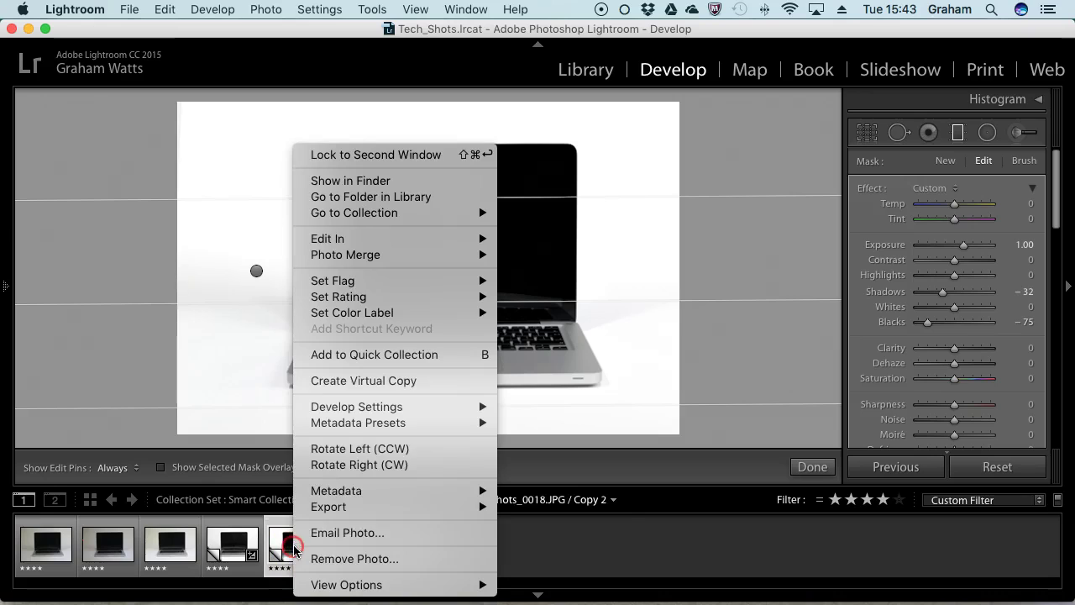
click(402, 379)
- Show the develop presets and expand the Lightroom B&W Presets group, leaving the B&W Toned Presets group collapsed
click(6, 252)
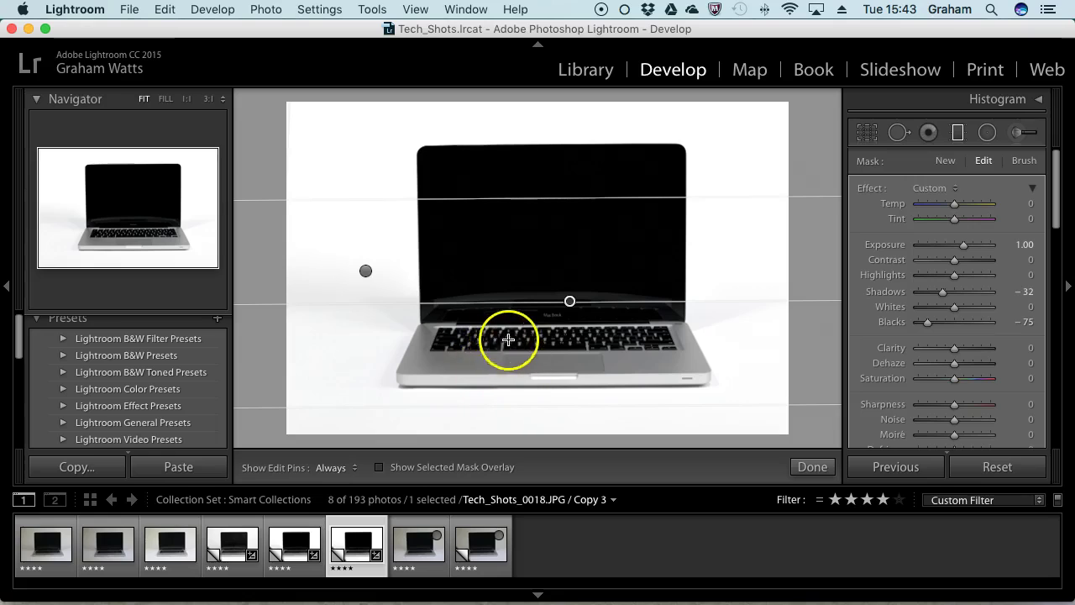
click(133, 374)
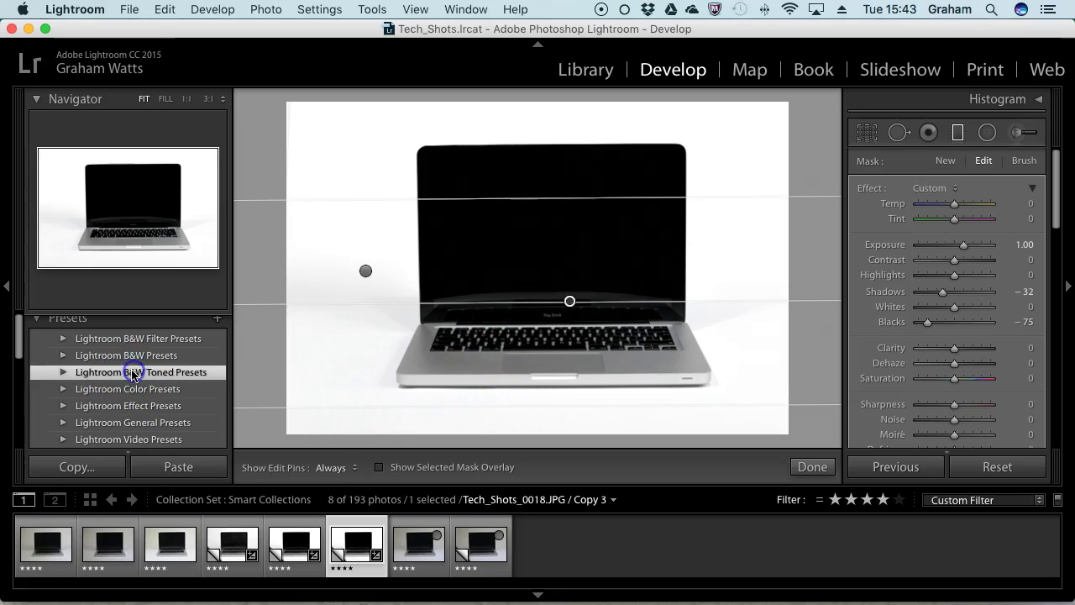
click(65, 374)
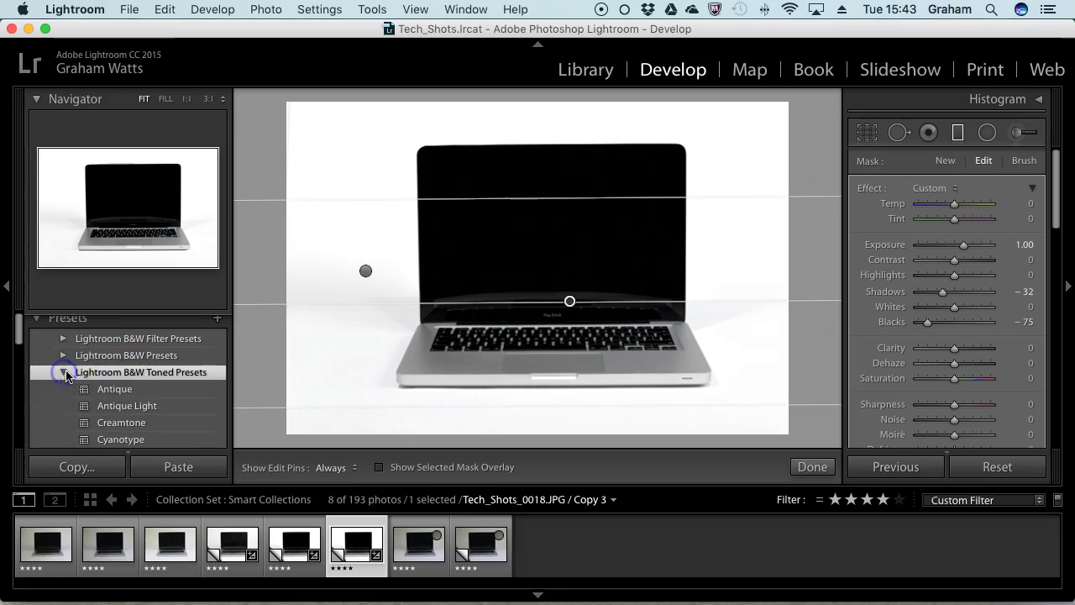
click(107, 359)
click(63, 372)
click(63, 355)
- Try the B&W Contrast High, Contrast Low and Look 1 to 4 presets on Copy 3, and apply B&W Look 5
click(138, 376)
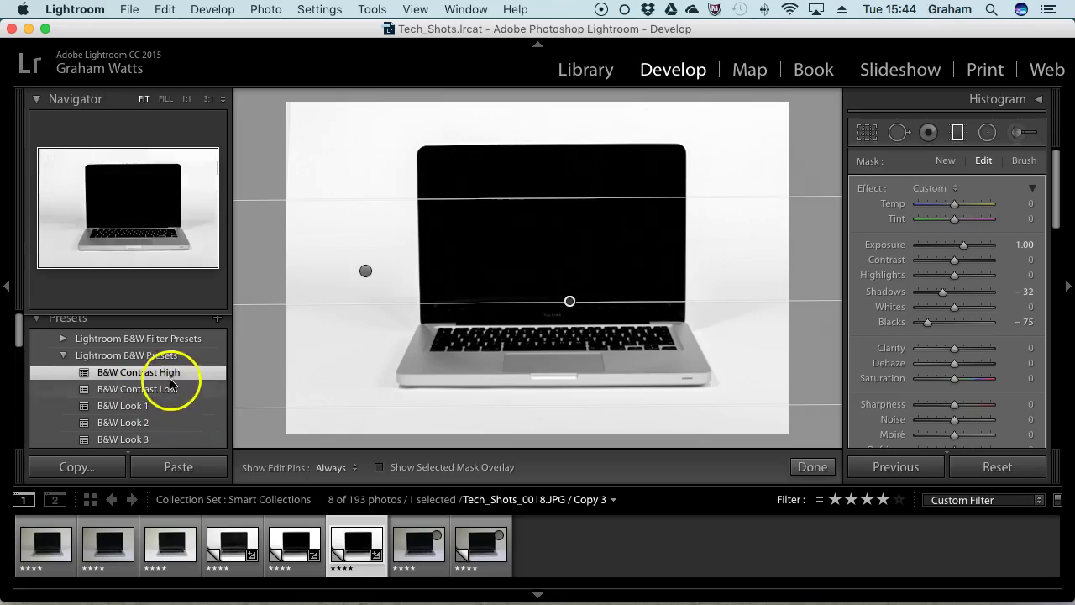
click(151, 392)
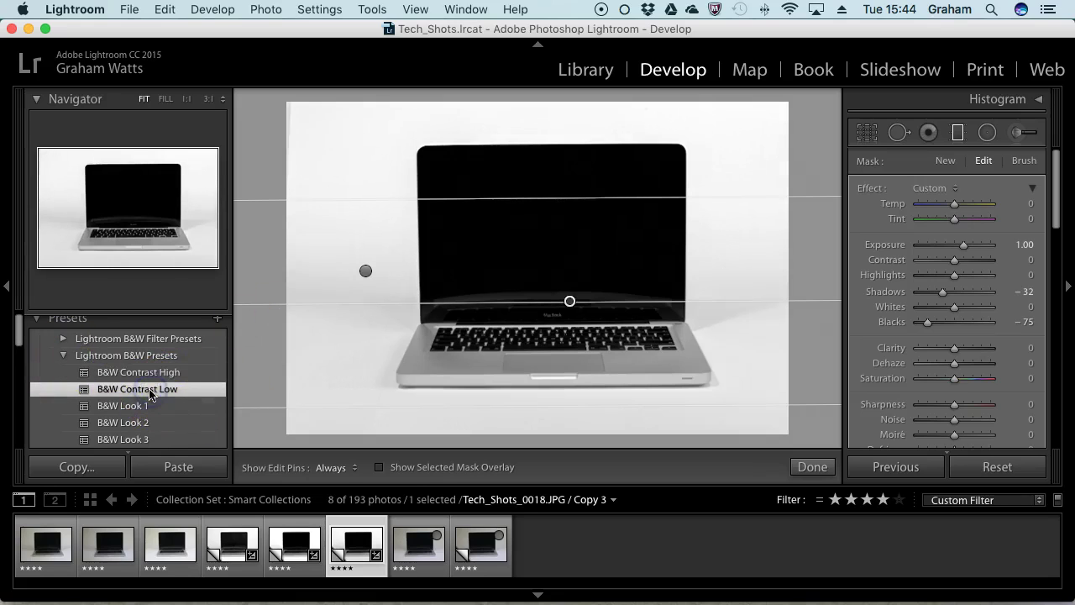
click(132, 408)
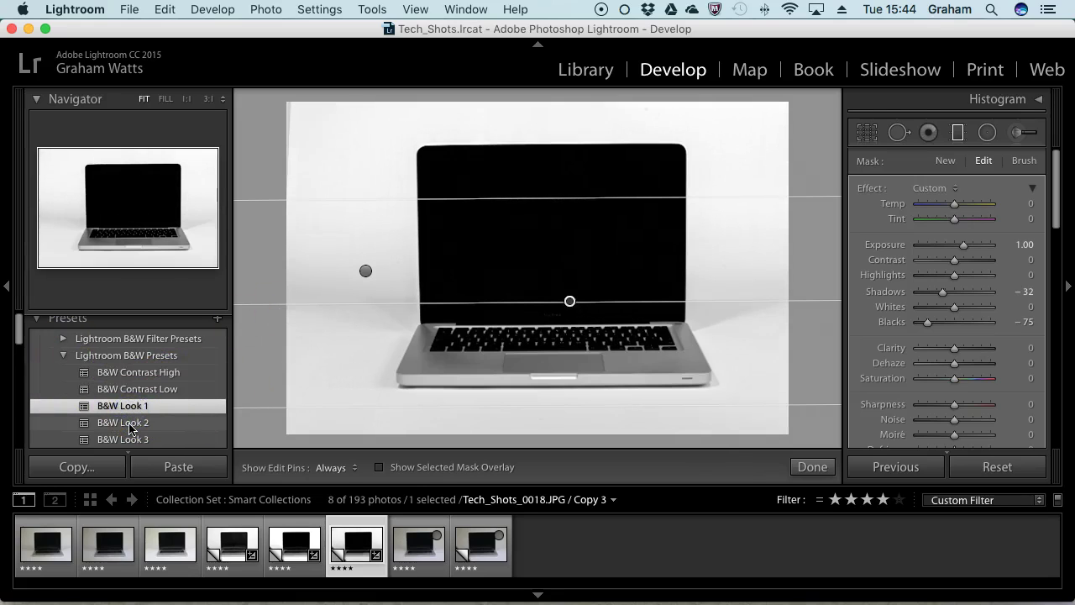
click(130, 426)
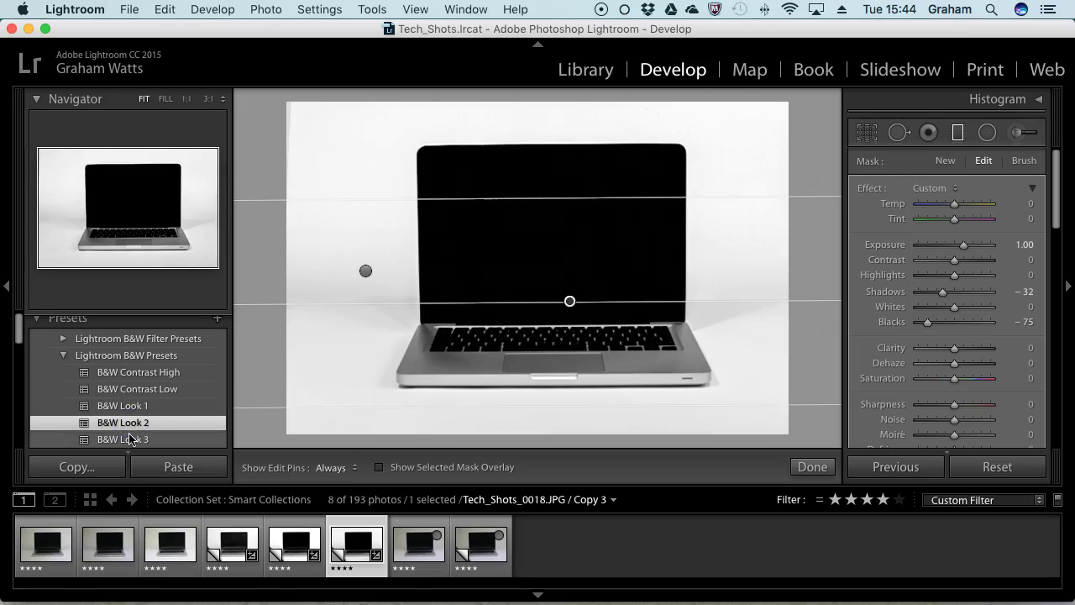
click(130, 439)
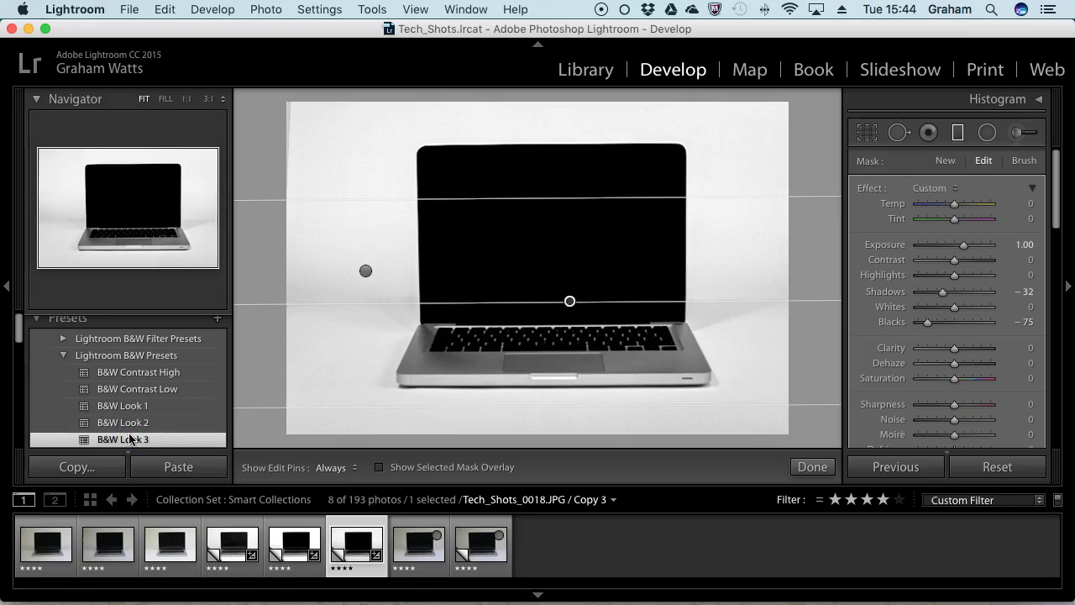
scroll(131, 390, down, 3)
click(134, 351)
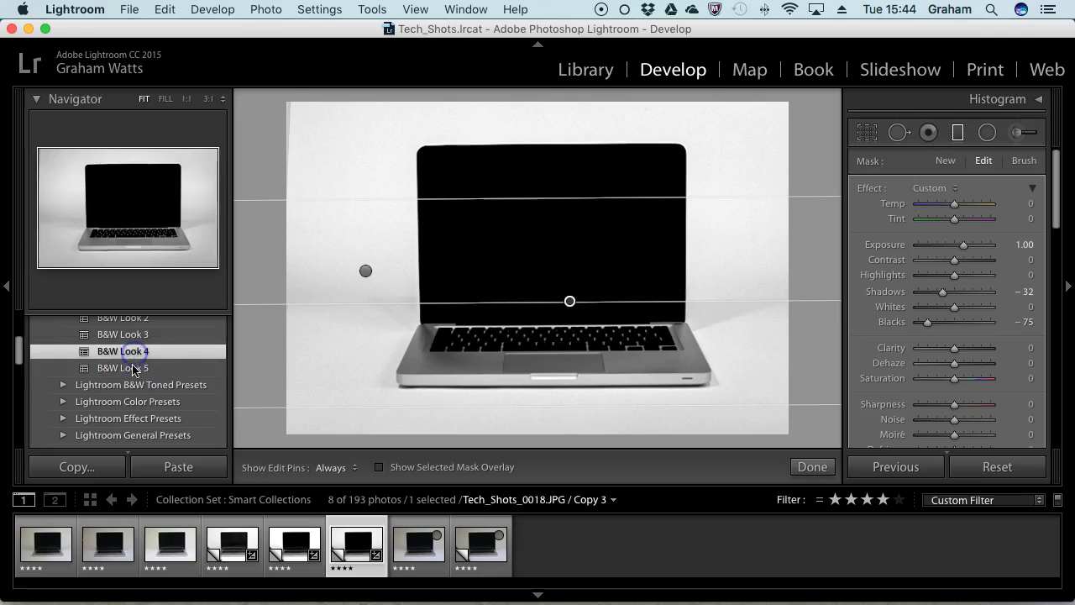
click(131, 370)
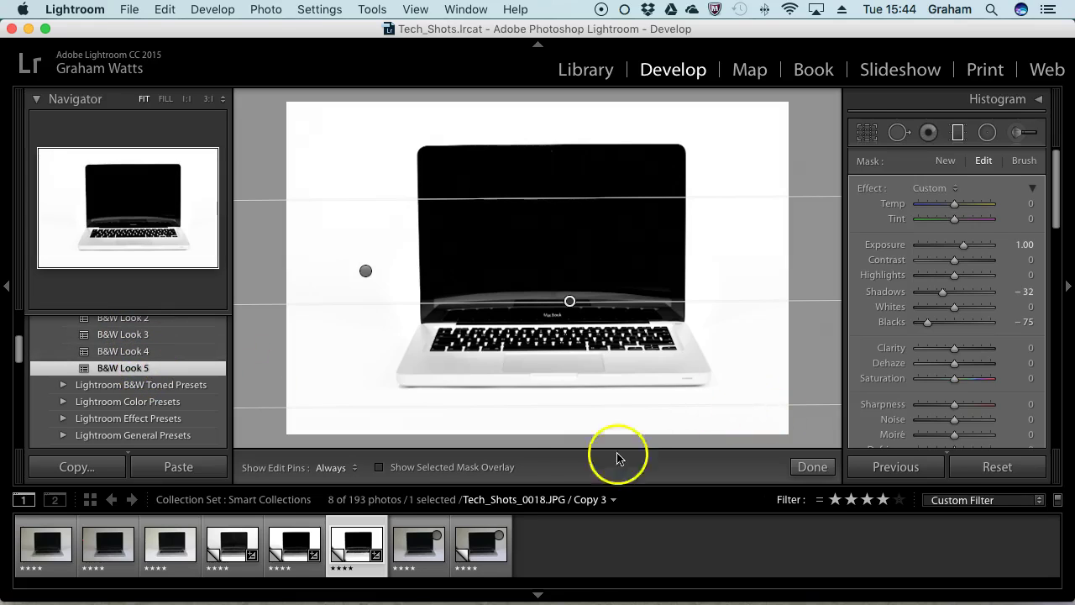
- Compare the black-and-white Copy 3 with Copy 1 and Copy 2 of Tech_Shots_0018.JPG
click(285, 544)
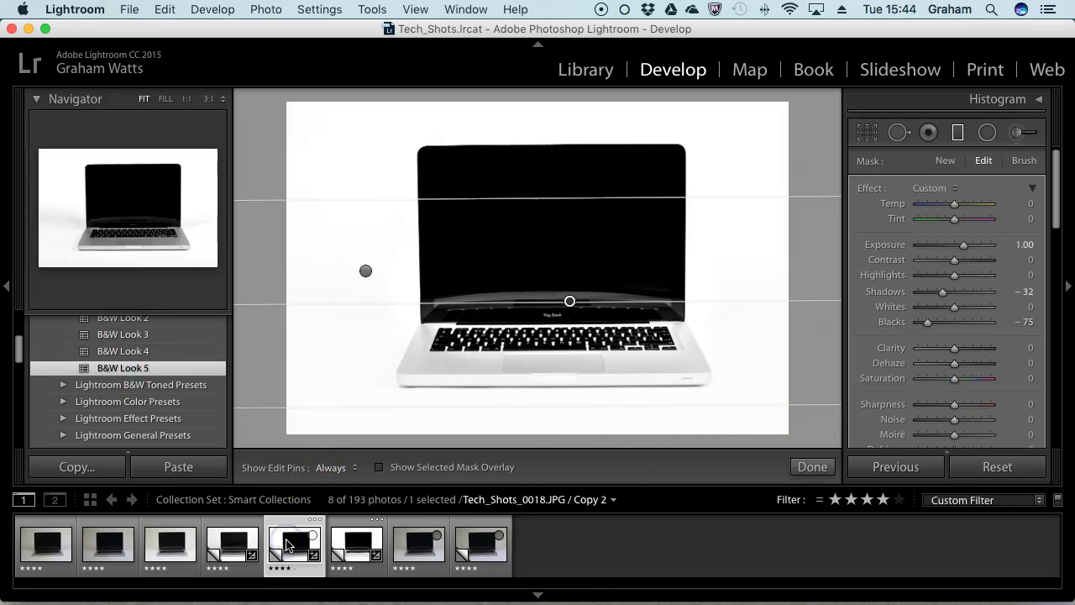
click(220, 546)
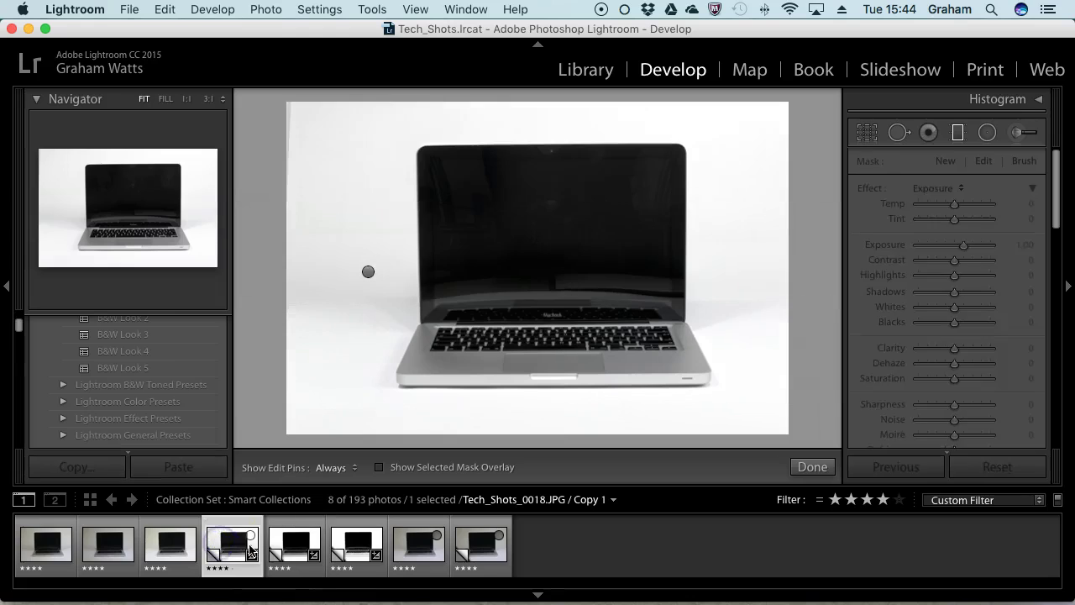
click(293, 542)
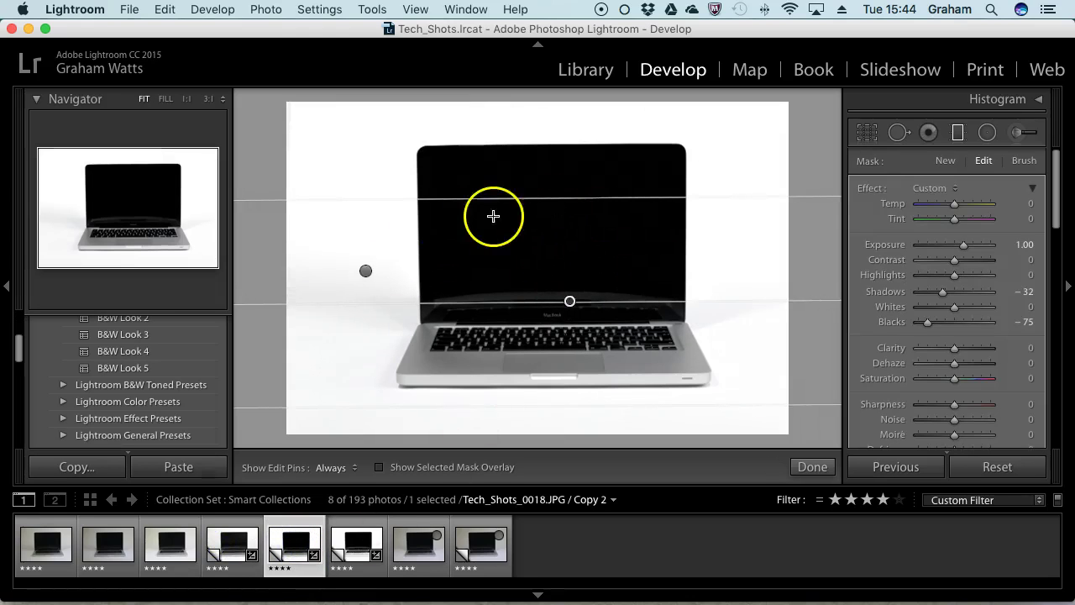
click(358, 554)
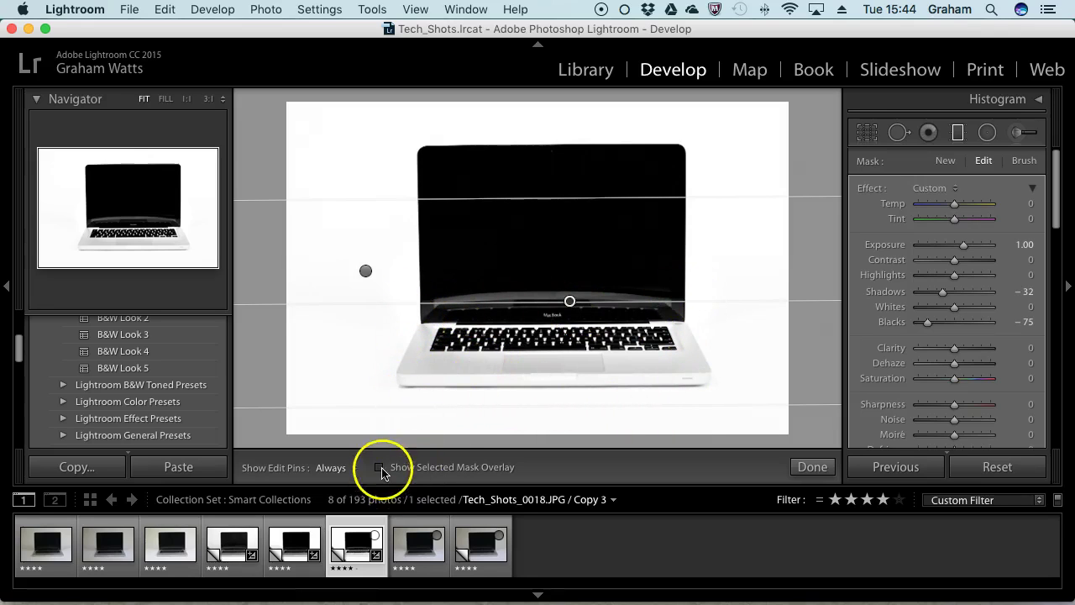
click(287, 542)
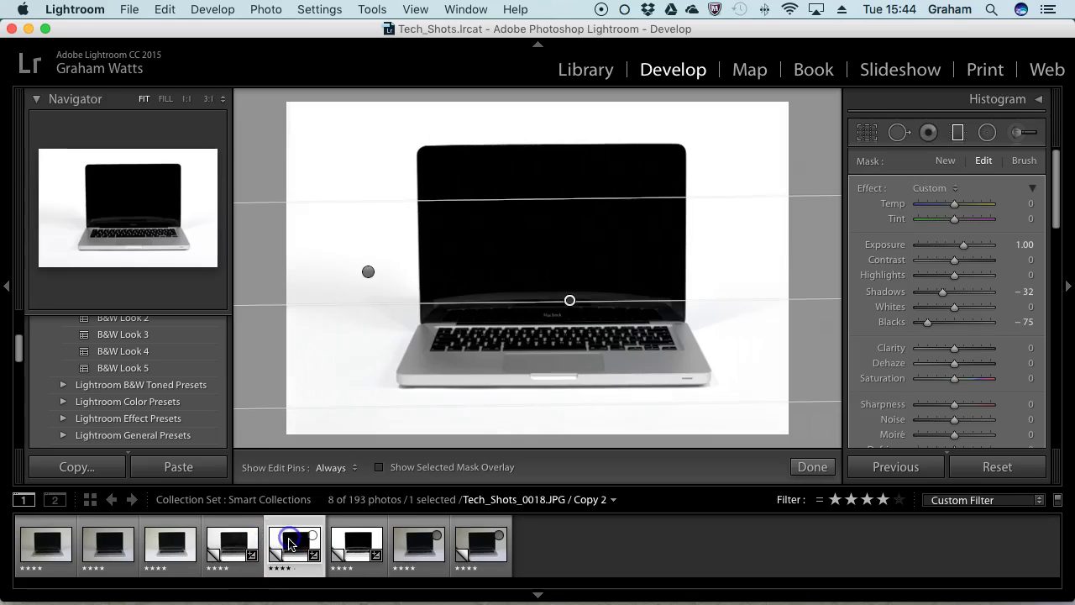